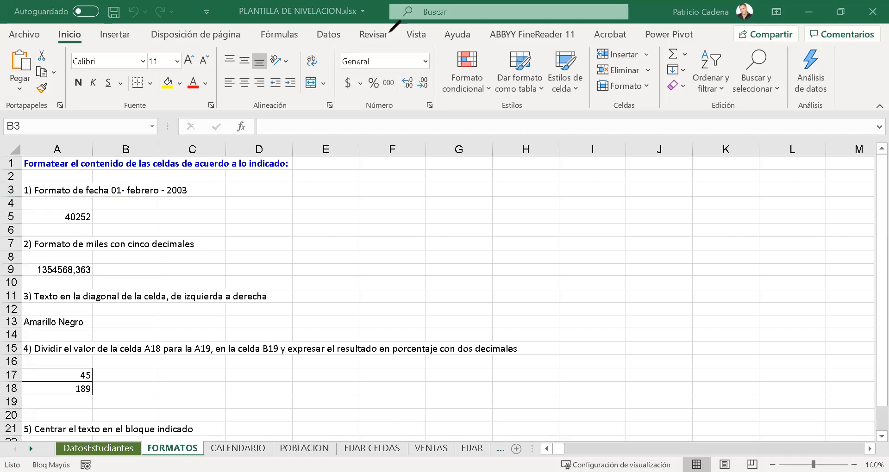
mouse_move(65, 43)
left_mouse_down()
mouse_move(93, 99)
mouse_move(443, 112)
left_mouse_up()
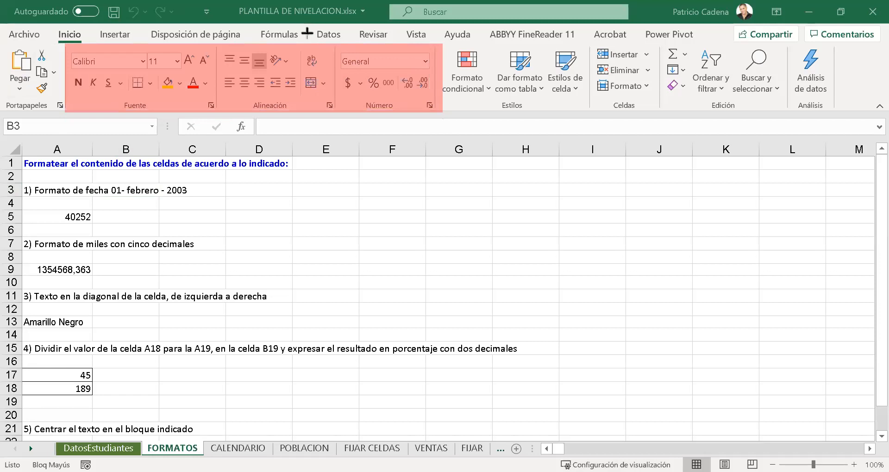
left_click_drag(505, 281, 299, 104)
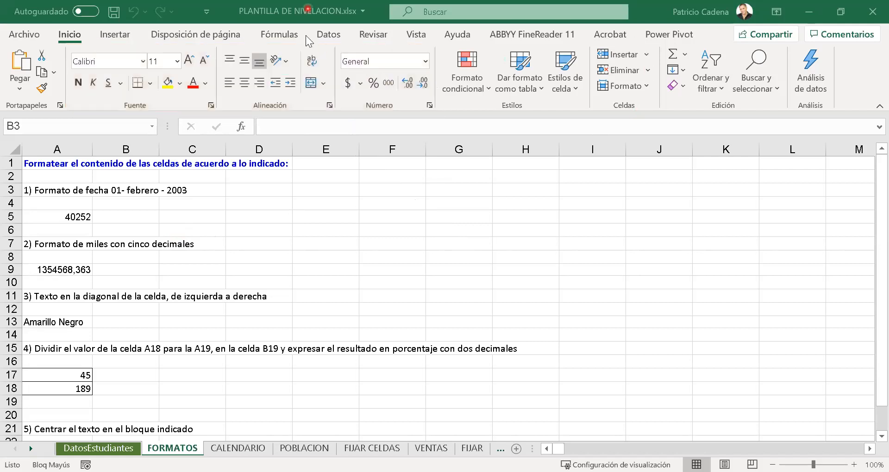
left_click_drag(332, 43, 439, 124)
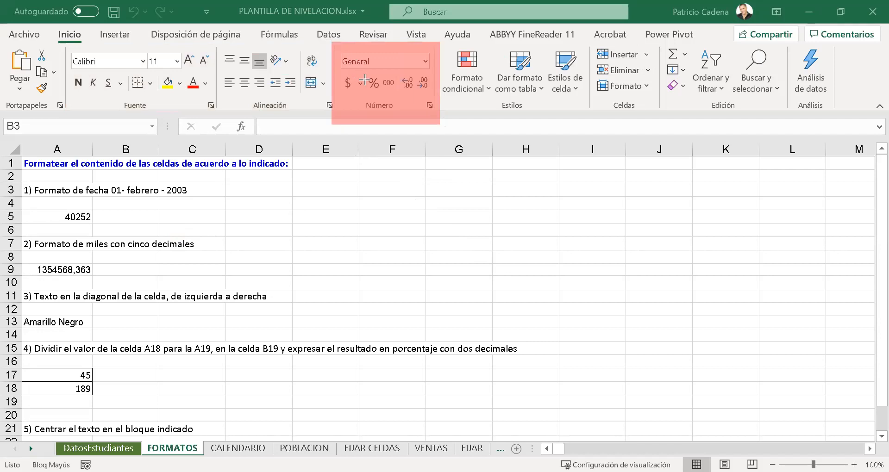
mouse_move(465, 204)
left_mouse_down()
mouse_move(380, 118)
mouse_move(393, 99)
left_mouse_up()
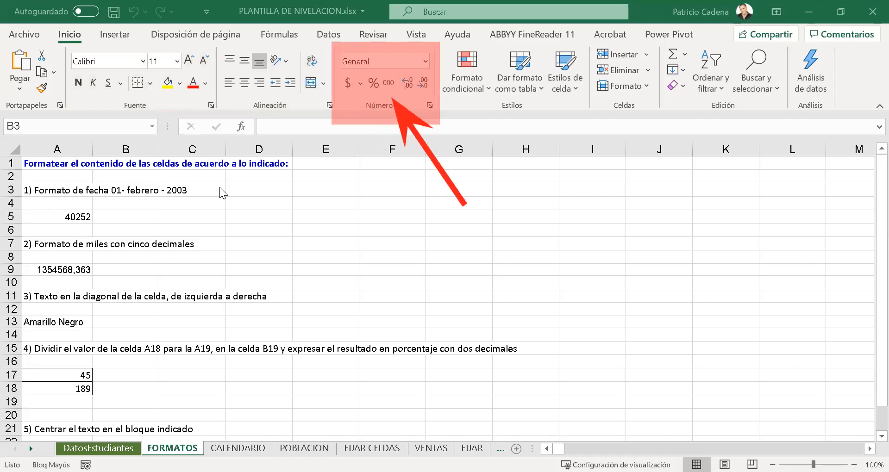
left_click(375, 107)
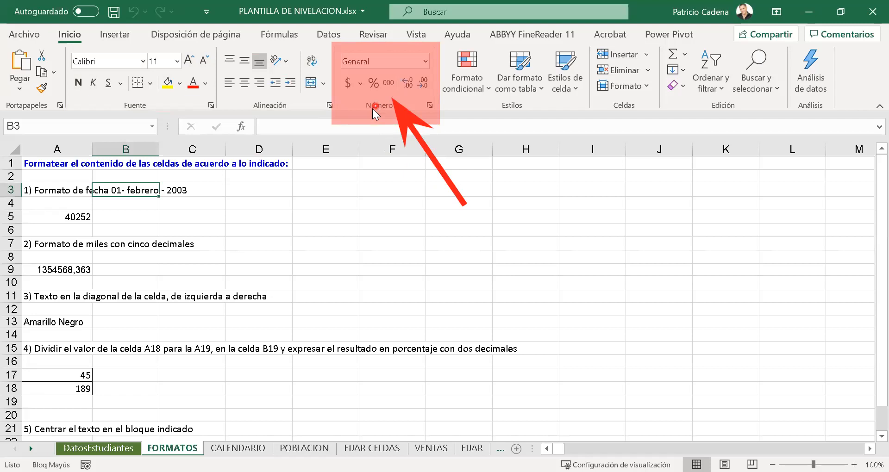
- Examine the number formats offered for cell A5, from General through Texto
left_click(127, 228)
left_click(70, 216)
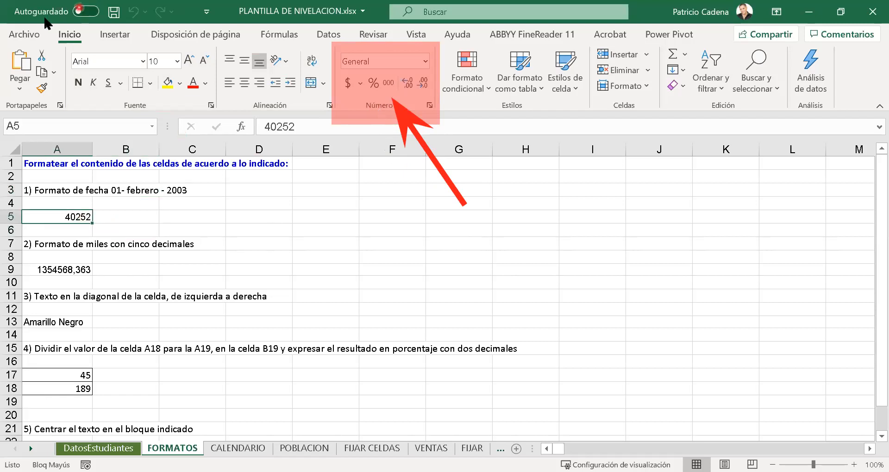
left_click(348, 84)
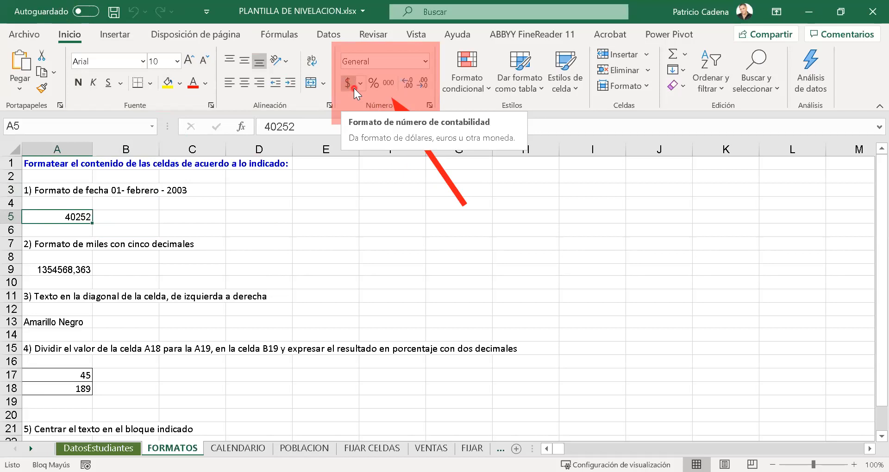
left_click(376, 87)
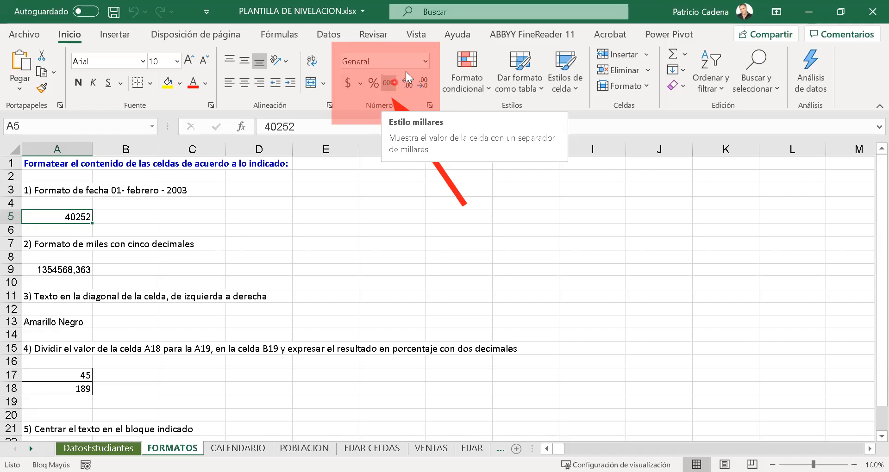
left_click(427, 60)
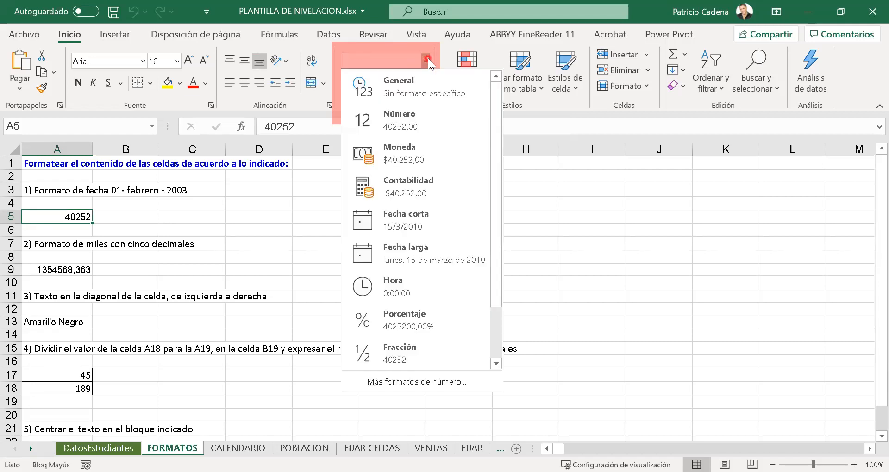
left_click(428, 58)
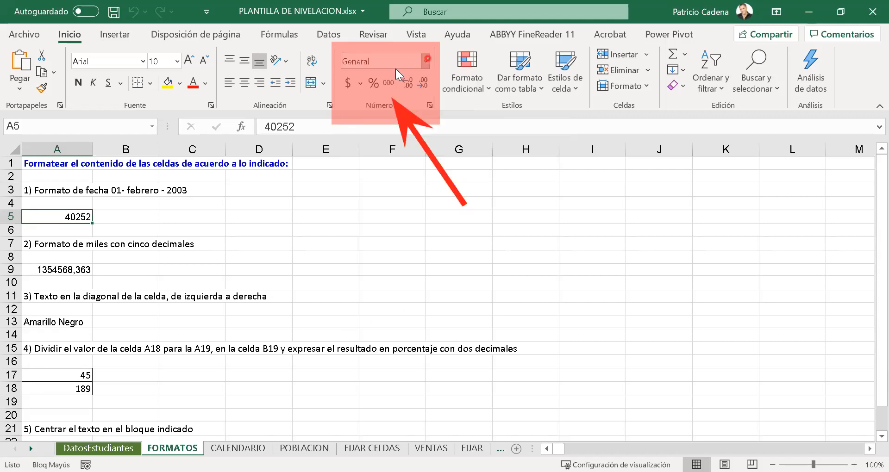
left_click(425, 60)
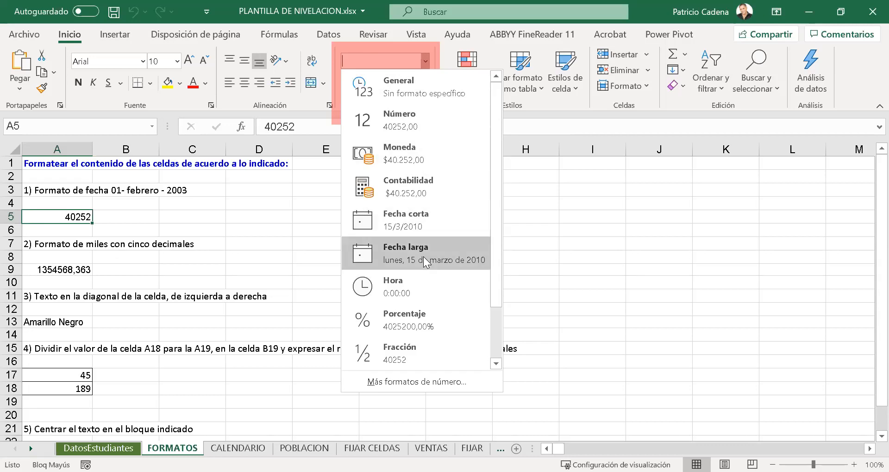
left_click_drag(495, 283, 474, 341)
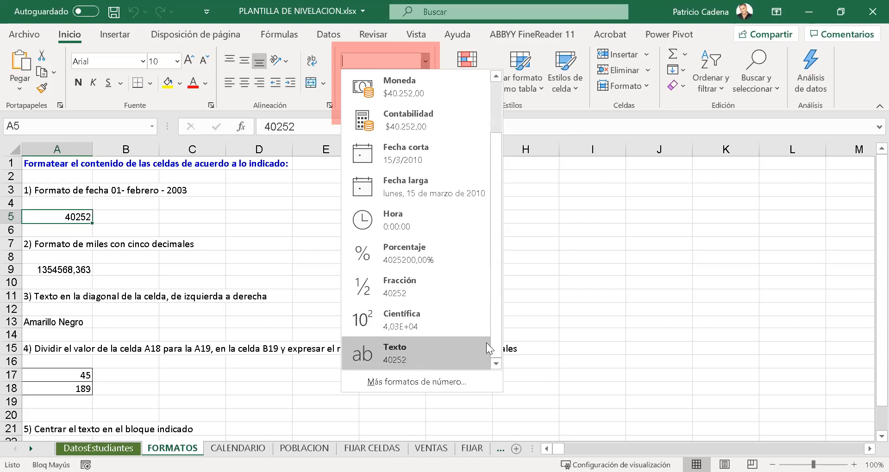
scroll(495, 206, "up", 2)
scroll(471, 178, "down", 2)
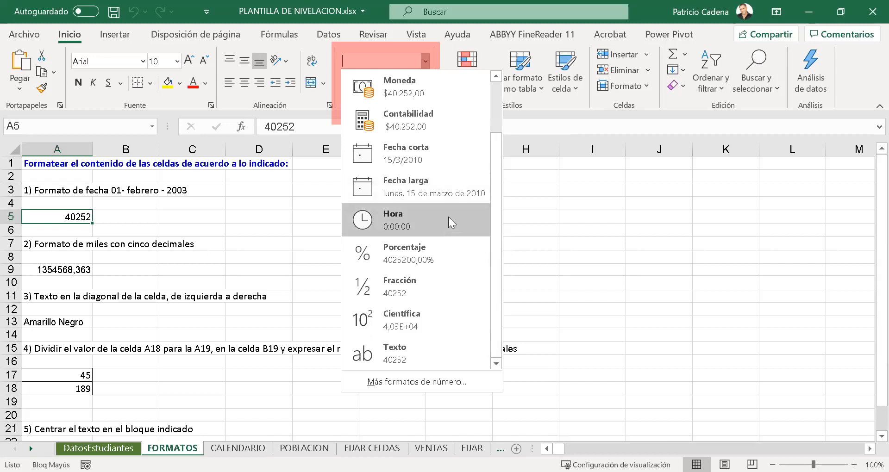
scroll(446, 257, "up", 2)
scroll(446, 280, "down", 2)
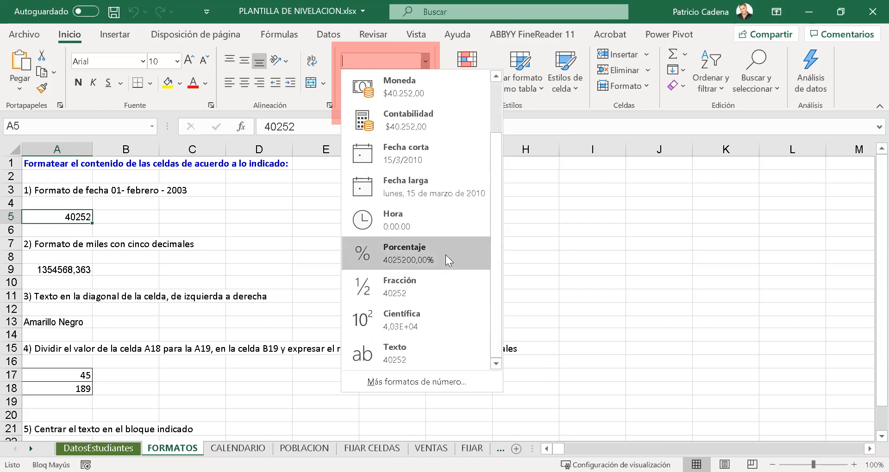
- Open the full cell format settings for A5 and examine the number categories from Número through Especial
left_click(414, 383)
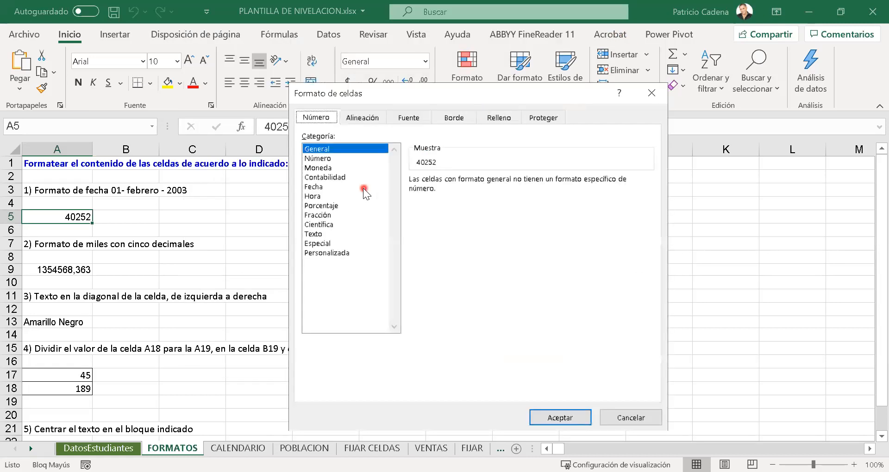
left_click(339, 160)
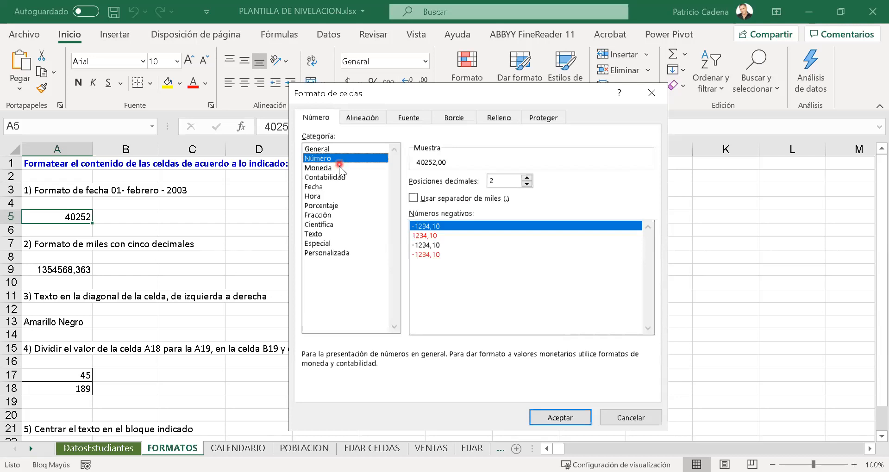
left_click(339, 166)
left_click(339, 178)
left_click(339, 187)
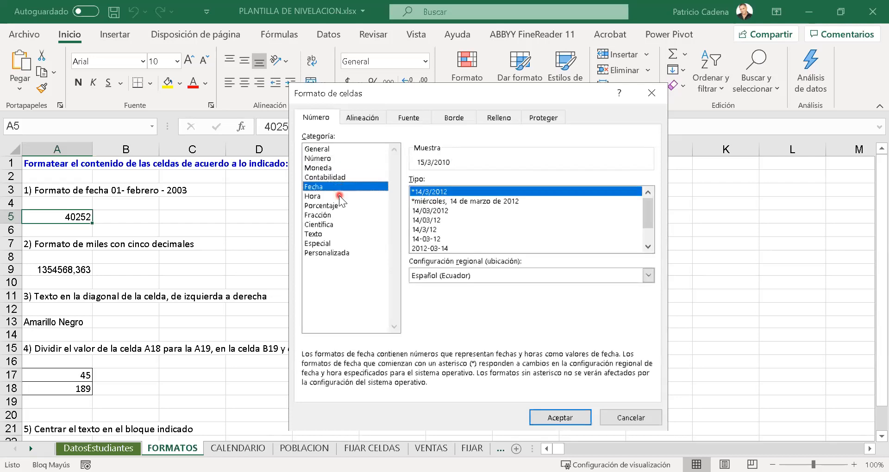
left_click(339, 195)
left_click(339, 206)
left_click(338, 215)
left_click(336, 225)
left_click(337, 235)
left_click(338, 244)
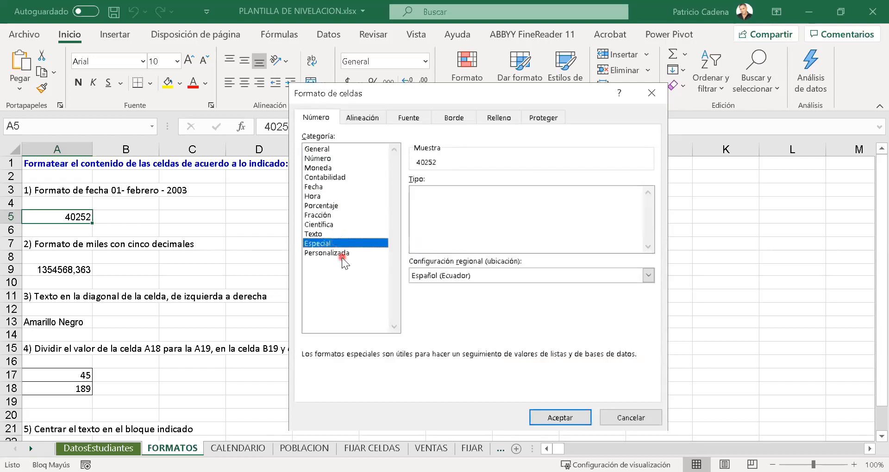
- Apply the Personalizada number format 0,00 to cell A5
left_click_drag(345, 253, 343, 157)
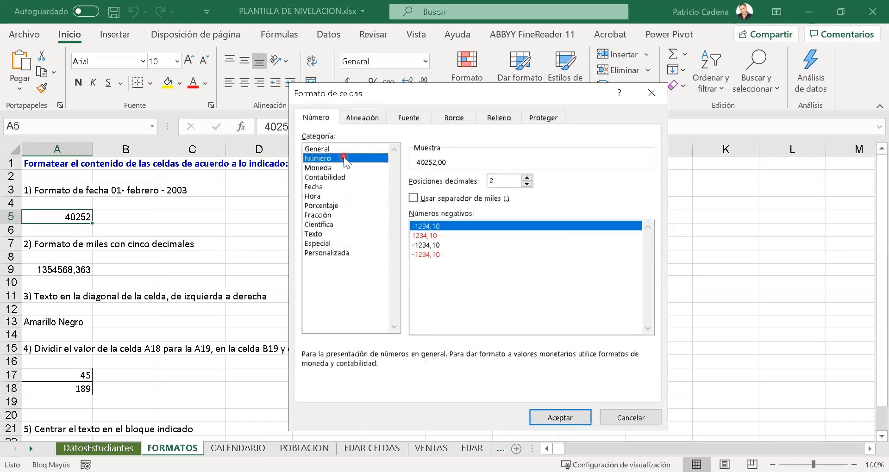
left_click(344, 252)
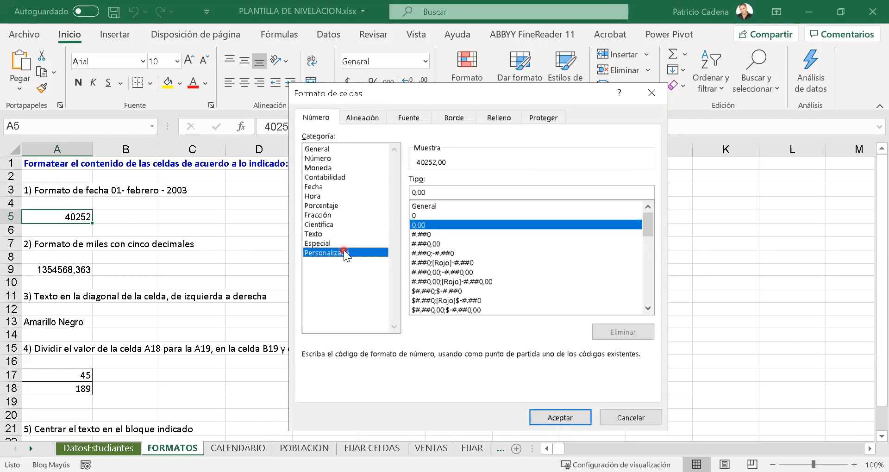
left_click_drag(649, 226, 659, 299)
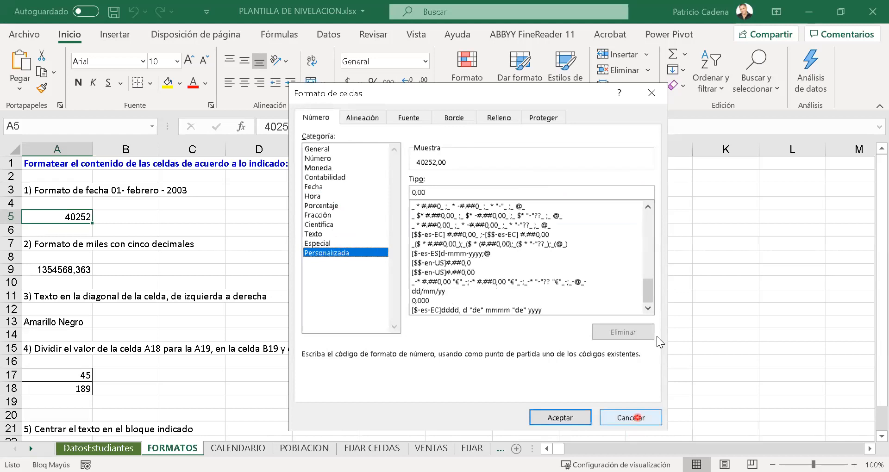
left_click(638, 418)
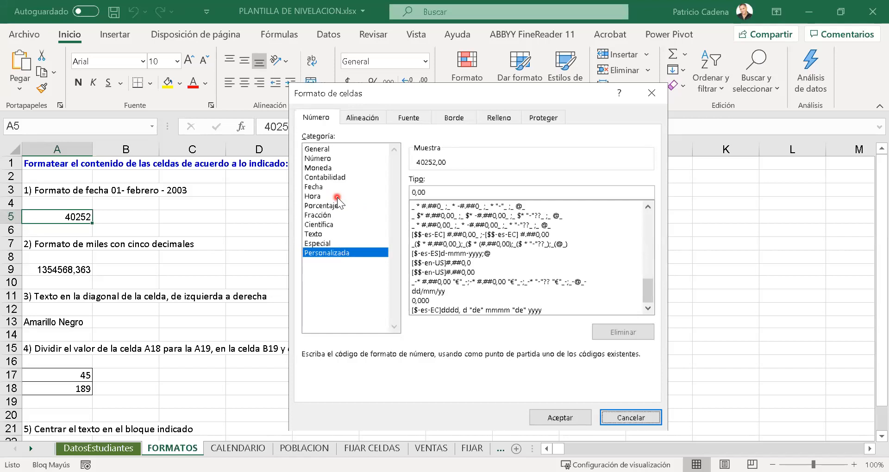
left_click(561, 419)
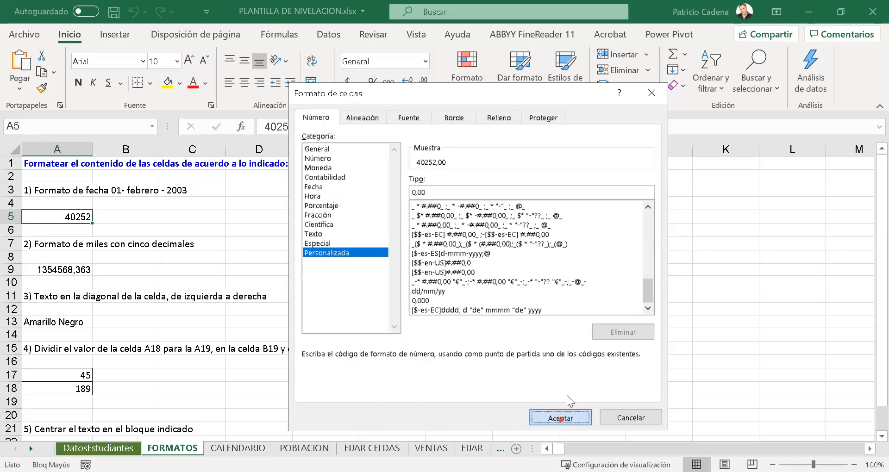
left_click(117, 160)
left_click(101, 202)
left_click_drag(60, 191, 60, 178)
left_click(69, 165)
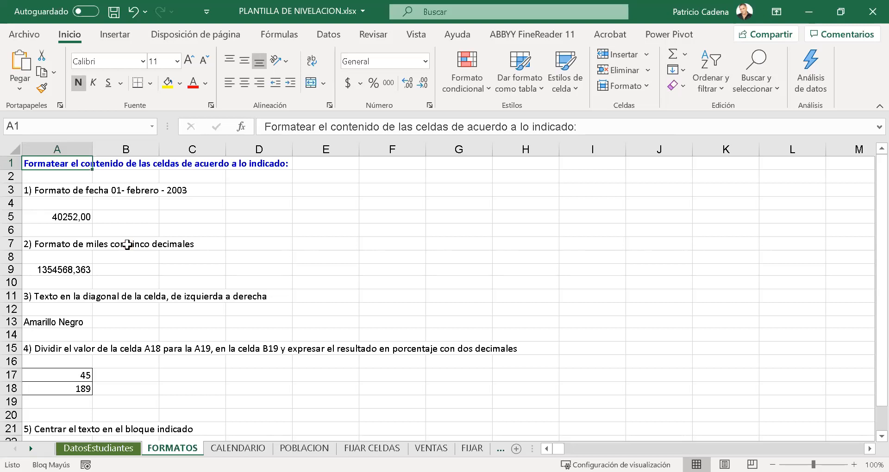
left_click(87, 192)
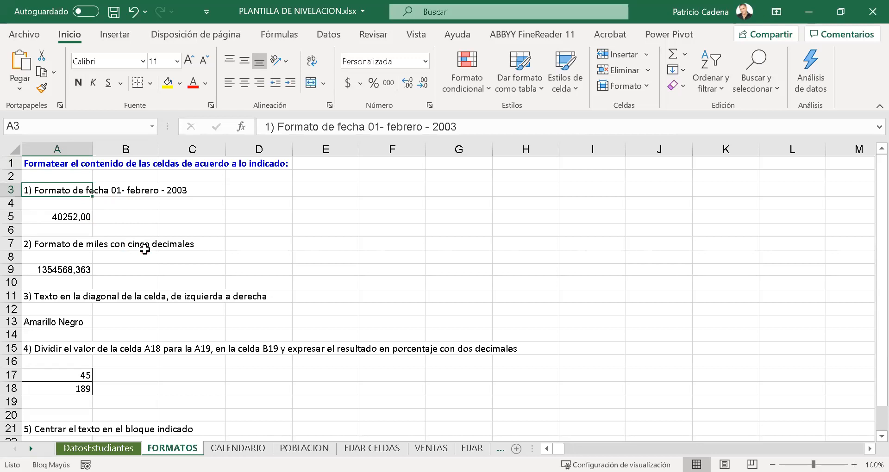
key("Down")
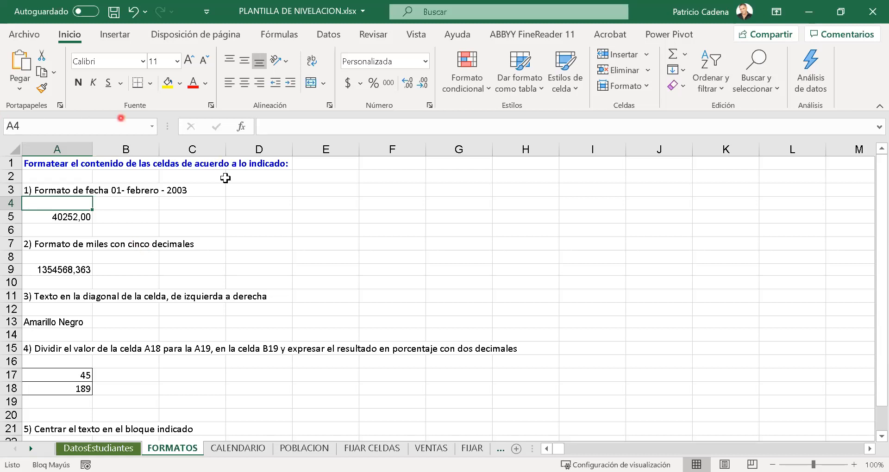
- Insert the current date in cell E5
left_click(330, 219)
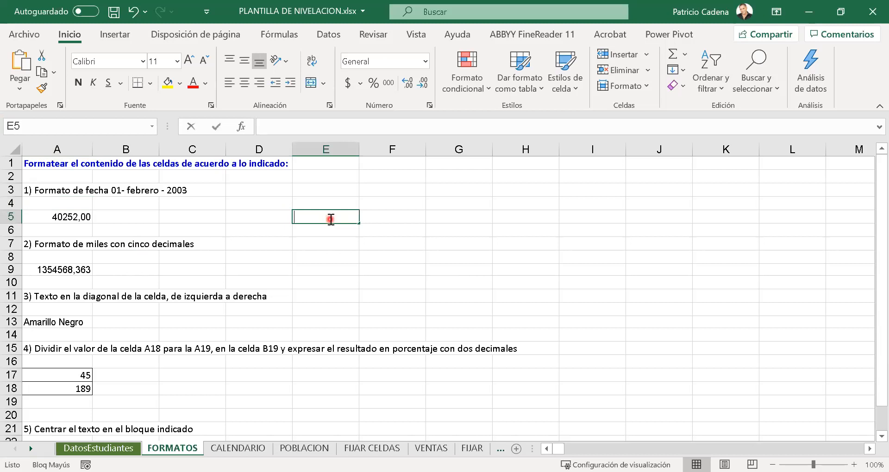
key("ctrl+semicolon")
key("ctrl+Return")
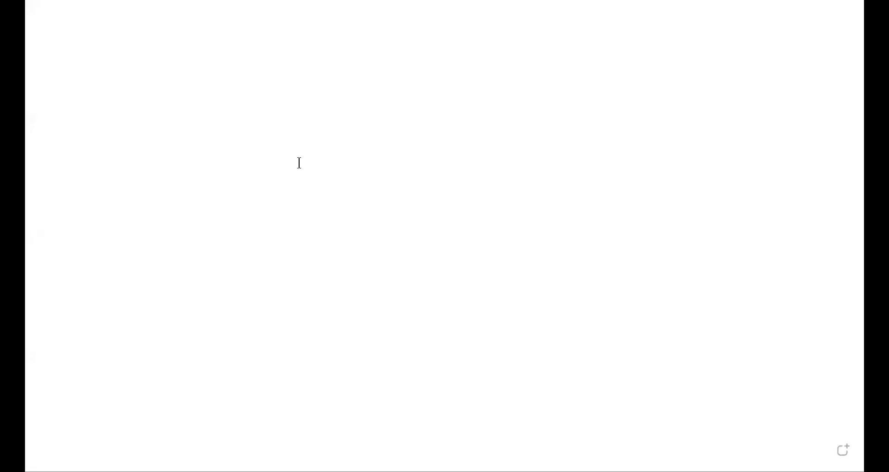
- Switch to the blank whiteboard and add a text note starting with "CTRL +"
left_click(299, 163)
type("CTRL")
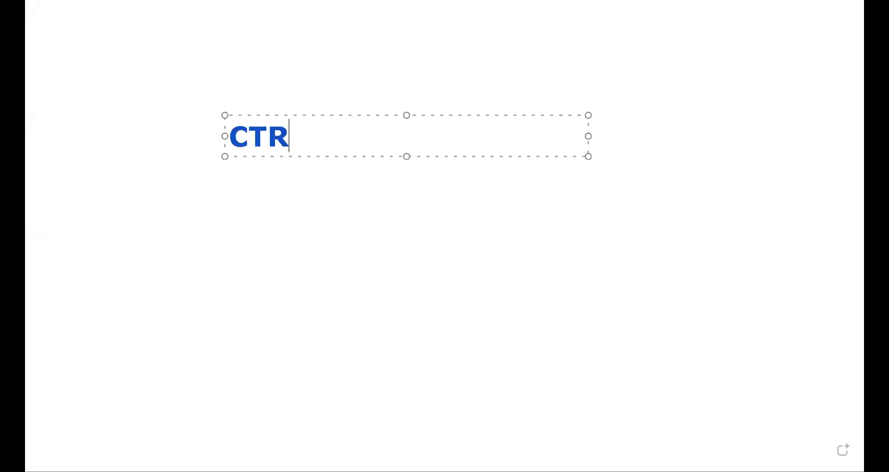
type(" +")
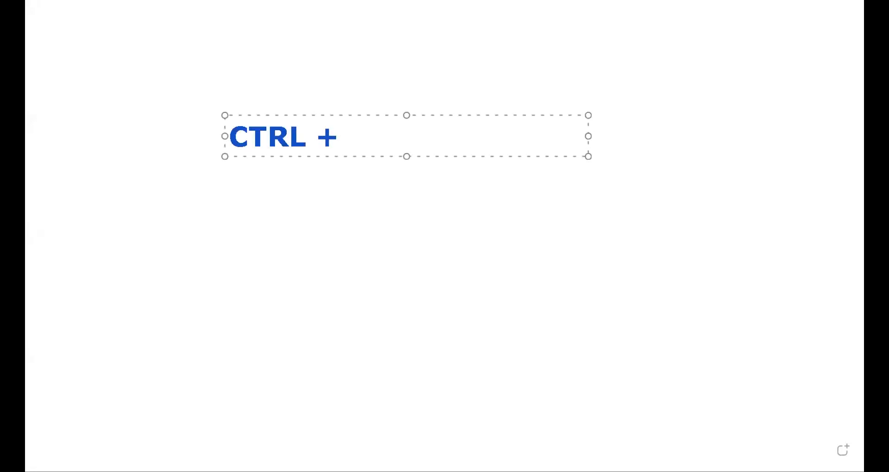
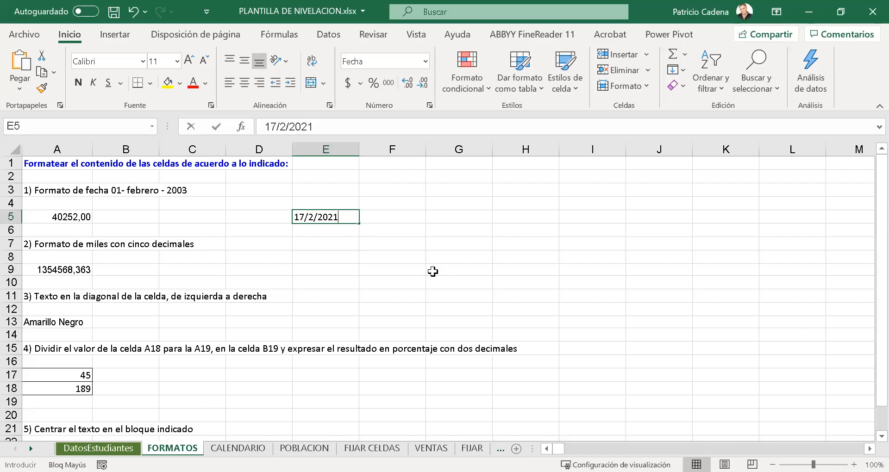
- Confirm the current date in cell E5 and apply the General number format to it
key("ctrl+Return")
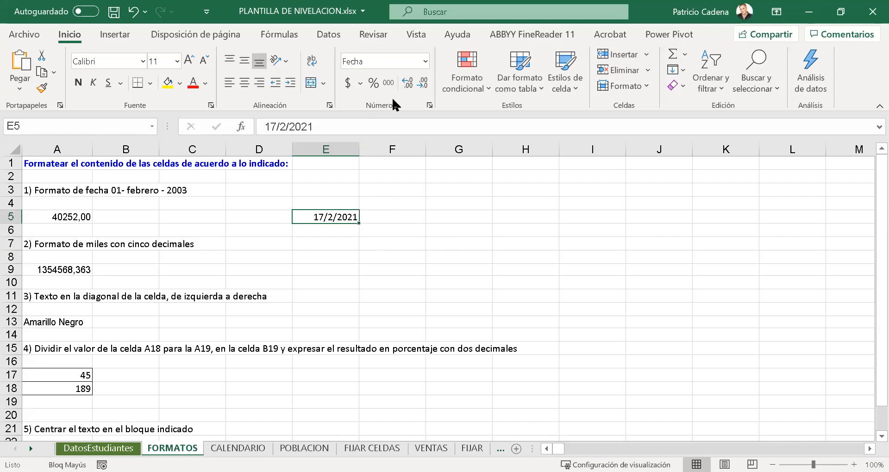
left_click(426, 61)
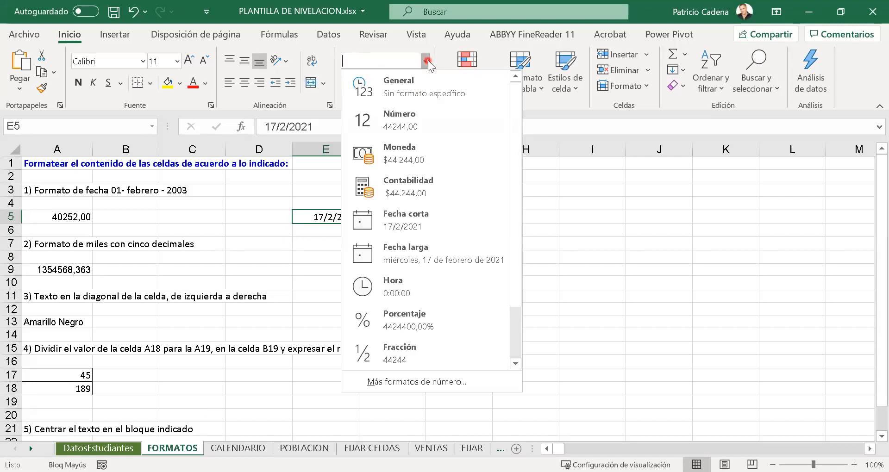
left_click(424, 94)
left_click(370, 279)
left_click(334, 214)
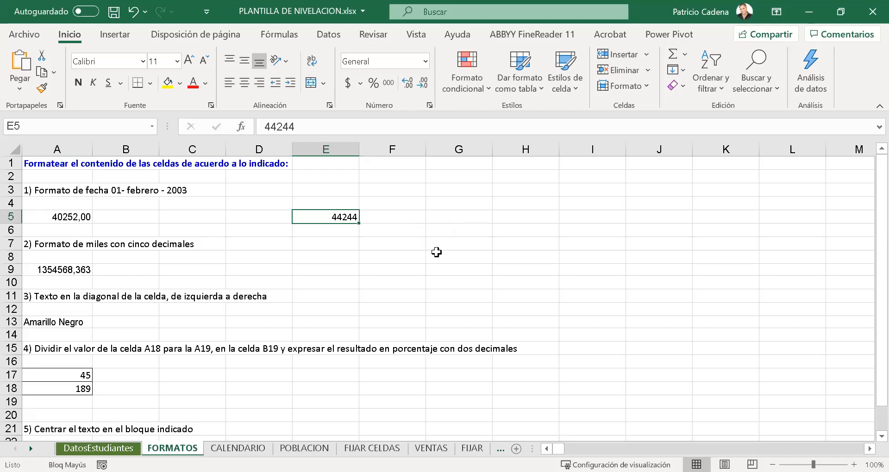
- Enter the date 01/01/1900 in cell G5
left_click(447, 216)
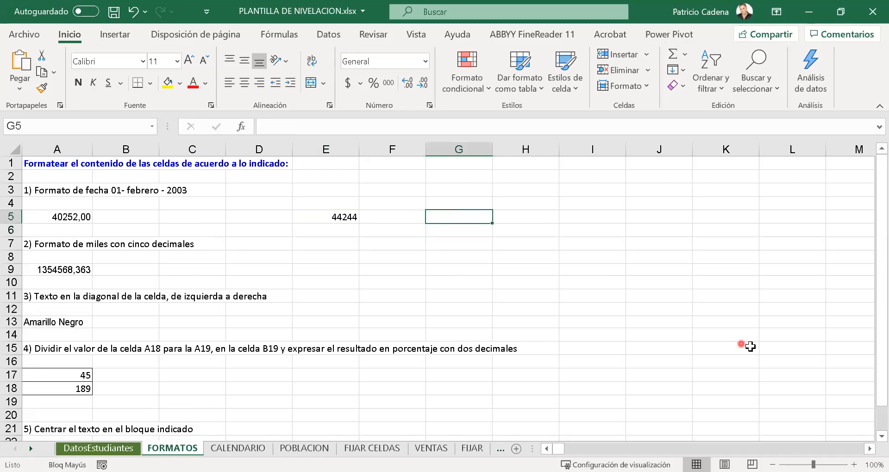
type("01/01/")
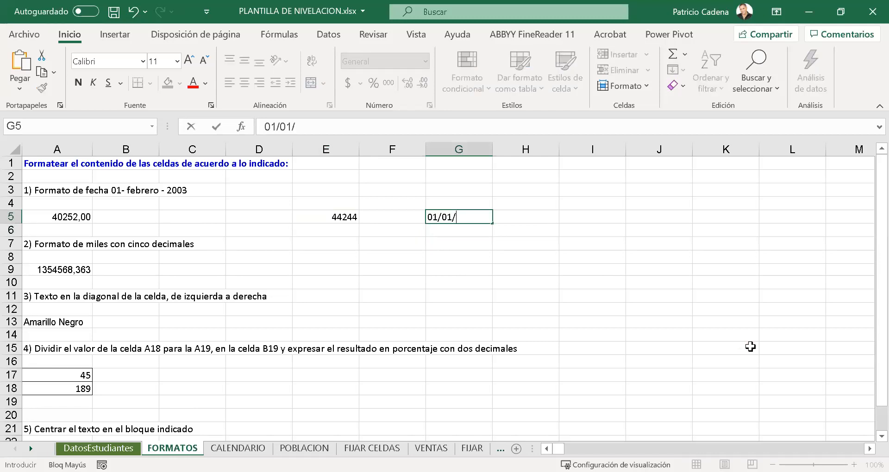
type("1900")
key("ctrl+Return")
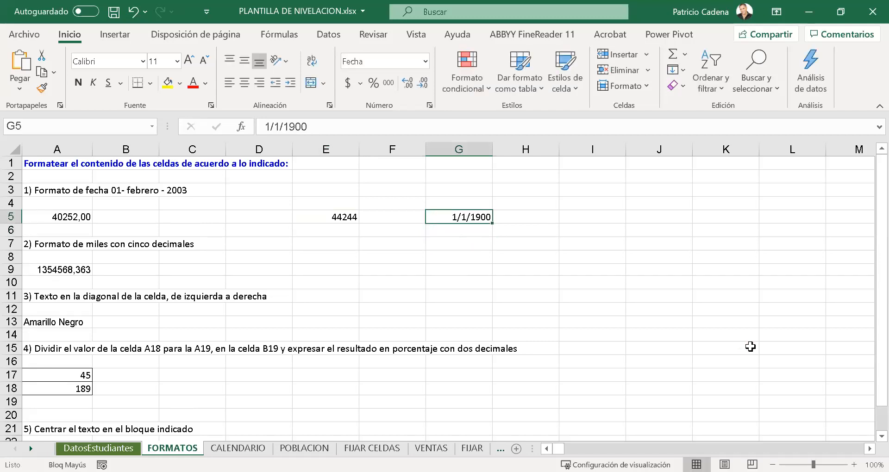
- Apply the General number format to the date in cell G5
left_click(424, 62)
left_click(419, 83)
key("Down")
key("Down")
key("Up")
key("Up")
key("Up")
key("Down")
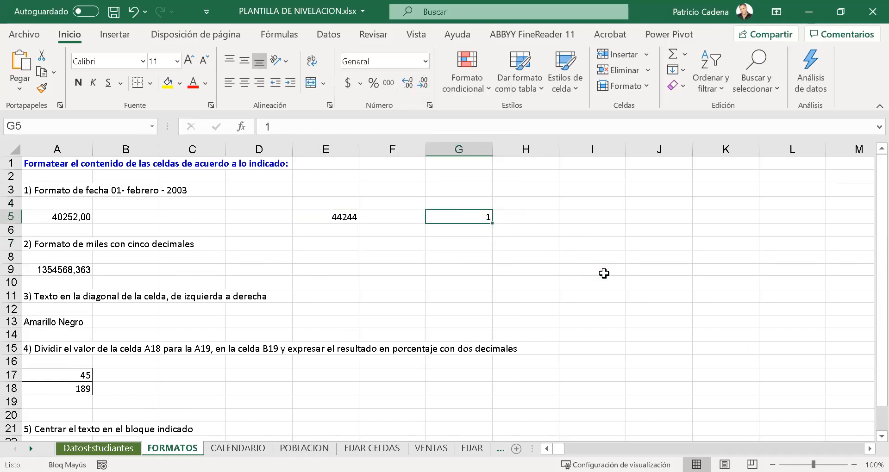
- Apply the Fecha corta format to cell G5
left_click(428, 59)
left_click(425, 62)
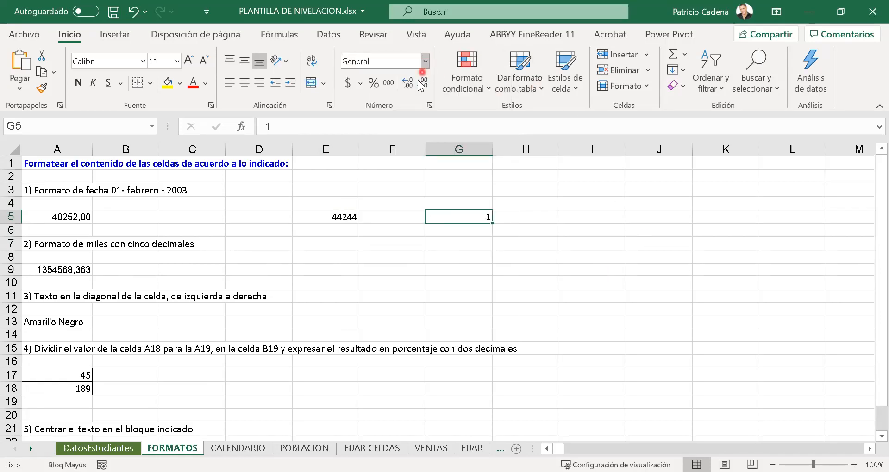
left_click(426, 62)
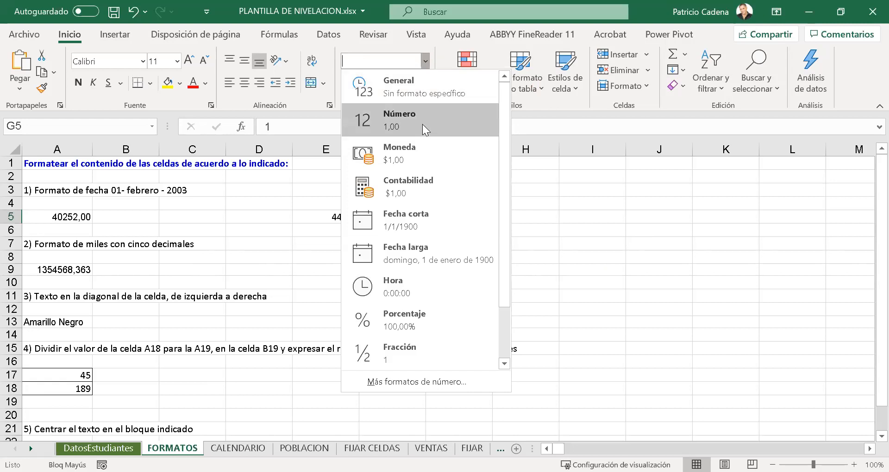
left_click(429, 225)
left_click(446, 242)
left_click(428, 216)
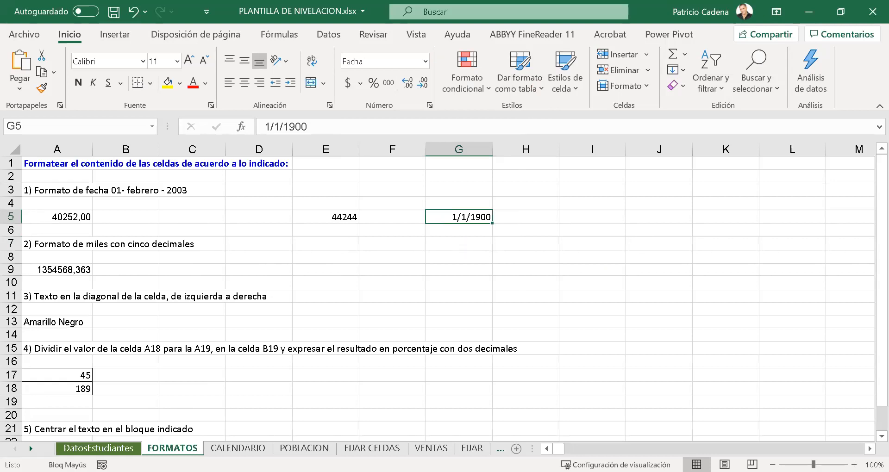
left_click(303, 323)
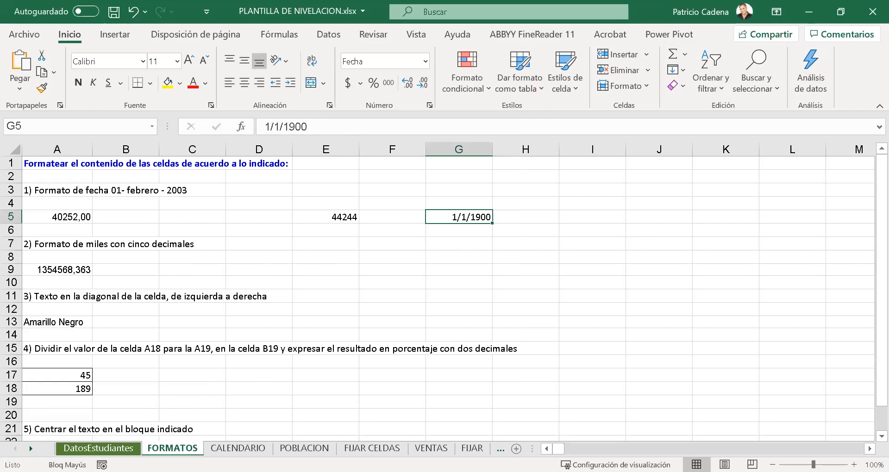
left_click(573, 112)
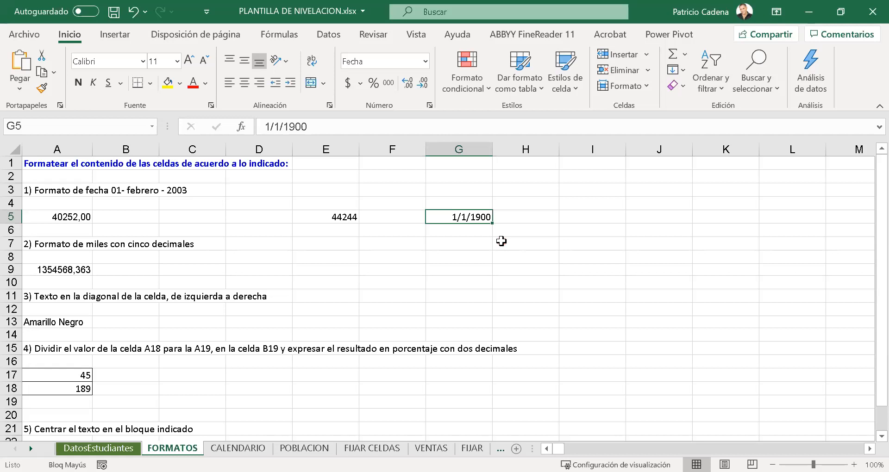
- Clear all contents and formatting from the block of cells holding the test dates in E5 and G5
left_click_drag(349, 218, 521, 204)
left_click(680, 86)
left_click(681, 103)
left_click(525, 230)
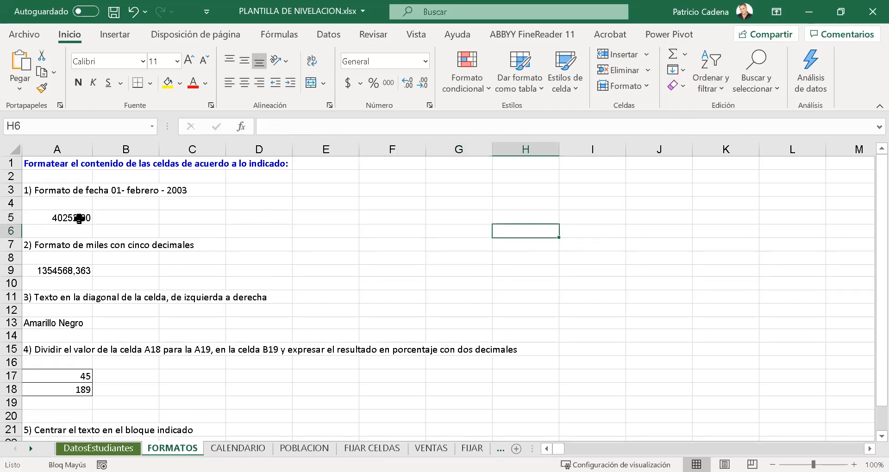
- Apply the Fecha corta format to the number in cell A5
left_click(79, 219)
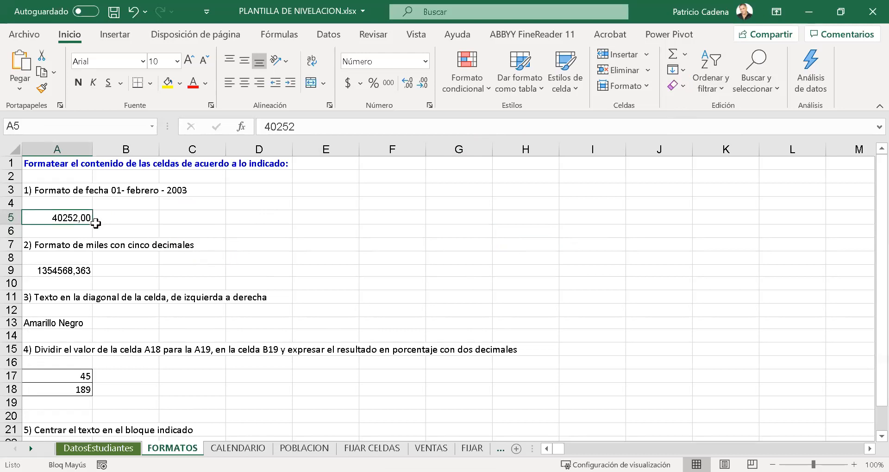
left_click(425, 61)
left_click(410, 227)
left_click(66, 284)
left_click(77, 222)
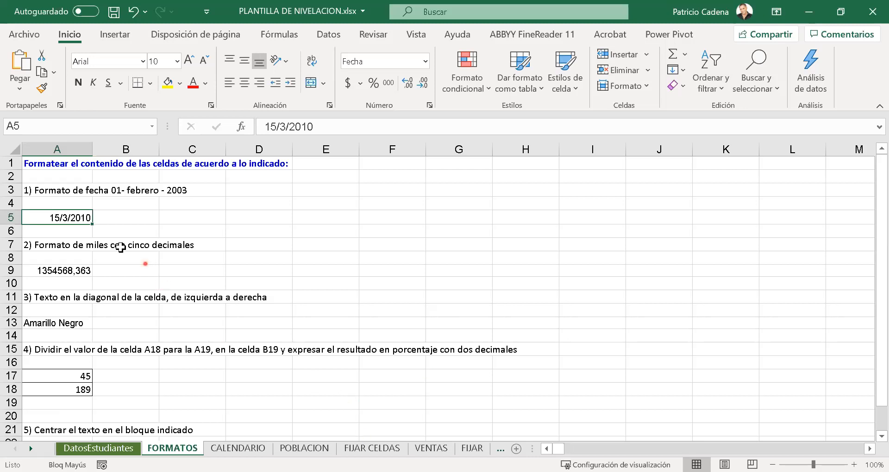
left_click(57, 209)
left_click(57, 223)
scroll(58, 224, "up", 3)
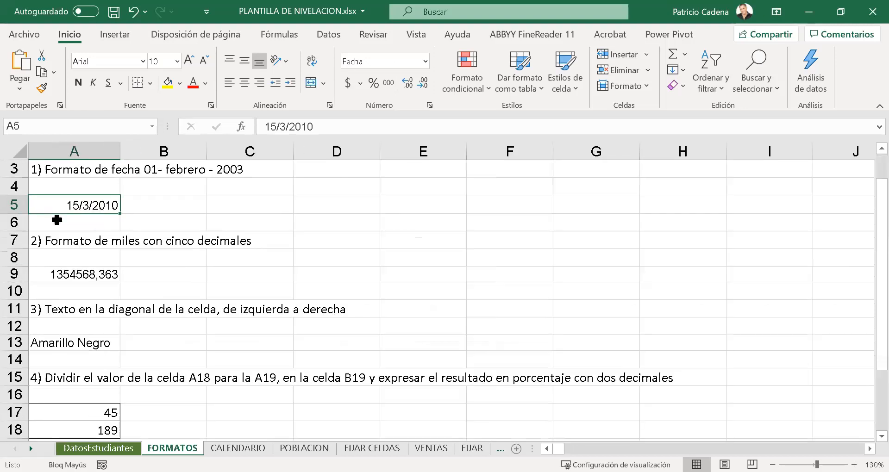
left_click(149, 263)
left_click(123, 252)
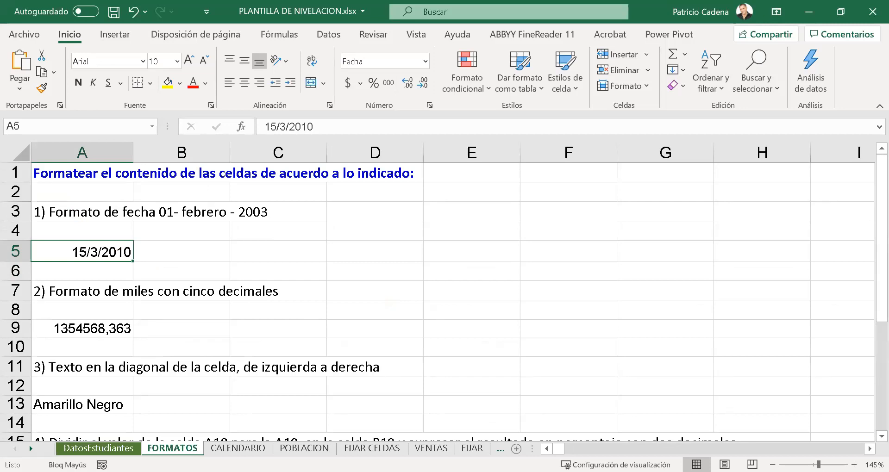
left_click(168, 471)
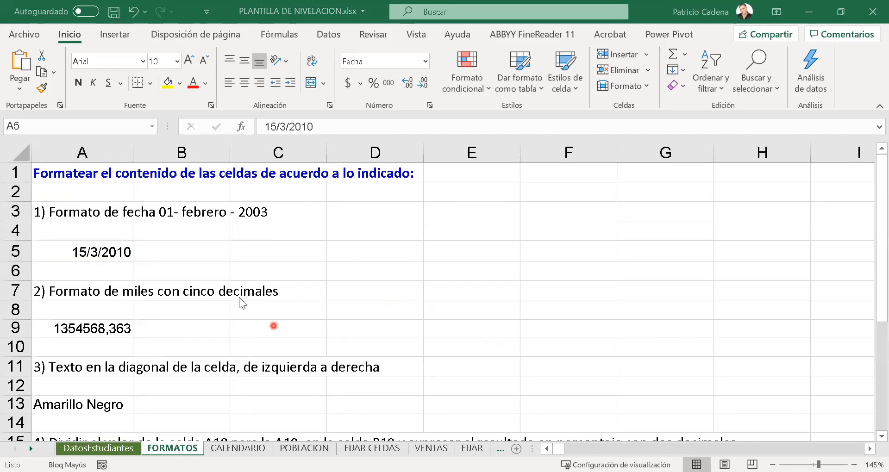
key("Escape")
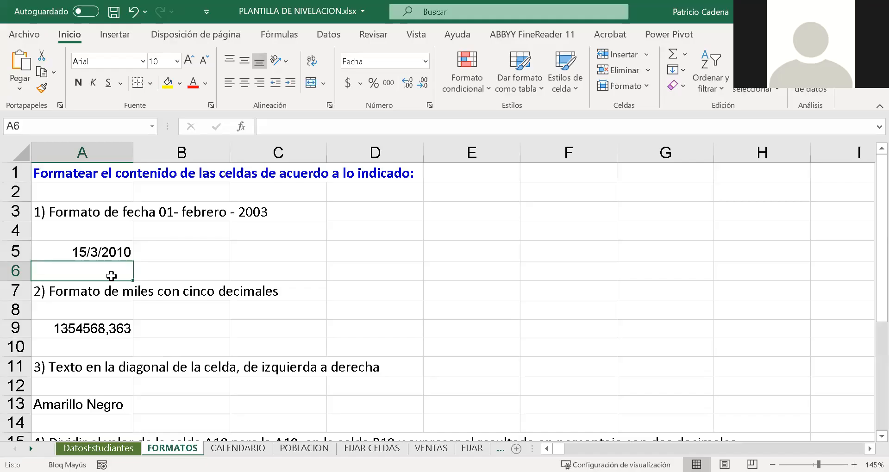
left_click(105, 250)
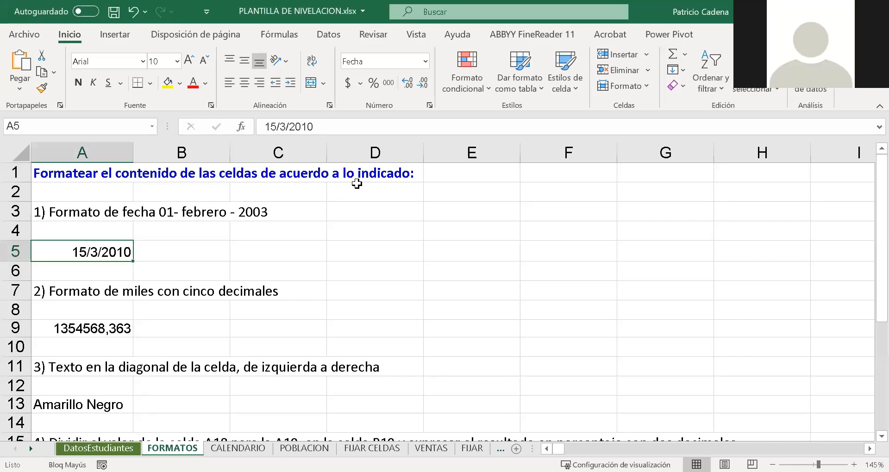
left_click(424, 64)
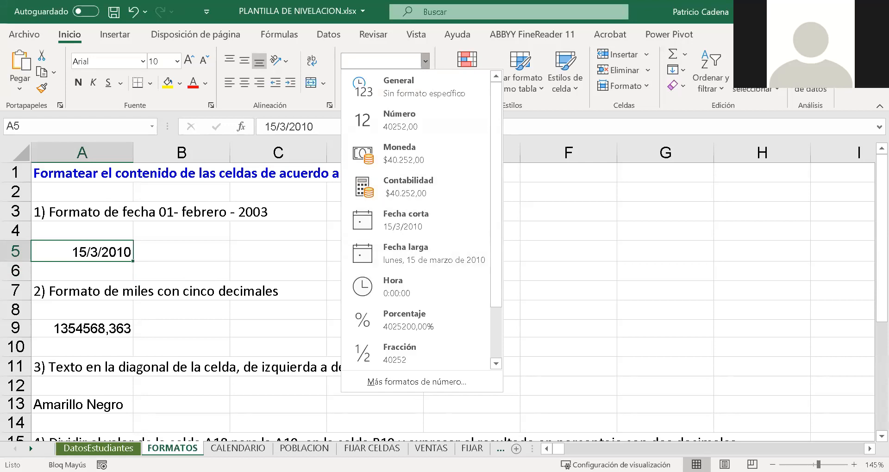
key("Escape")
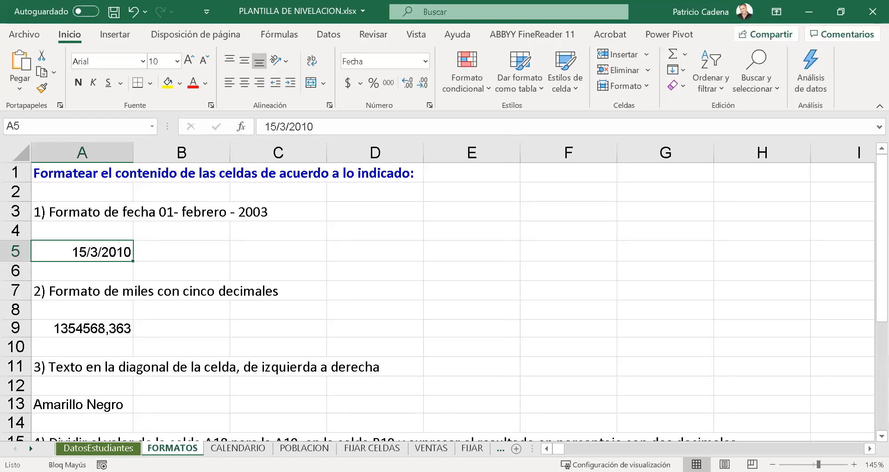
- Change the date format of cell A5 to Fecha larga
left_click(80, 257)
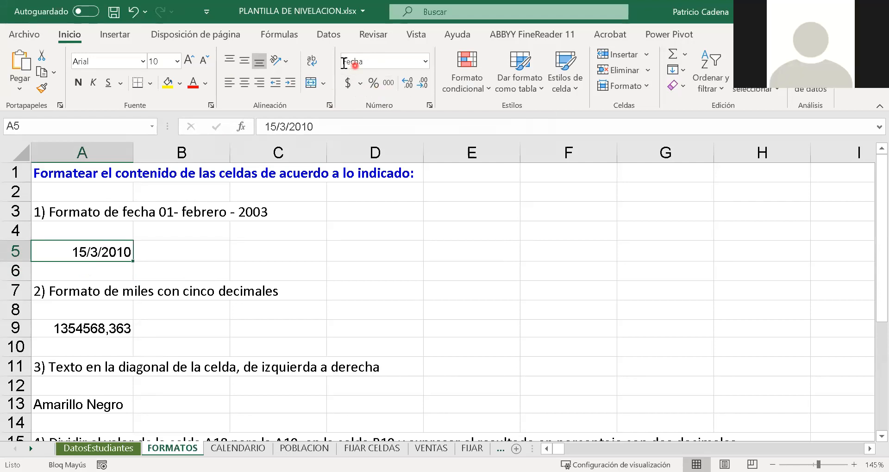
left_click(426, 61)
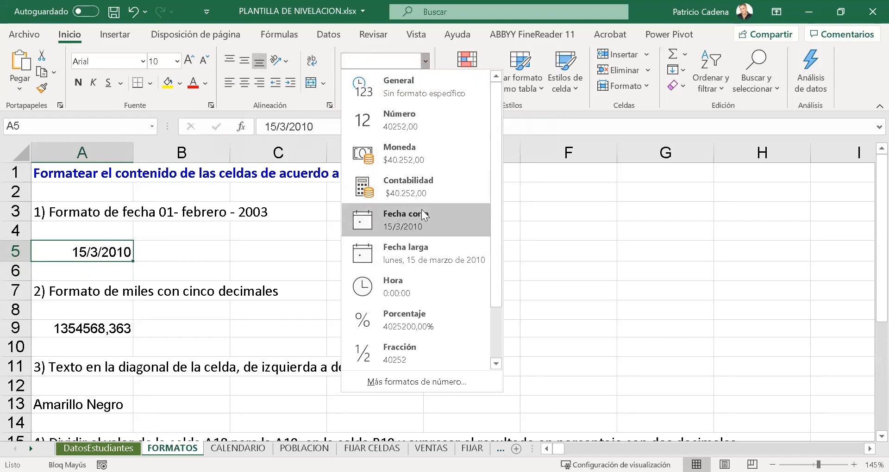
left_click(403, 253)
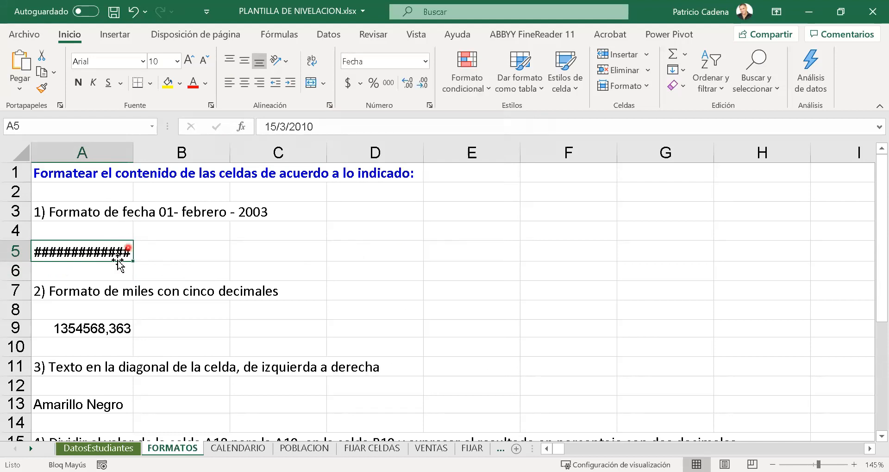
- Merge and center the cell range A5:D5 to make room for the long date
left_click_drag(118, 253, 328, 250)
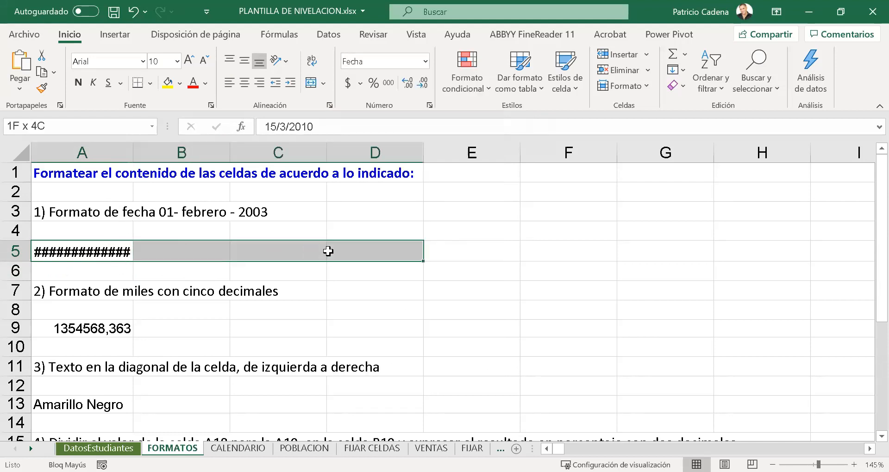
left_click(312, 83)
left_click(318, 314)
left_click(294, 252)
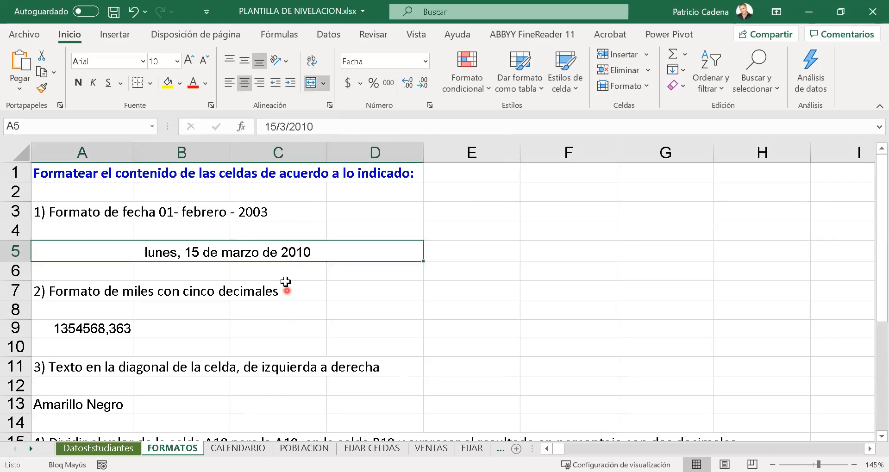
left_click(282, 310)
- Open the full number format settings for merged cell A5 and choose the Fecha type 14 de marzo de 2012
left_click(294, 252)
left_click(425, 60)
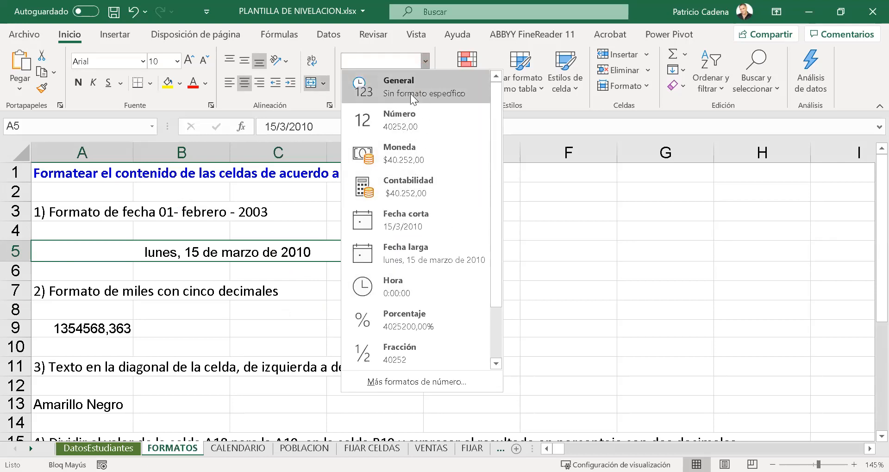
left_click(434, 383)
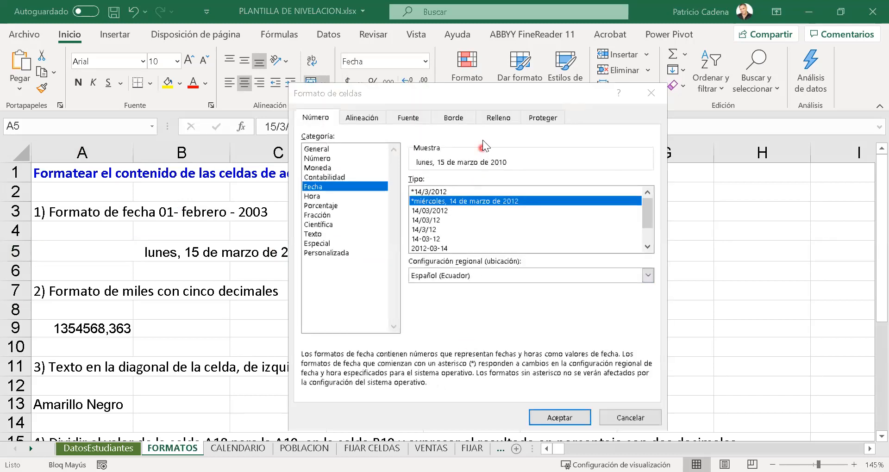
left_click_drag(480, 99, 558, 86)
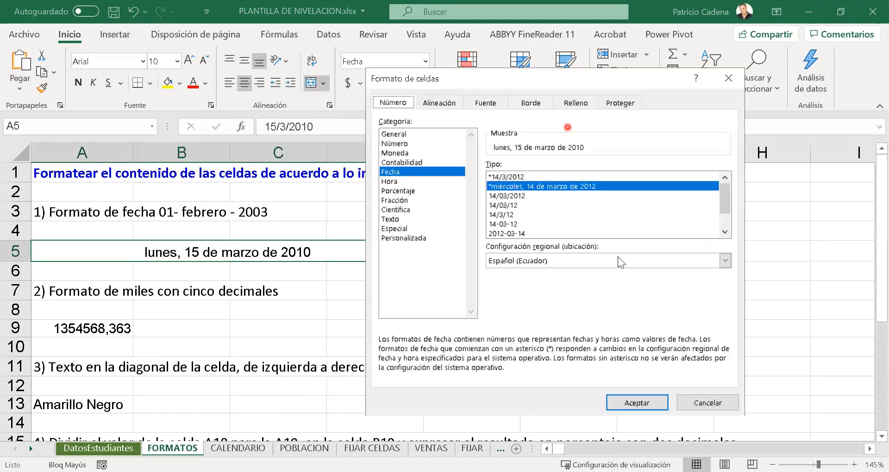
mouse_move(729, 199)
left_mouse_down()
mouse_move(724, 219)
mouse_move(719, 197)
mouse_move(719, 213)
left_mouse_up()
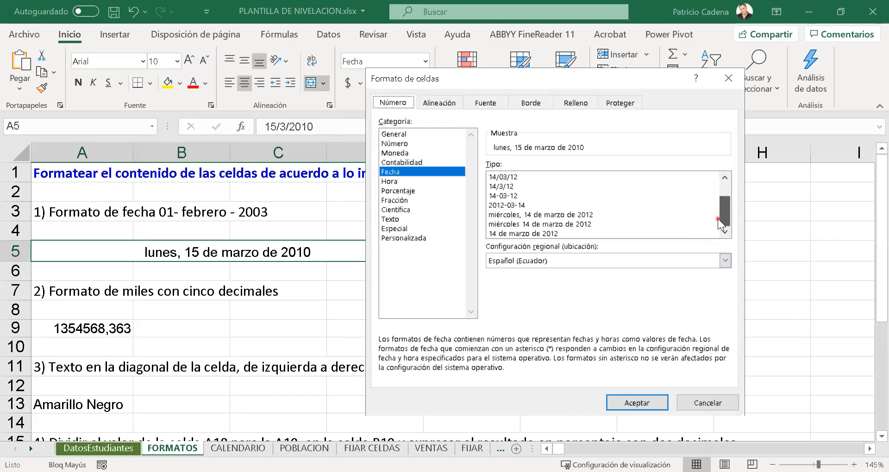
left_click(531, 233)
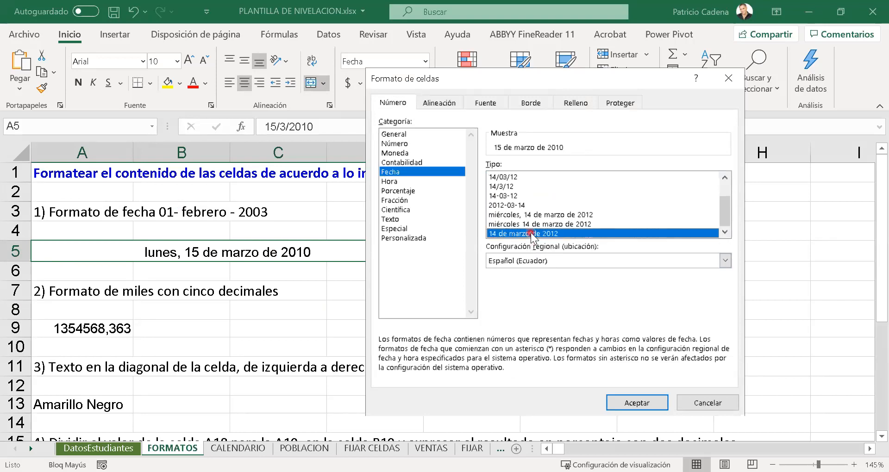
- Try the Personalizada format d-mmm-yy for cell A5, and return to the Fecha category
left_click(421, 239)
left_click(724, 276)
mouse_move(725, 229)
left_mouse_down()
mouse_move(724, 204)
mouse_move(722, 246)
mouse_move(722, 239)
left_mouse_up()
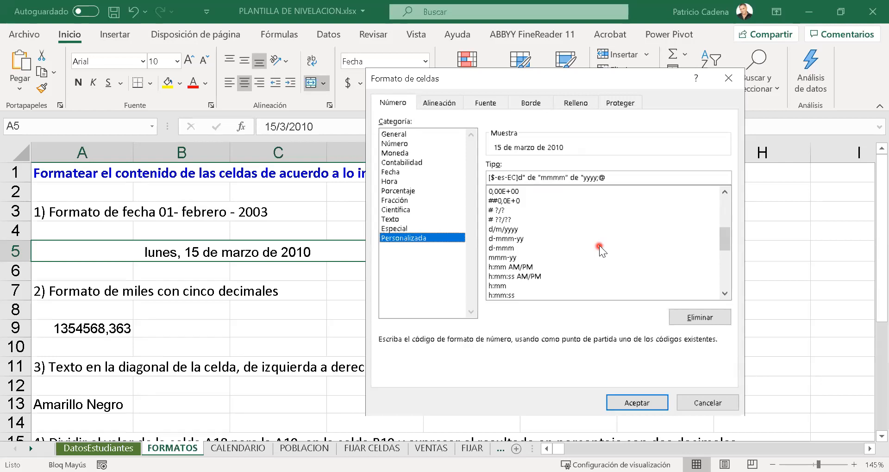
left_click(520, 239)
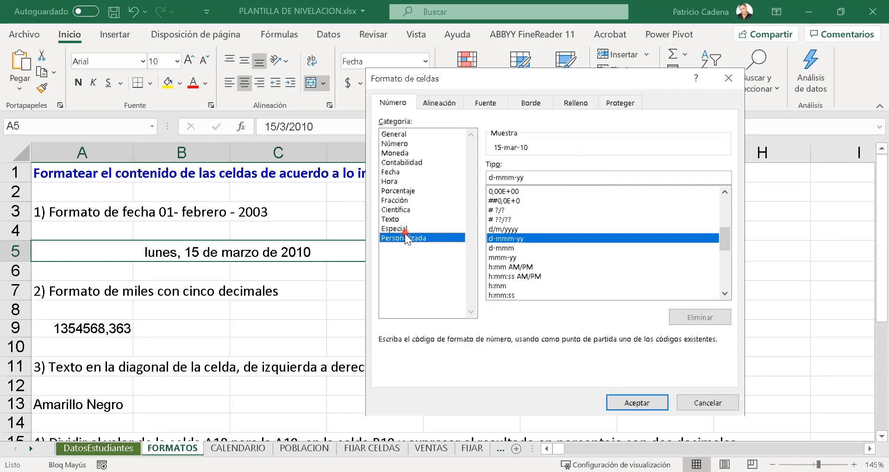
left_click(396, 173)
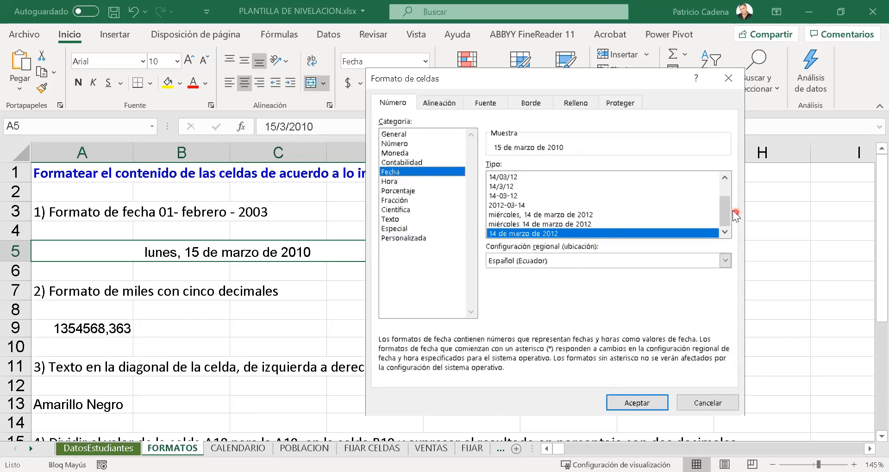
- Apply the Personalizada format d-mmm-yy to cell A5
left_click_drag(729, 211, 729, 188)
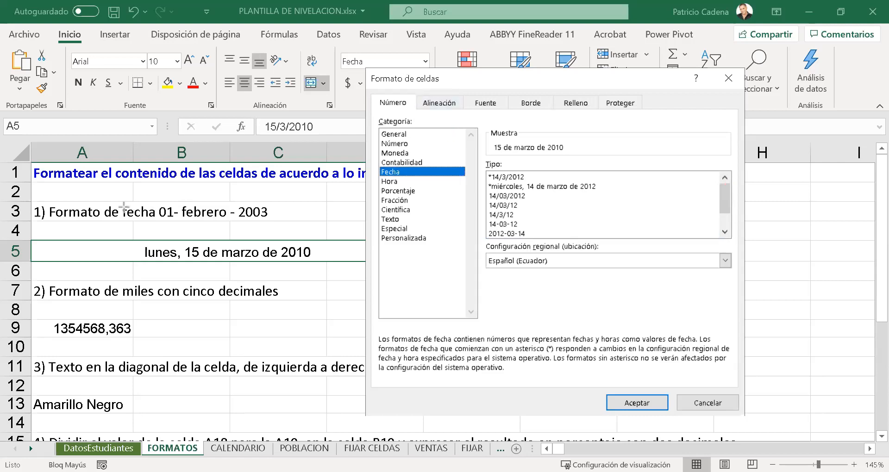
left_click_drag(156, 195, 291, 228)
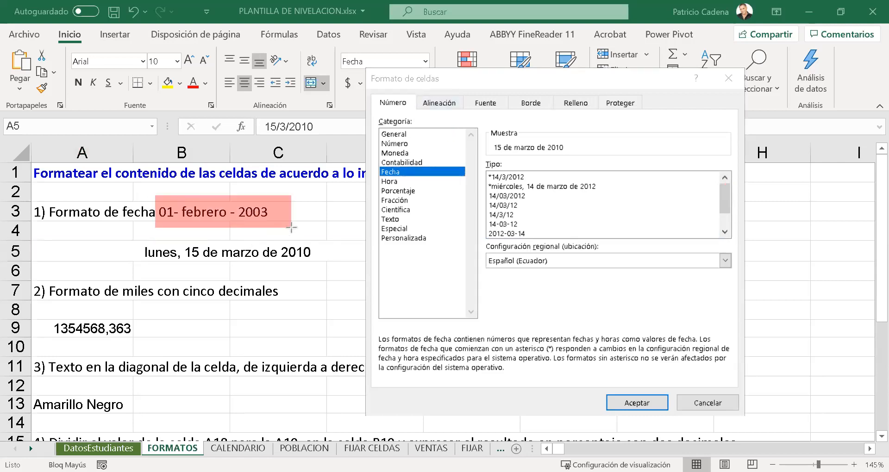
left_click_drag(287, 153, 238, 198)
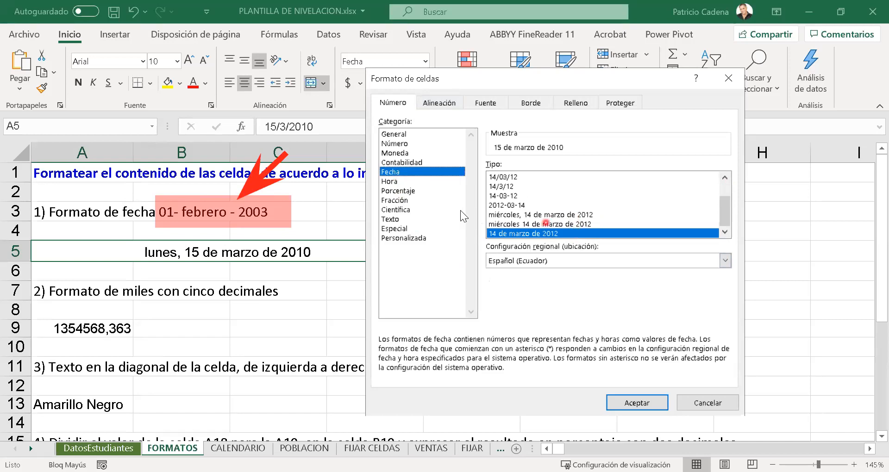
left_click(418, 238)
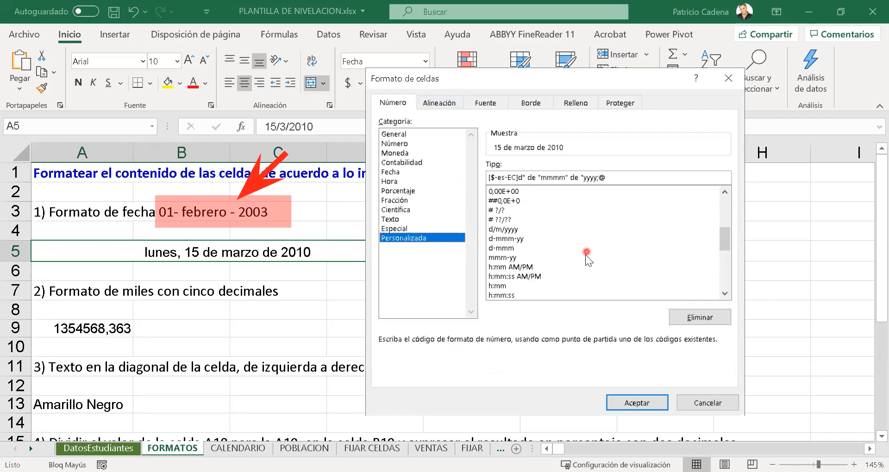
left_click(497, 239)
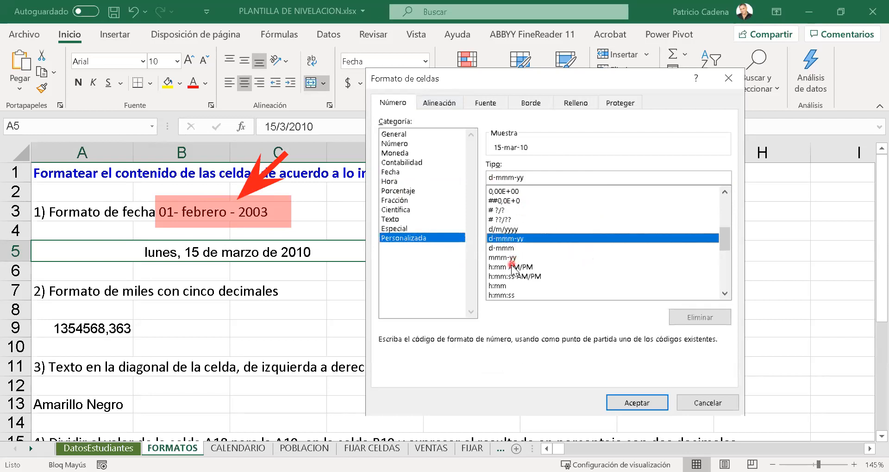
left_click(643, 404)
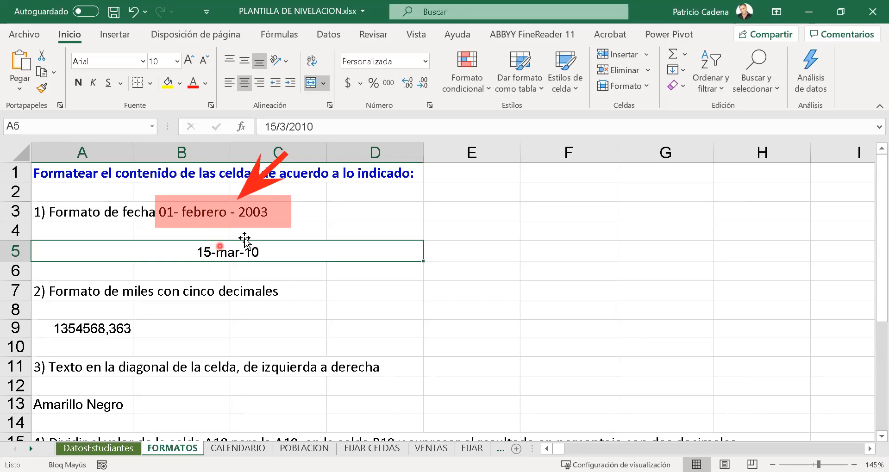
- Reopen the full number format settings for cell A5 and edit the custom format code to d-mmmm-yyyy
left_click(425, 62)
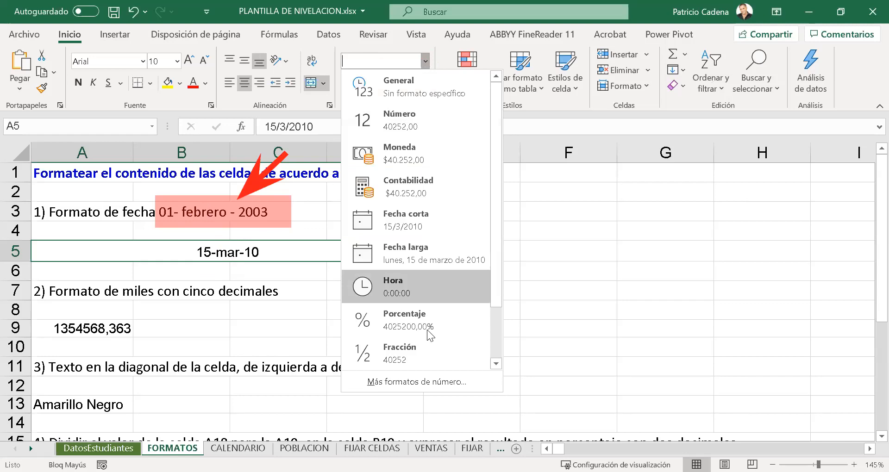
left_click(435, 387)
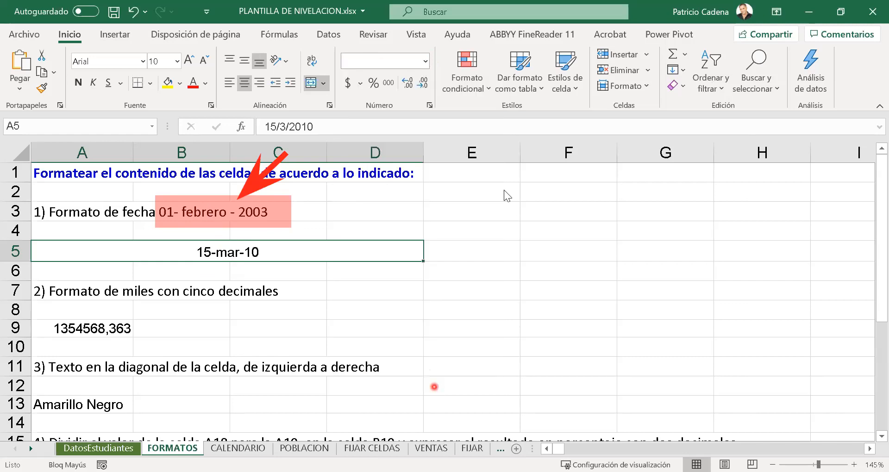
left_click(560, 247)
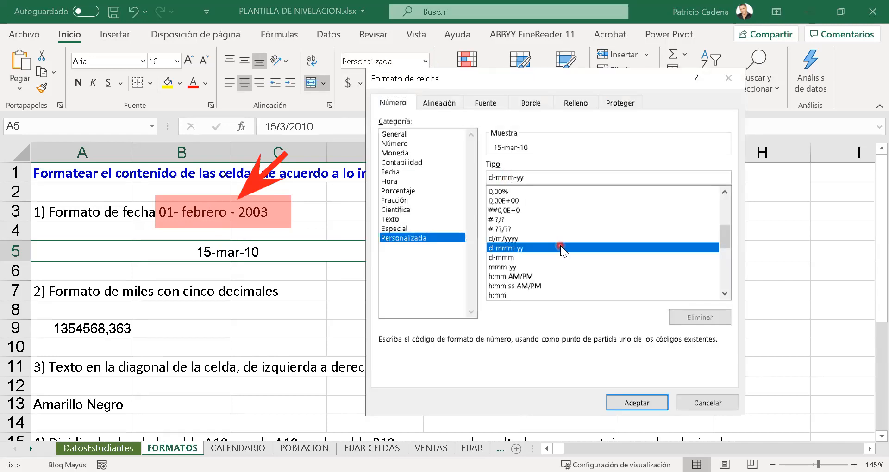
type("M")
key("BackSpace")
key("Caps_Lock")
type("m-")
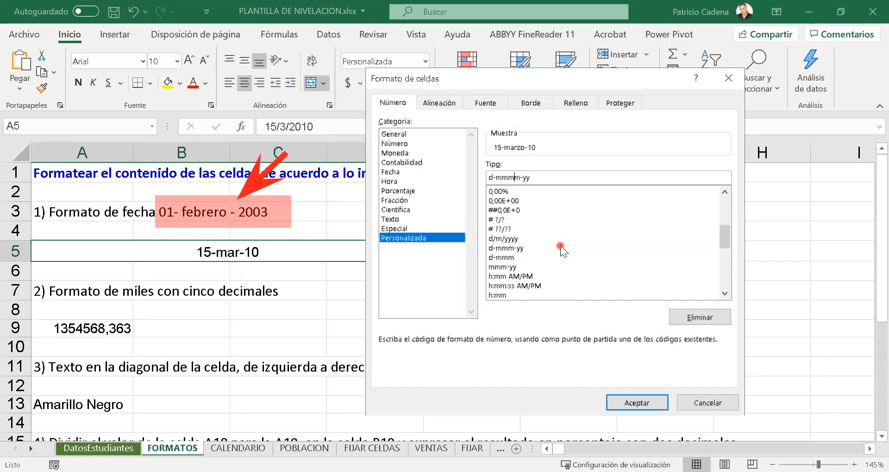
type("yy")
key("BackSpace")
key("BackSpace")
type("yy")
- Copy the complete custom format code d-mmmm-yyyy
left_click_drag(541, 180, 452, 176)
right_click(513, 173)
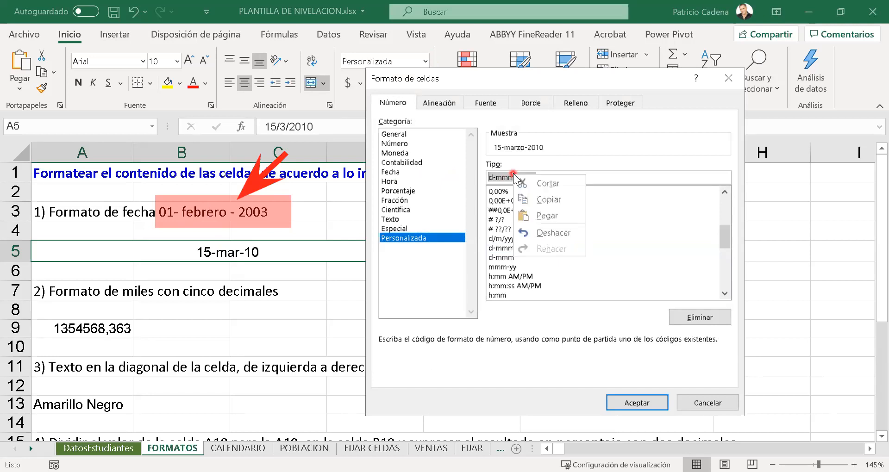
left_click(543, 198)
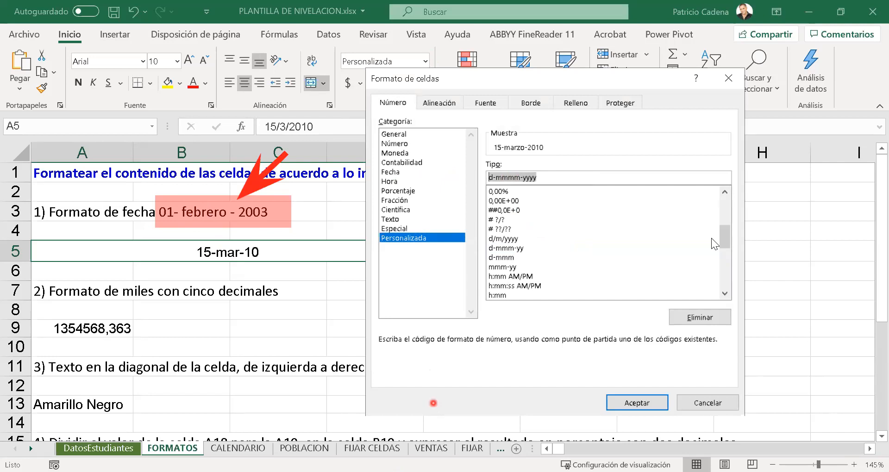
left_click(399, 418)
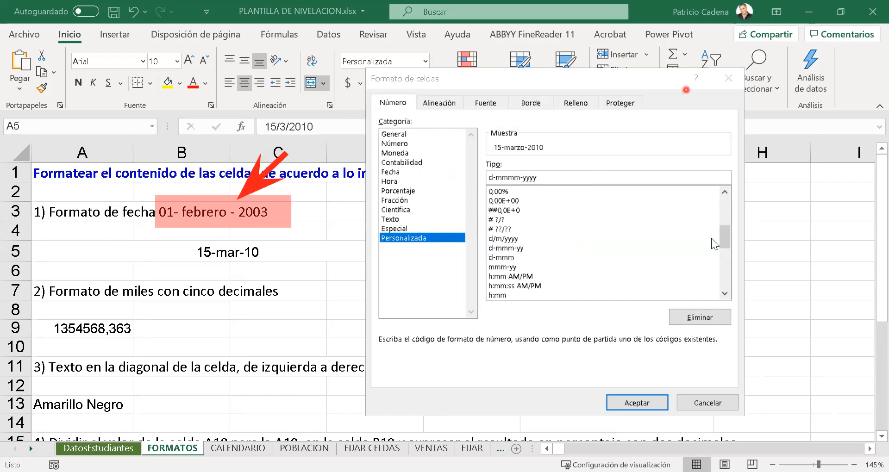
- Extend the custom code to dd-mmmm-yyyy for a two-digit day and apply it to cell A5
left_click(493, 177)
type("d")
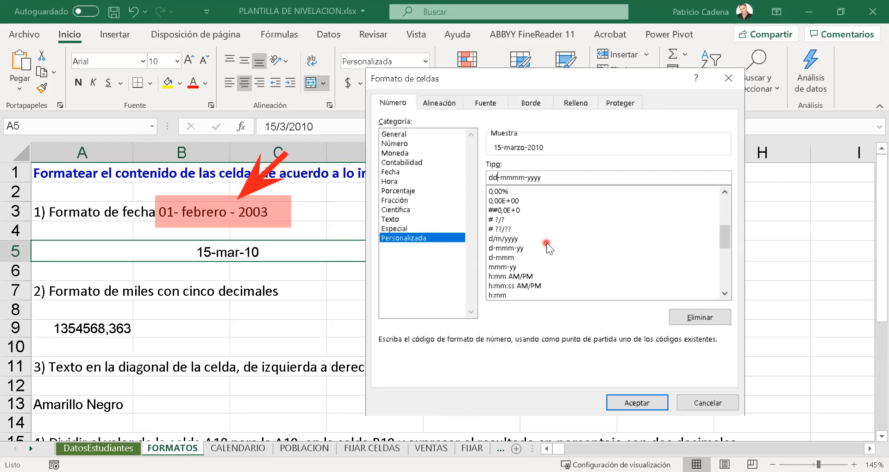
left_click(513, 177)
key("Right")
key("Right")
key("Right")
key("Right")
key("Right")
left_click(535, 177)
left_click(553, 177)
left_click(640, 404)
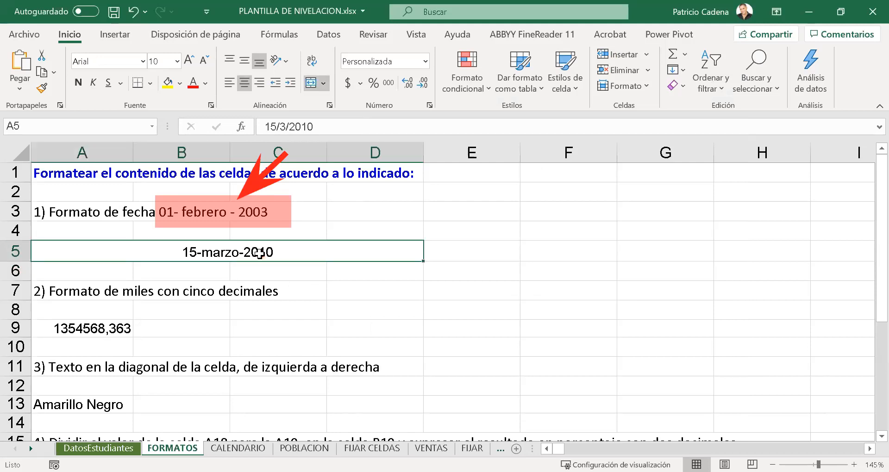
- Replace the date in cell A5 with 01/02/2003 and reselect the cell
left_click(260, 253)
type("01/")
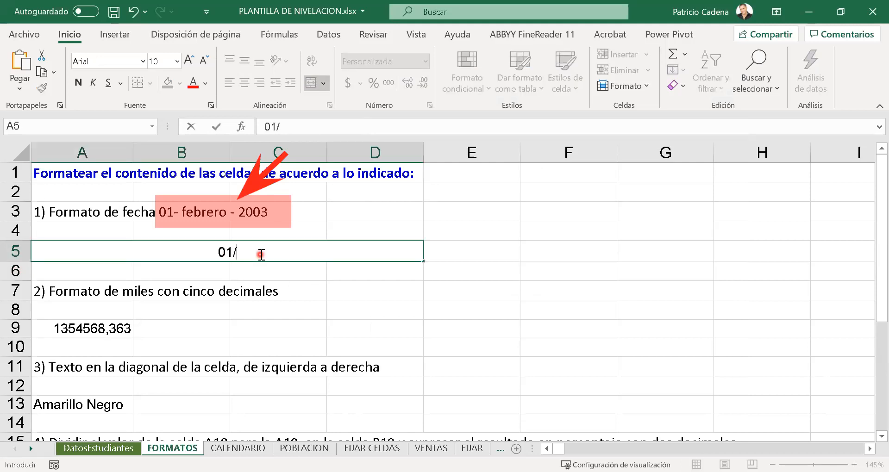
type("02/2003")
key("Return")
left_click(260, 252)
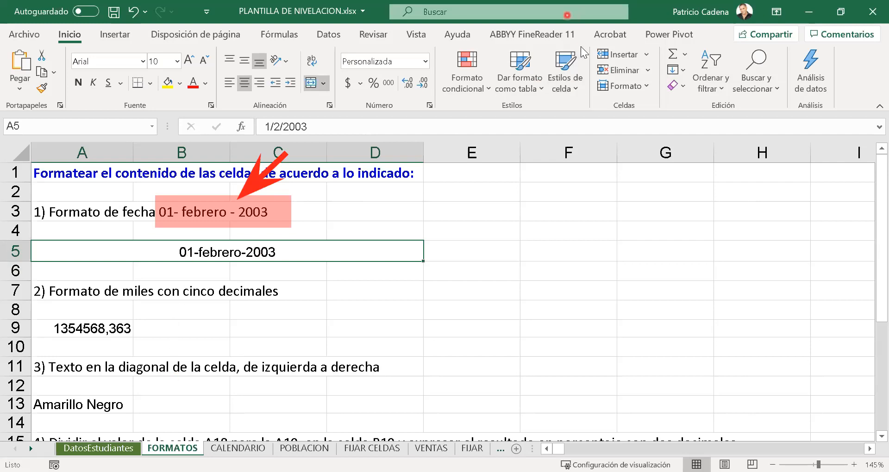
- Change the number format of cell A5 to General
left_click(180, 324)
left_click(214, 252)
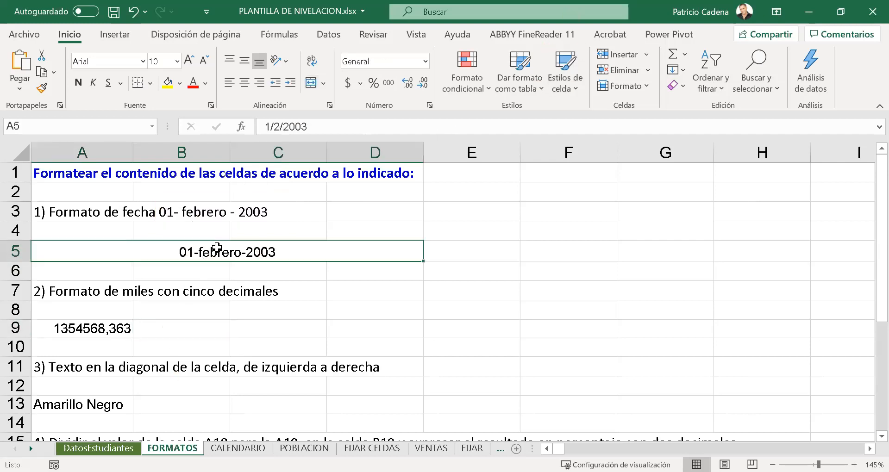
left_click(425, 62)
left_click(416, 78)
left_click(223, 288)
left_click(232, 254)
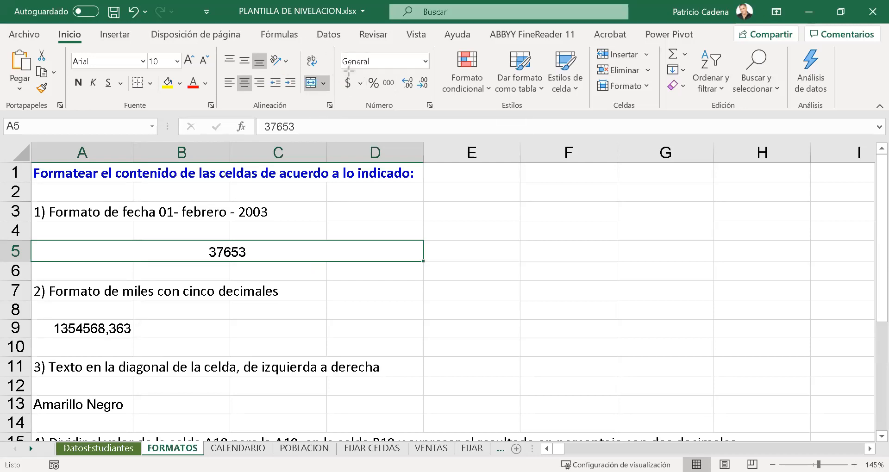
- Review the available number formats for cell A5, and open the Personalizada category in the full format settings
mouse_move(342, 71)
left_mouse_down()
mouse_move(369, 103)
mouse_move(399, 95)
left_mouse_up()
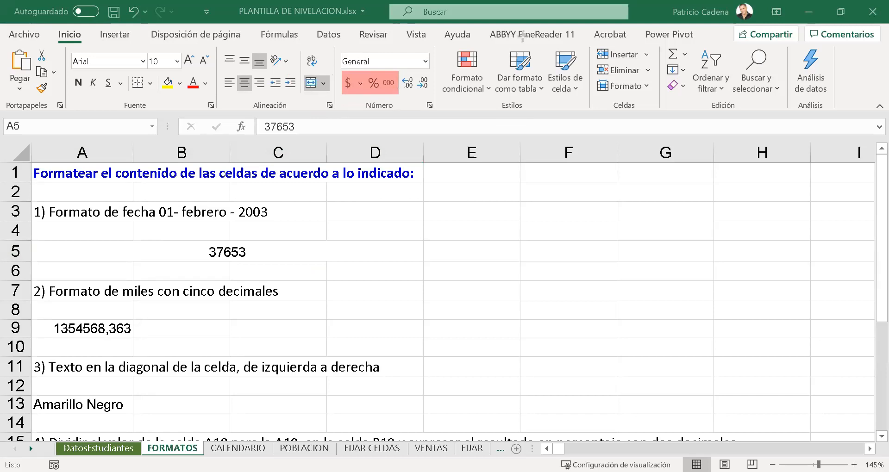
key("Escape")
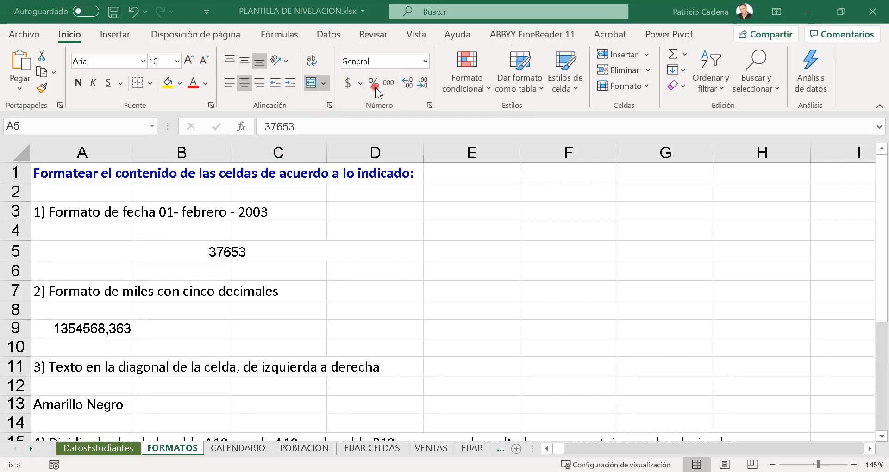
left_click(425, 62)
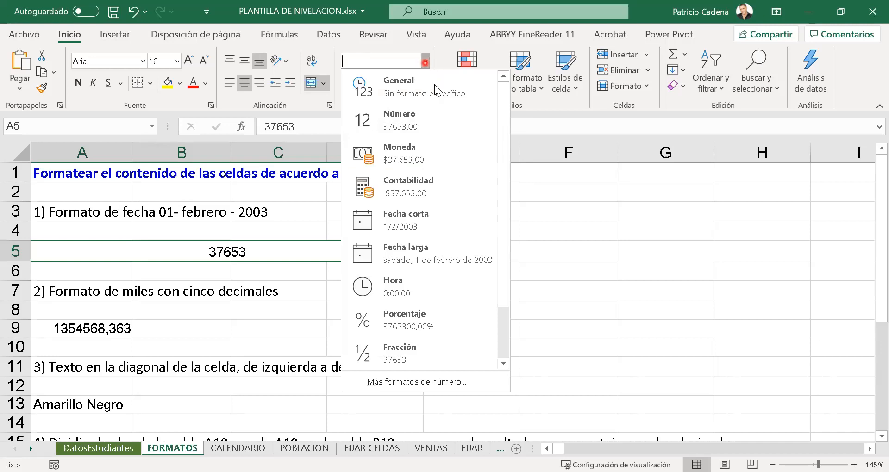
left_click_drag(502, 137, 502, 214)
scroll(495, 194, "up", 2)
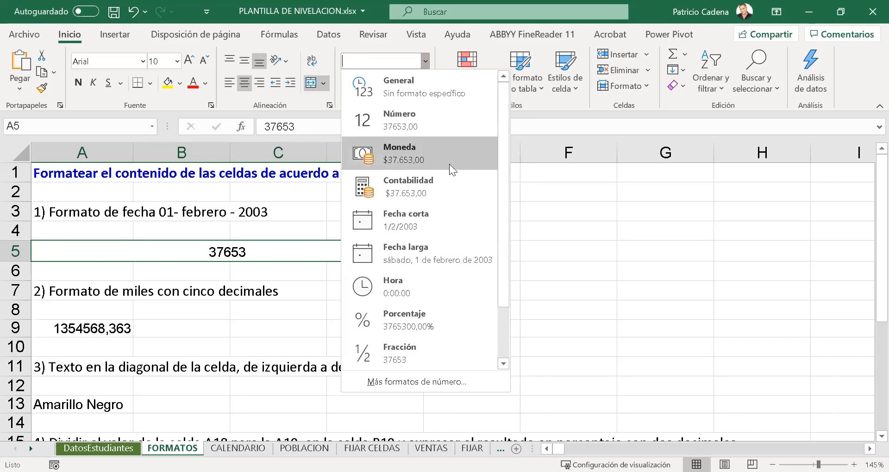
left_click(422, 382)
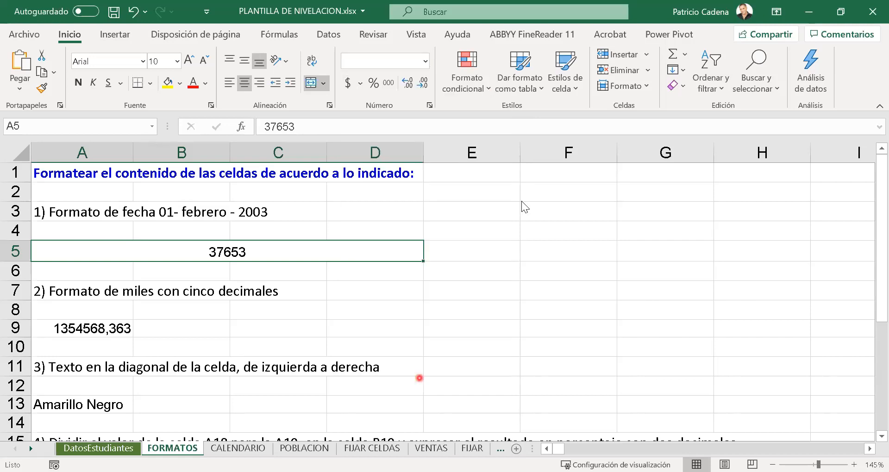
left_click_drag(519, 84, 518, 99)
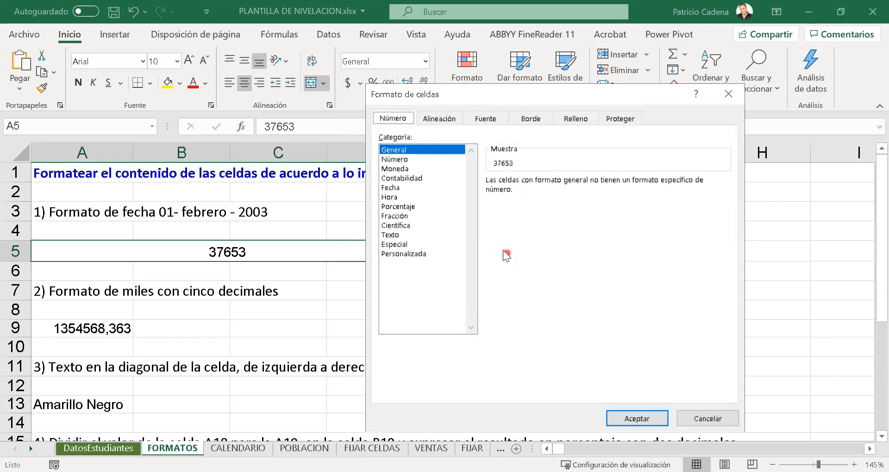
left_click(405, 253)
left_click(406, 254)
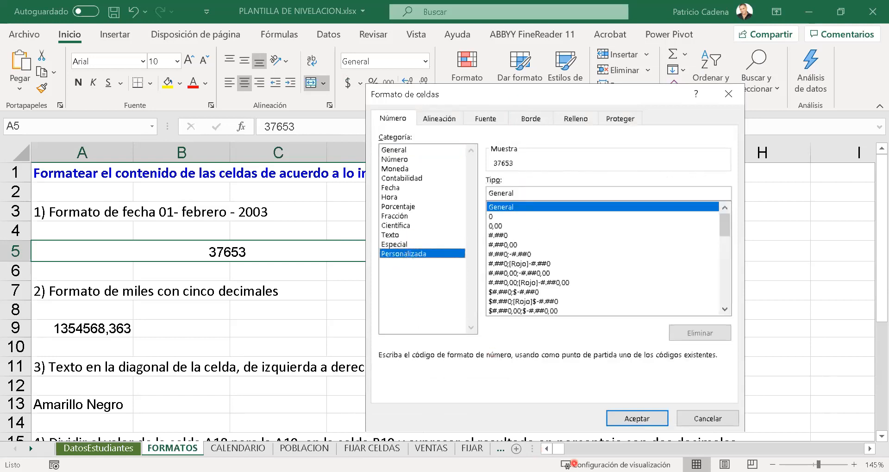
- Switch to the blank whiteboard and write the format code #,## in an enlarged text box
left_click(574, 463)
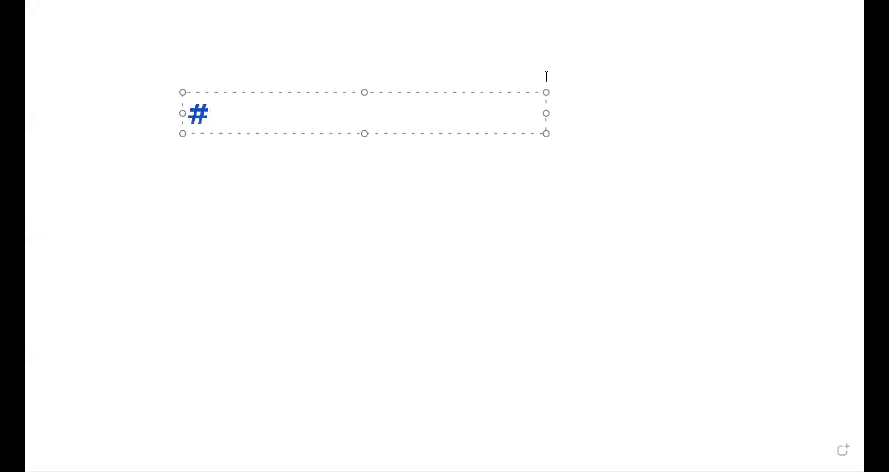
left_click(380, 285)
left_click_drag(271, 144, 291, 150)
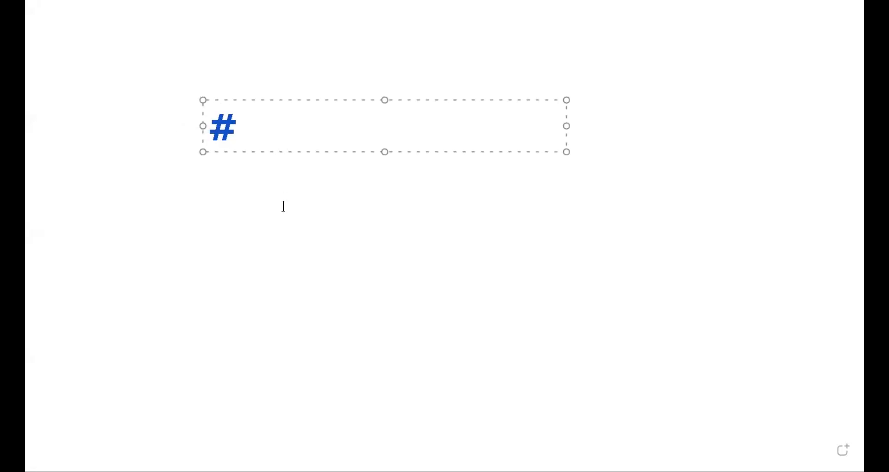
type(",##")
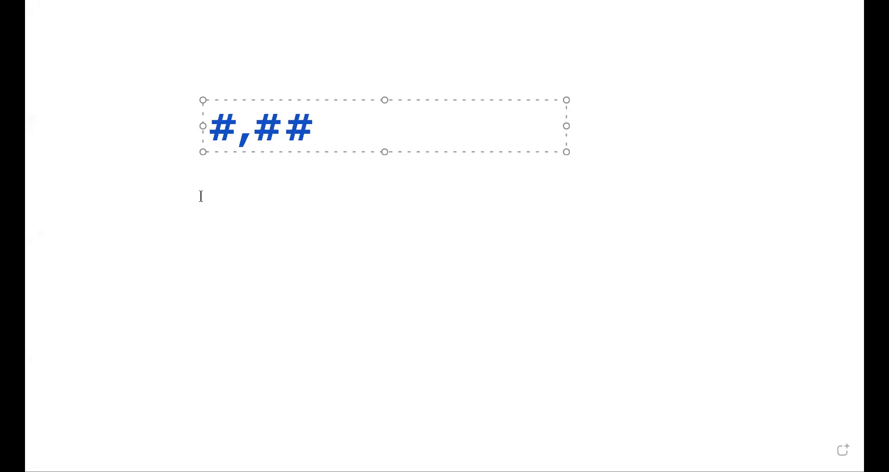
left_click(201, 229)
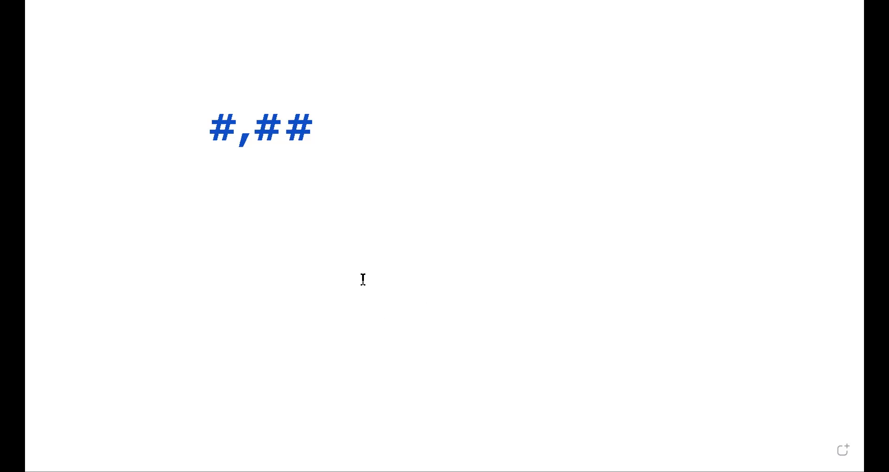
- Draw a red arrow pointing at the end of #,## and write d in a new text box below it
left_click(235, 218)
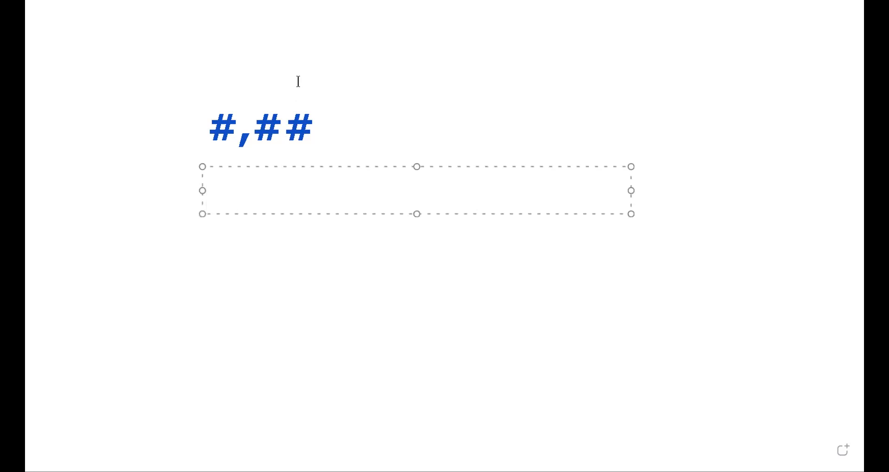
left_click_drag(415, 79, 319, 137)
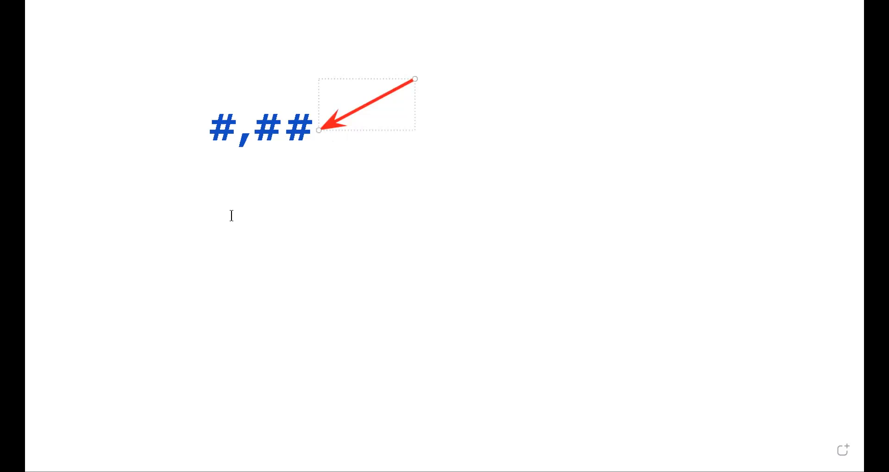
left_click(202, 202)
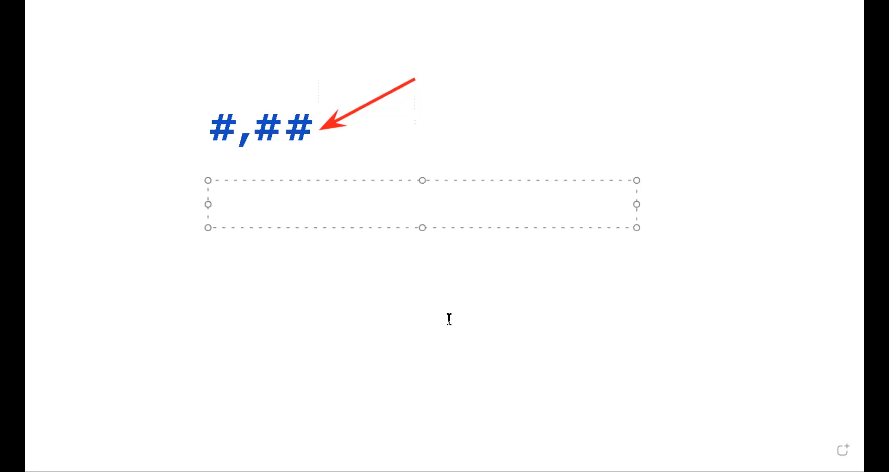
type("dd")
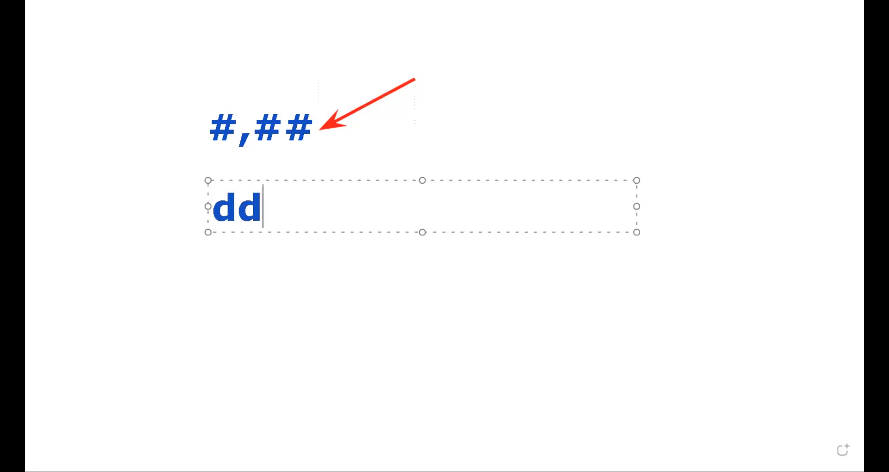
key("BackSpace")
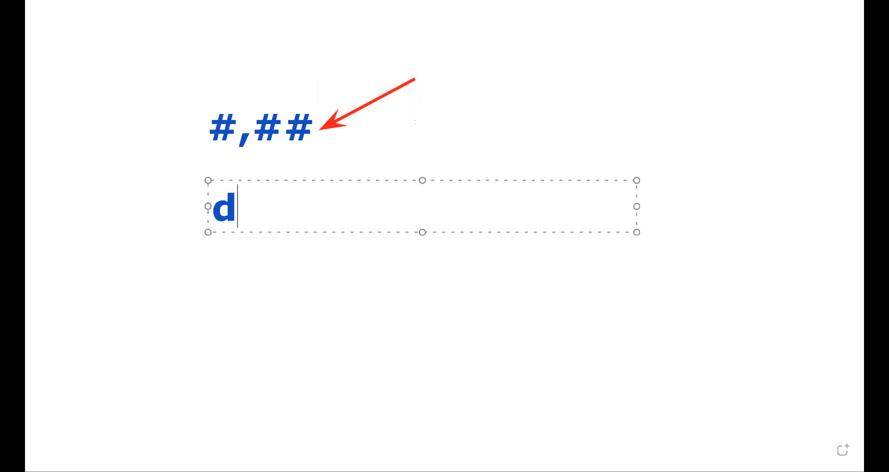
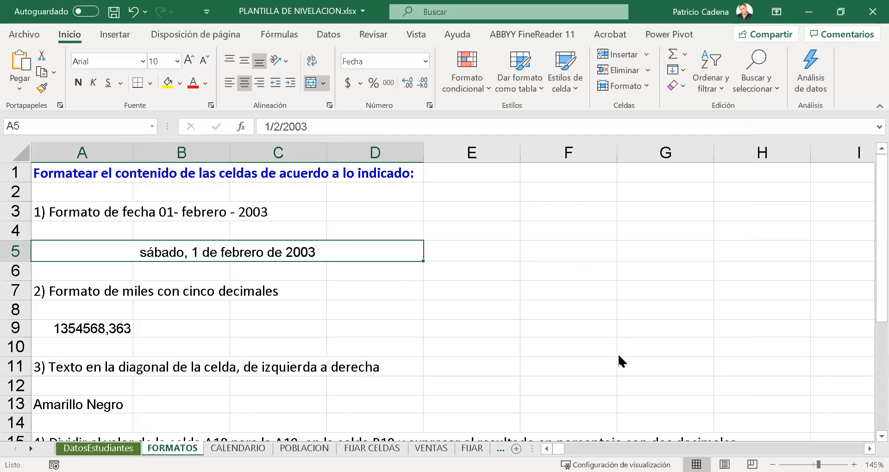
- In the Personalizada number formats for cell A5, choose #.##0 as the base code
left_click(425, 61)
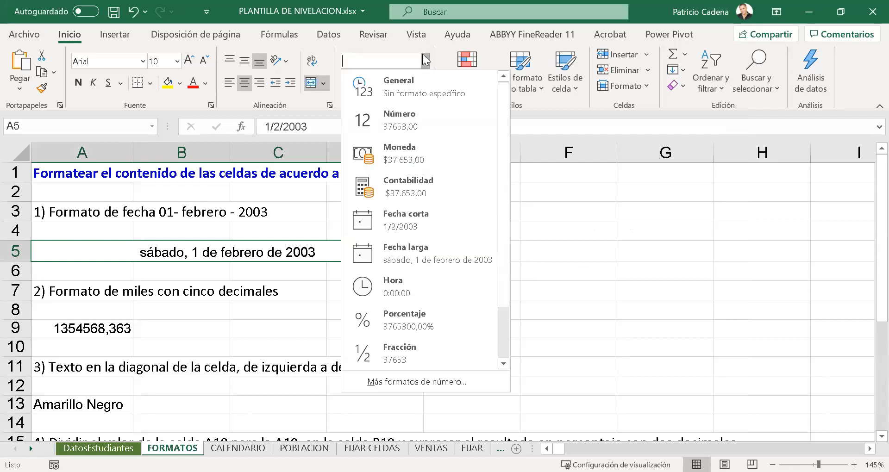
left_click(428, 374)
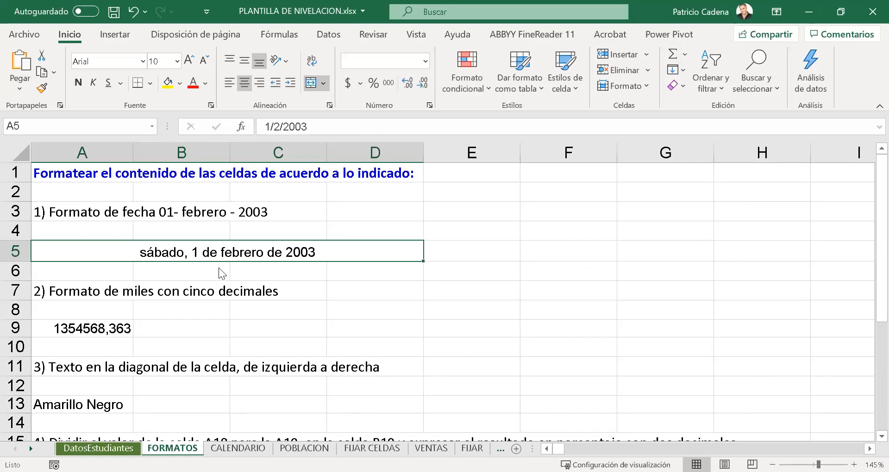
left_click(403, 254)
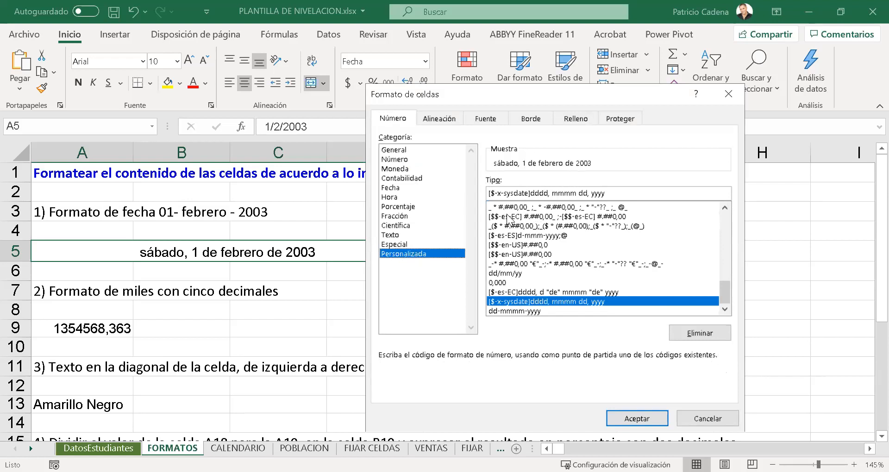
left_click(520, 207)
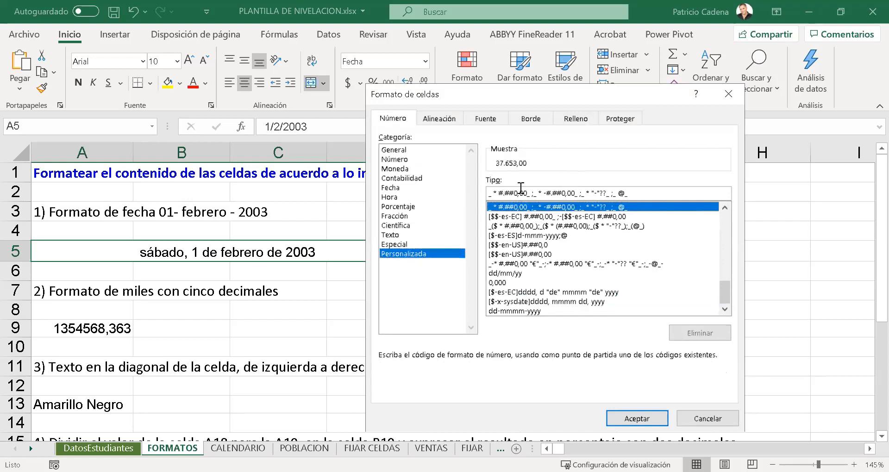
scroll(530, 229, "up", 15)
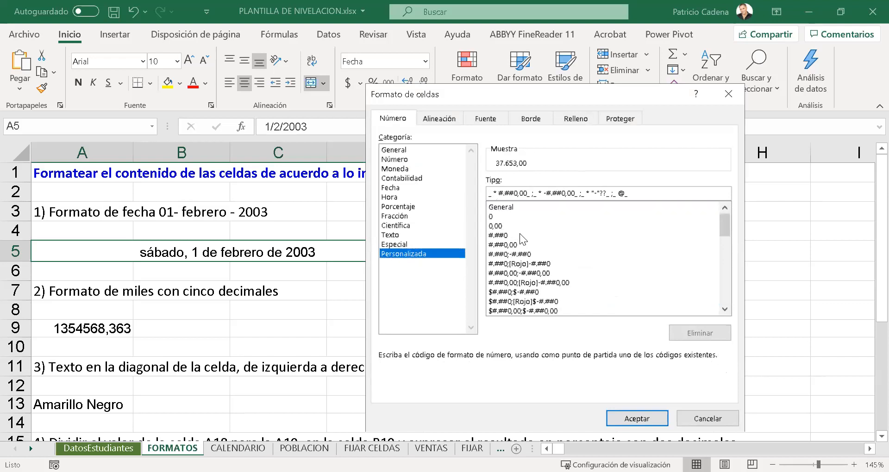
left_click(520, 235)
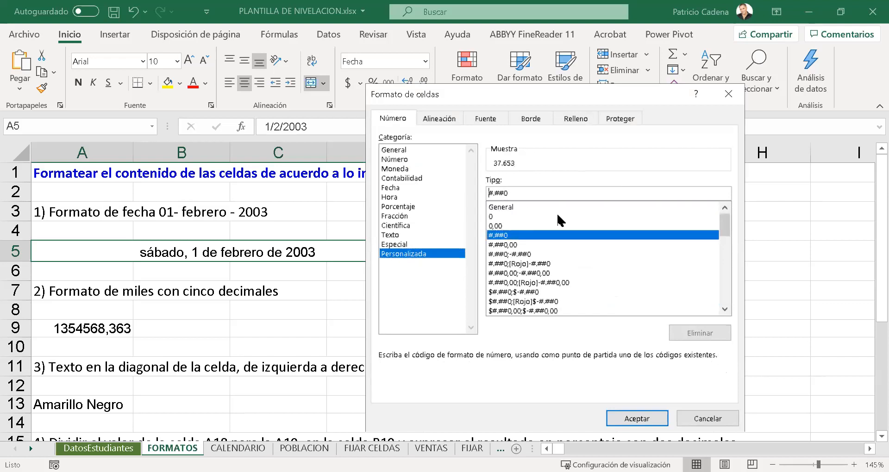
- Add the prefix "Ofi" in quotation marks before #.##0 and apply the custom format to cell A5
type("\"")
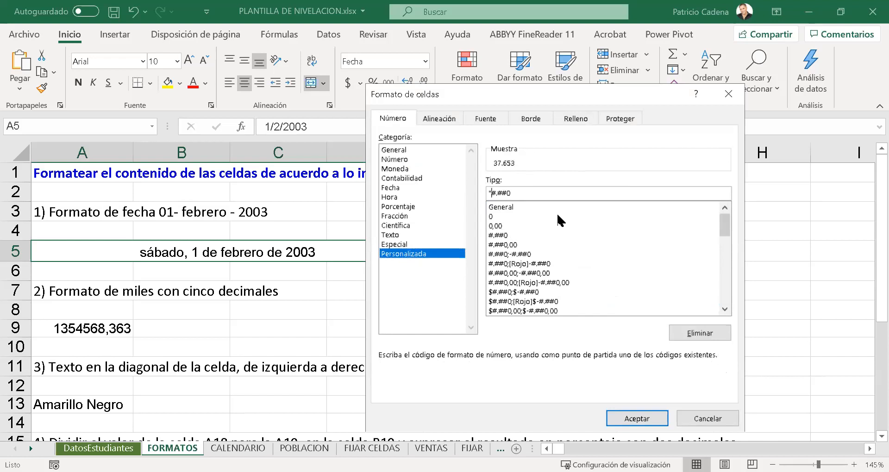
type("P")
key("BackSpace")
type("Ofi")
type("\"")
left_click_drag(731, 226, 733, 276)
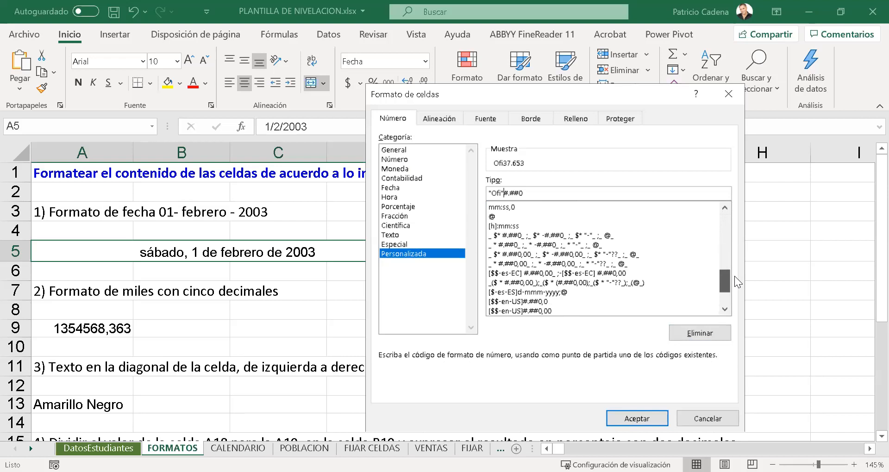
left_click(653, 413)
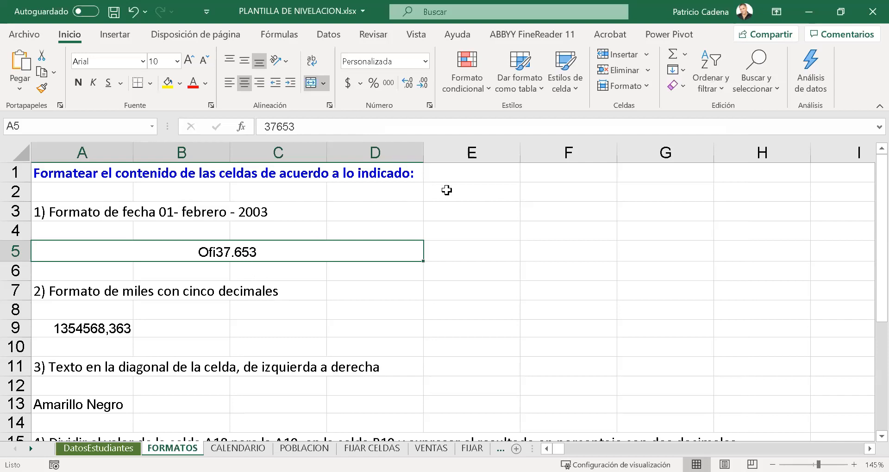
- Edit cell A5's custom format code to "Ofi " #.##0, with spaces separating the prefix from the number, and apply it
left_click(425, 61)
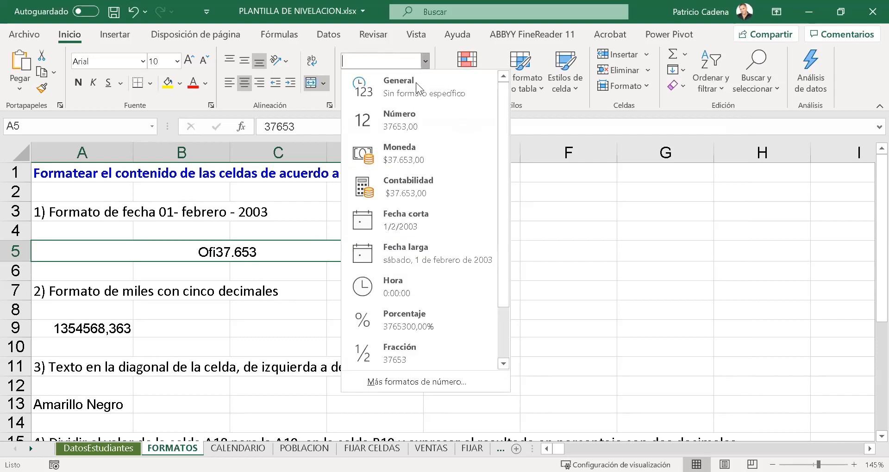
left_click(416, 383)
left_click(505, 194)
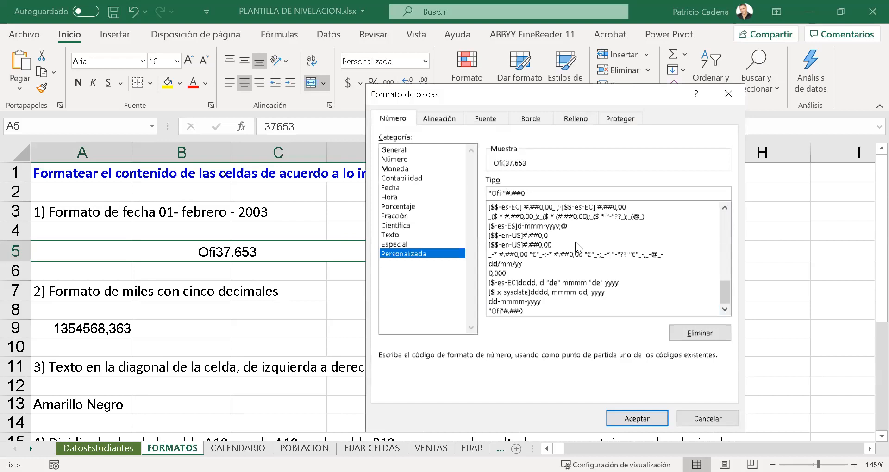
key("Right")
key("Return")
left_click(332, 303)
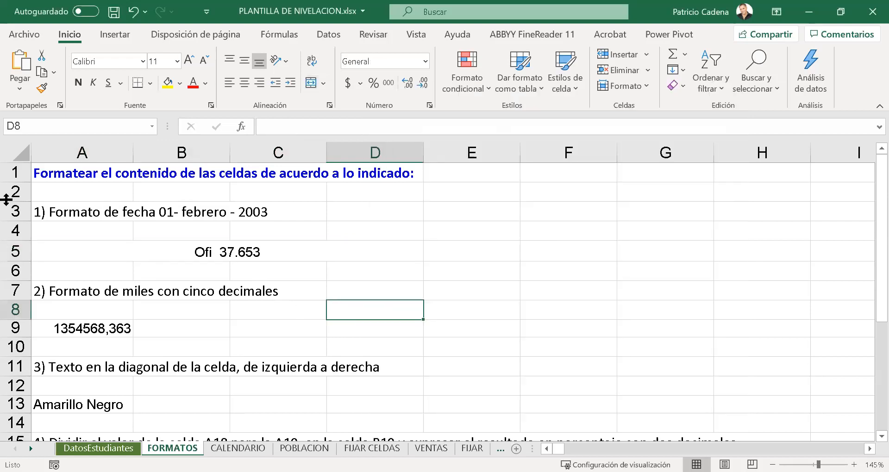
- Change the number format of cell A5 to Fracción
left_click(259, 258)
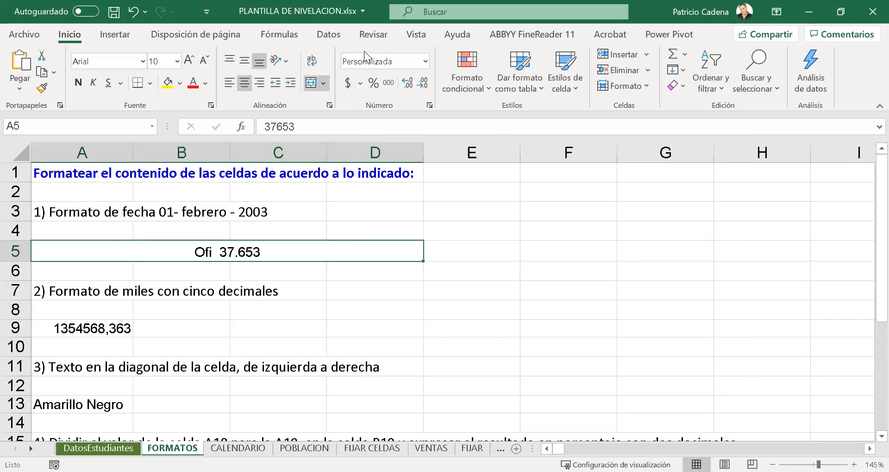
left_click(424, 61)
left_click(480, 363)
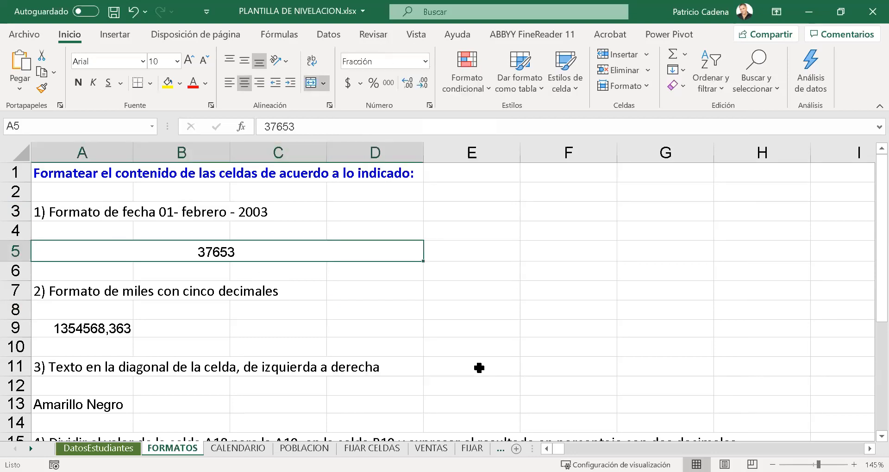
left_click(352, 344)
left_click(279, 248)
left_click(425, 62)
left_click(418, 366)
- Copy the custom code "Ofi " #.##0 from the format settings without applying it, then show it on the whiteboard and underline it
left_click(426, 64)
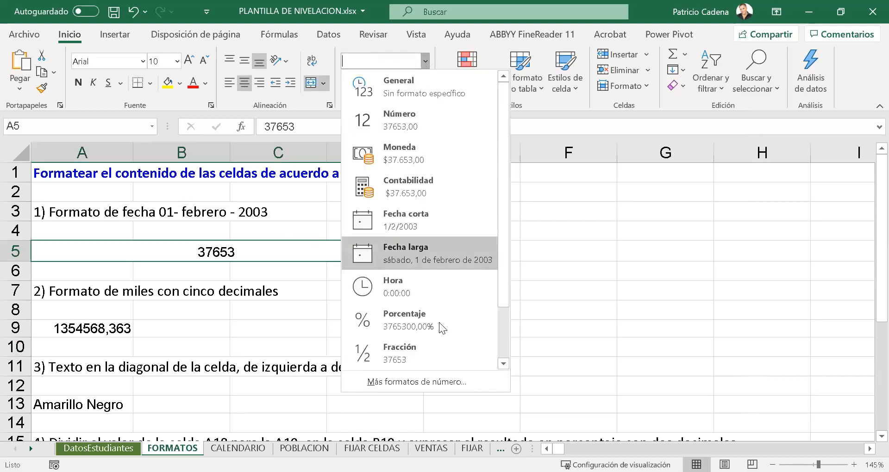
left_click(449, 375)
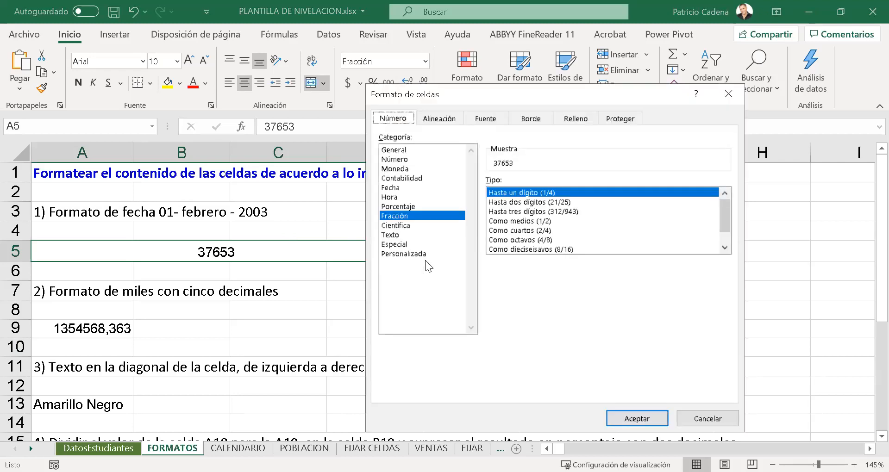
left_click(424, 253)
left_click_drag(732, 255, 729, 311)
left_click(516, 311)
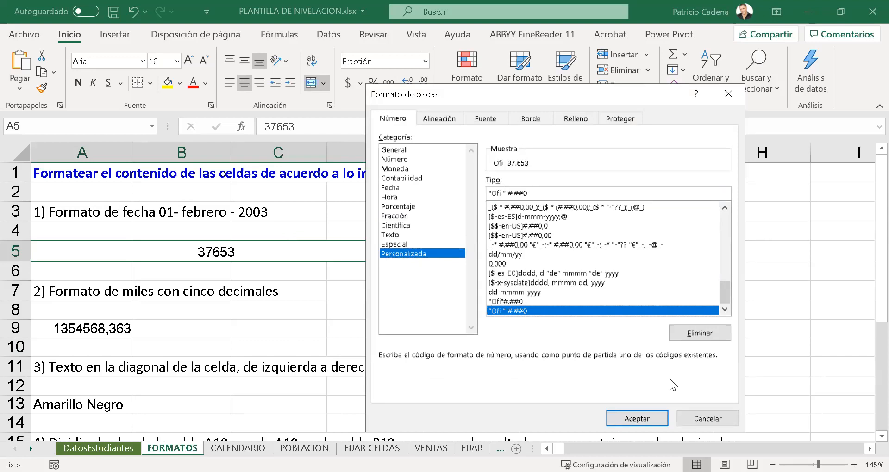
left_click_drag(532, 193, 492, 193)
right_click(508, 194)
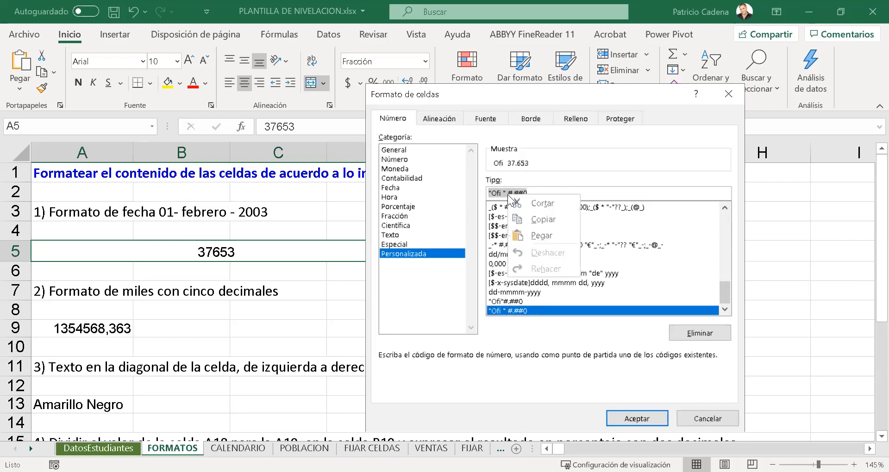
left_click(527, 233)
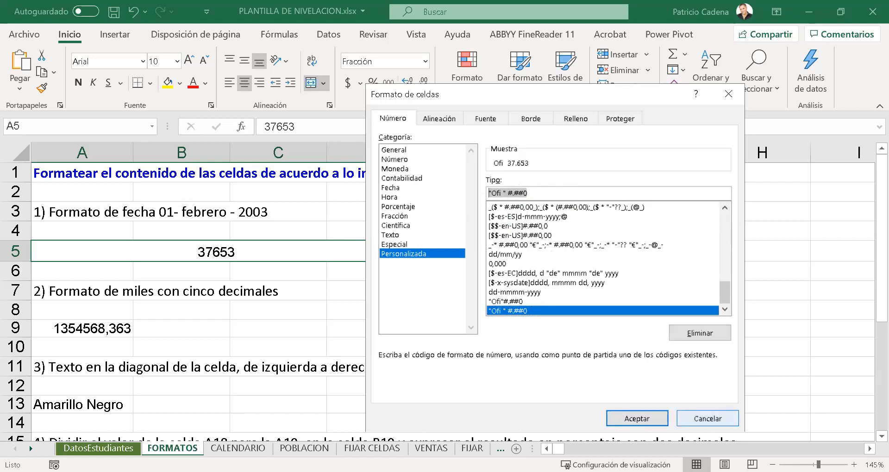
left_click(708, 419)
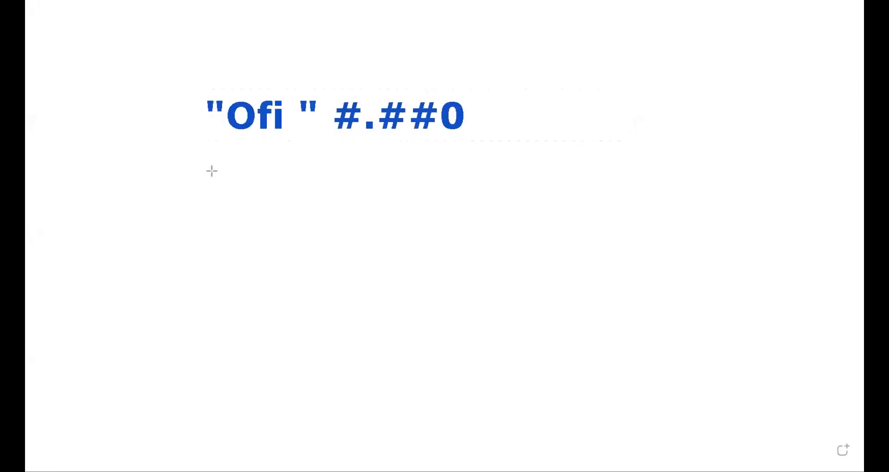
mouse_move(197, 152)
left_mouse_down()
mouse_move(306, 151)
mouse_move(311, 139)
mouse_move(477, 148)
left_mouse_up()
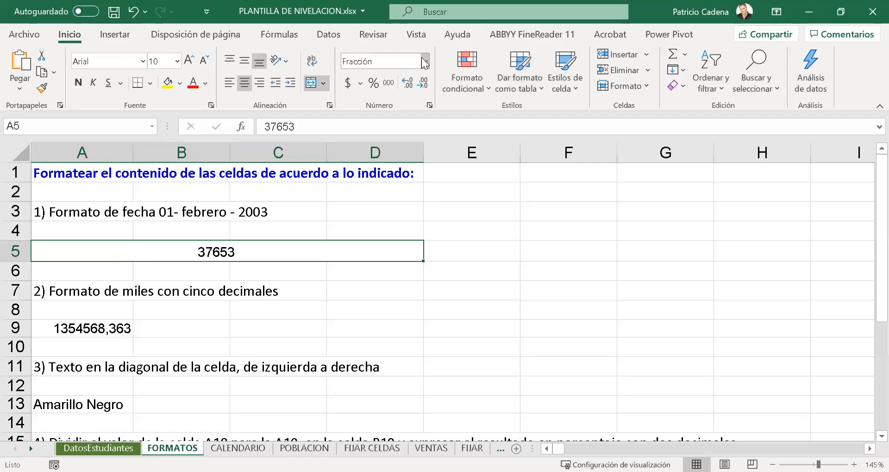
- Reopen the custom number formats for cell A5 and preview the h:mm AM/PM time code
left_click(425, 62)
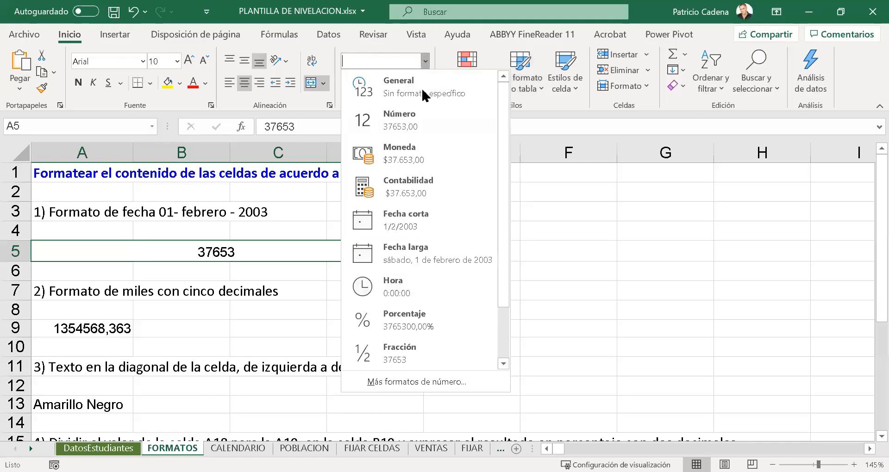
left_click(437, 381)
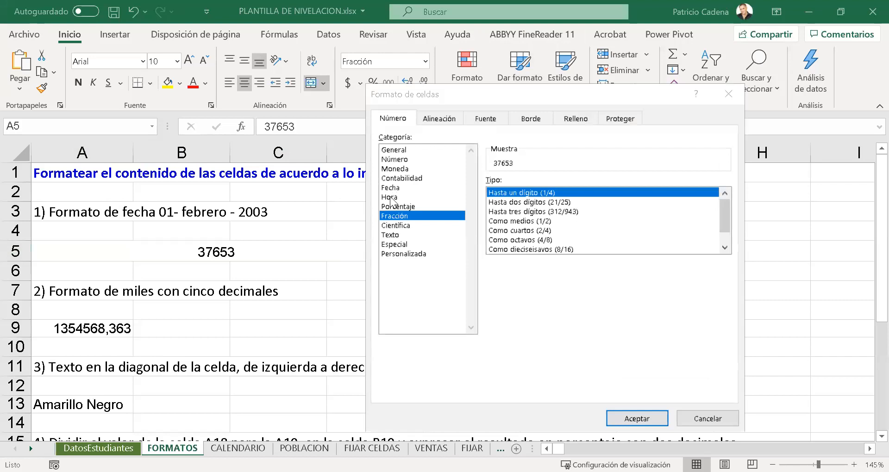
left_click(391, 198)
left_click(438, 255)
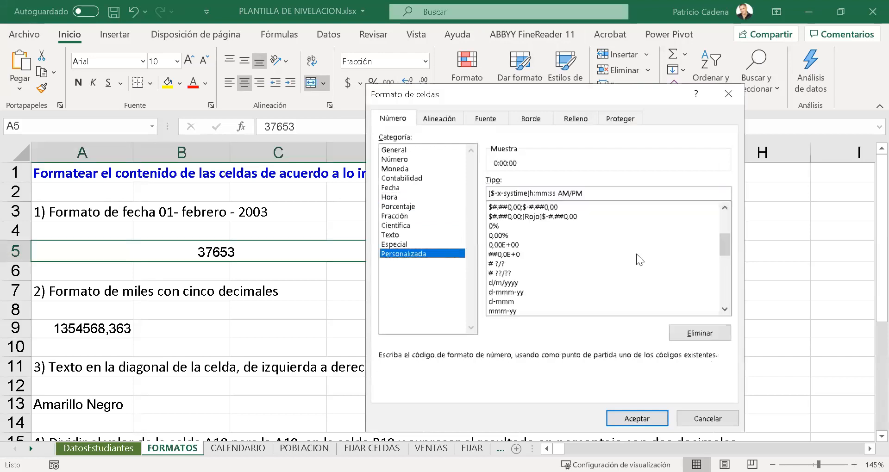
left_click_drag(726, 246, 725, 261)
left_click(507, 245)
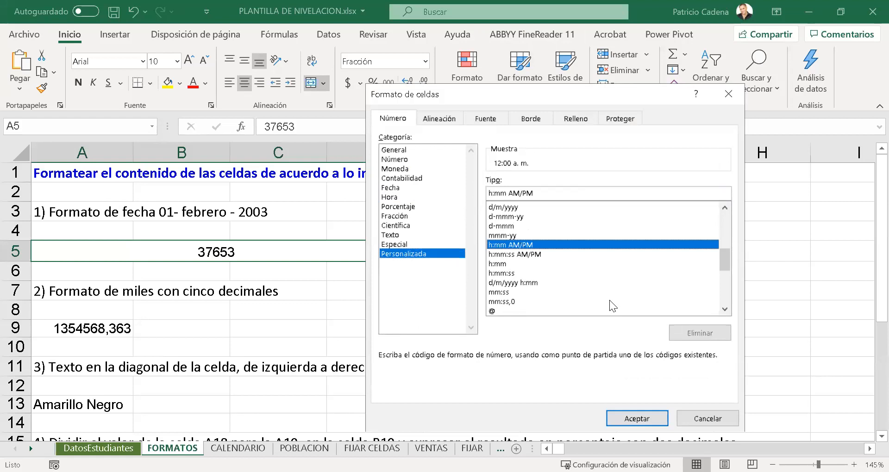
left_click_drag(725, 261, 716, 207)
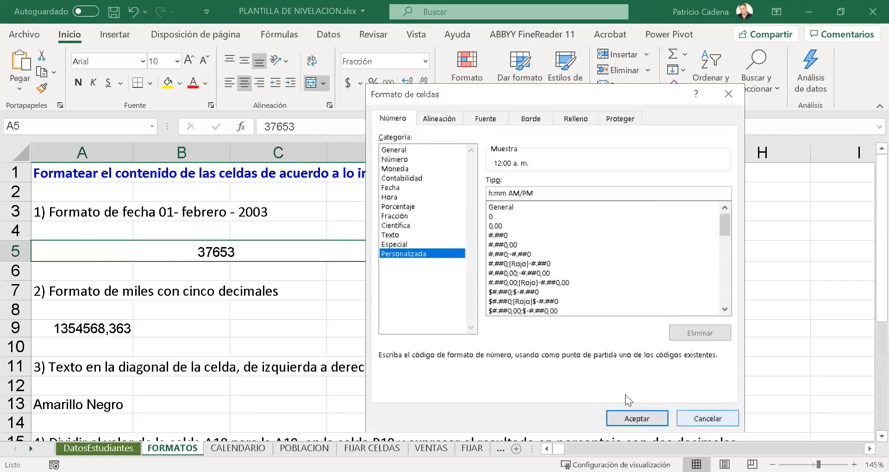
- Apply the custom date format dd-mmmm-yyyy to cell A5
scroll(626, 310, "down", 15)
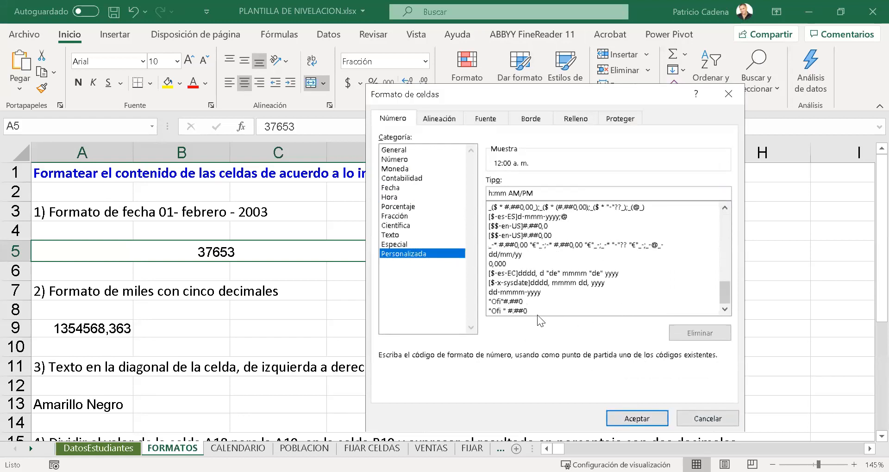
left_click(536, 292)
left_click(602, 412)
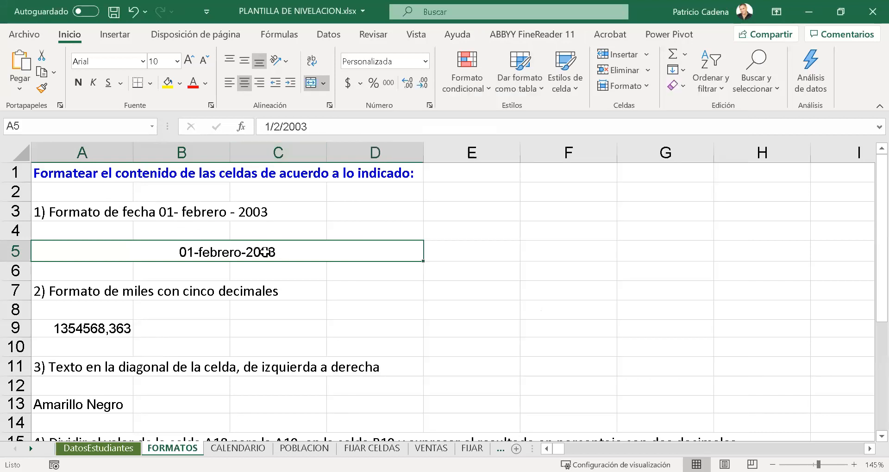
- Fill the merged cell A5 with yellow
left_click(168, 85)
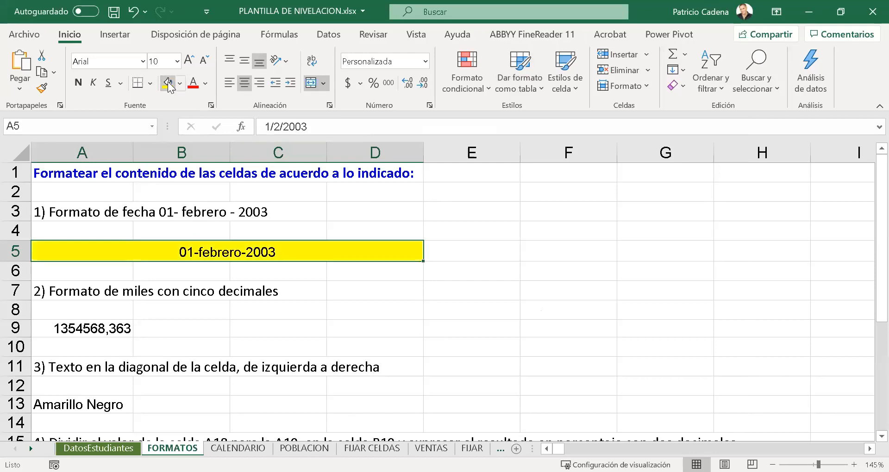
left_click(222, 346)
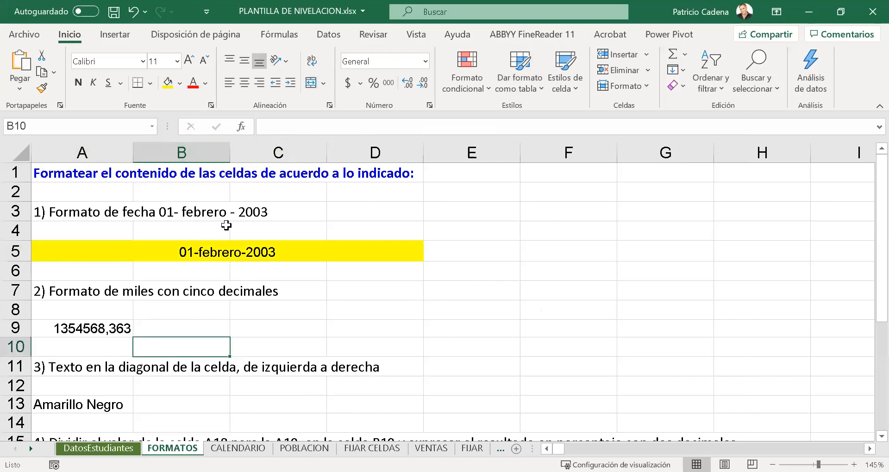
left_click(223, 252)
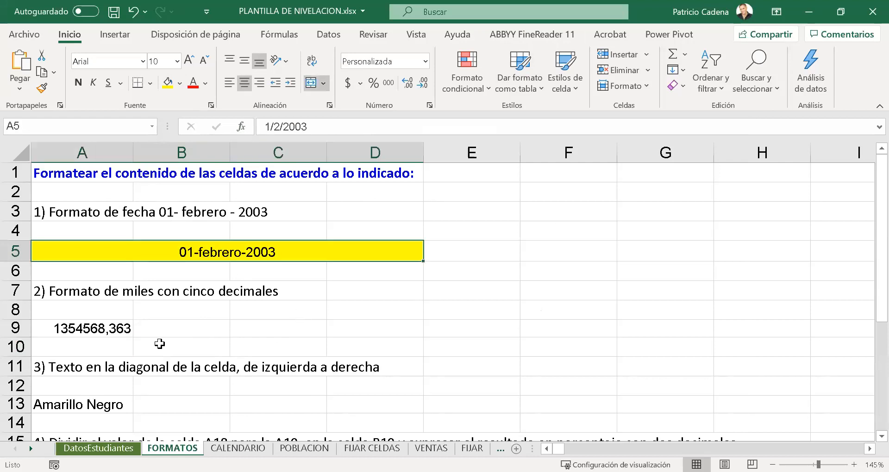
- Copy the formatting of cell A5 onto cell A9 with the format painter
left_click(119, 330)
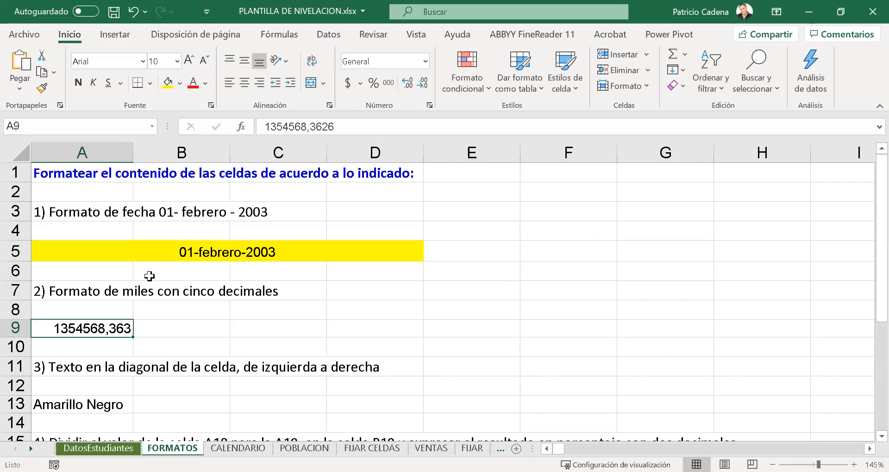
left_click(149, 254)
left_click(42, 88)
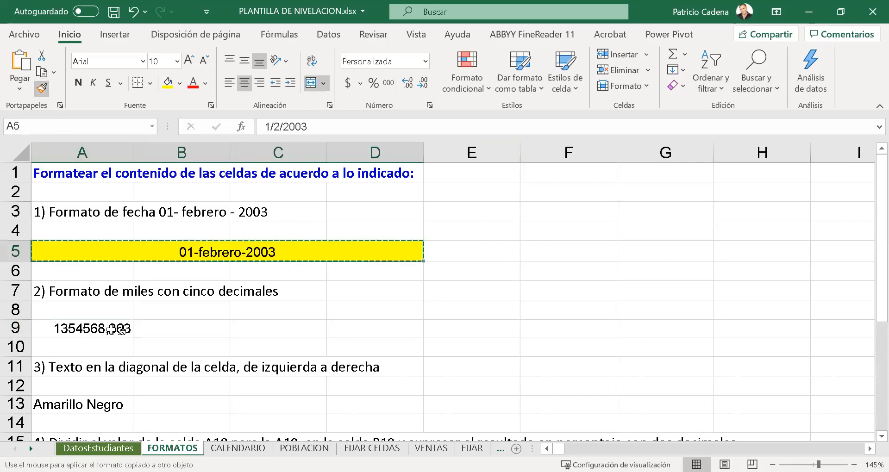
left_click(111, 329)
left_click(169, 347)
left_click(171, 328)
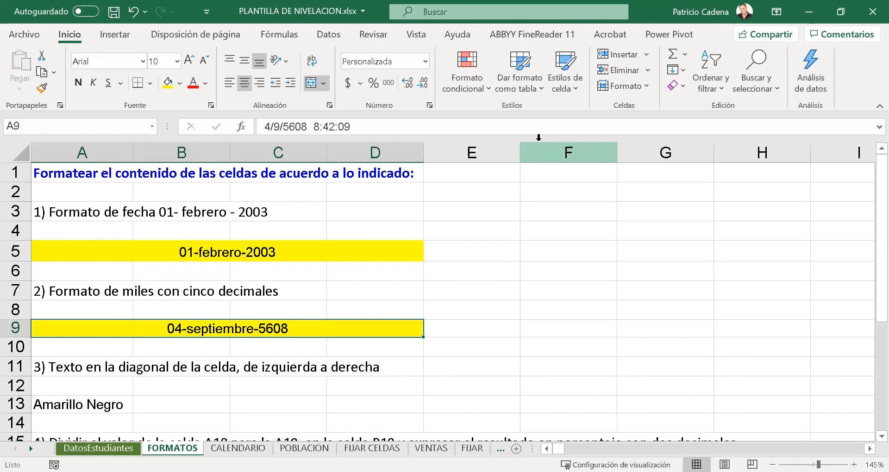
- Format the number in cell A9 with a thousands separator and five decimal places
left_click(389, 84)
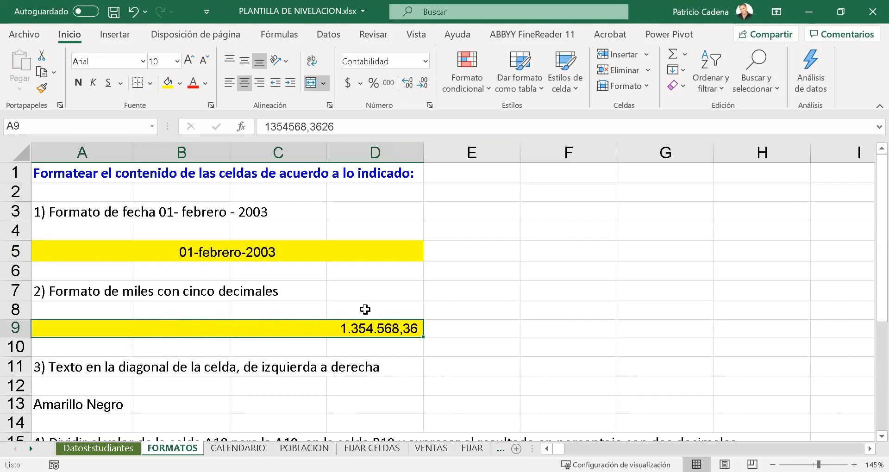
left_click(424, 86)
left_click(424, 86)
left_click(408, 85)
left_click(408, 85)
left_click(407, 85)
left_click(407, 87)
left_click(407, 87)
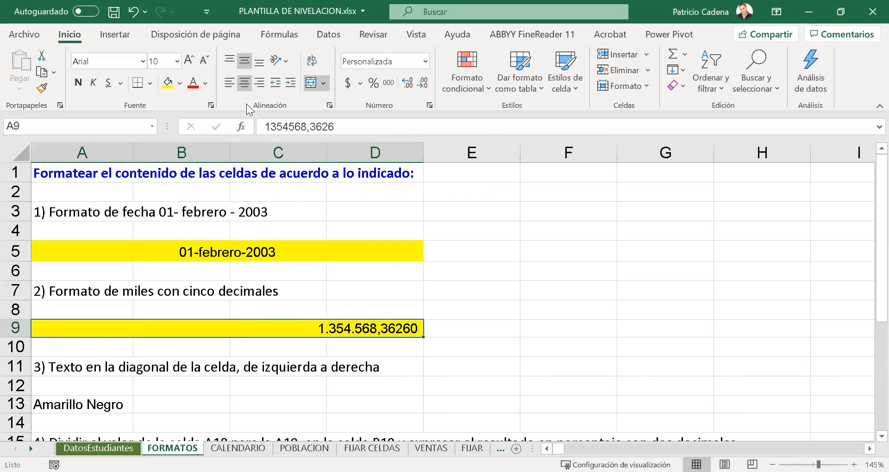
- Examine the next exercise on the FORMATOS sheet, about placing text along the cell's diagonal
left_click(469, 317)
left_click(109, 335)
left_click(156, 355)
left_click(194, 324)
scroll(429, 269, "down", 3)
scroll(429, 276, "up", 4)
left_click_drag(881, 292, 867, 360)
left_click(109, 303)
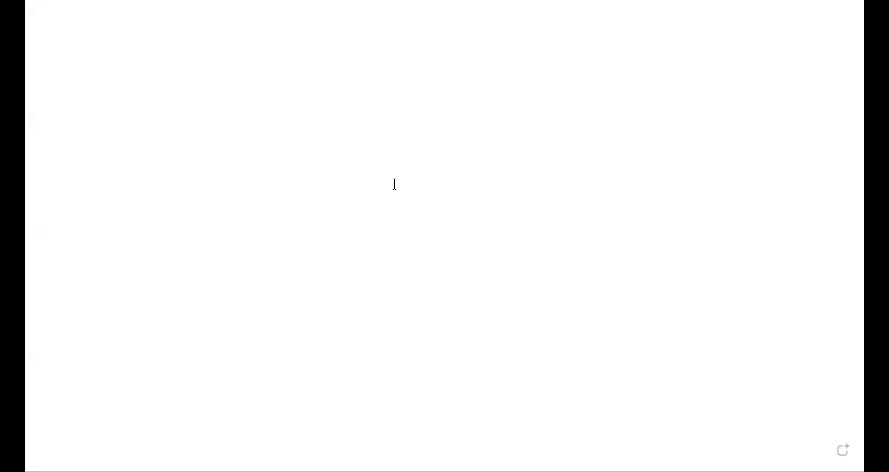
- On the blank whiteboard, write AMARILLO and NEGRO on two separate lines of one text box
type("a")
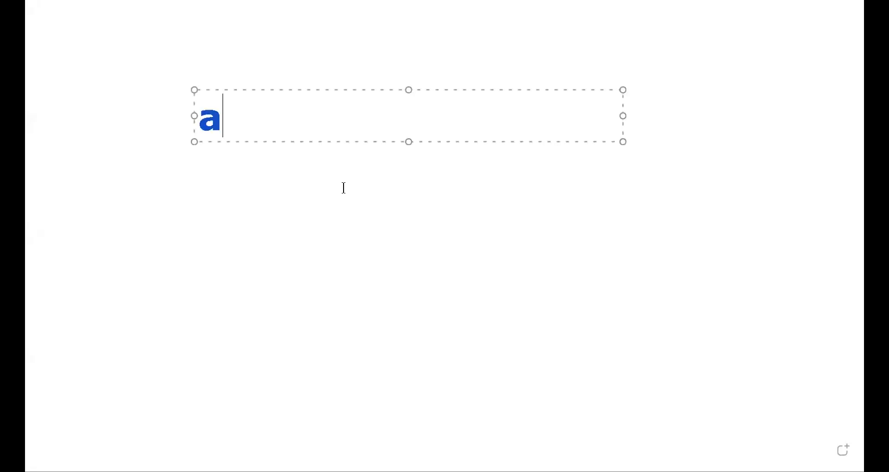
key("BackSpace")
type("AMARILLOI")
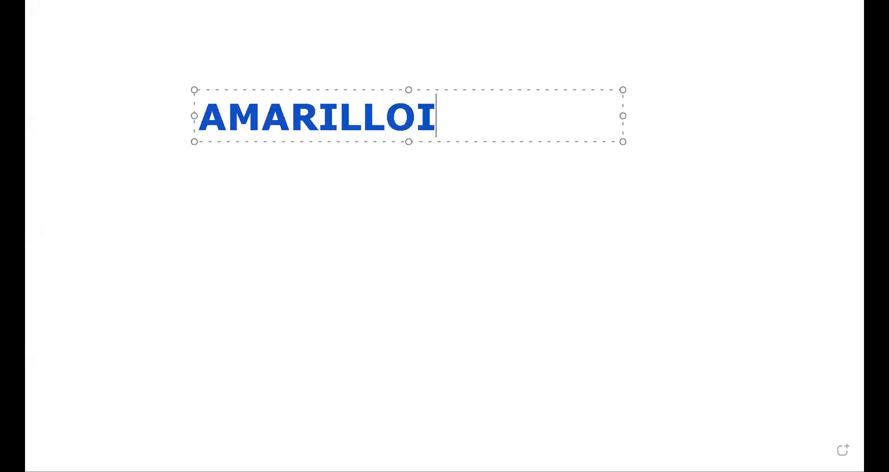
key("BackSpace")
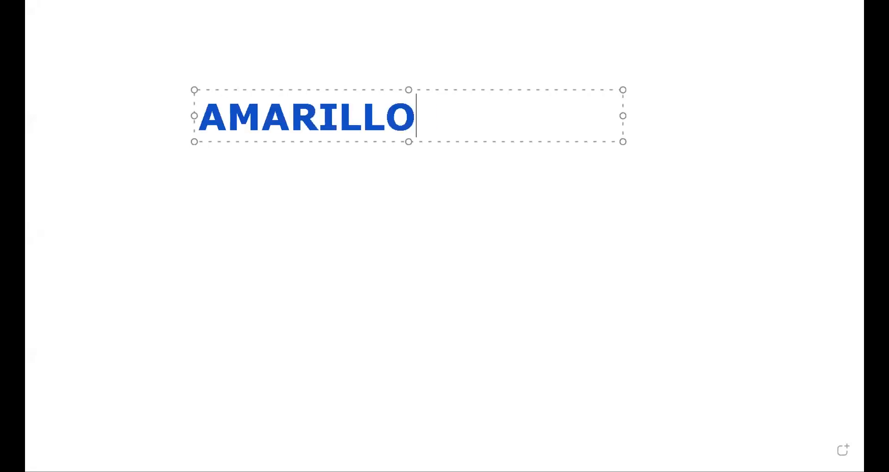
key("Return")
type("NEGR")
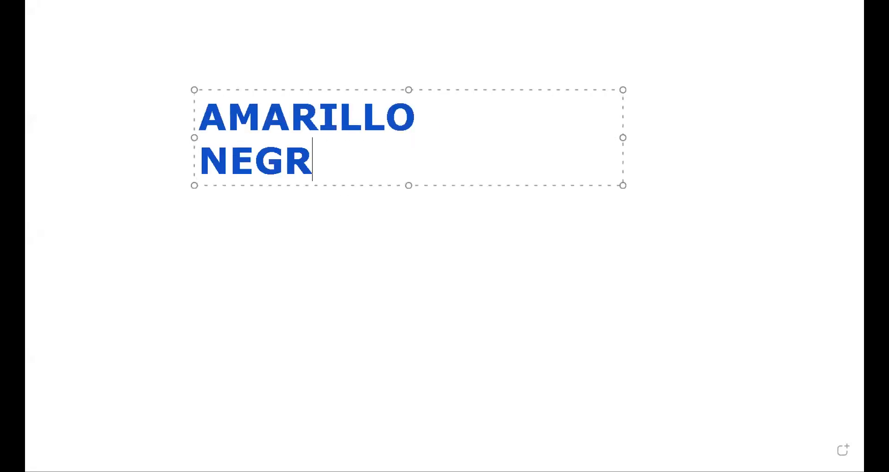
type("O")
- Indent the word AMARILLO by four tabs so it starts beyond NEGRO, and move the text box slightly down
left_click(227, 116)
key("Left")
key("Tab")
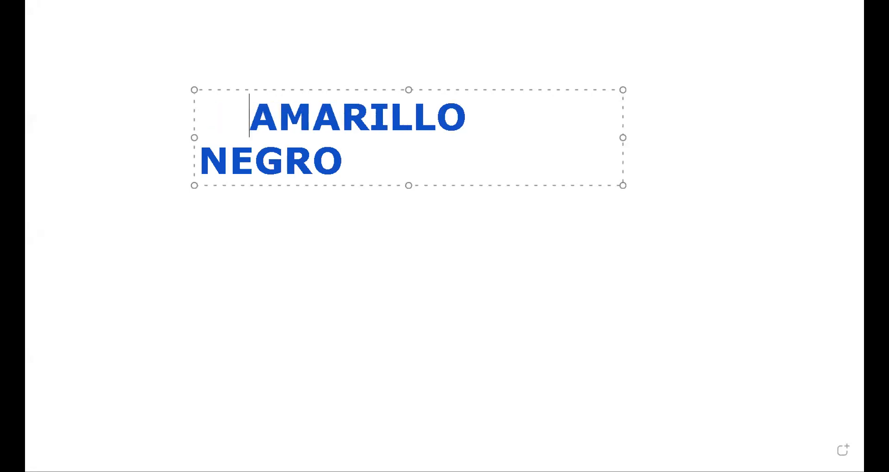
key("Tab")
key("Tab")
key("Tab")
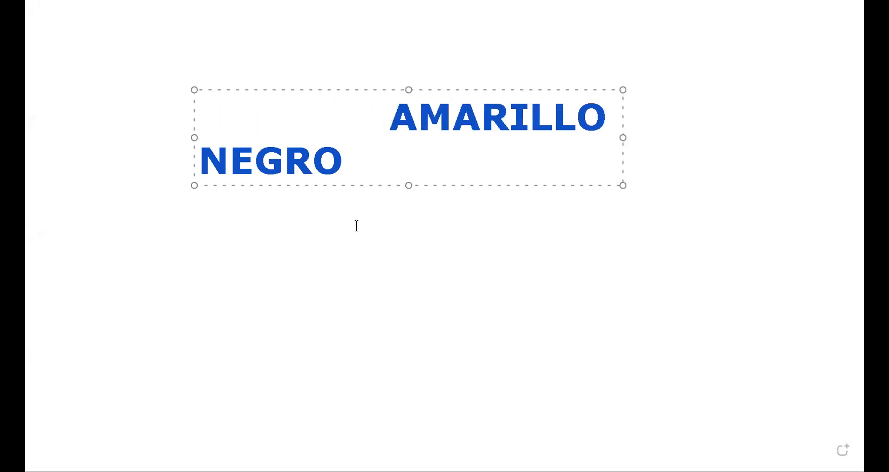
left_click_drag(363, 219, 362, 255)
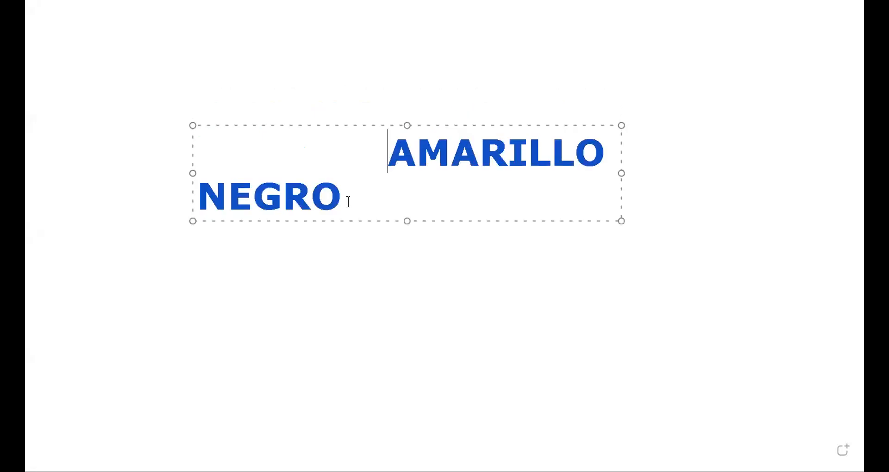
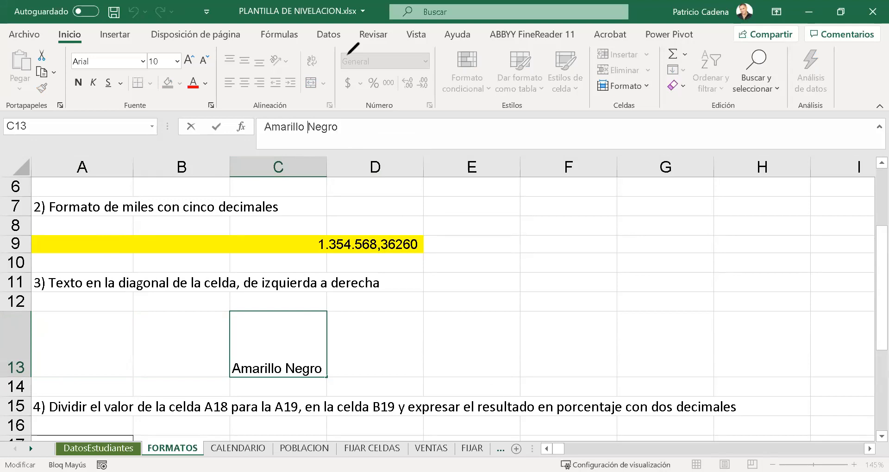
- Add the on-screen annotation ALT + ENTER beside the content of cell C13
left_click(481, 127)
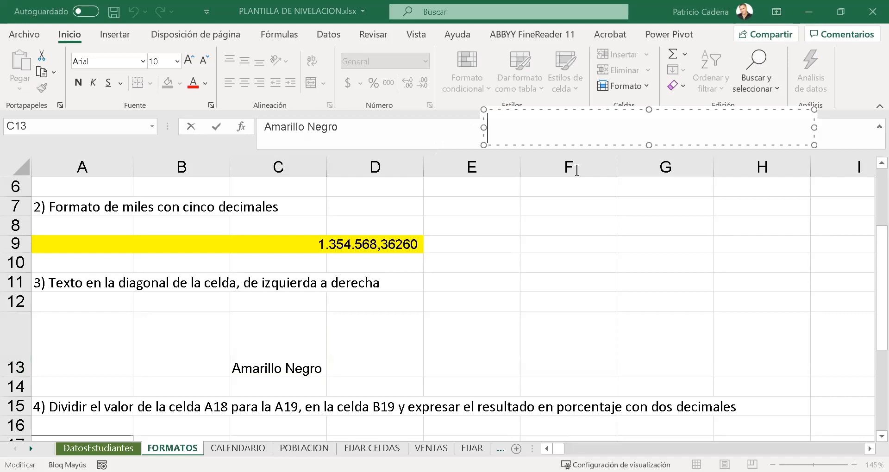
type("ALT + ")
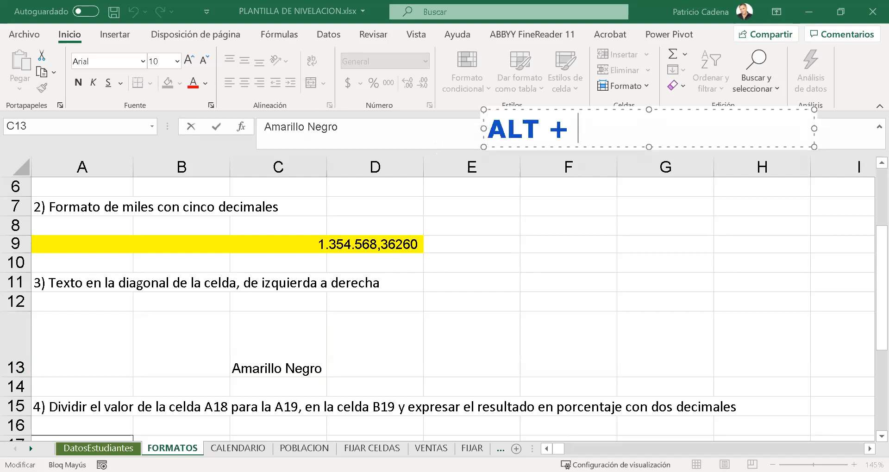
type("ENTER")
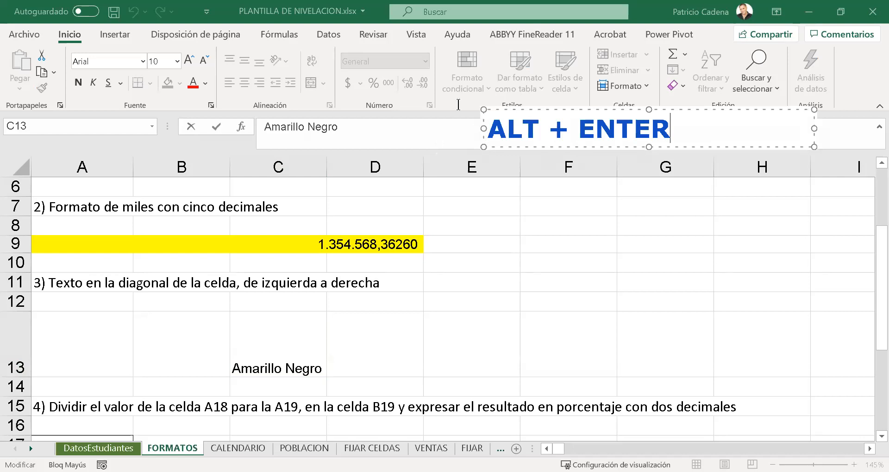
- Insert a line break between Amarillo and Negro in cell C13 so each word has its own line
left_click(312, 141)
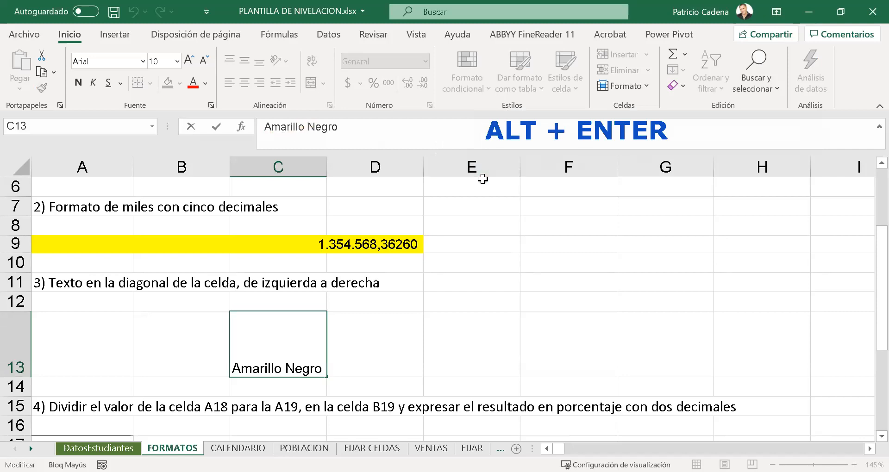
key("alt+Return")
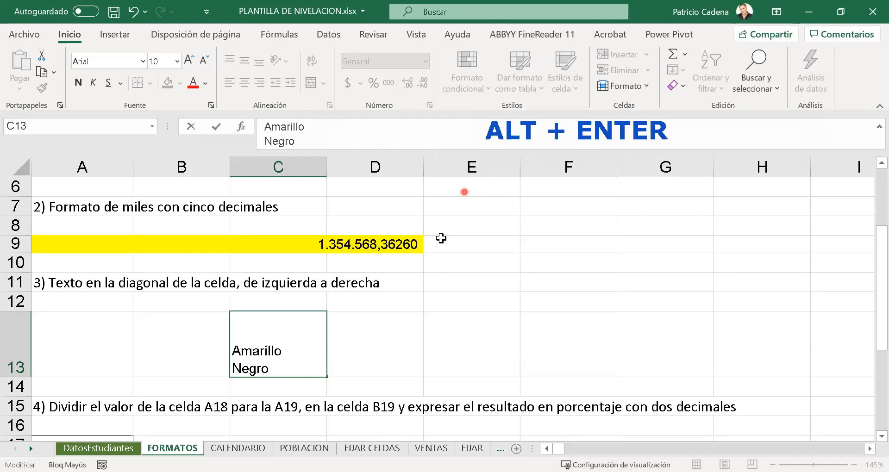
left_click(401, 321)
left_click(294, 345)
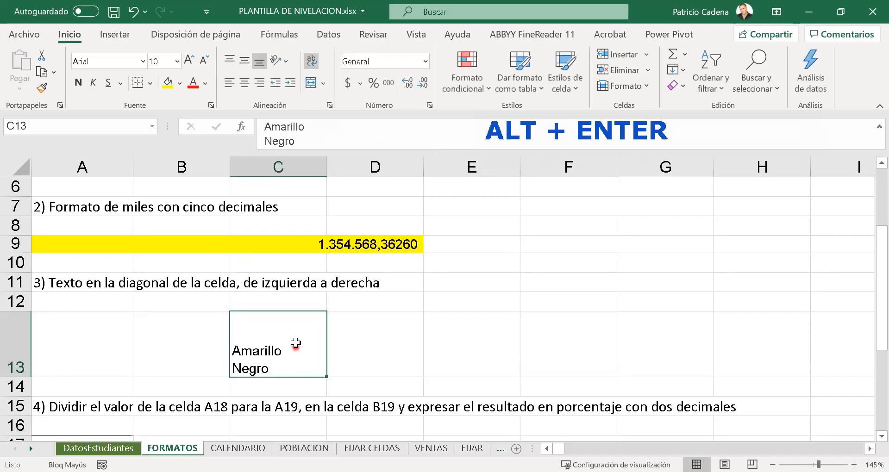
- Indent Amarillo with leading spaces in cell C13 so it starts beyond Negro
left_click(264, 127)
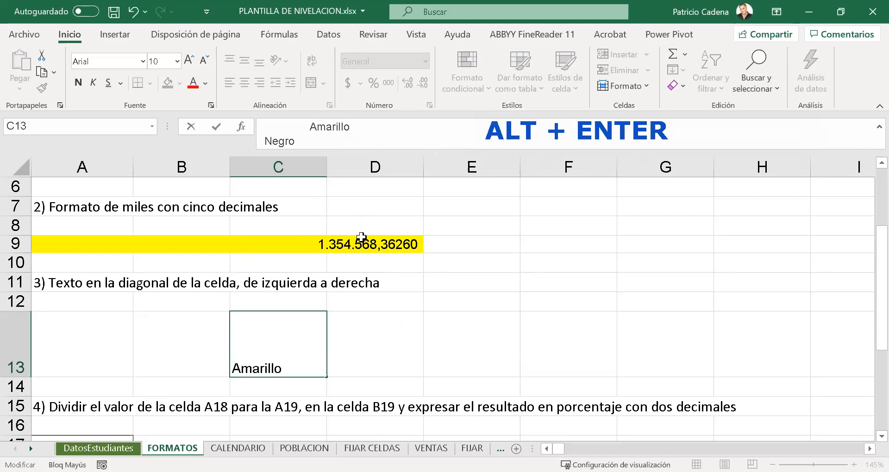
left_click(374, 330)
left_click(301, 342)
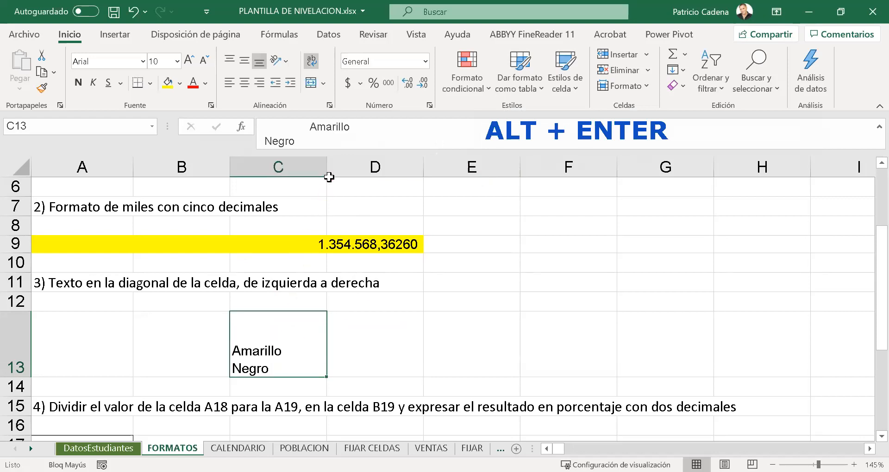
- Widen column C slightly and merge and center cells C13:D13
left_click_drag(327, 169, 330, 168)
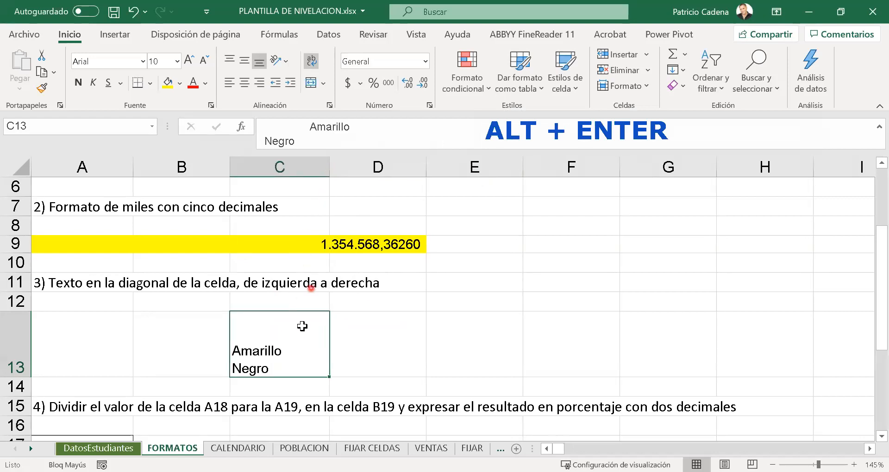
left_click(366, 332, "shift")
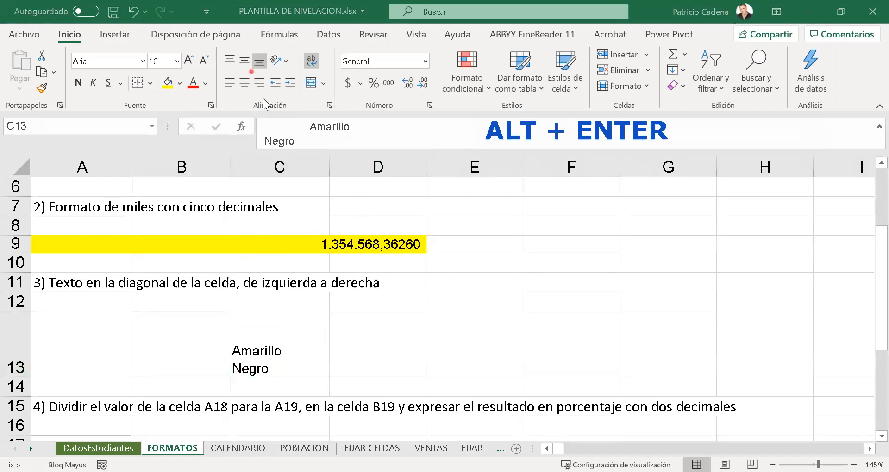
left_click(318, 83)
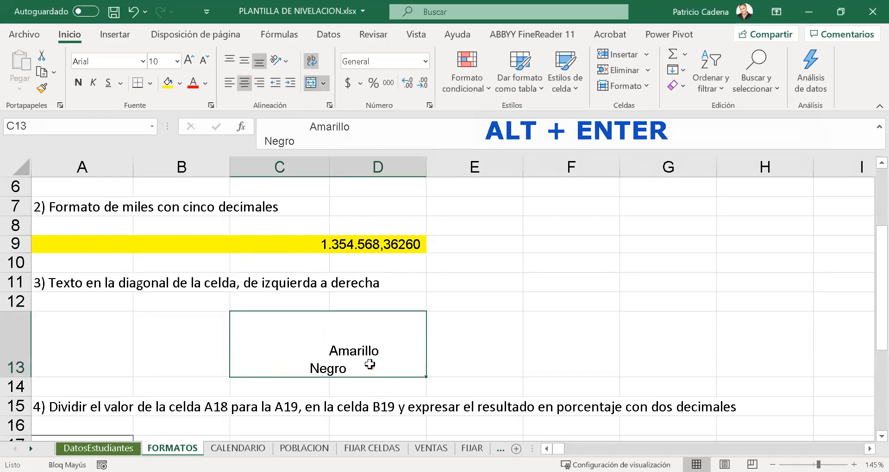
- Align the text of merged cell C13:D13 left horizontally and to the middle vertically
left_click(224, 81)
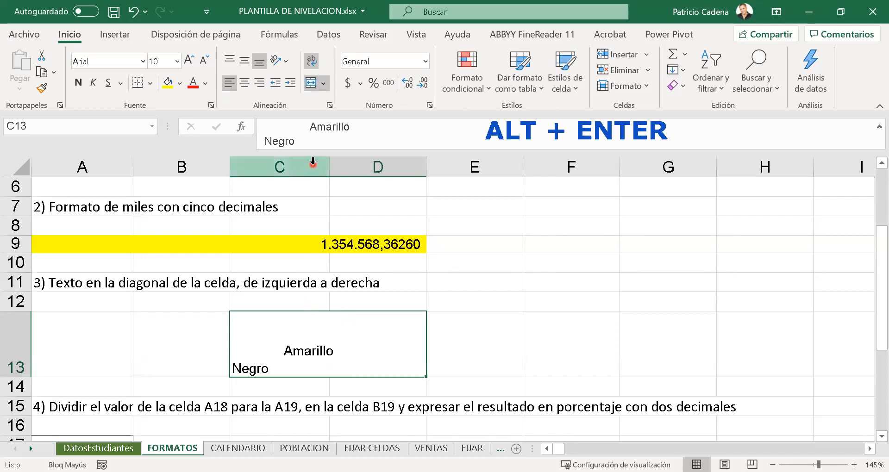
left_click(249, 62)
left_click(497, 338)
left_click(226, 331)
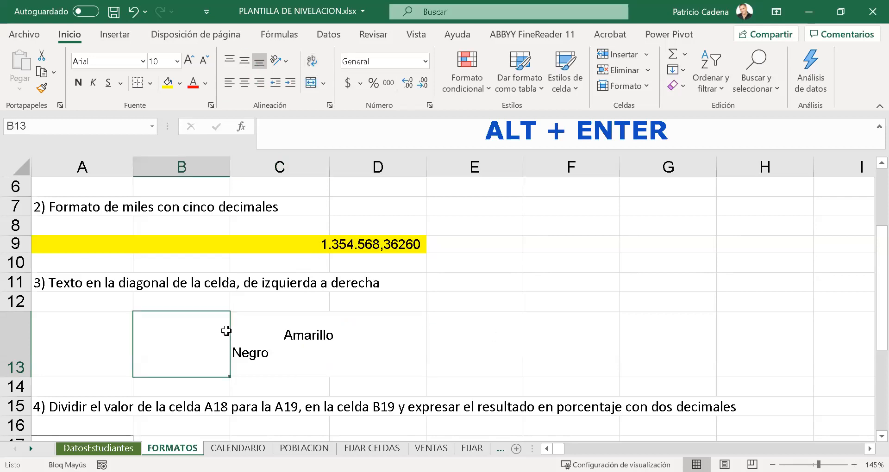
- Add more leading spaces before Amarillo in the merged cell to shift the word further right
key("Right")
left_click(313, 127)
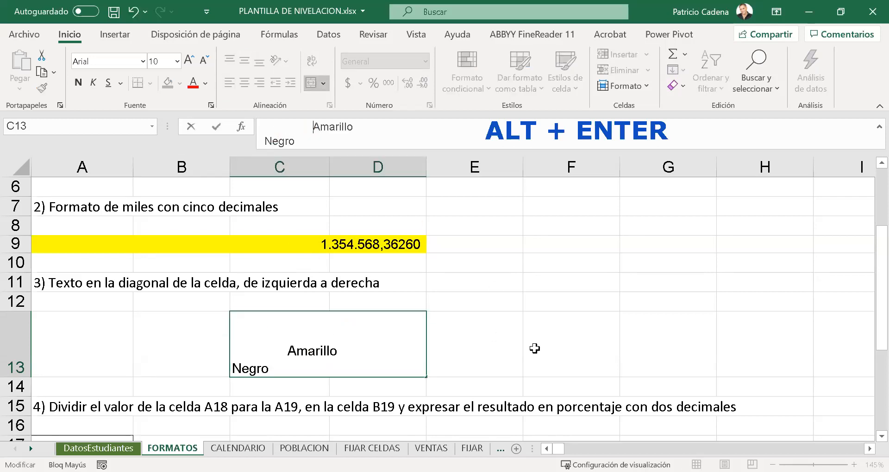
left_click(535, 349)
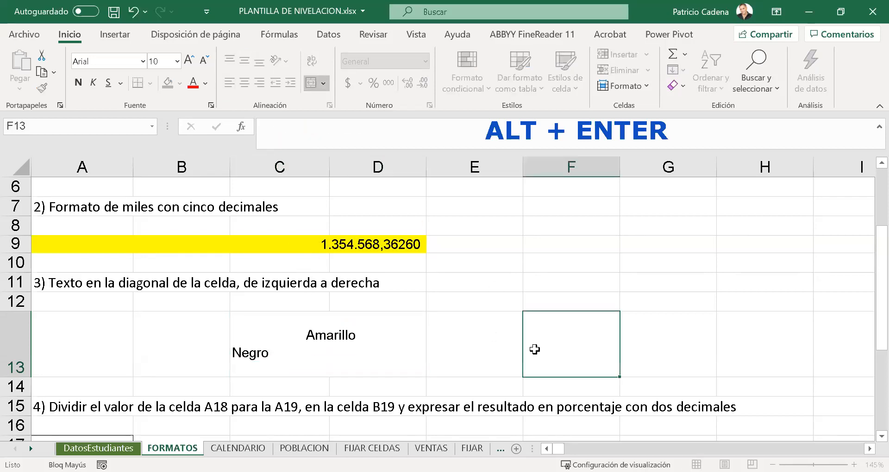
left_click(376, 344)
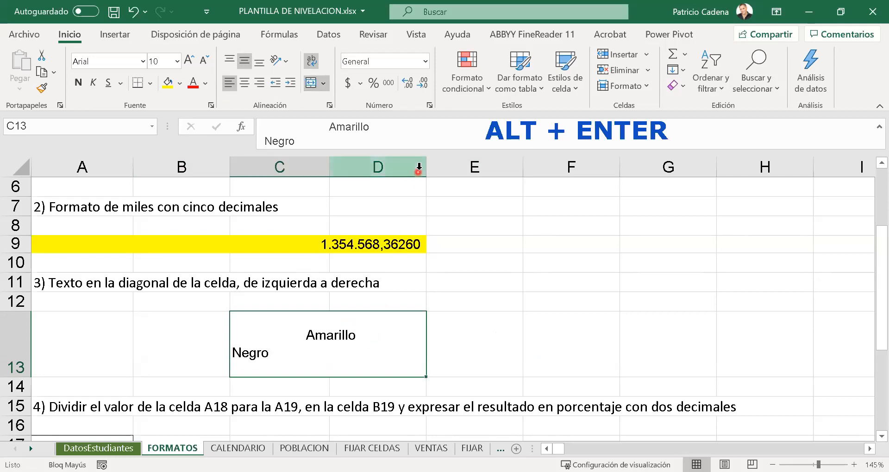
- Narrow columns C and D so the merged cell just fits Amarillo at its right edge
left_click_drag(427, 170, 385, 172)
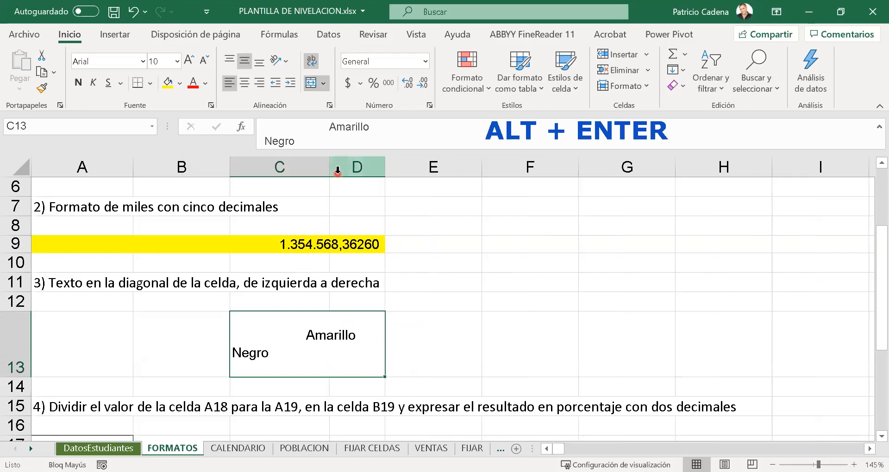
left_click_drag(329, 171, 294, 171)
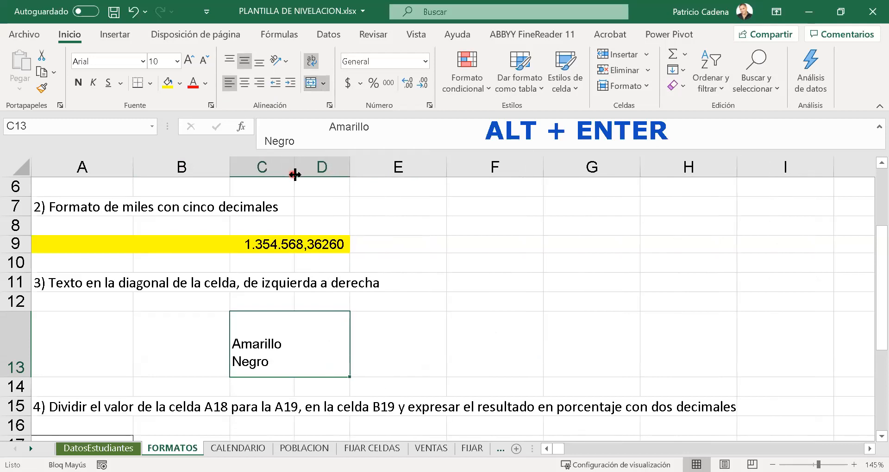
left_click_drag(349, 167, 359, 166)
left_click(412, 349)
left_click(317, 345)
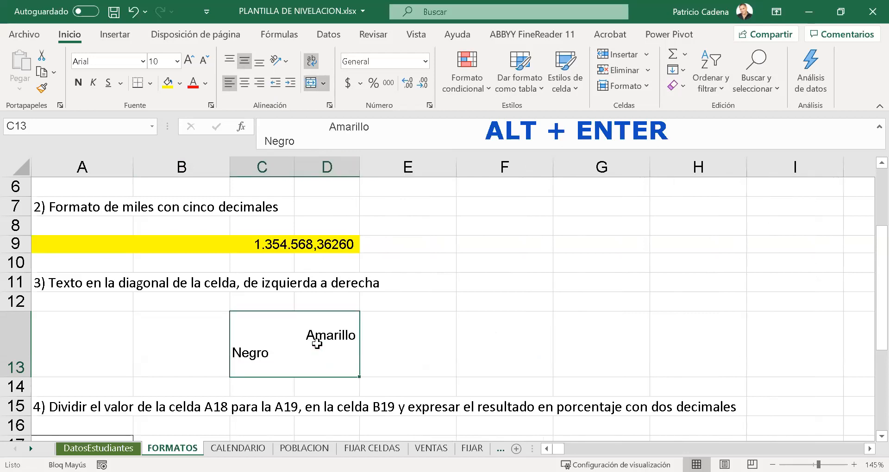
- In the cell format settings for the merged cell, set a medium solid border on all four sides
right_click(316, 344)
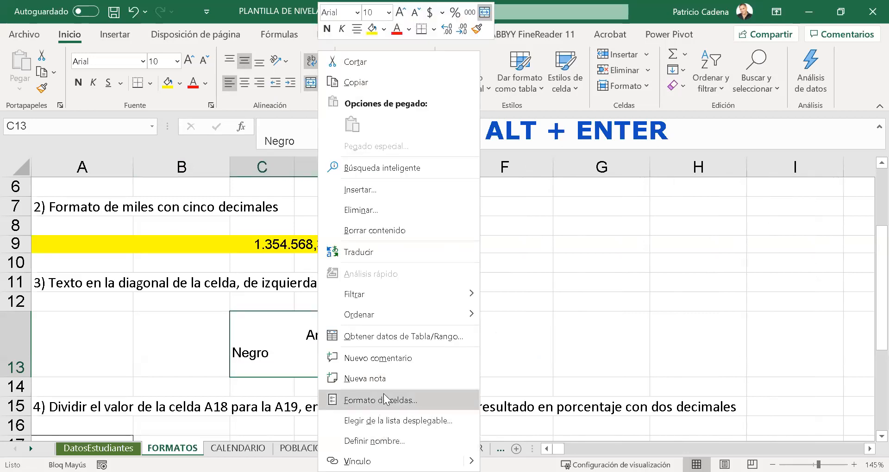
key("Return")
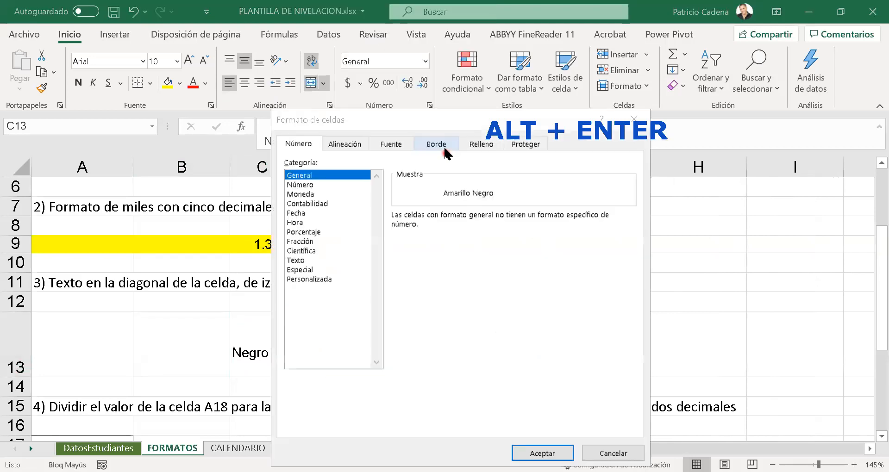
left_click(440, 145)
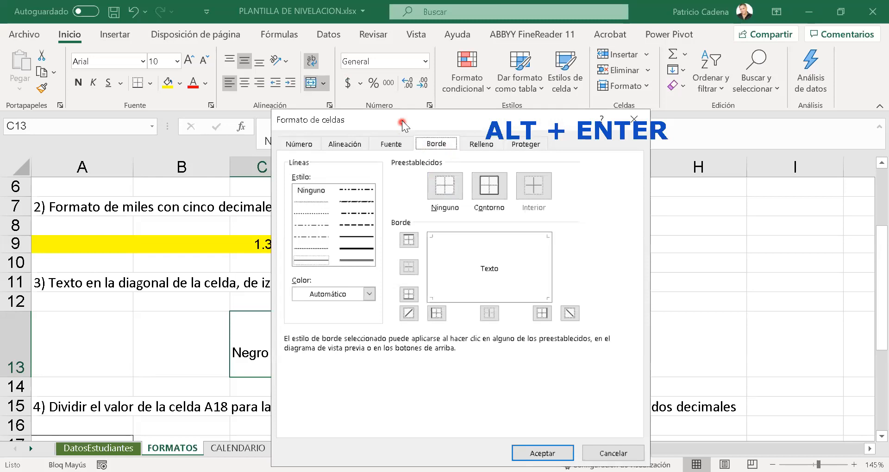
left_click_drag(403, 121, 666, 156)
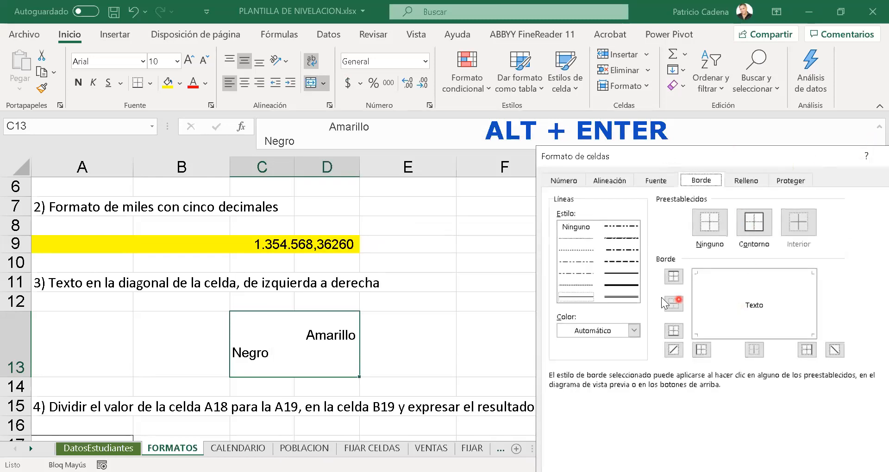
left_click(609, 275)
left_click(696, 276)
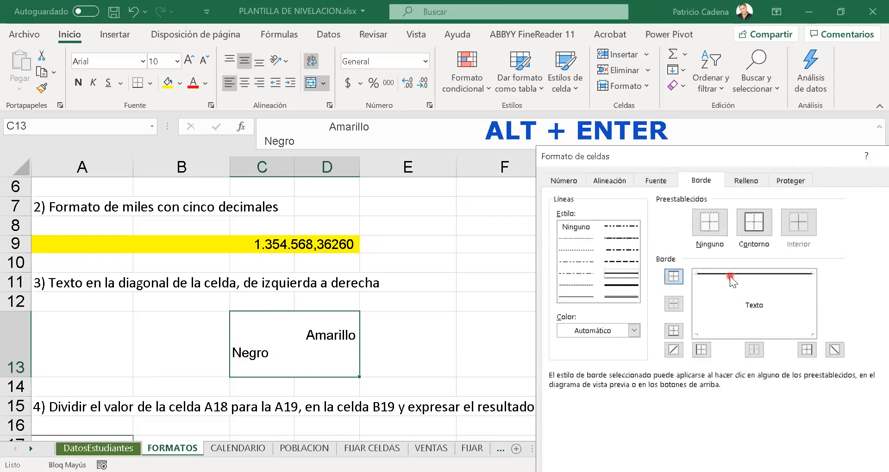
left_click(702, 299)
left_click(807, 300)
left_click(765, 335)
- Add a diagonal border from the merged cell's upper-left to lower-right corner and apply the border settings
left_click(749, 313)
left_click(747, 307)
left_click(745, 306)
left_click(728, 297)
left_click(728, 299)
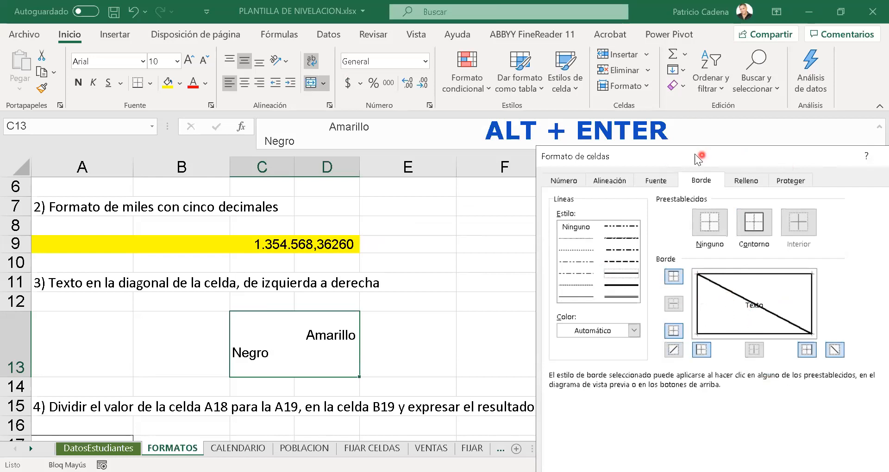
left_click_drag(701, 156, 596, 94)
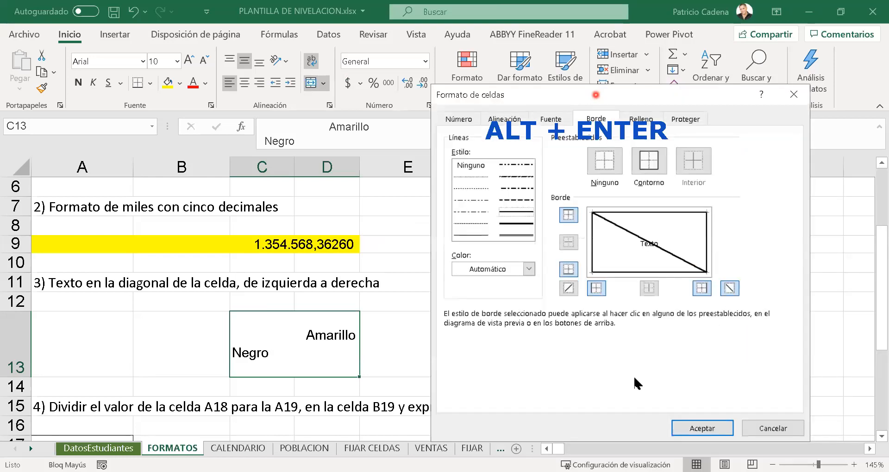
key("Return")
left_click(565, 345)
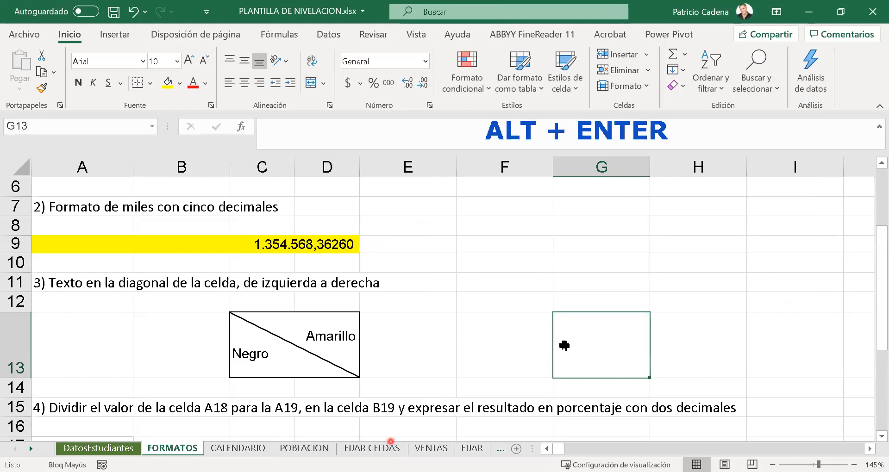
left_click(424, 361)
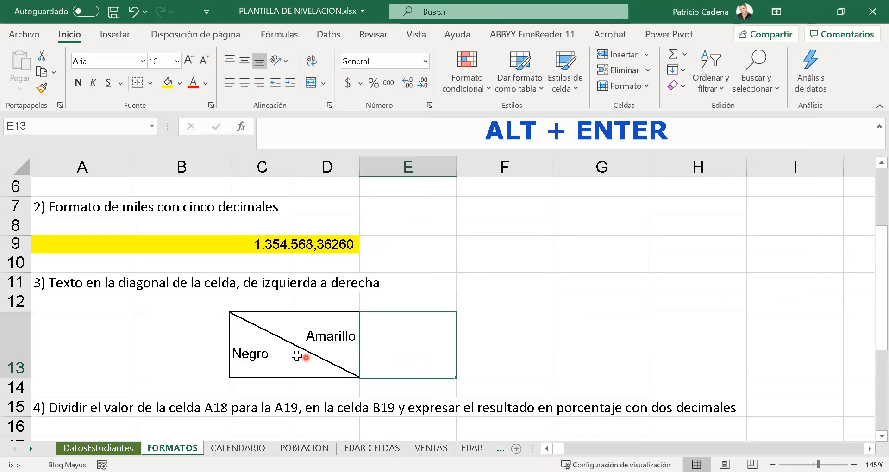
left_click(297, 356)
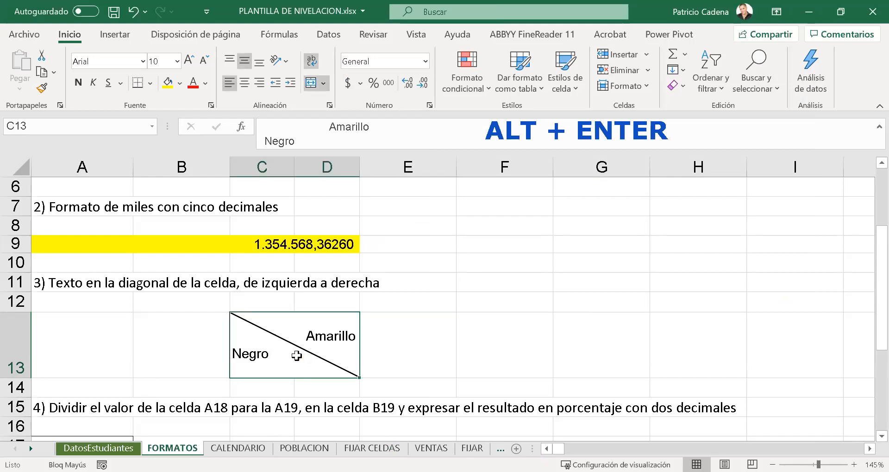
left_click(403, 357)
left_click(322, 344)
left_click(428, 67)
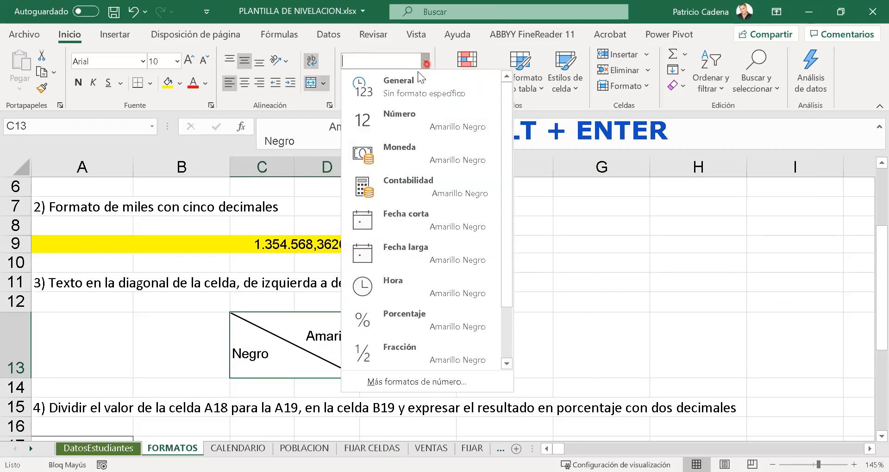
left_click(678, 88)
left_click(549, 216)
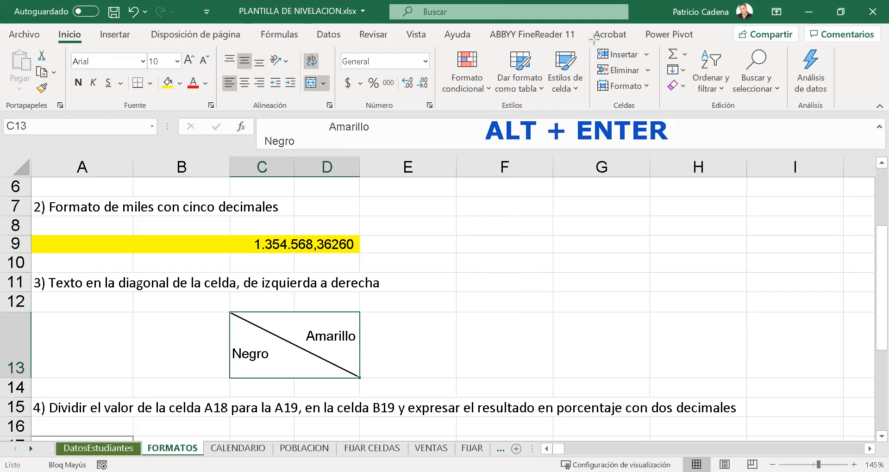
- Annotate the Clear command with a translucent red circle and a red arrow pointing at it
left_click_drag(658, 74, 701, 111)
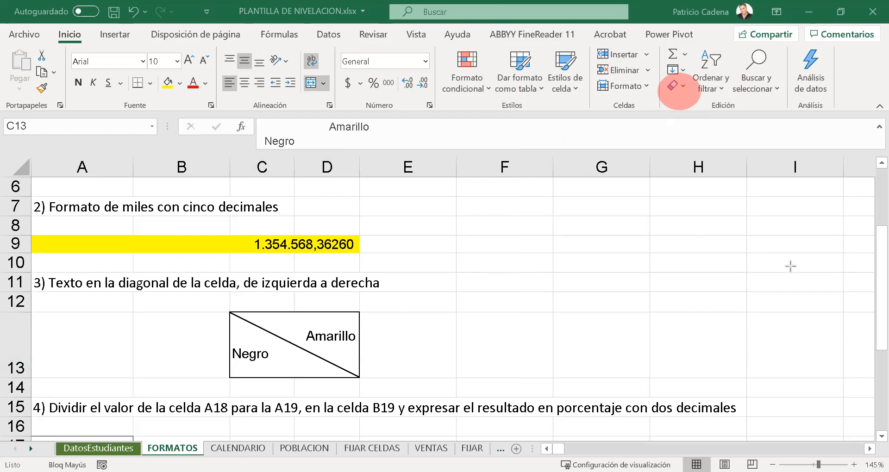
left_click_drag(805, 272, 681, 93)
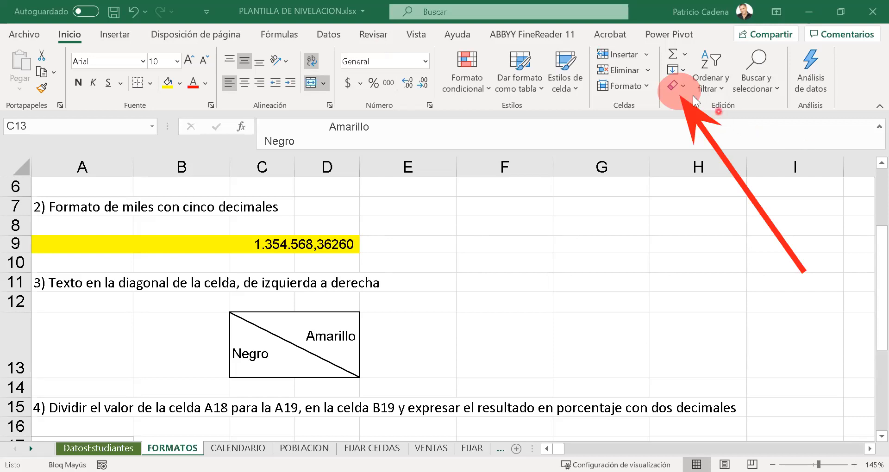
- Clear all content and formatting from merged cell C13:D13
left_click(676, 87)
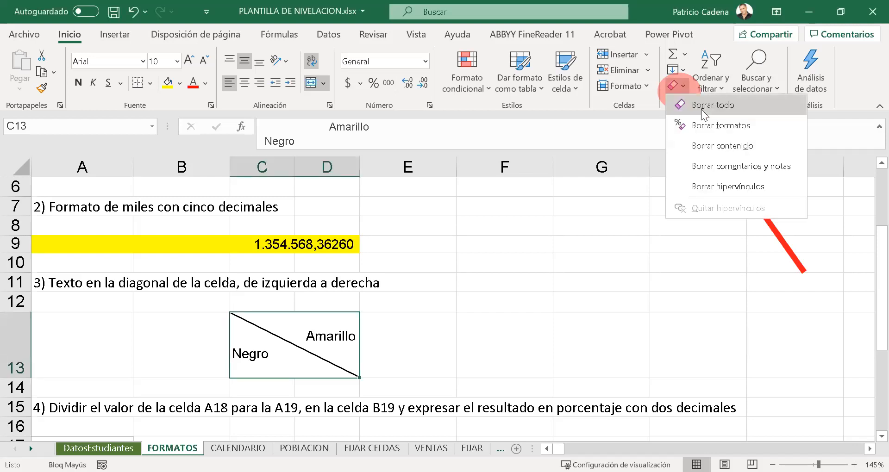
left_click(701, 109)
left_click(394, 362)
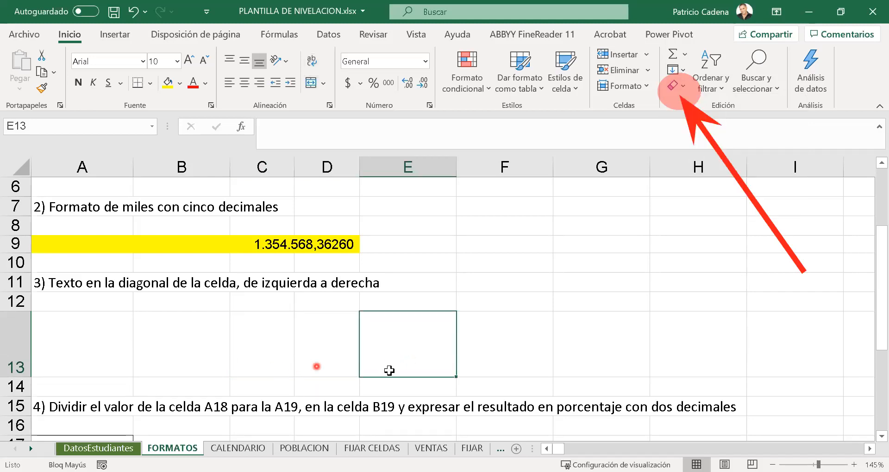
- Undo the clearing of merged cell C13:D13 and select the restored cell
key("ctrl+z")
left_click(409, 352)
left_click(311, 358)
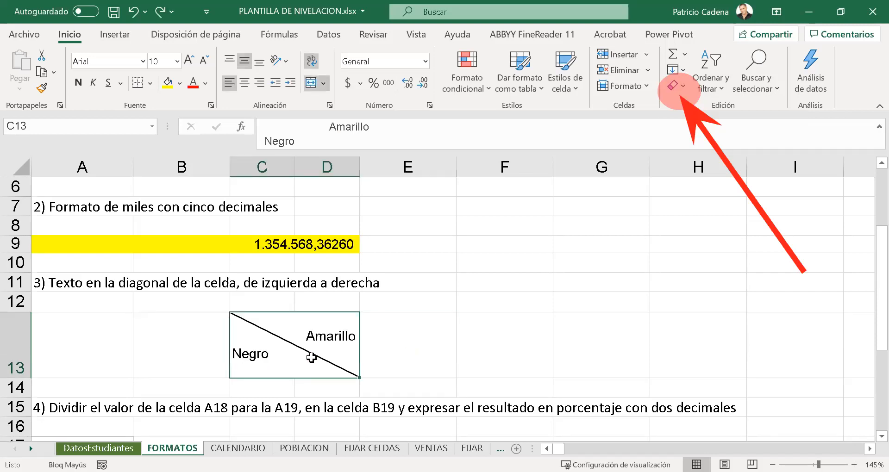
- Clear all content and formatting from merged cell C13:D13 again and undo the clearing
left_click(672, 87)
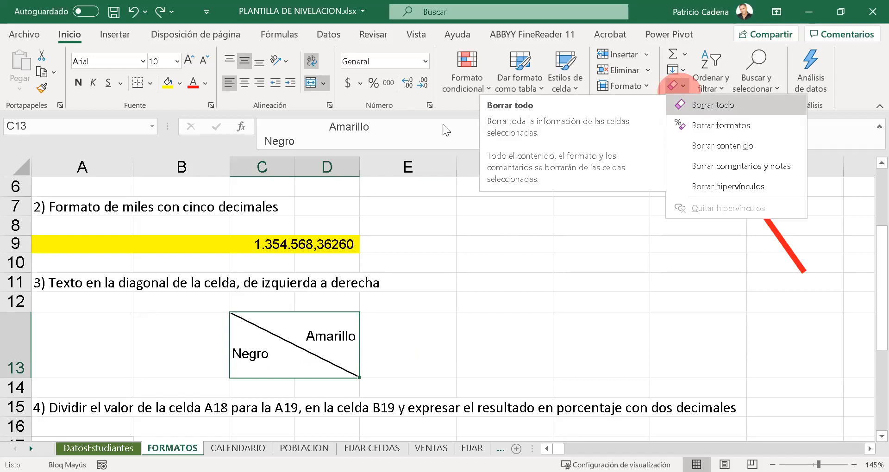
left_click(75, 36)
left_click(678, 88)
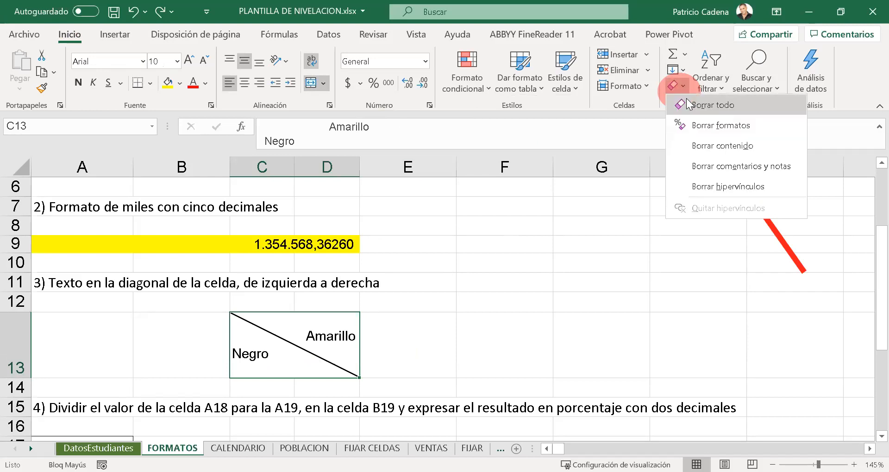
left_click(690, 104)
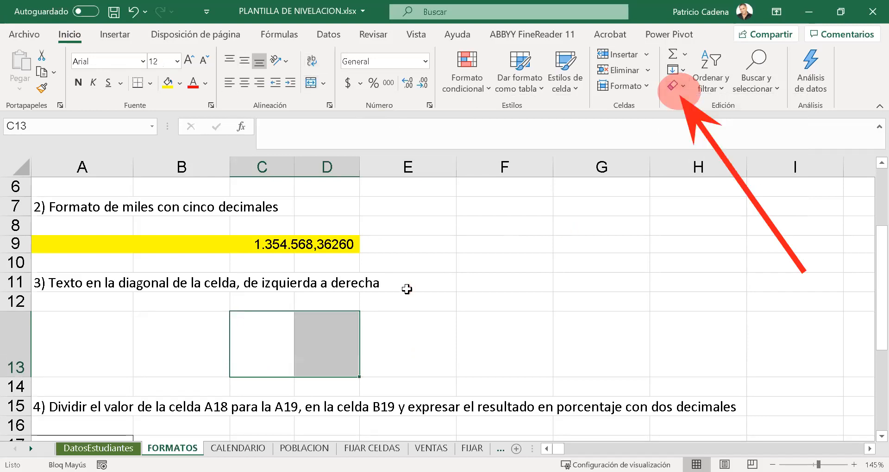
key("ctrl+z")
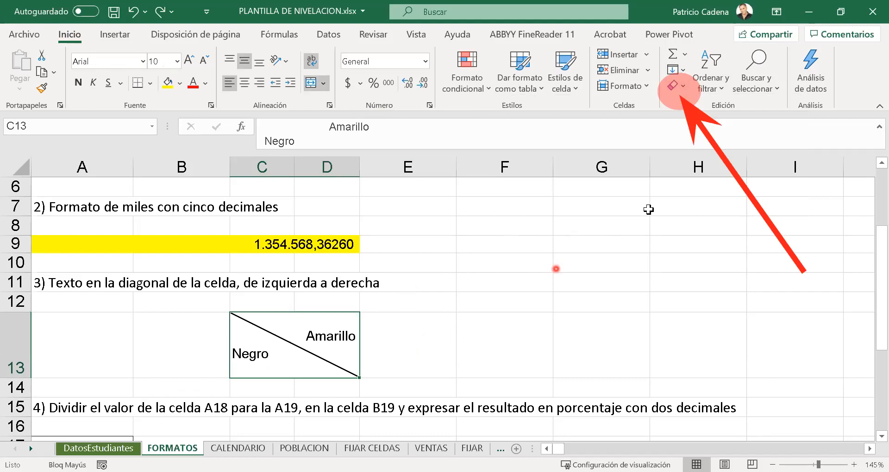
- Change the font of the text in merged cell C13:D13 to Black Jack
left_click(682, 85)
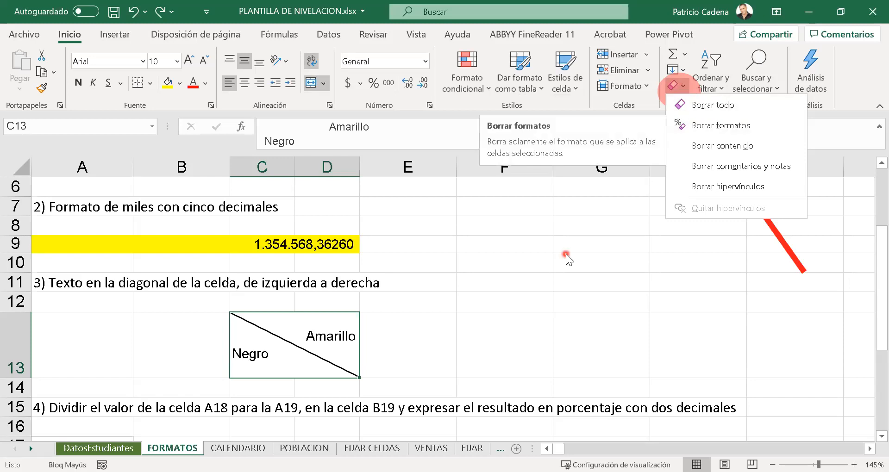
left_click(142, 61)
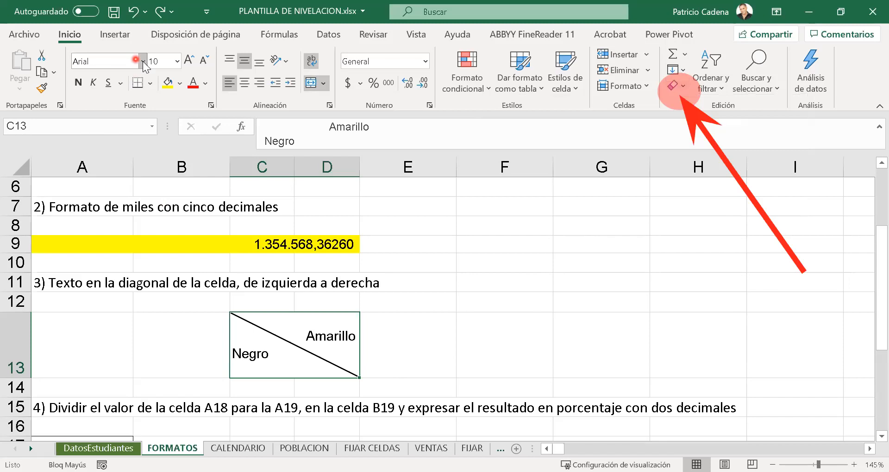
left_click(143, 62)
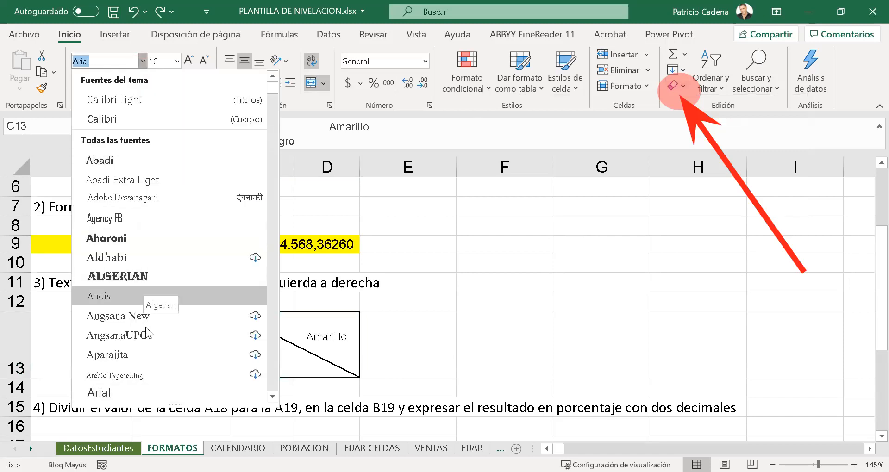
scroll(180, 195, "down", 6)
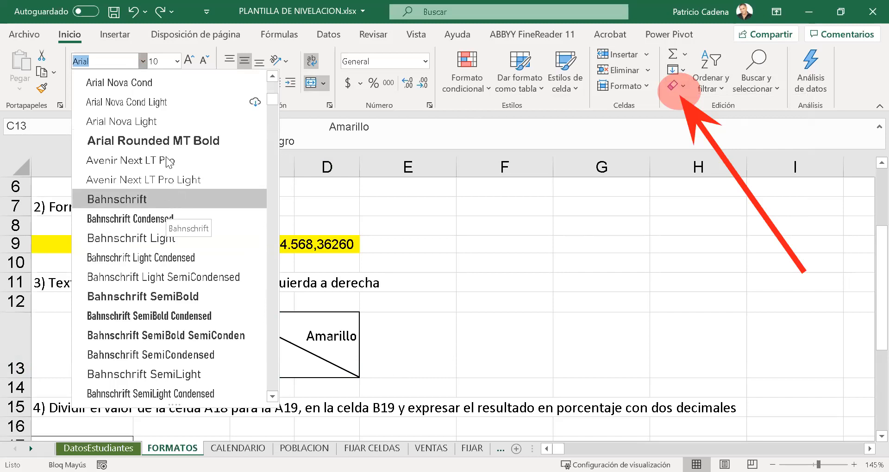
scroll(167, 239, "down", 6)
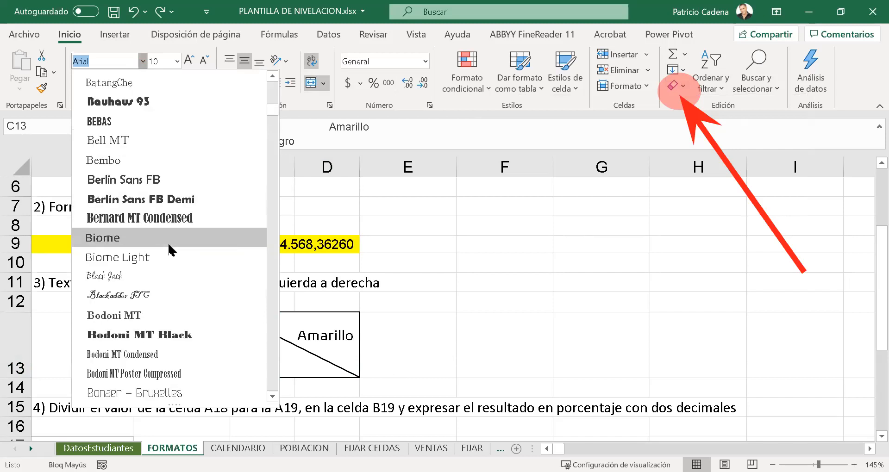
left_click(164, 272)
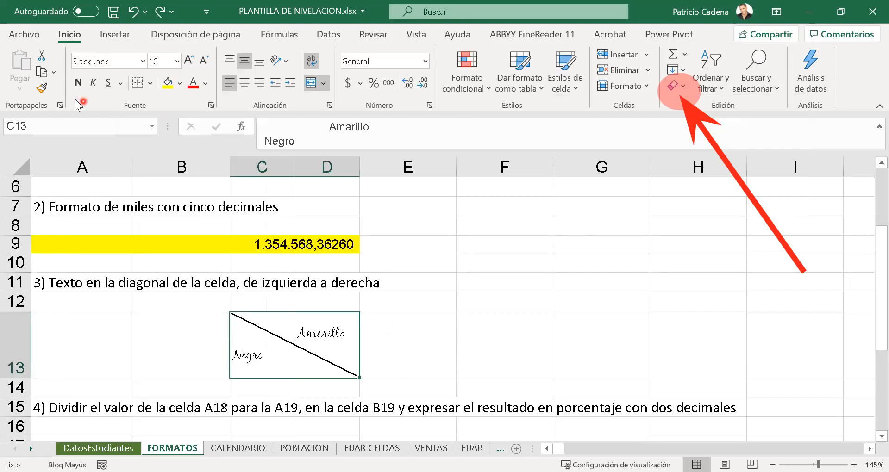
- Make the merged cell's text bold and fill the cell with the lightest orange theme color
left_click(78, 84)
left_click(178, 62)
left_click(188, 65)
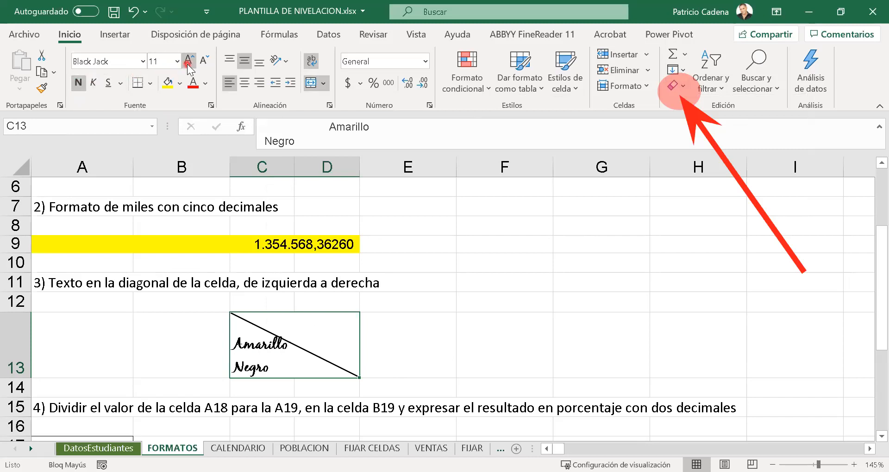
left_click(485, 363)
left_click(311, 343)
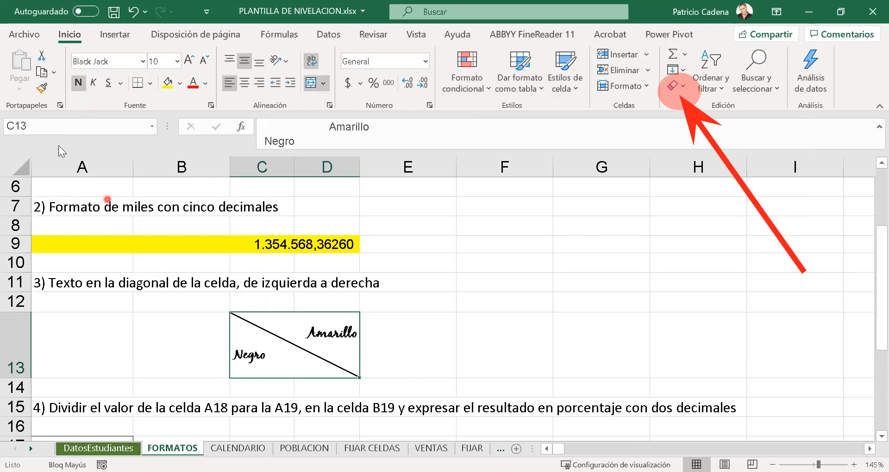
left_click(179, 83)
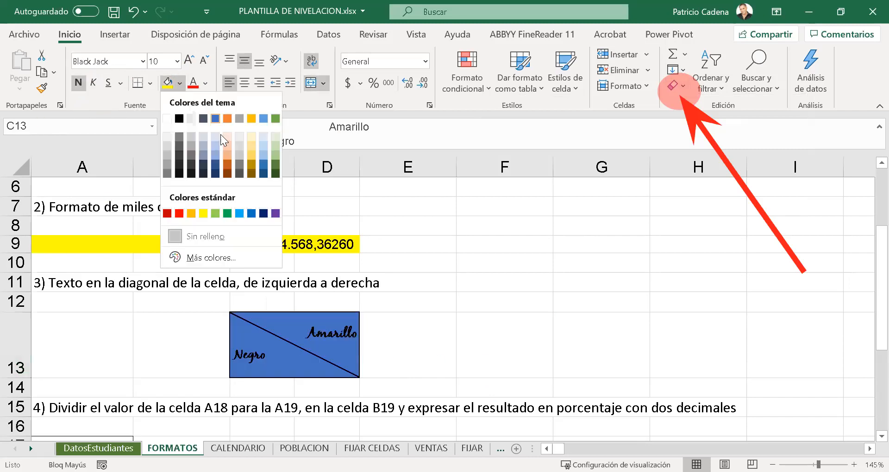
left_click(228, 137)
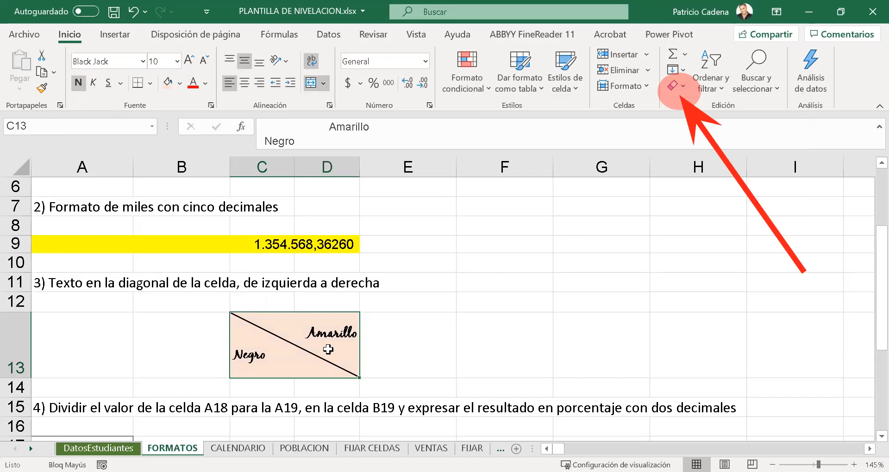
- Clear only the formats of merged cell C13:D13 and undo the change
left_click(674, 88)
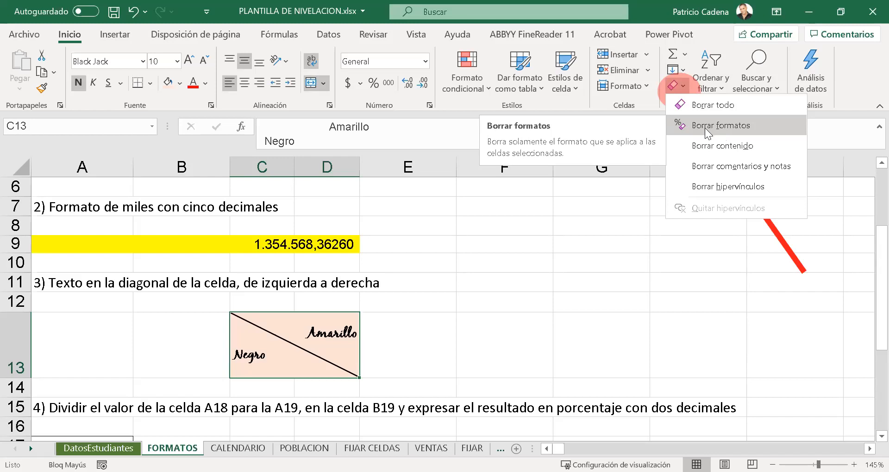
left_click(703, 124)
left_click(448, 360)
left_click(312, 357)
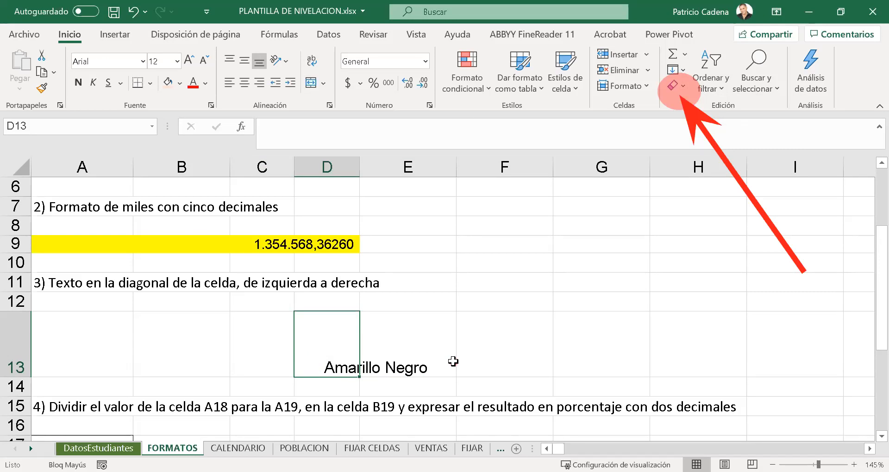
key("ctrl+z")
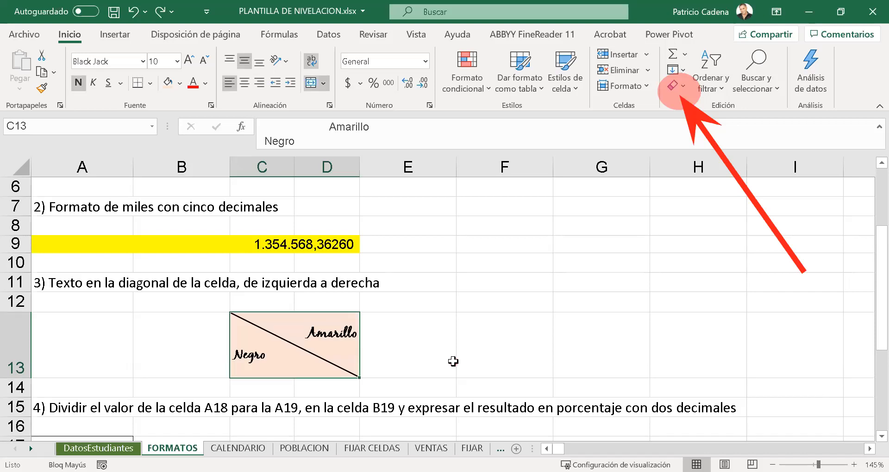
- Delete only the contents of merged cell C13:D13 and undo the deletion
left_click(674, 80)
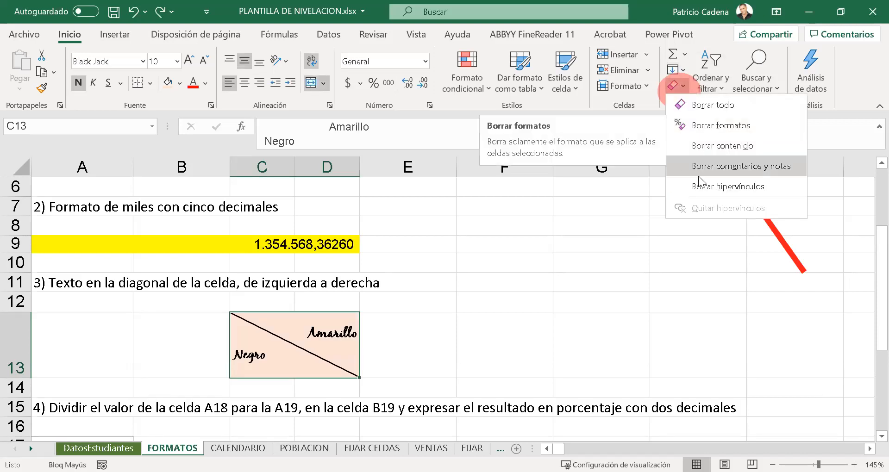
left_click(438, 342)
left_click(302, 370)
left_click(409, 351)
left_click(339, 355)
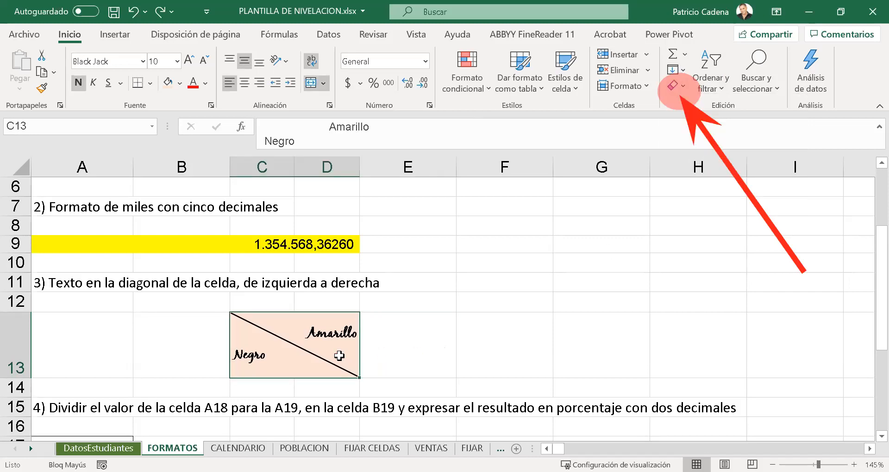
key("Delete")
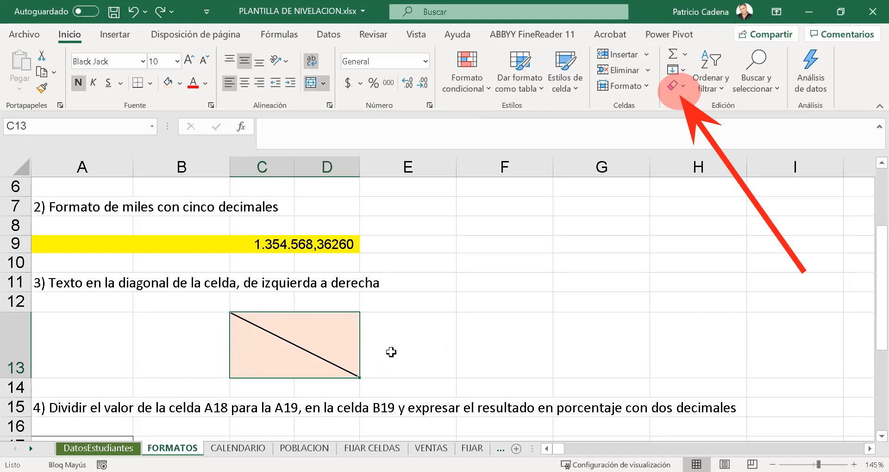
left_click(401, 369)
left_click(314, 357)
key("ctrl+z")
- Select merged cell C13:D13 and clear only its formats, keeping the text
left_click(377, 342)
left_click(302, 368)
left_click(675, 88)
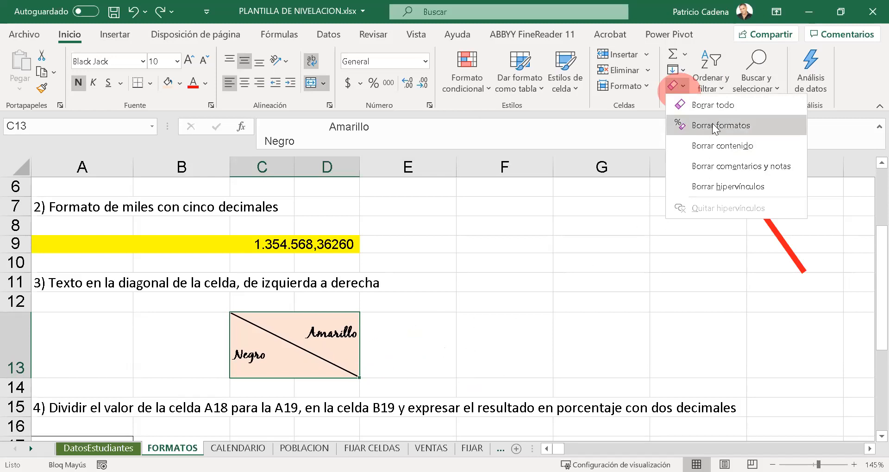
left_click(712, 124)
left_click(461, 341)
left_click(327, 367)
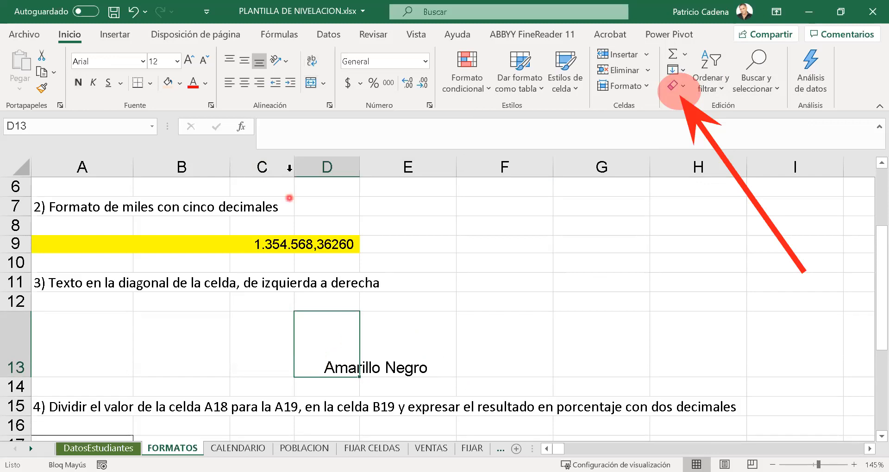
- Remove the leading spaces and the line break from C13 so its text reads "Amarillo Negro" on one line
left_click(269, 340)
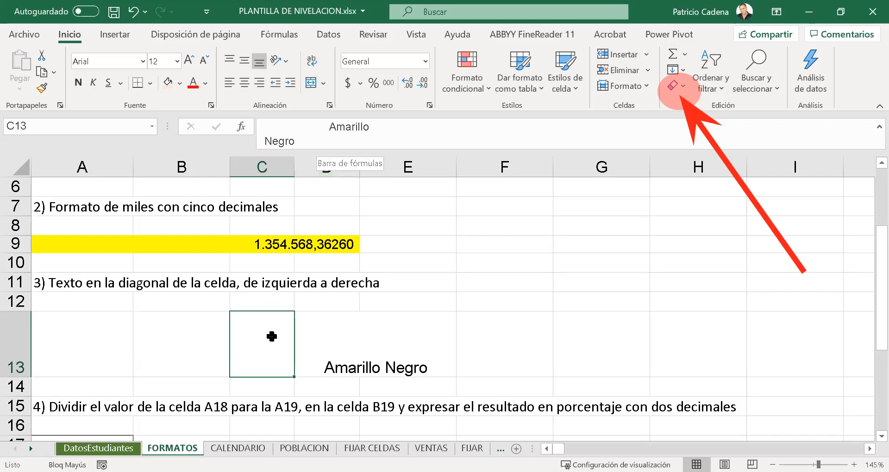
left_click(323, 127)
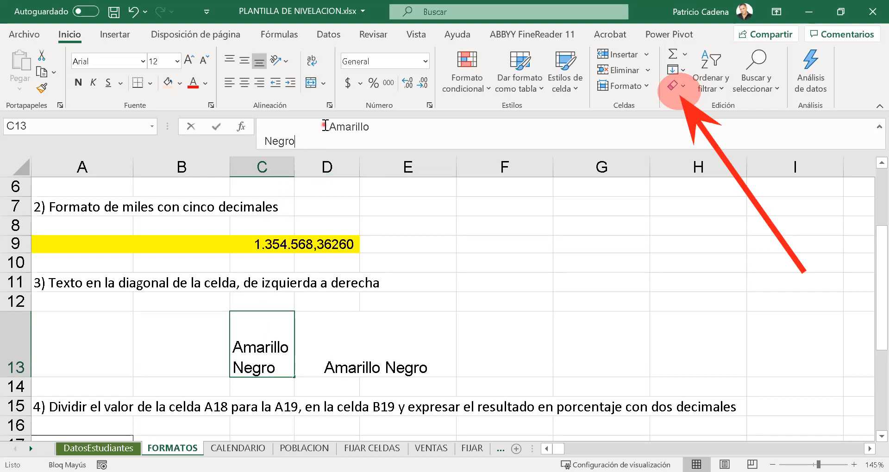
key("Right")
key("shift+Home")
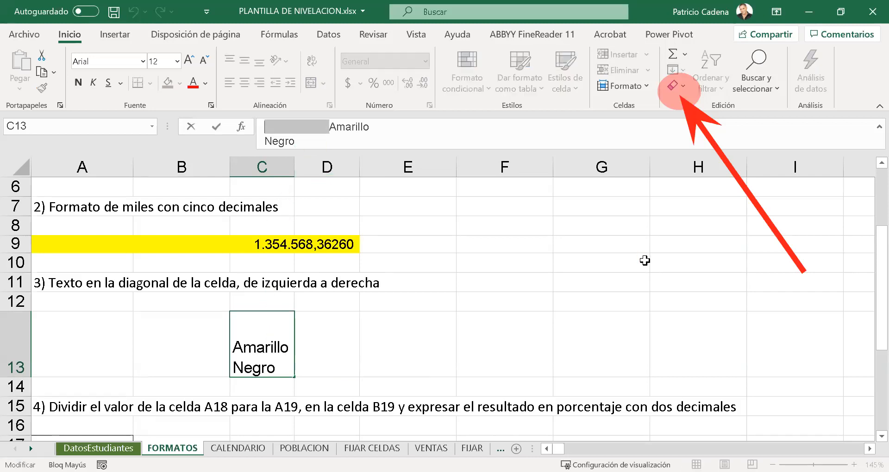
key("Delete")
key("End")
key("Delete")
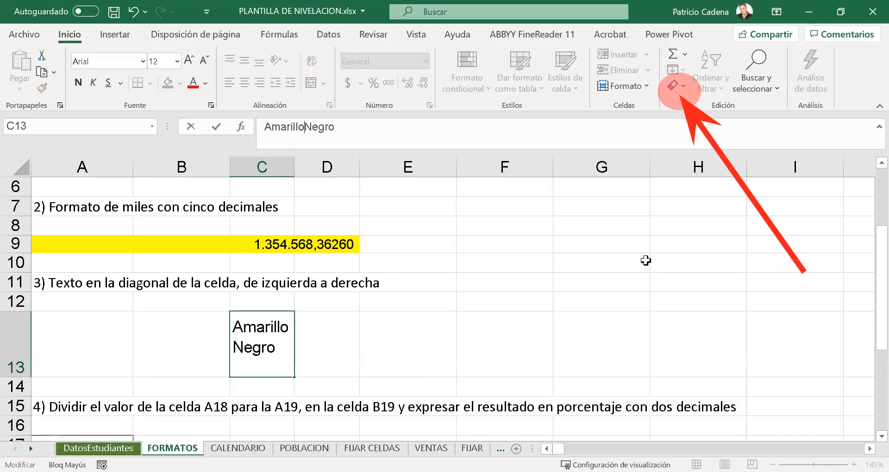
key("Right")
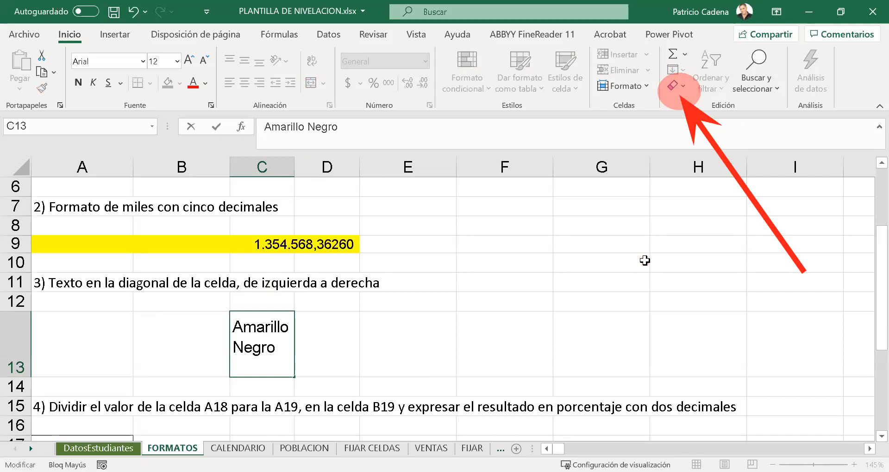
left_click(461, 325)
left_click(263, 341)
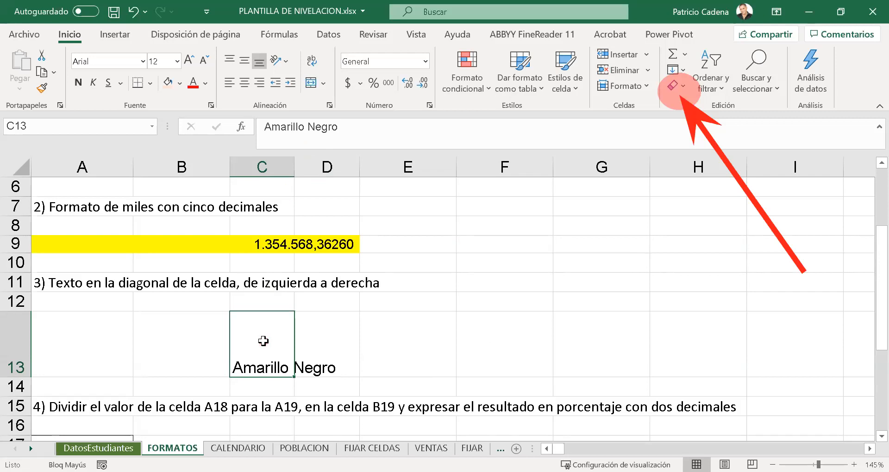
- Insert a line break within C13 between "Amarillo" and "Negro"
left_click(308, 126)
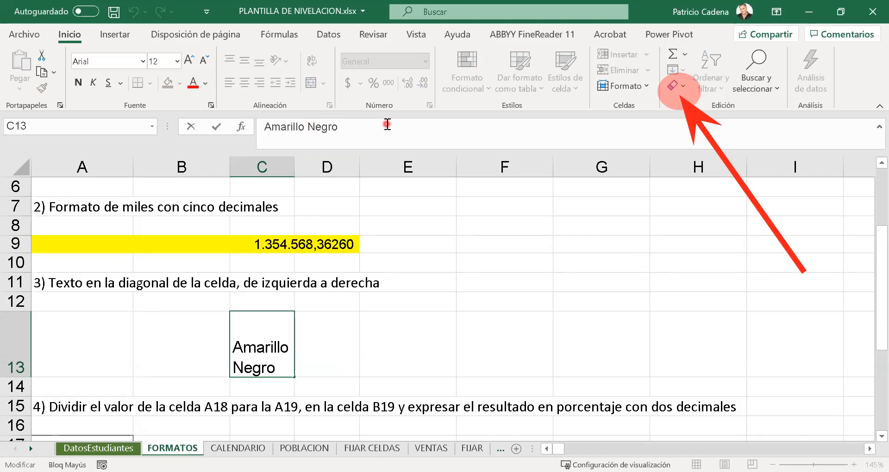
key("alt")
key("alt+Return")
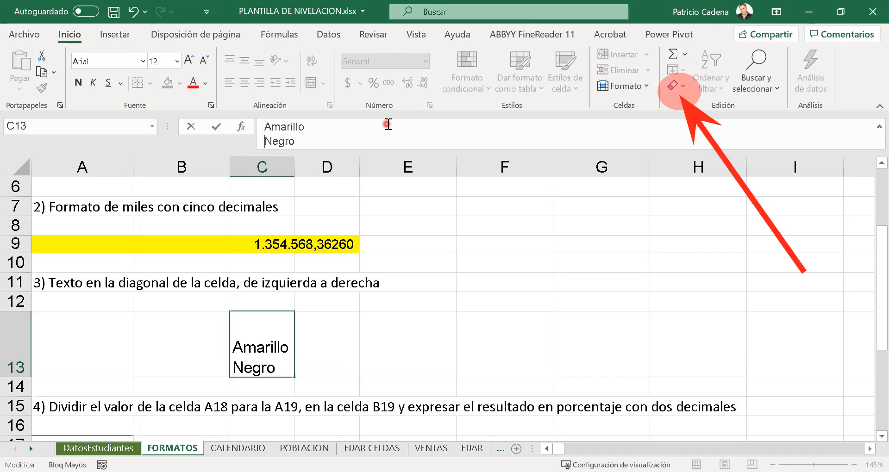
left_click(350, 330)
left_click(268, 357)
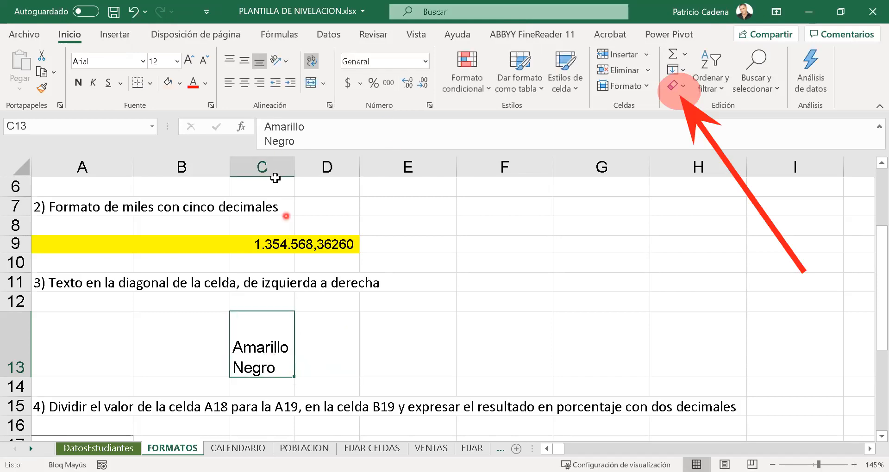
- Add leading spaces before "Amarillo" in C13, and merge and center cells C13:D13
left_click(264, 127)
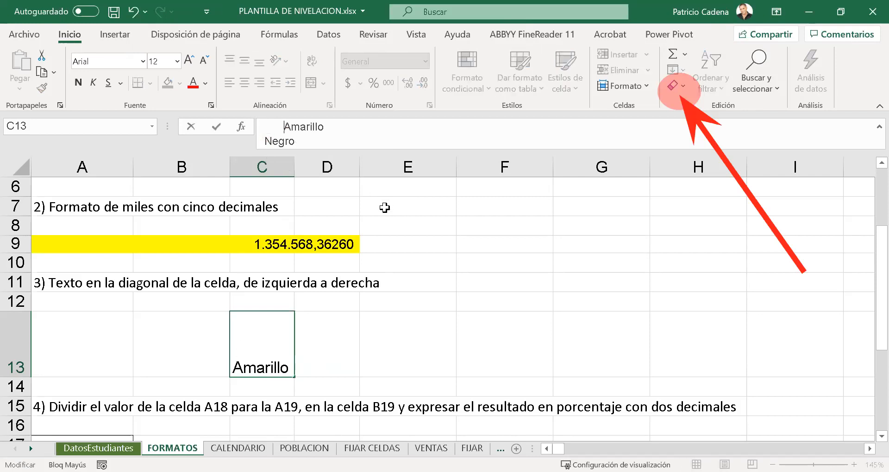
left_click(349, 332)
left_click_drag(245, 335, 316, 342)
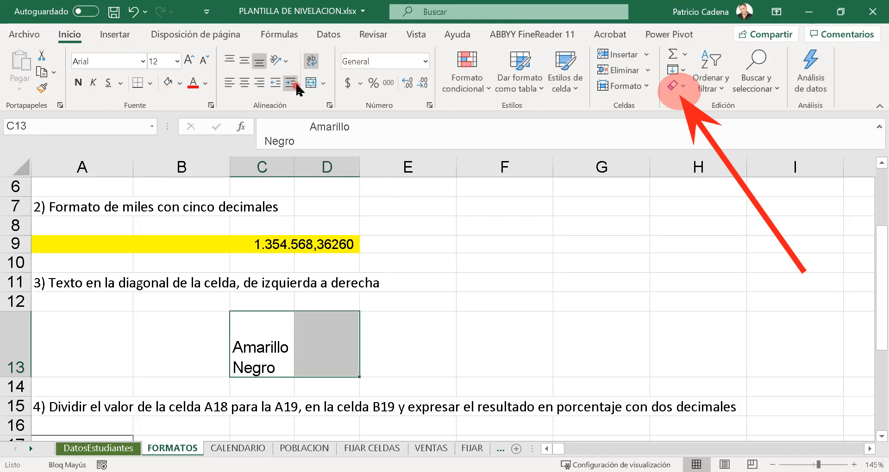
left_click(311, 83)
left_click(392, 389)
left_click(332, 314)
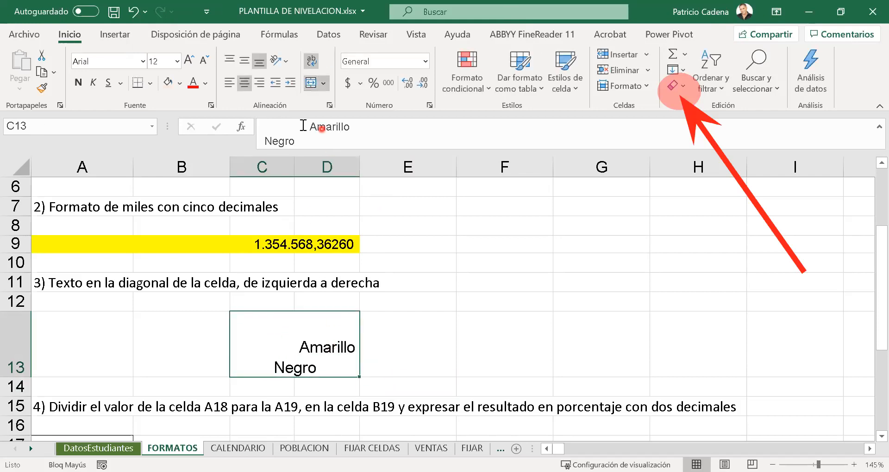
- Left-align the text in merged cell C13:D13
left_click(260, 141)
left_click(345, 357)
left_click(448, 345)
left_click(341, 348)
left_click(225, 88)
left_click(395, 341)
left_click(347, 373)
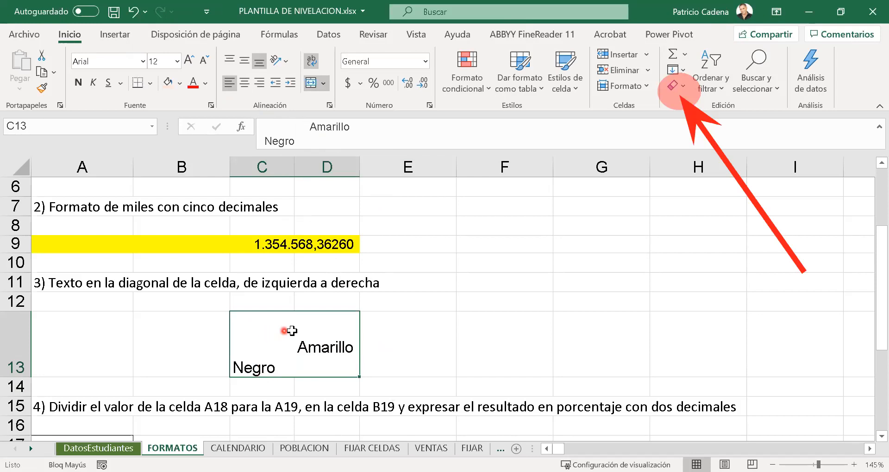
- Set a medium solid black border on all four sides of merged cell C13:D13
right_click(290, 380)
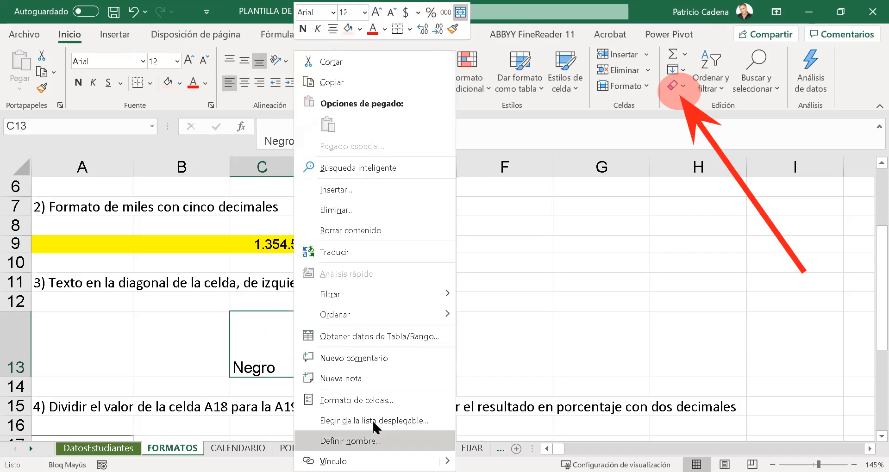
left_click(425, 399)
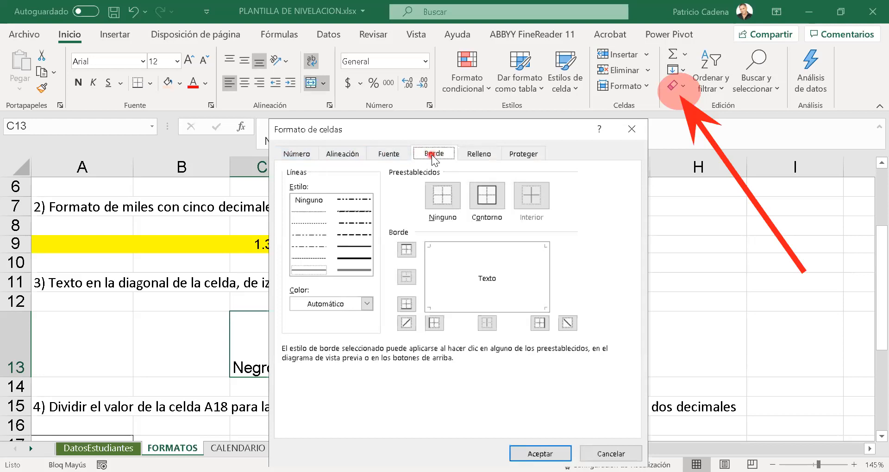
left_click(355, 230)
left_click(350, 246)
left_click(472, 247)
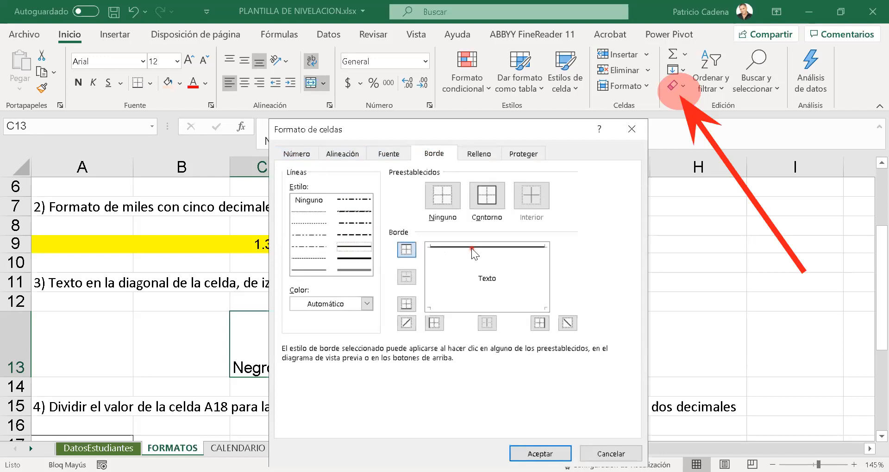
left_click(436, 270)
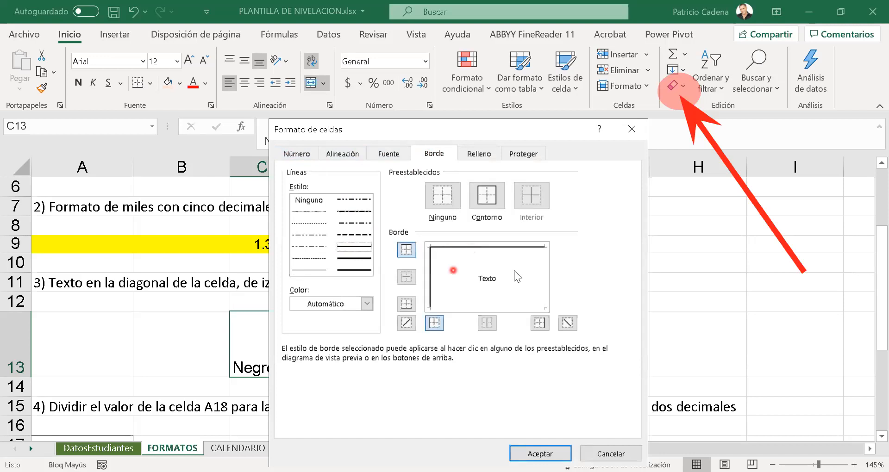
left_click(543, 271)
left_click(501, 308)
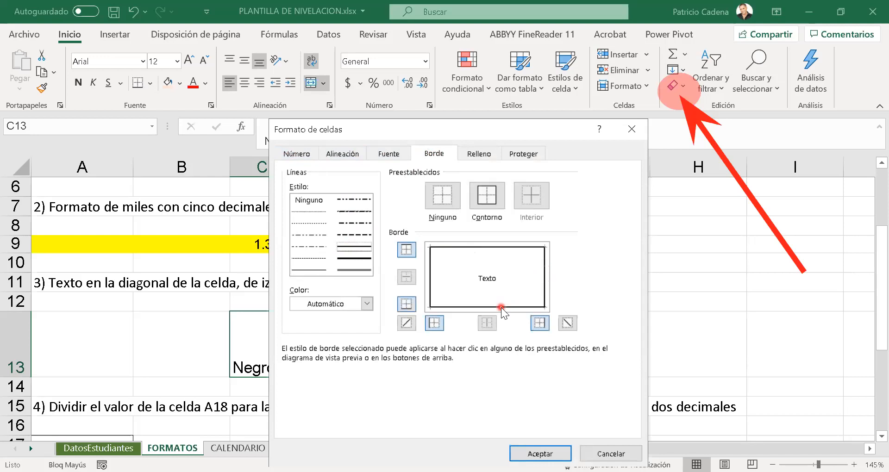
- Add a diagonal border from the upper-left to the lower-right corner of C13:D13, and apply the border settings
left_click(493, 287)
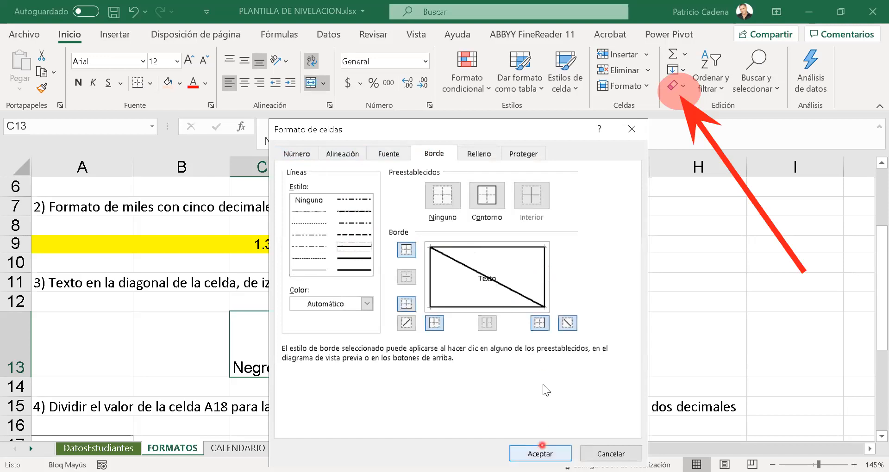
left_click_drag(511, 130, 544, 91)
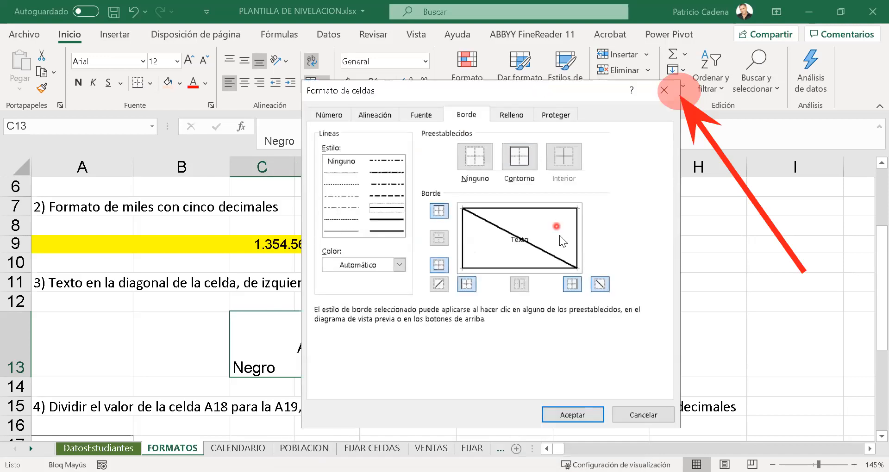
left_click(564, 253)
left_click(573, 416)
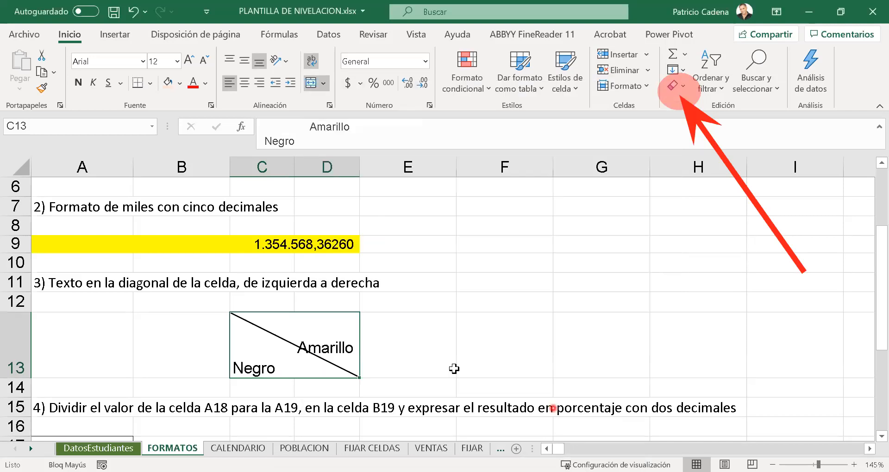
- Add a leading space before "Amarillo" in C13 and widen column D slightly to fit the text
left_click(299, 128)
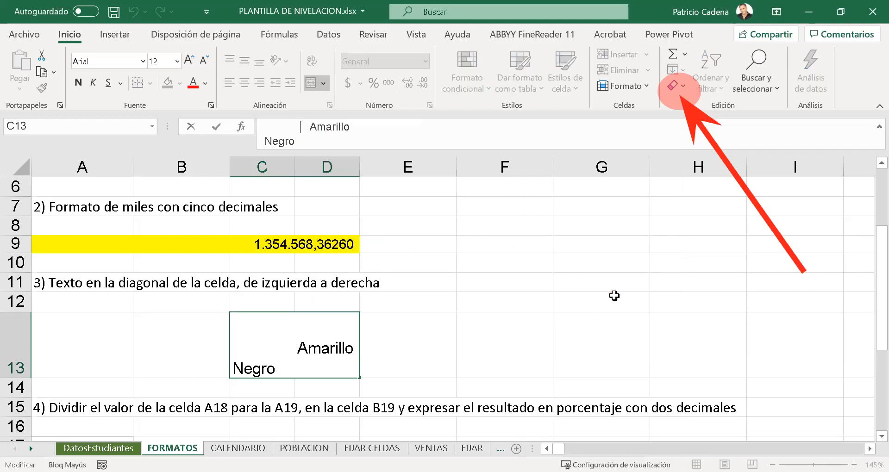
left_click(574, 306)
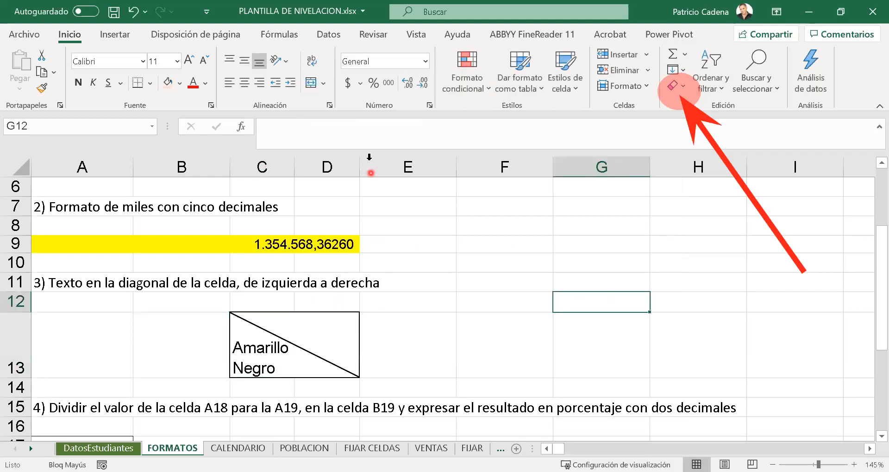
left_click_drag(361, 164, 370, 164)
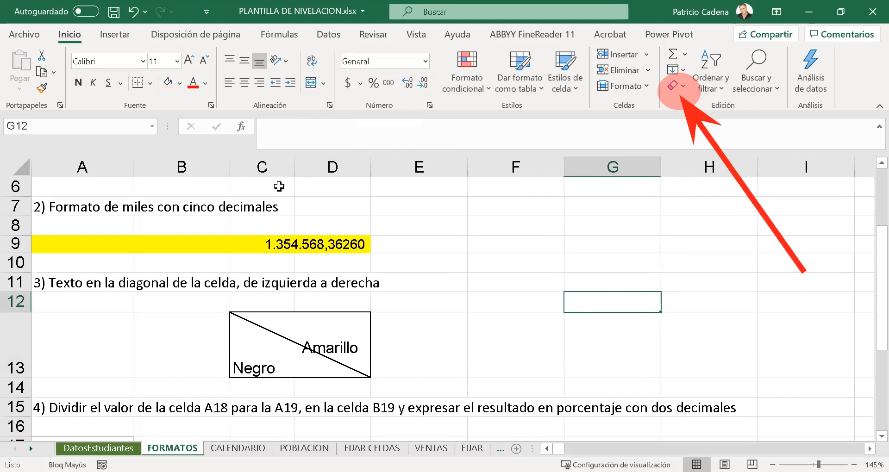
- Align the text of C13:D13 vertically to the middle and fill the merged cell with light orange
left_click(345, 342)
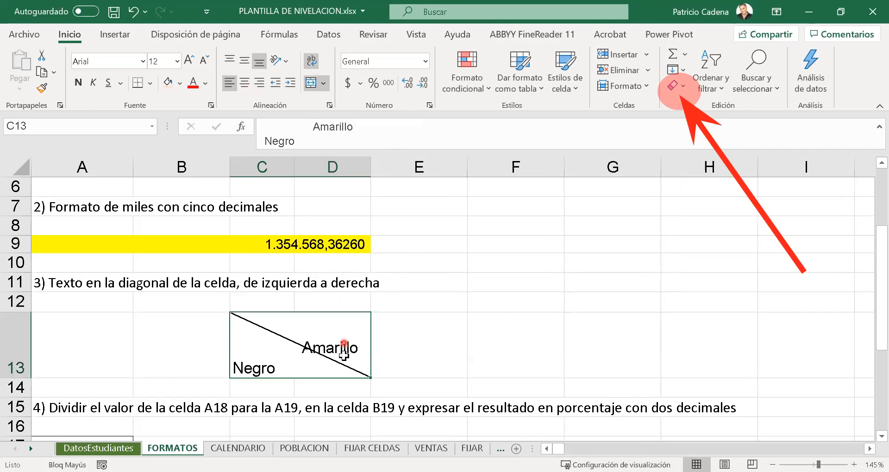
left_click(241, 58)
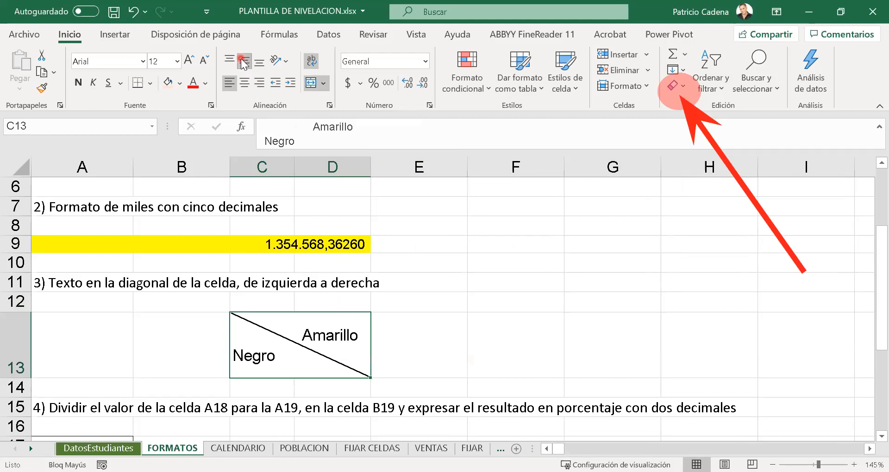
left_click(484, 336)
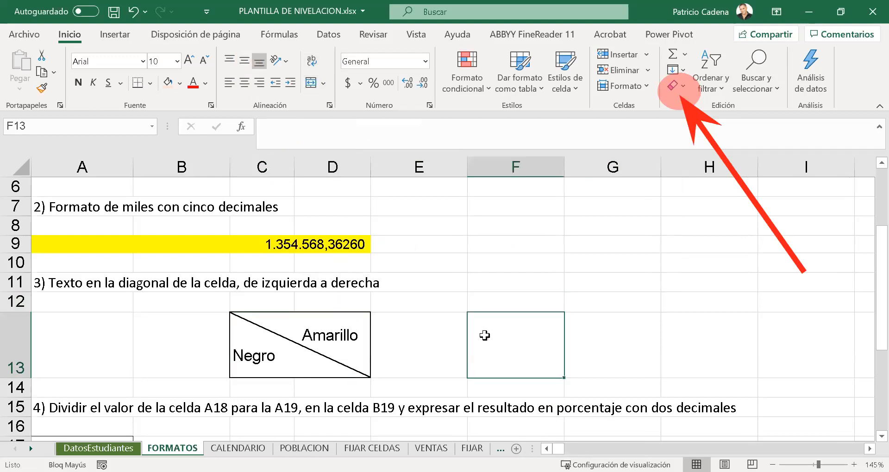
left_click(269, 333)
left_click(168, 83)
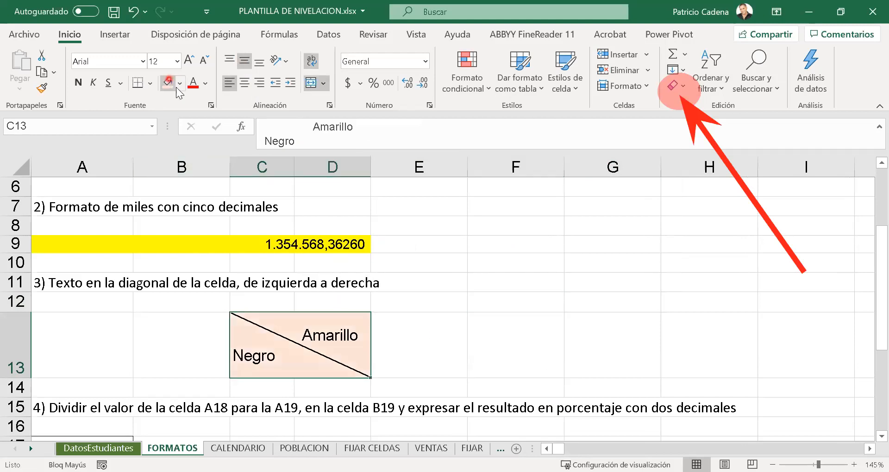
left_click(554, 329)
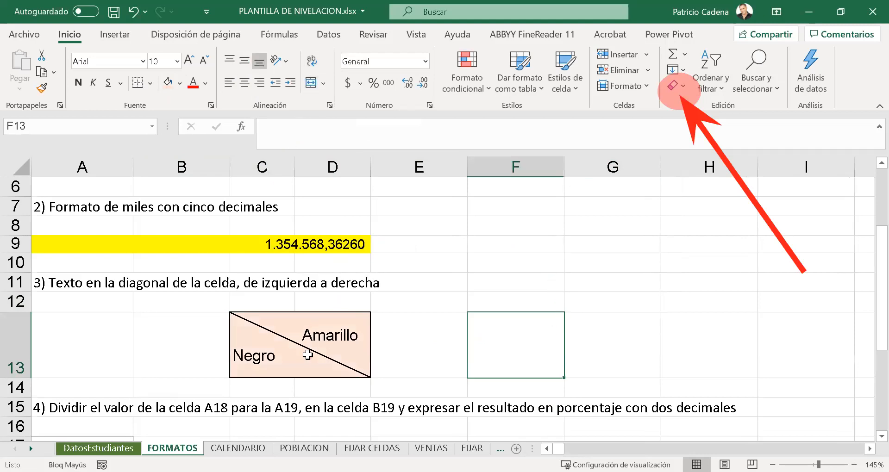
left_click(320, 364)
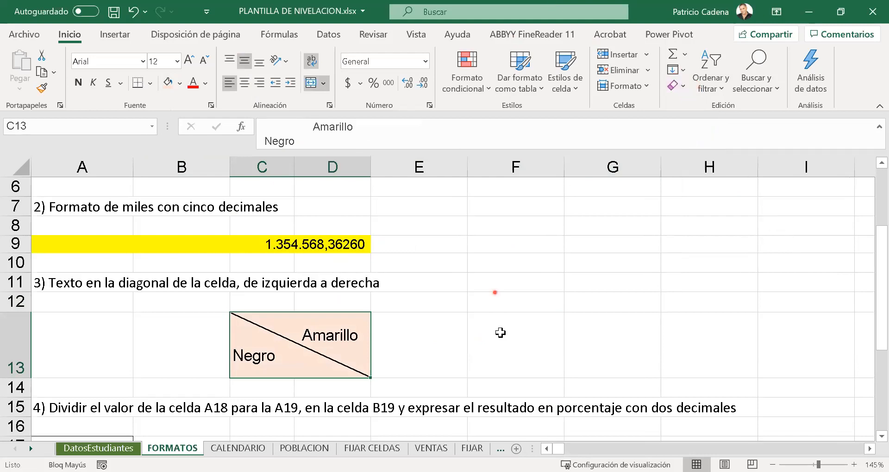
left_click(497, 305)
scroll(497, 341, "down", 4)
scroll(497, 340, "up", 4)
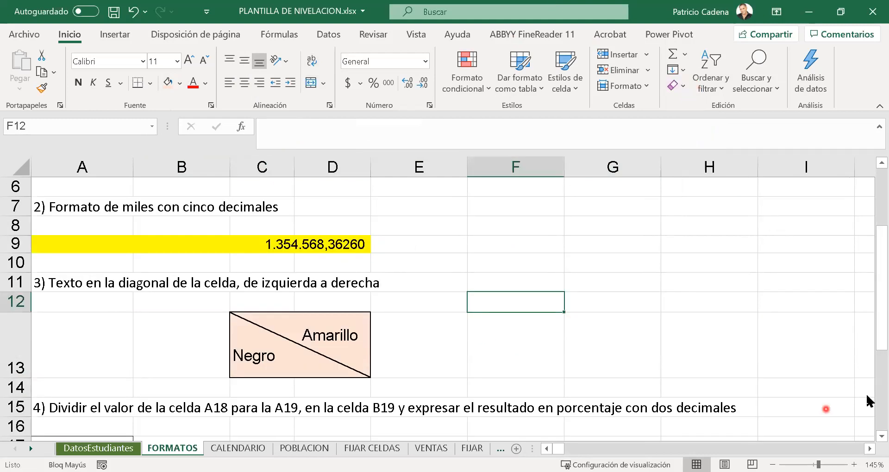
left_click_drag(867, 318, 866, 403)
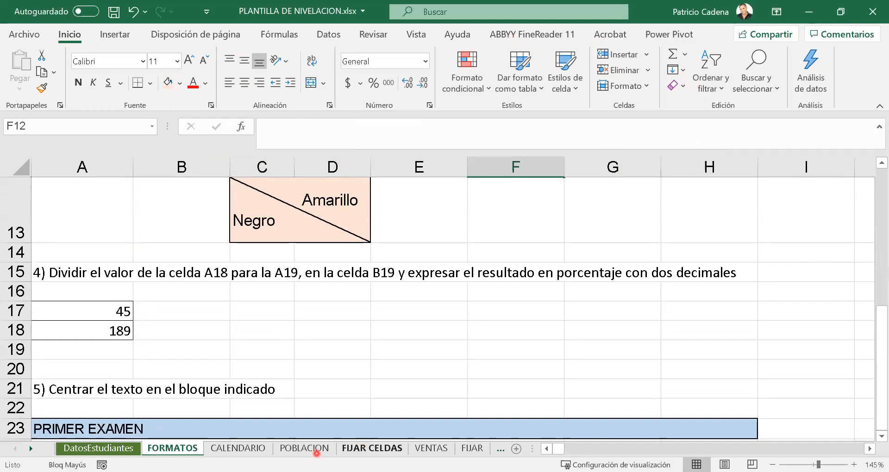
left_click(225, 349)
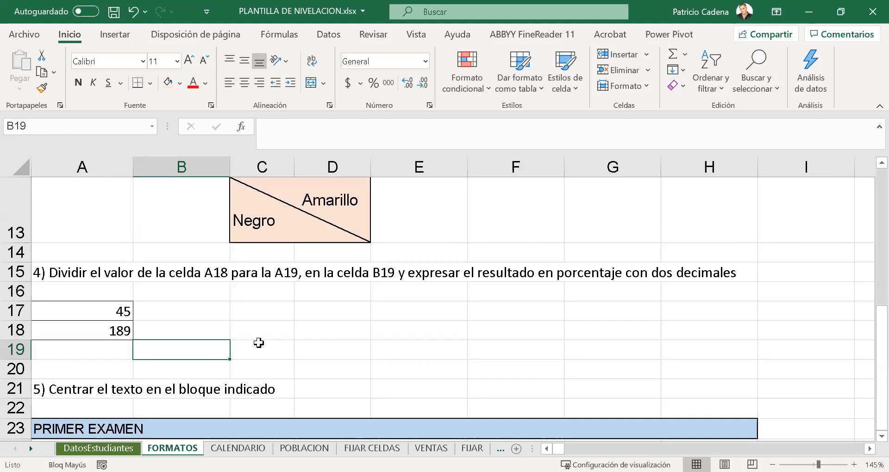
type("+")
key("Up")
key("Left")
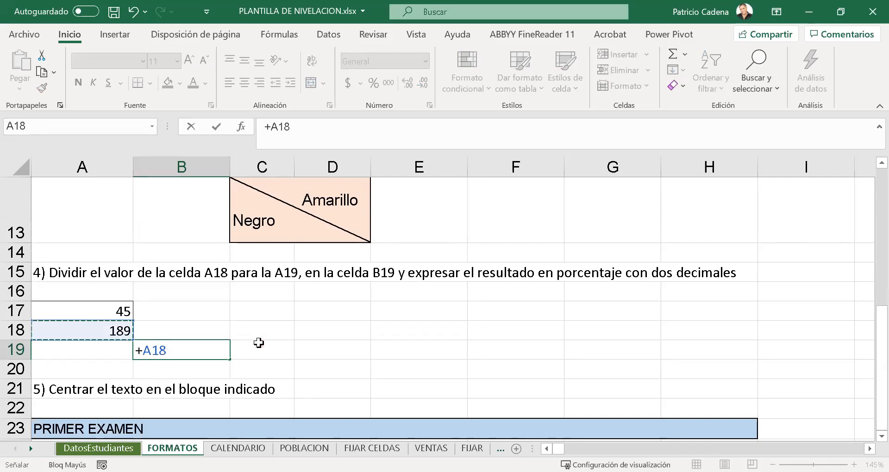
type("/")
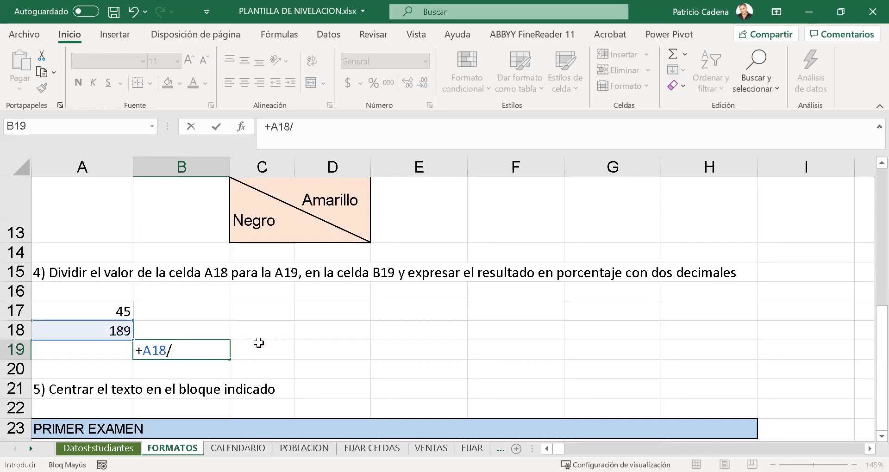
key("Escape")
- Move the values 45 and 189 from A17:A18 down one row to A18:A19
key("Up")
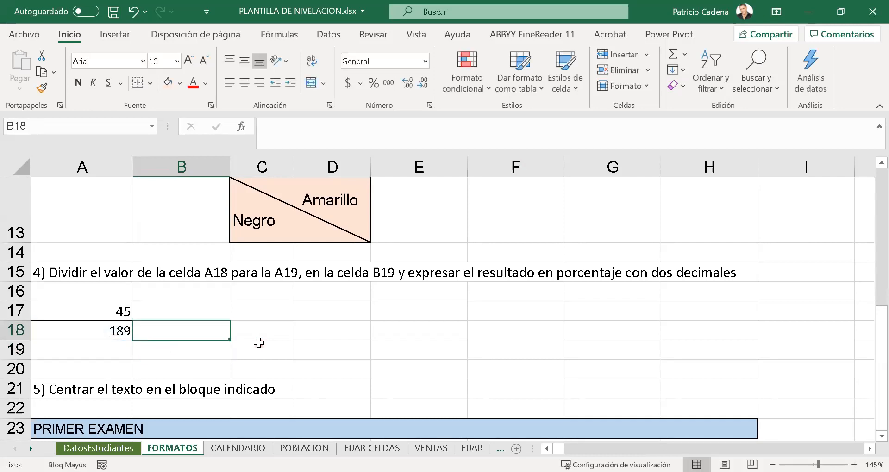
left_click(86, 309)
left_click_drag(88, 327, 93, 349)
- Enter the formula +A18/A19 in cell B19
left_click(207, 350)
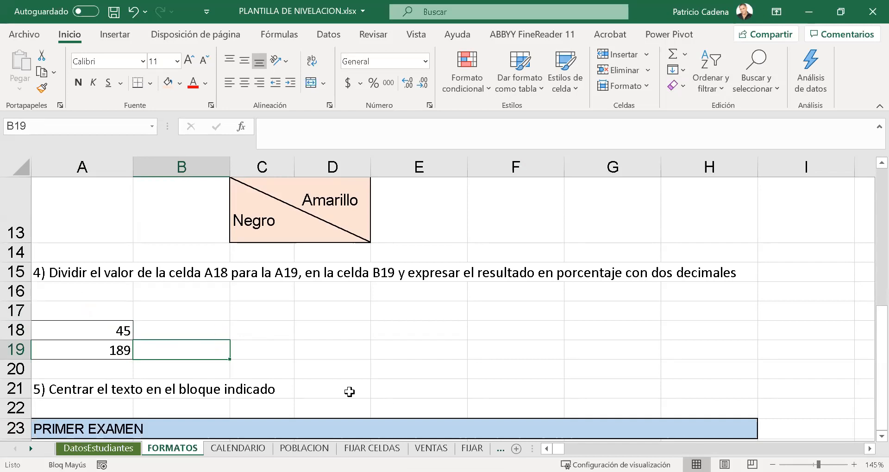
type("+")
key("Up")
key("Left")
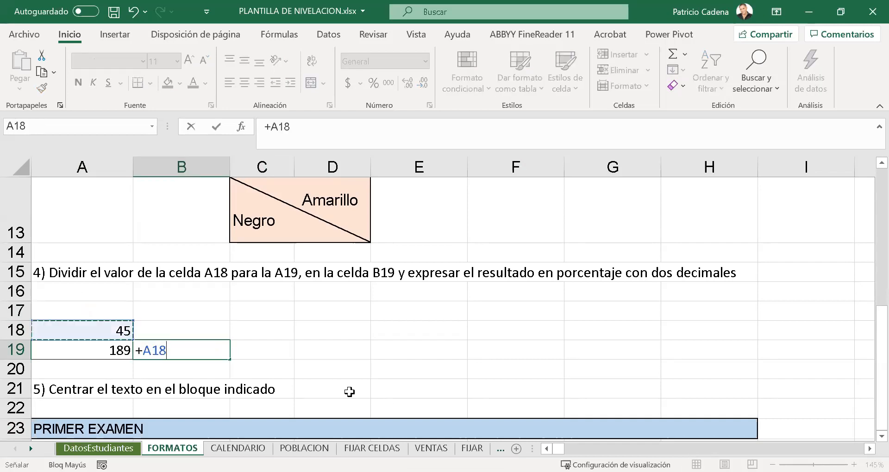
type("/")
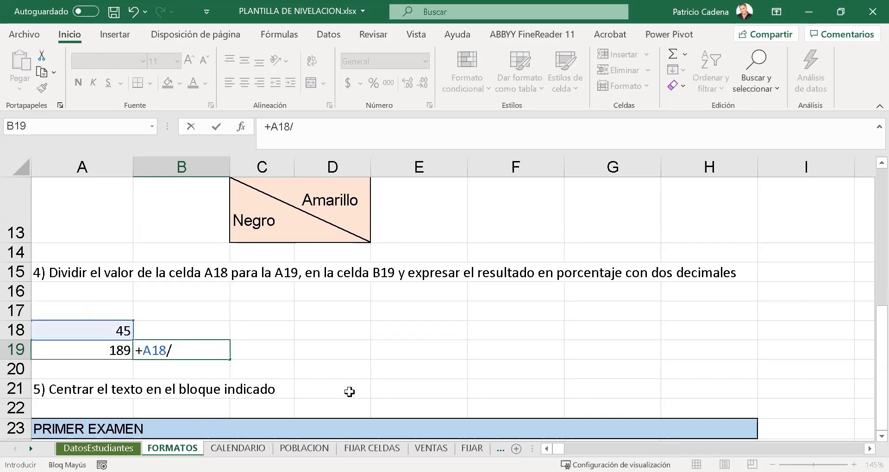
key("Left")
key("Return")
key("Up")
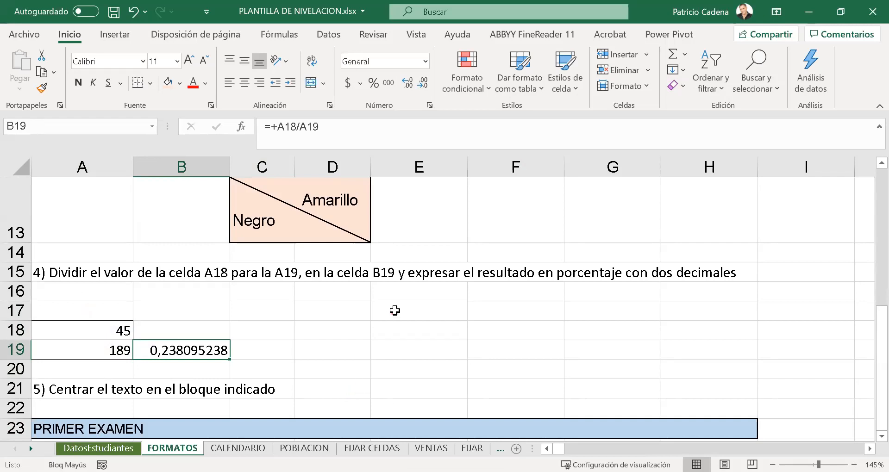
- Format B19 as a percentage with two decimals and center it horizontally
left_click(372, 84)
left_click(373, 85)
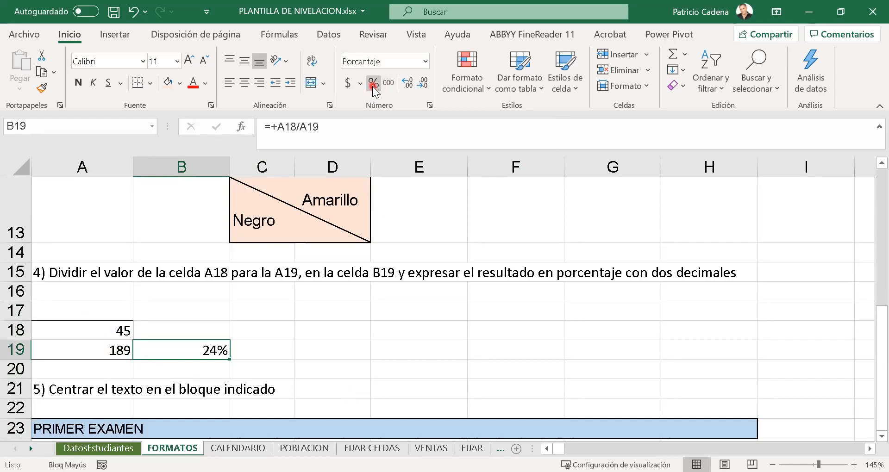
double_click(404, 83)
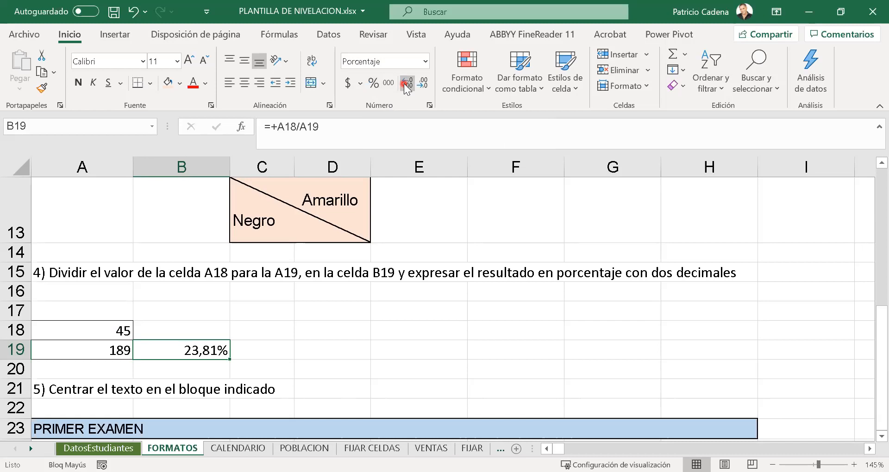
left_click(244, 87)
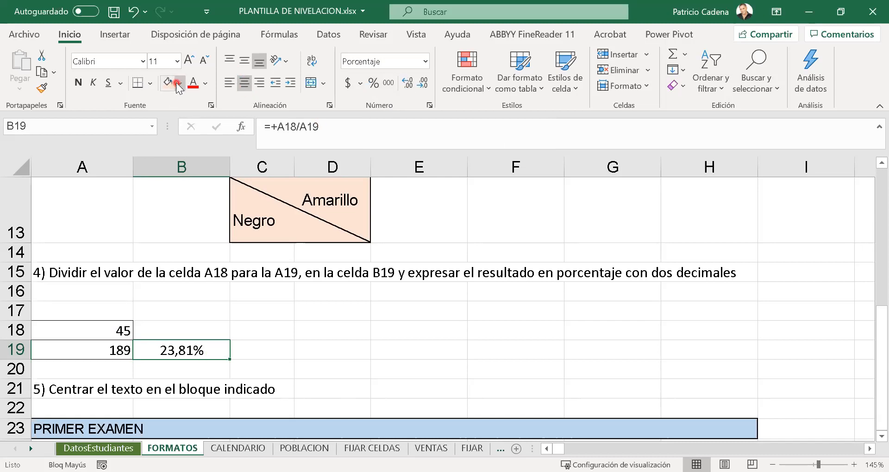
- Format B19 with a light gold fill, middle vertical alignment and font size 14
left_click(179, 84)
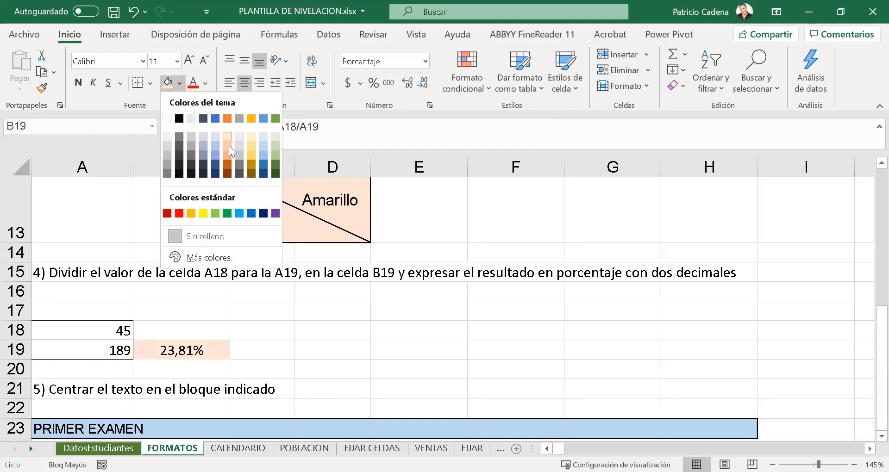
left_click(255, 142)
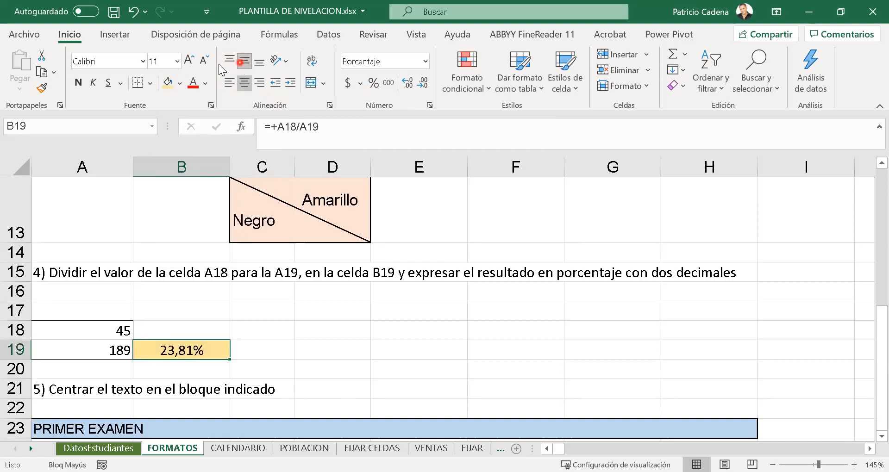
left_click(189, 60)
left_click(189, 60)
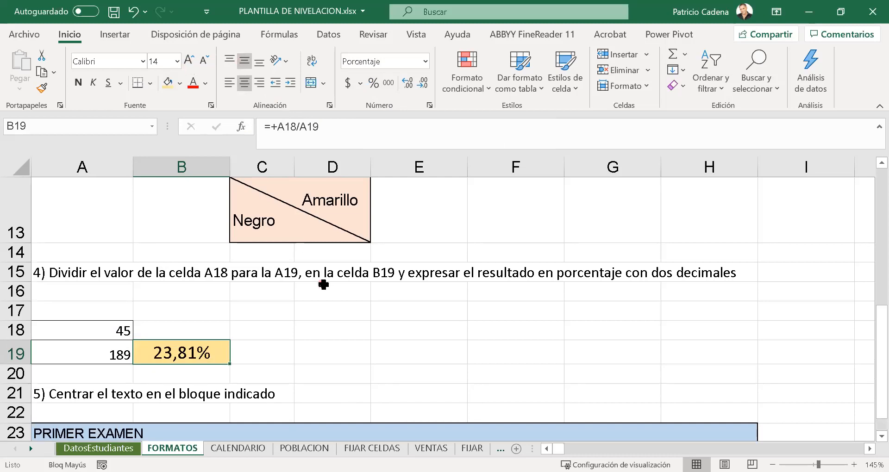
- Re-enter the division of A18 by A19 in cell B19
left_click(347, 296)
left_click(174, 349)
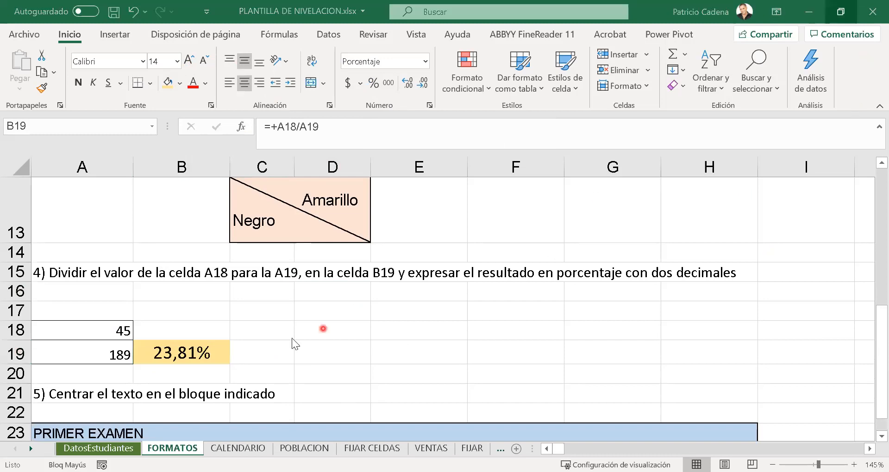
left_click_drag(113, 331, 113, 357)
left_click(169, 345)
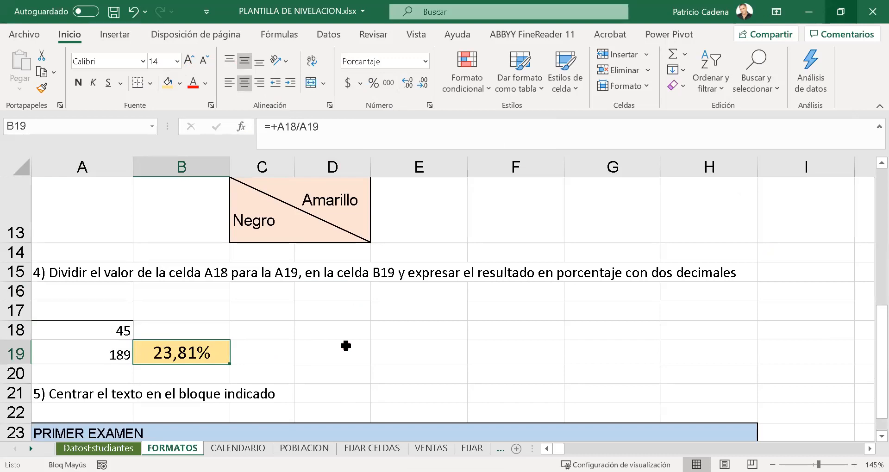
type("+")
key("Up")
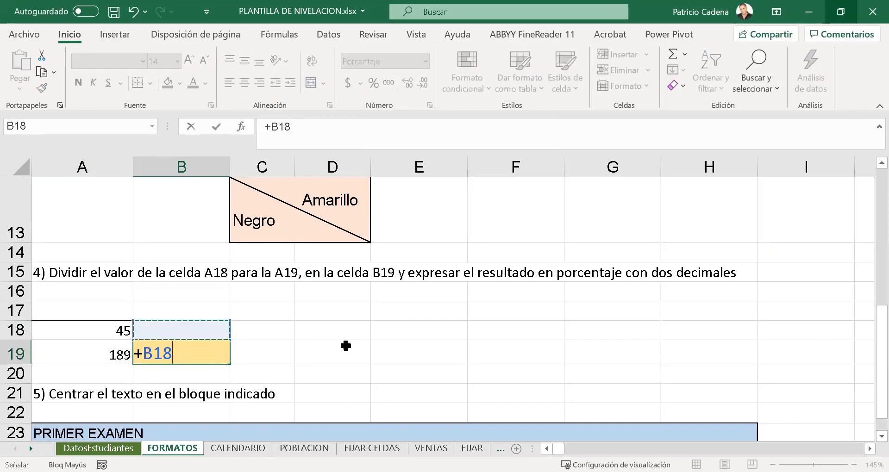
key("Left")
type("/")
key("Left")
key("ctrl+Return")
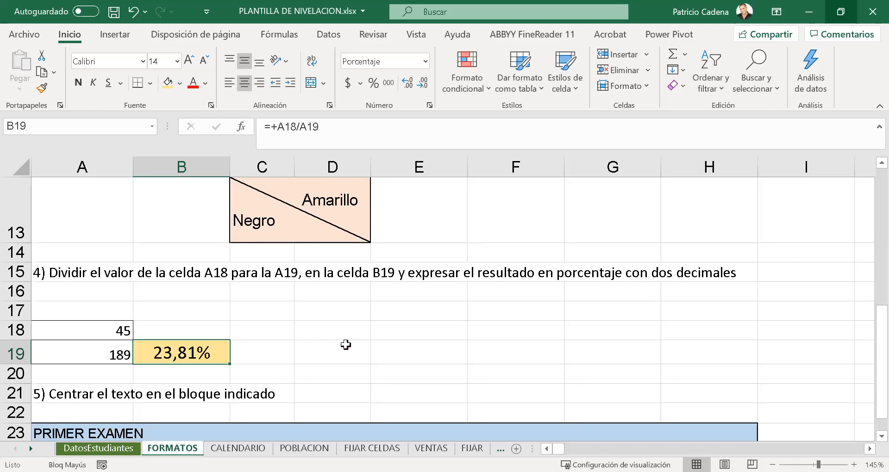
- Replace the content of B19 with the formula +A18/A19
type("+")
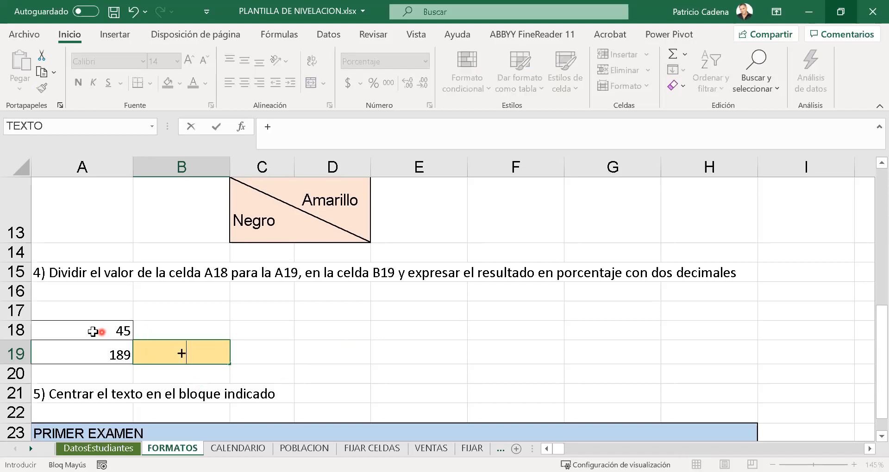
left_click(67, 330)
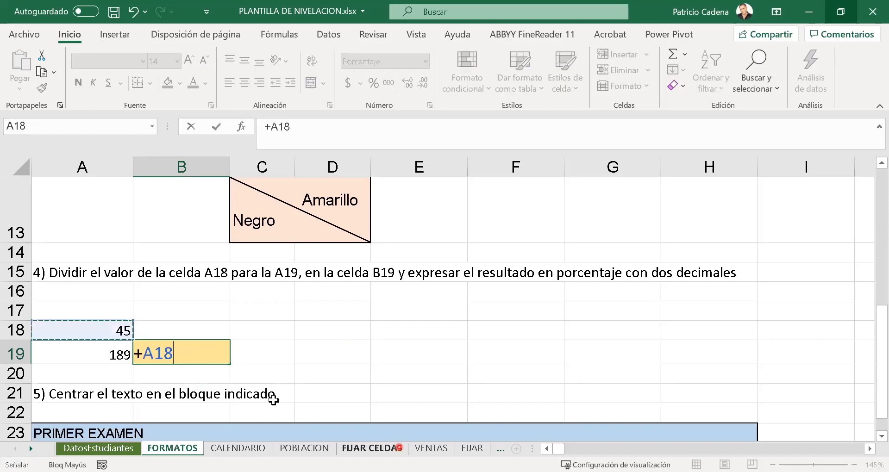
type("/")
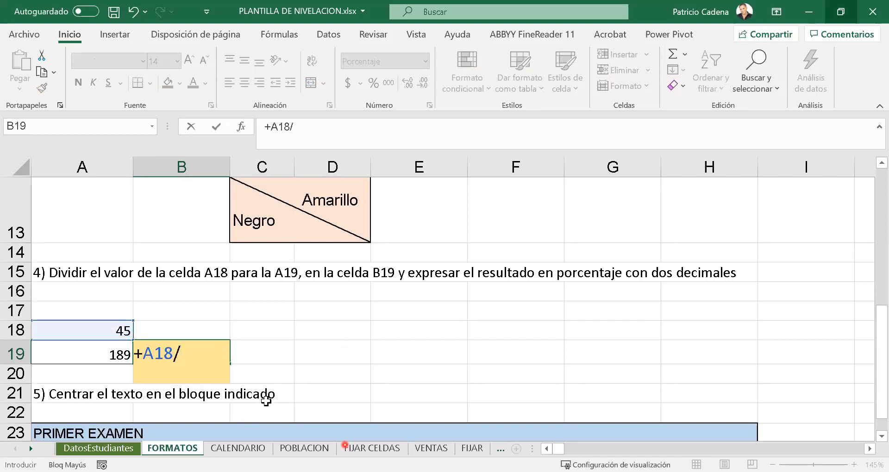
left_click(98, 356)
key("Return")
key("Up")
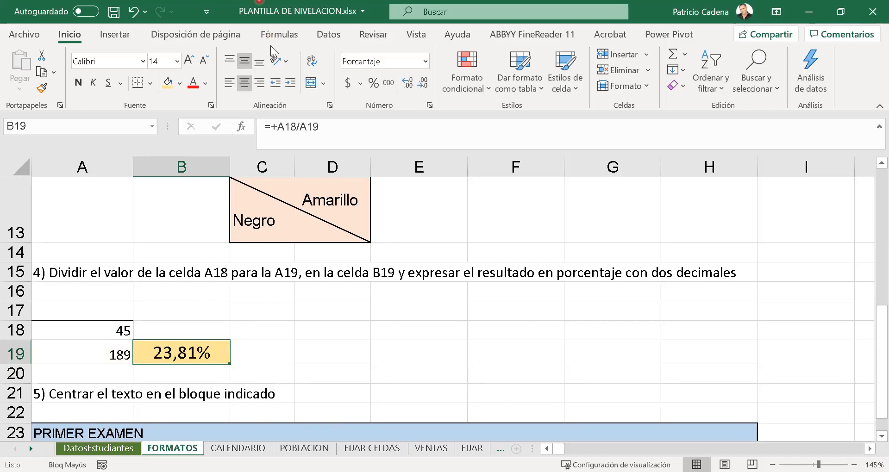
left_click(373, 83)
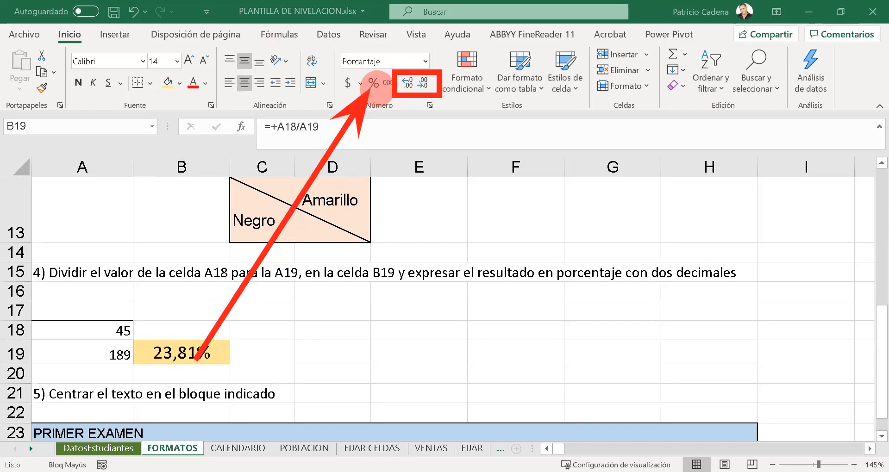
- Enter the formula +A18/A19 once more in cell B19
type("+")
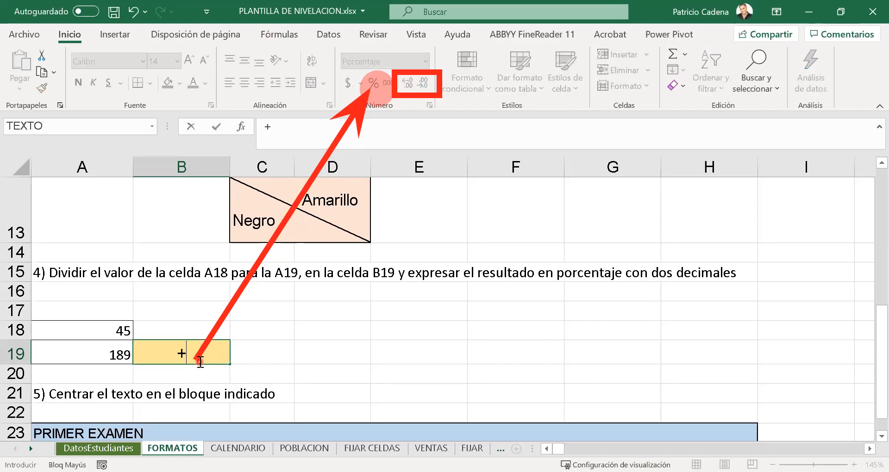
key("Left")
key("Up")
type("/")
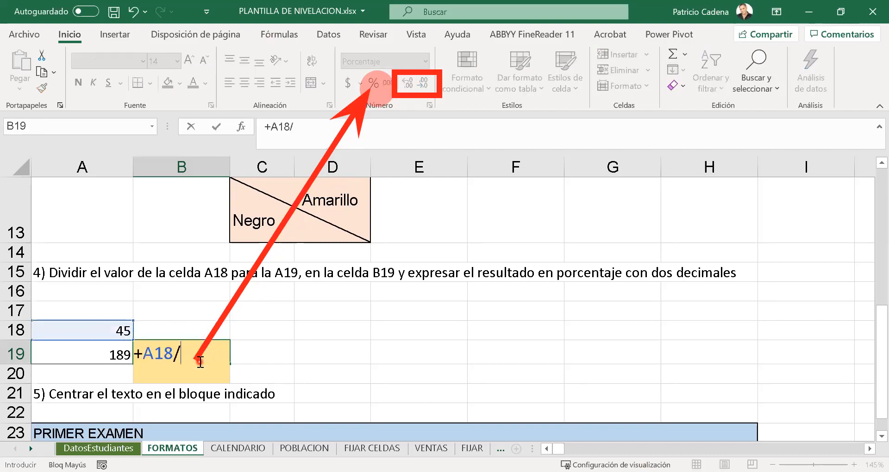
key("Left")
key("Return")
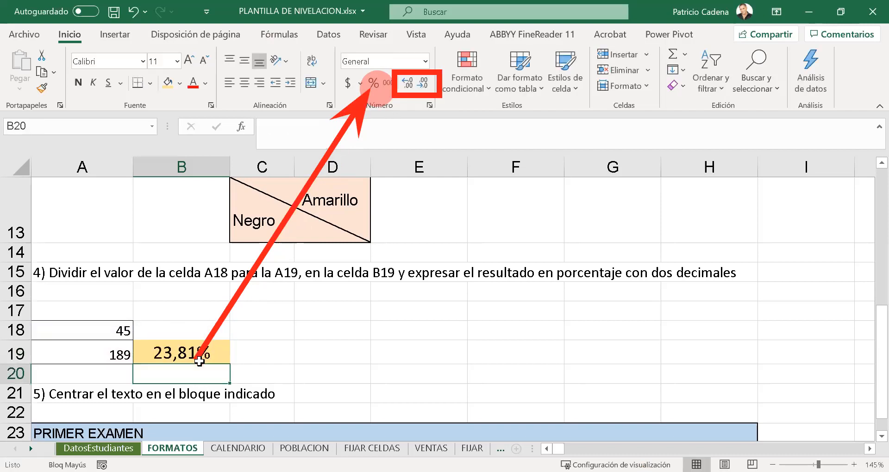
- Format the result in B19 as a percentage with two decimals
left_click(199, 360)
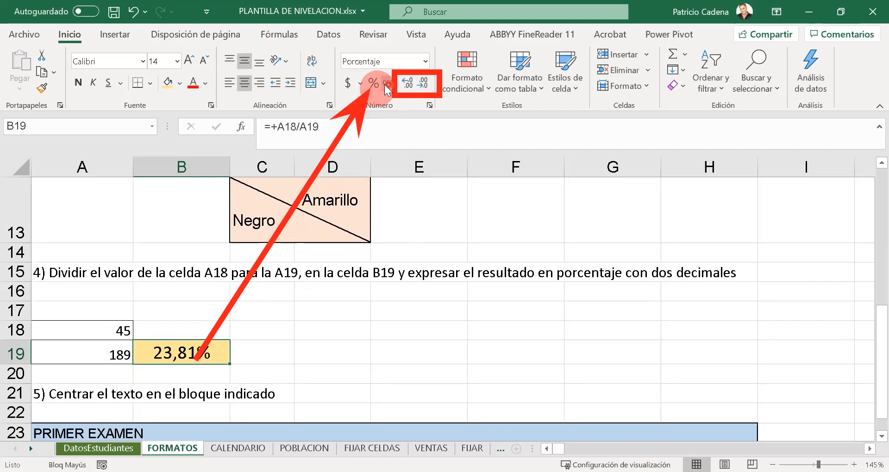
left_click(373, 83)
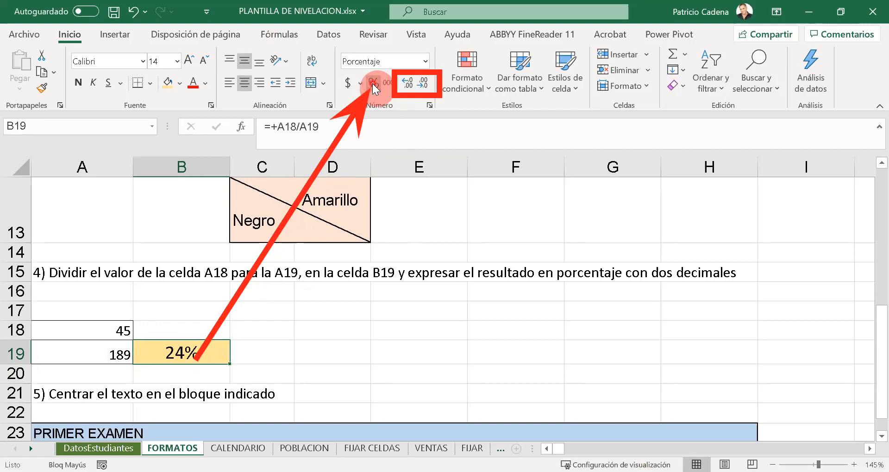
left_click(411, 90)
left_click(411, 90)
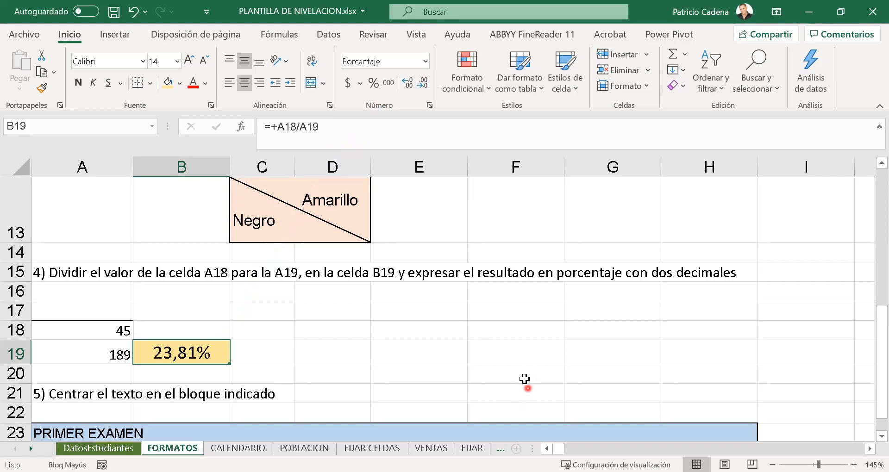
- Merge and center the PRIMER EXAMEN text across the blue block A23:H23
left_click(456, 333)
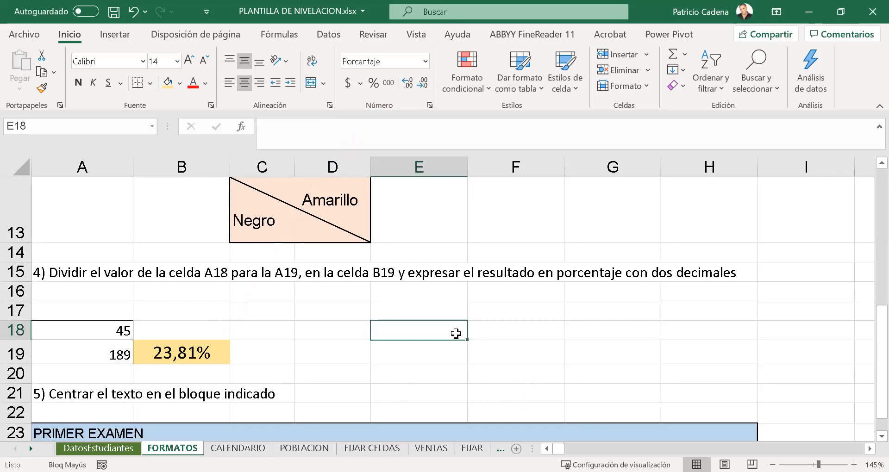
scroll(492, 308, "down", 3)
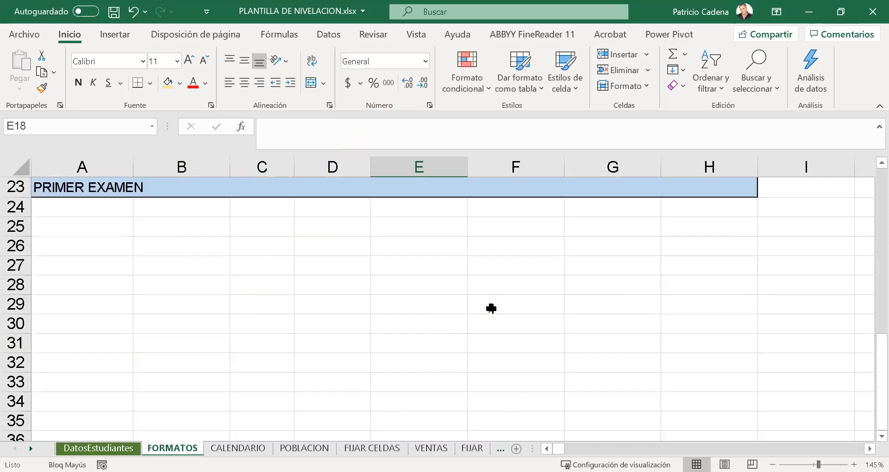
scroll(491, 308, "up", 3)
left_click_drag(883, 313, 883, 346)
left_click(146, 419)
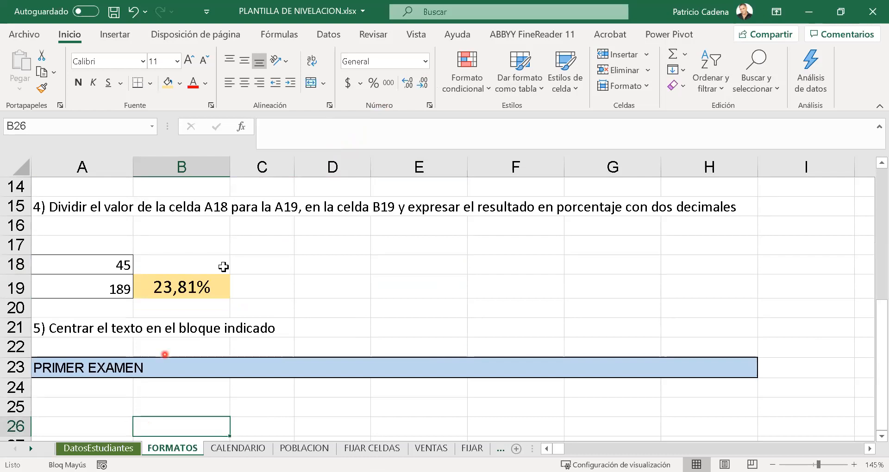
left_click(75, 369)
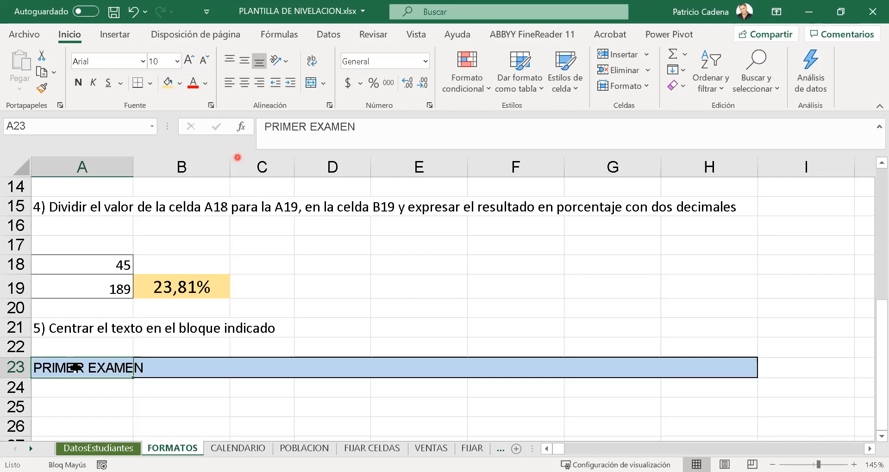
left_click(164, 364, "ctrl")
key("shift+Tab")
left_click_drag(115, 365, 689, 363)
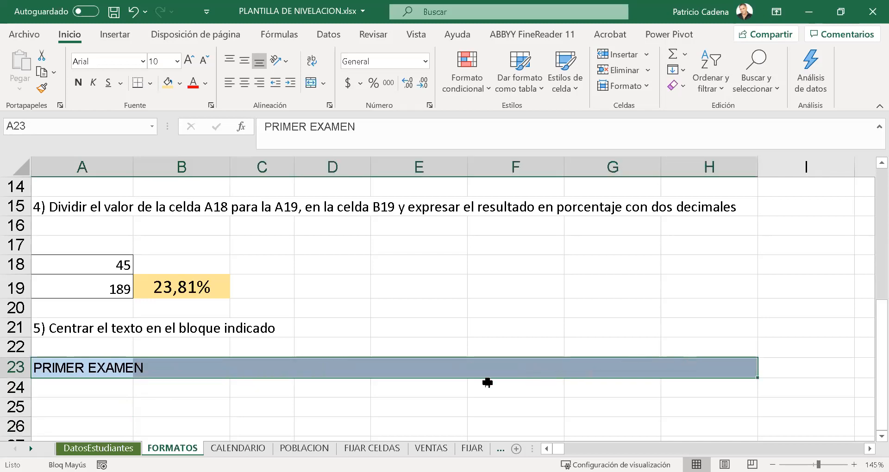
left_click(311, 84)
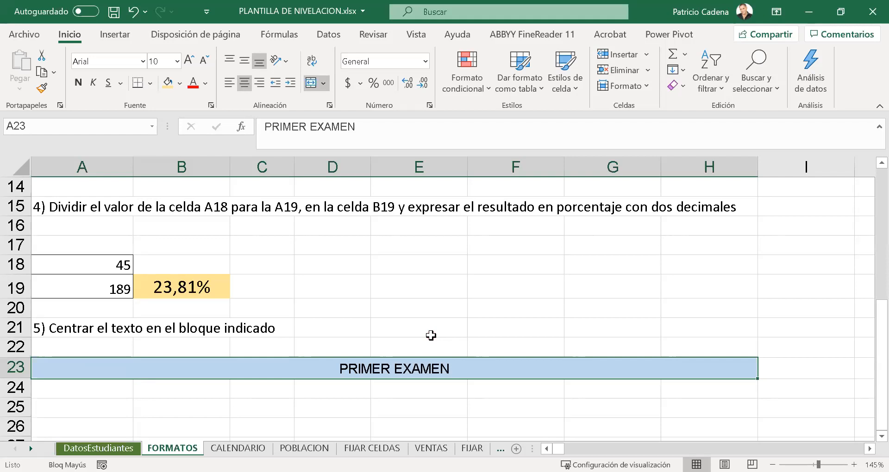
- Unmerge the cells of the PRIMER EXAMEN block A23:H23
left_click(323, 84)
left_click(324, 166)
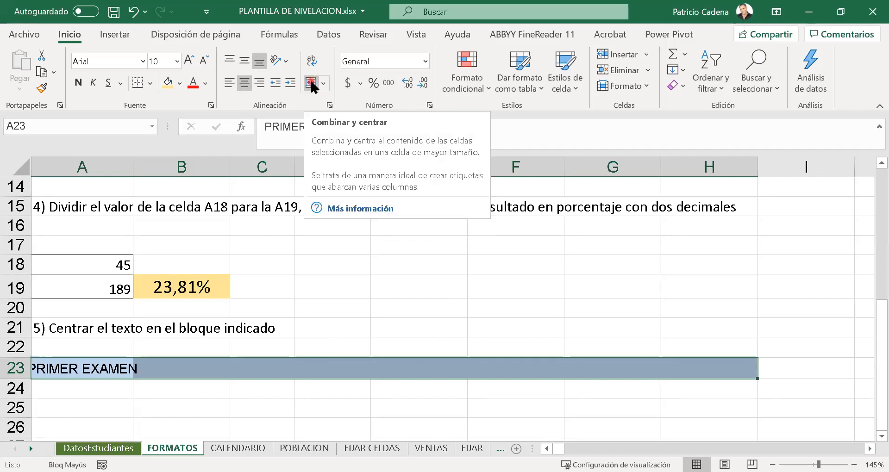
left_click(347, 417)
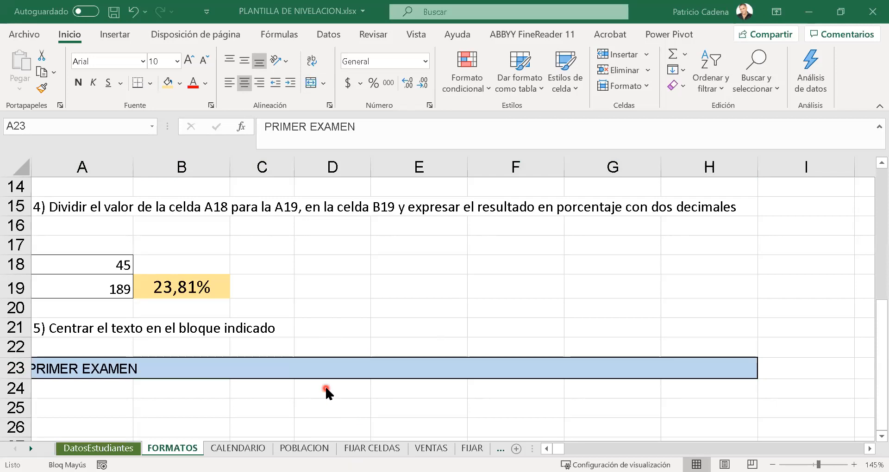
- Merge cells A23:H23 again with the PRIMER EXAMEN text centered across the block
left_click(77, 369)
left_click(95, 390)
left_click(87, 365)
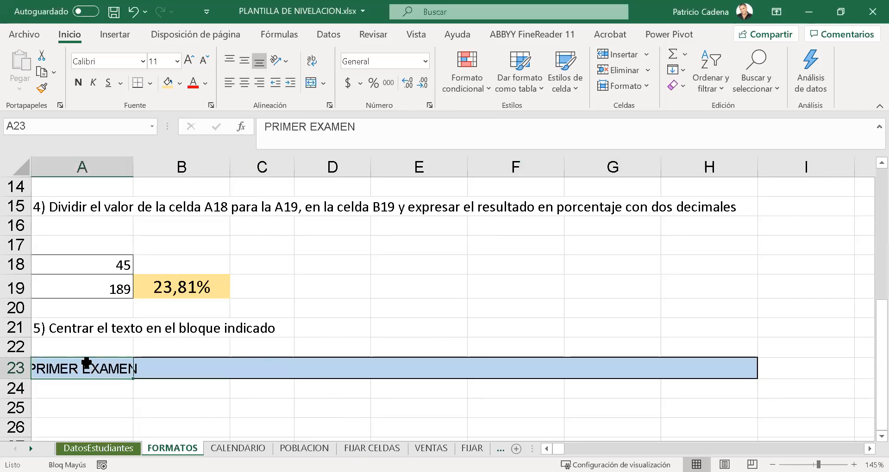
left_click_drag(86, 364, 723, 373)
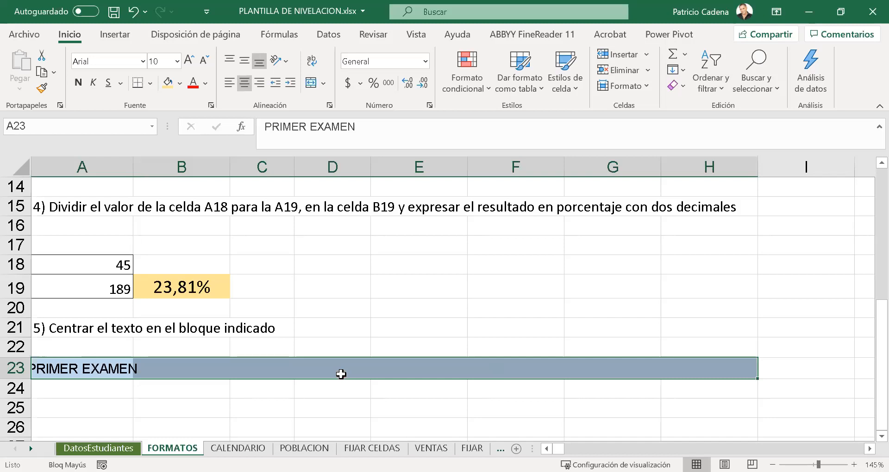
left_click(311, 84)
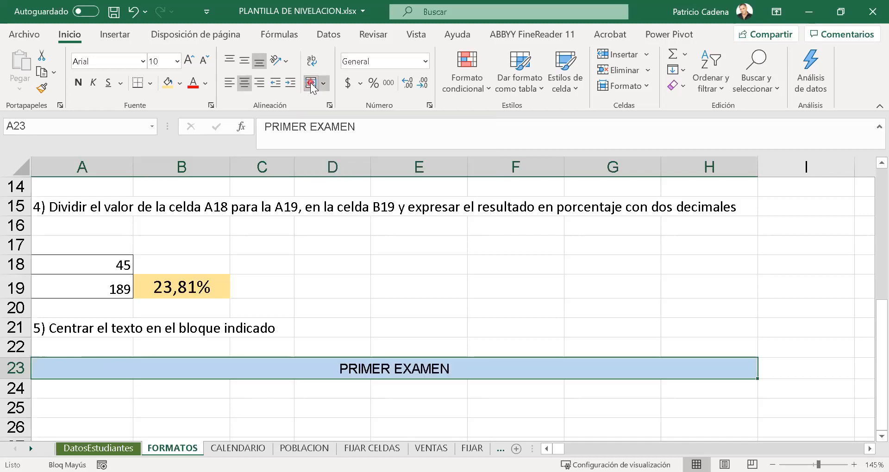
left_click(402, 326)
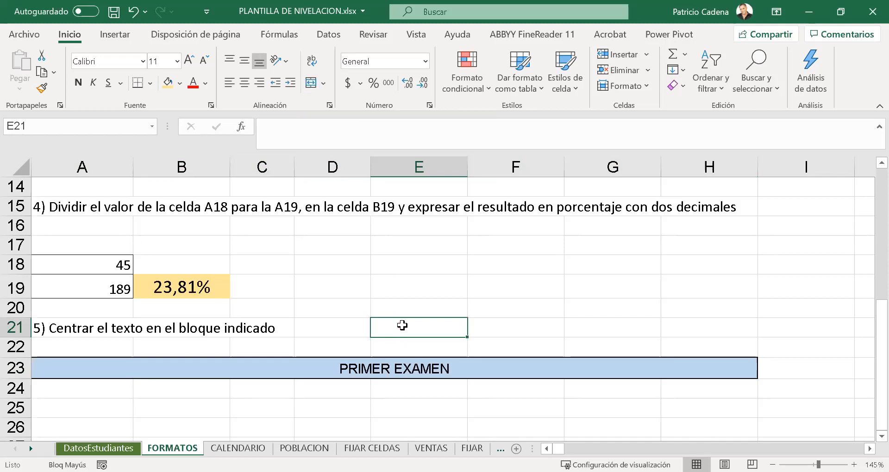
- Switch to the CALENDARIO sheet
scroll(444, 299, "up", 5)
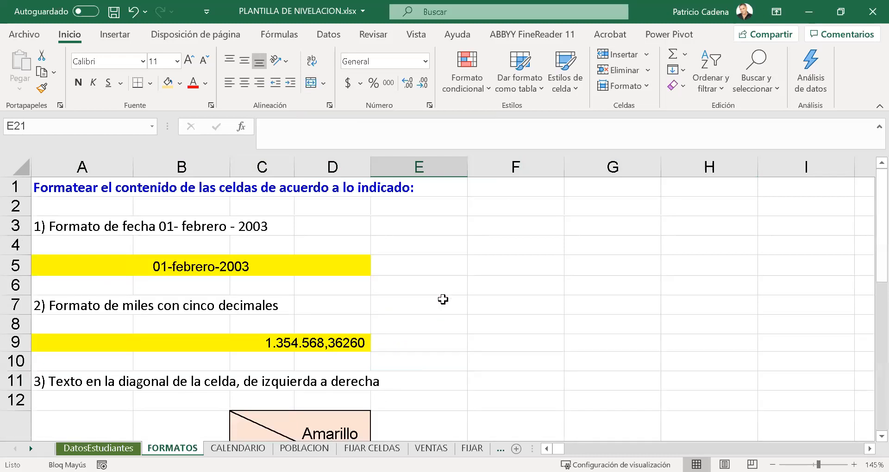
scroll(457, 252, "down", 10)
scroll(457, 252, "up", 10)
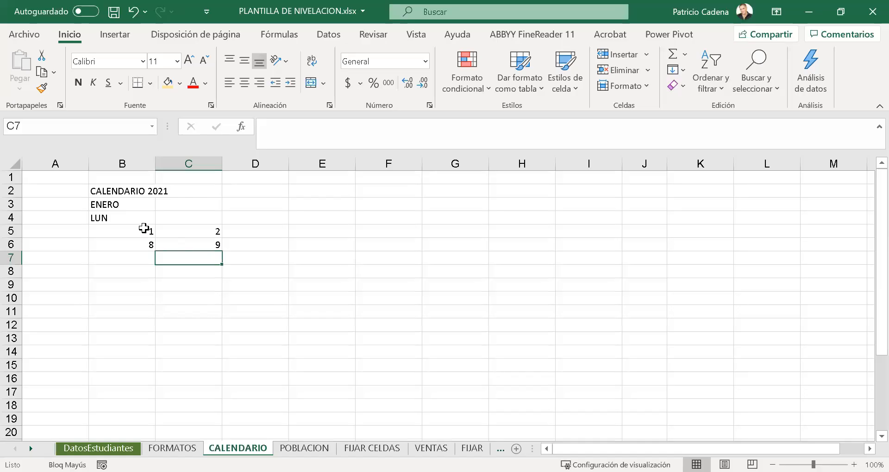
left_click(145, 228)
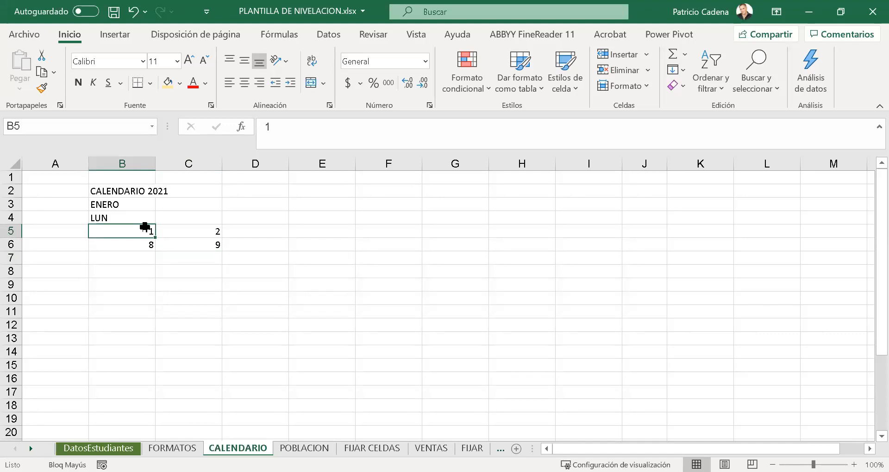
left_click(181, 270)
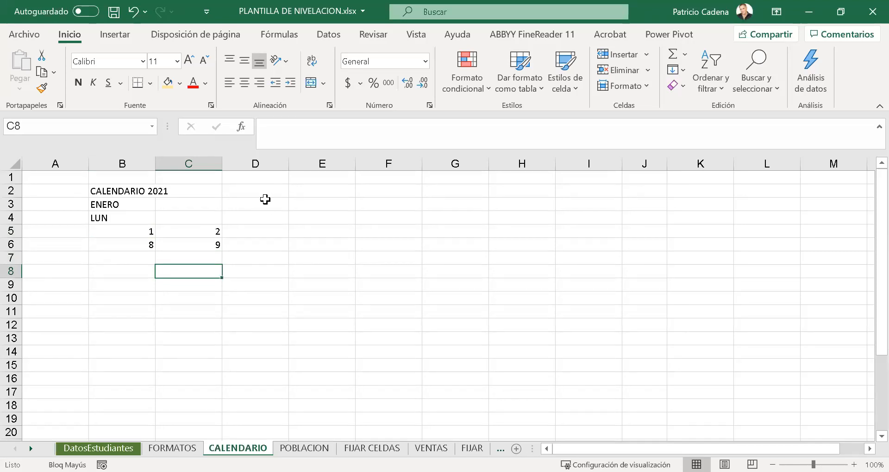
- Enter LUNES in cell B9 of the CALENDARIO sheet and select that cell
left_click(133, 280)
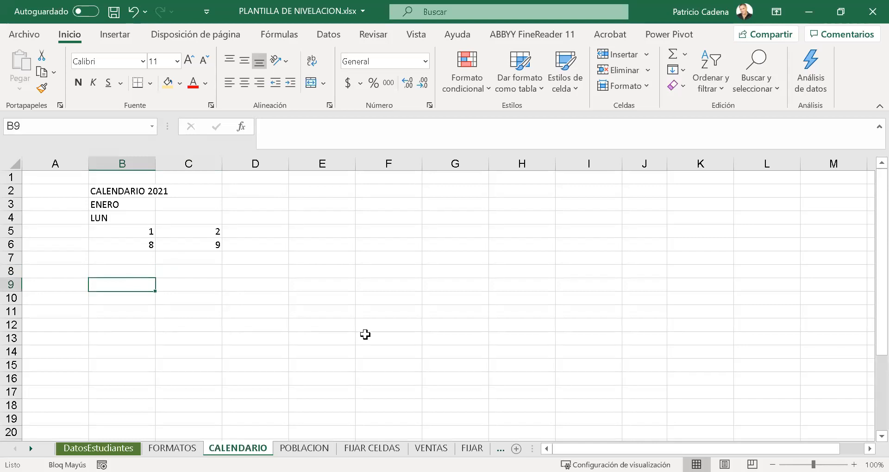
type("LUNES")
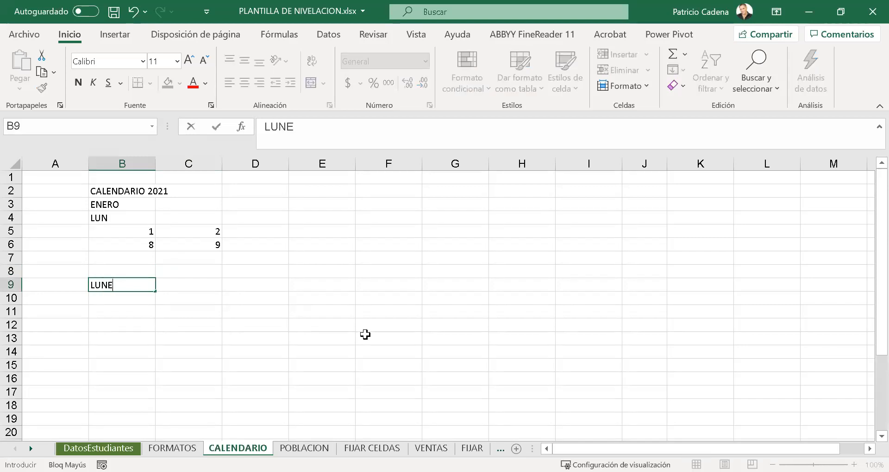
key("Tab")
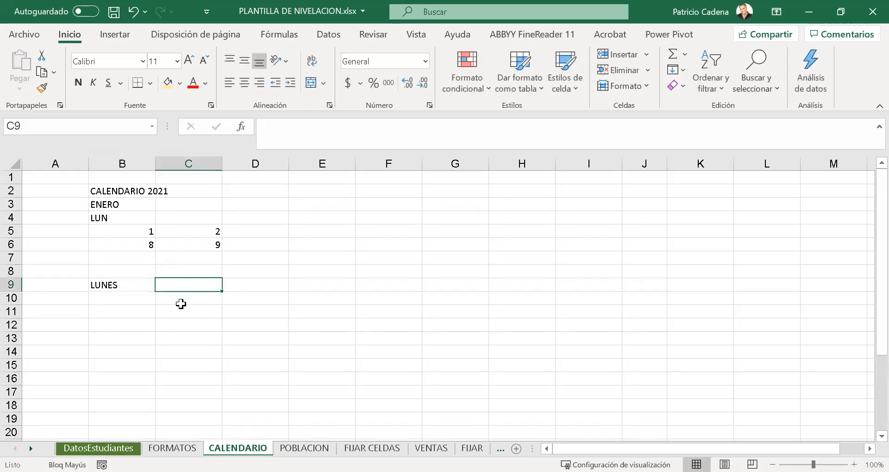
scroll(131, 291, "up", 2)
left_click(164, 279)
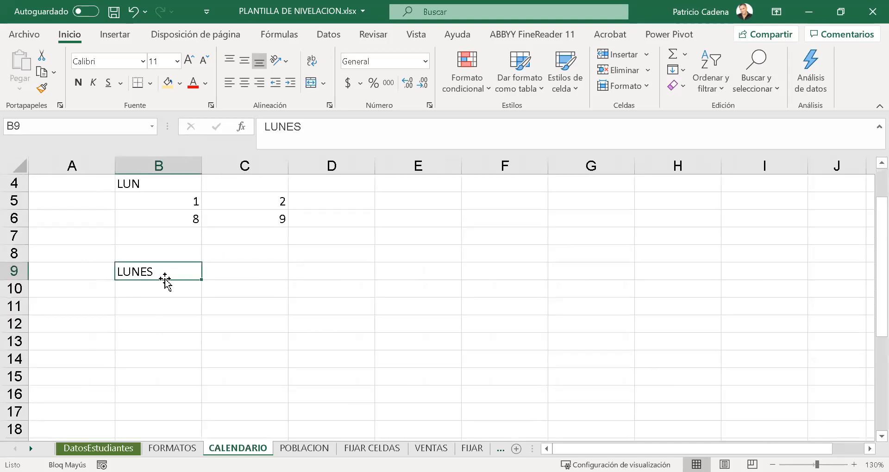
key("Down")
key("Down")
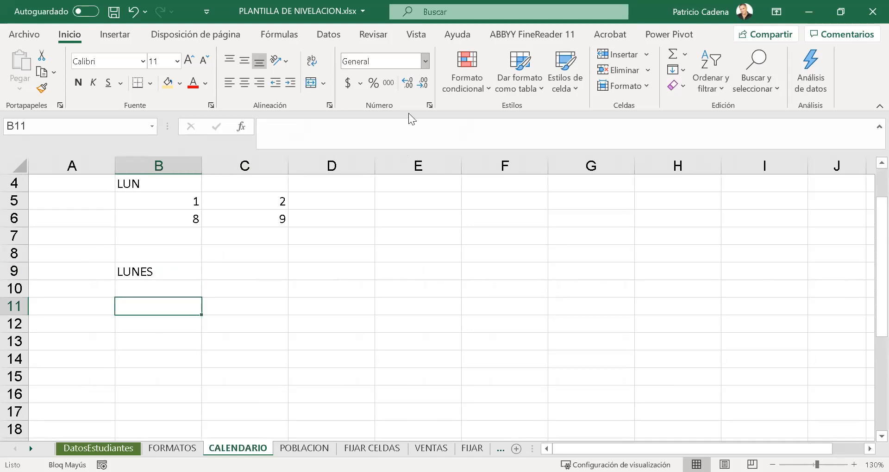
left_click(179, 274)
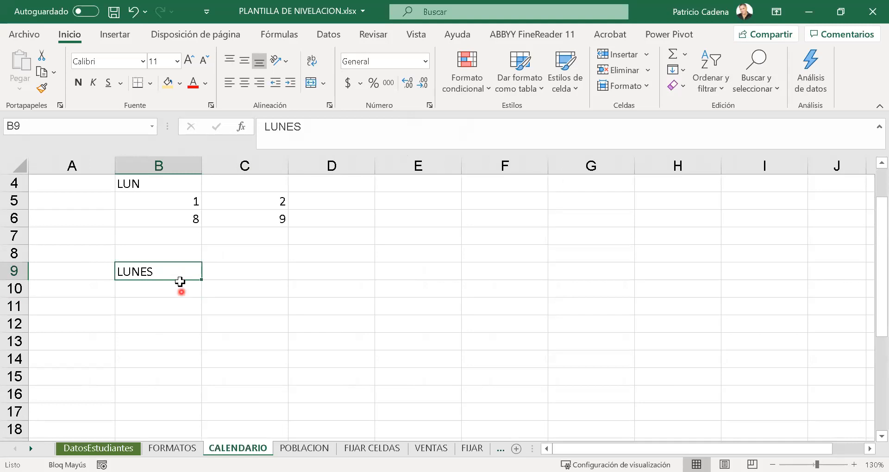
left_click(180, 282)
left_click(178, 274)
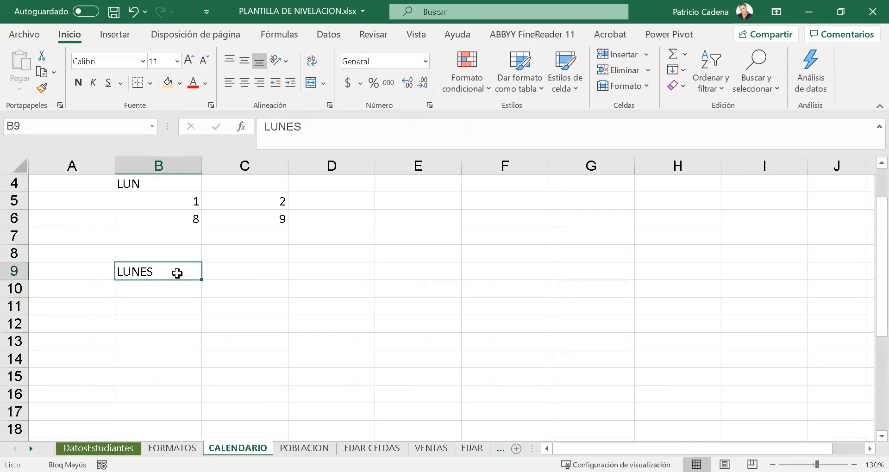
- Open the custom lists editor from the General section of the advanced Excel options
left_click(37, 38)
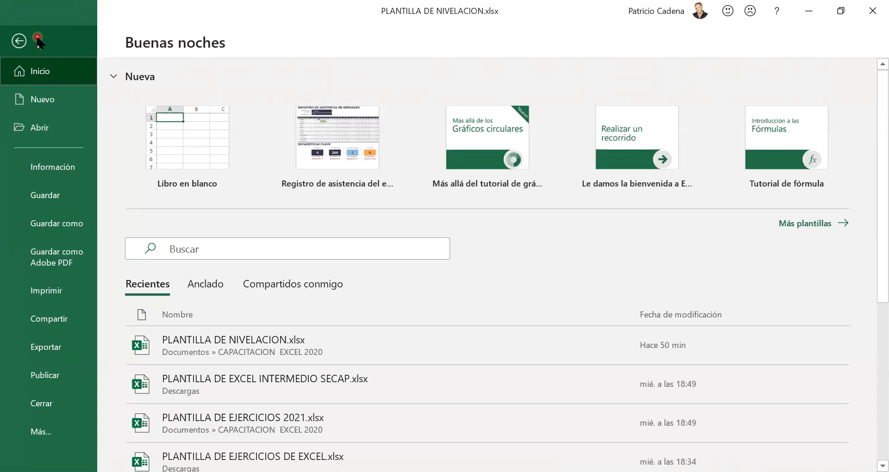
left_click(51, 427)
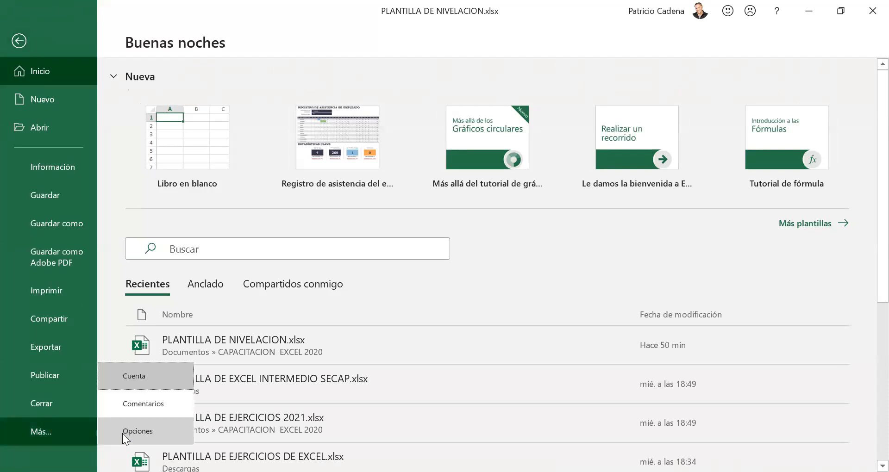
left_click(154, 423)
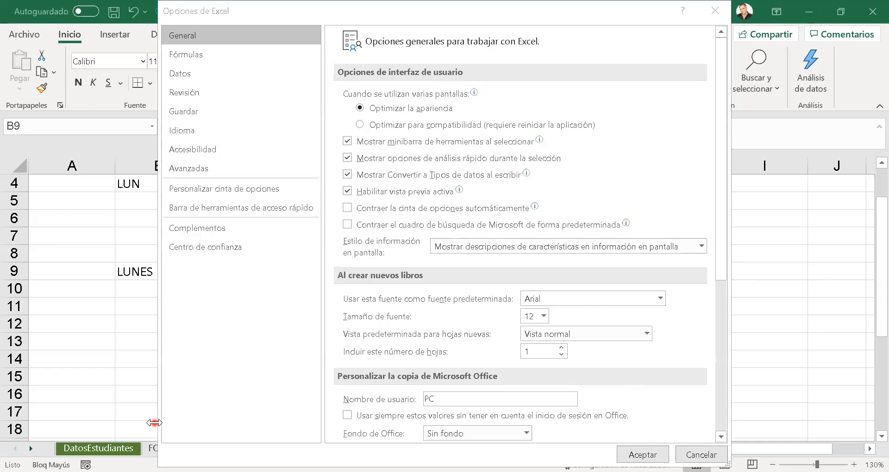
left_click(198, 210)
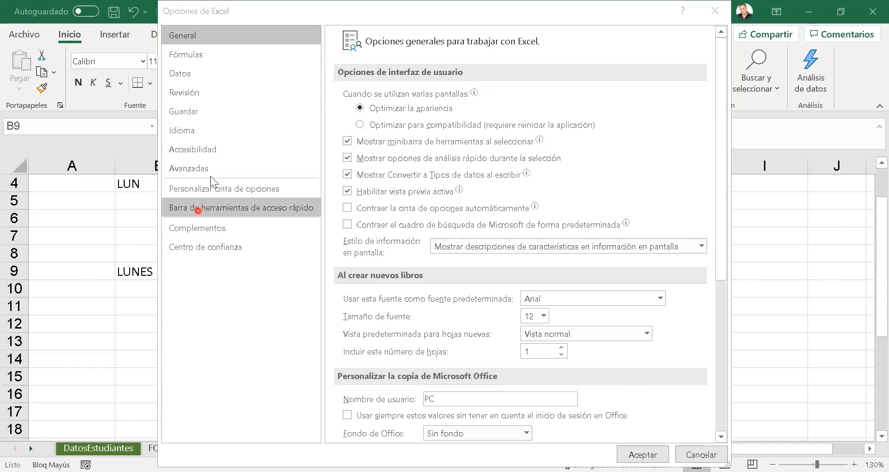
left_click(210, 171)
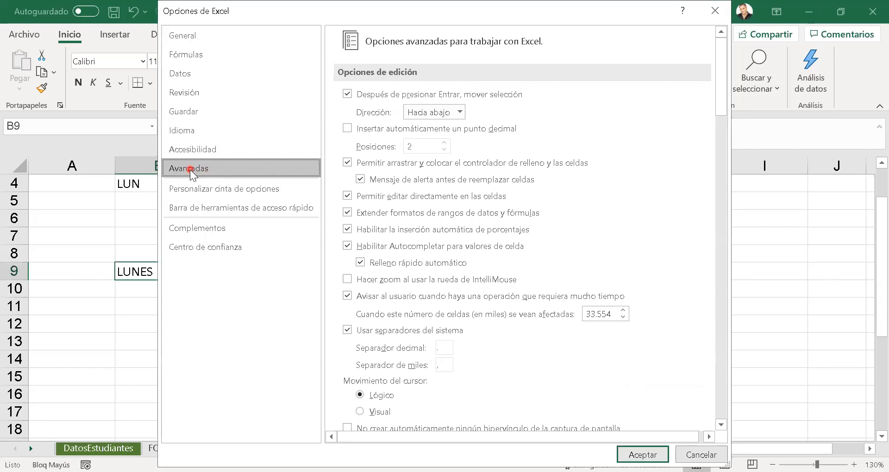
left_click(723, 96)
left_click_drag(726, 94, 718, 418)
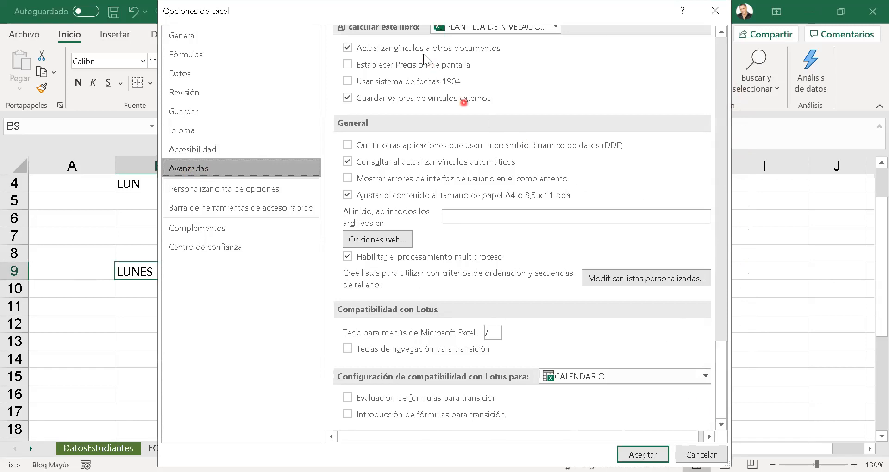
mouse_move(332, 115)
left_mouse_down()
mouse_move(486, 275)
mouse_move(712, 309)
mouse_move(717, 302)
left_mouse_up()
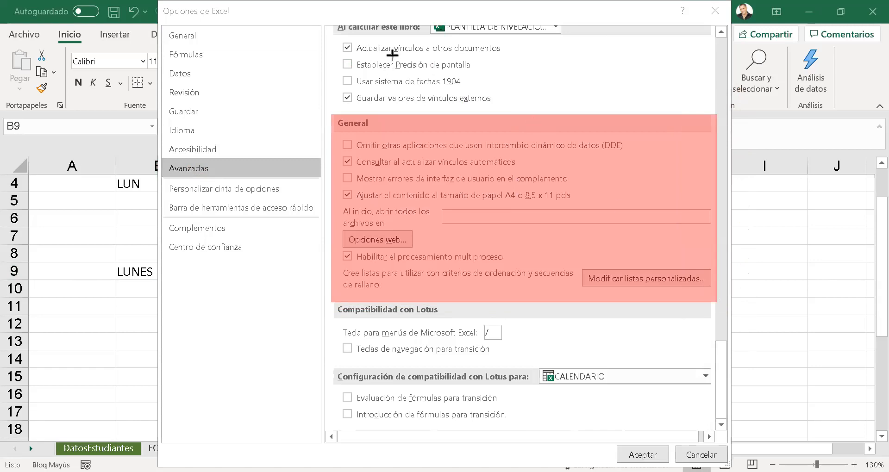
mouse_move(573, 250)
left_mouse_down()
mouse_move(639, 308)
mouse_move(713, 293)
left_mouse_up()
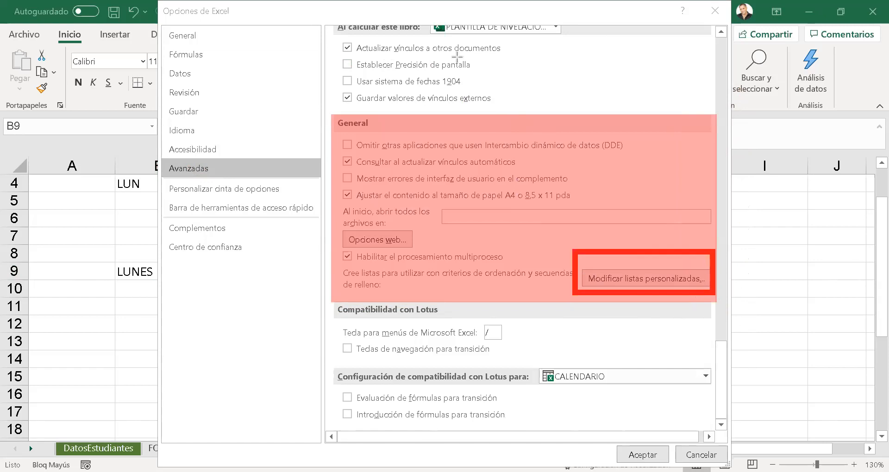
left_click_drag(799, 361, 673, 295)
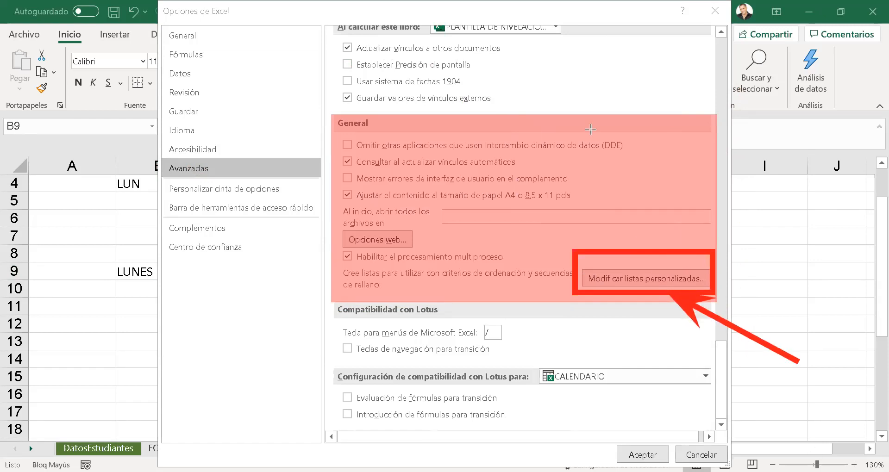
left_click(673, 214)
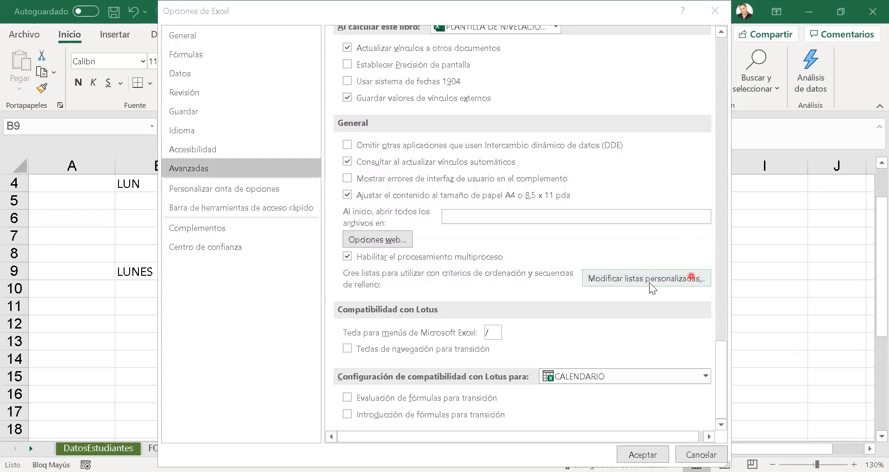
left_click(647, 280)
left_click_drag(516, 130, 390, 137)
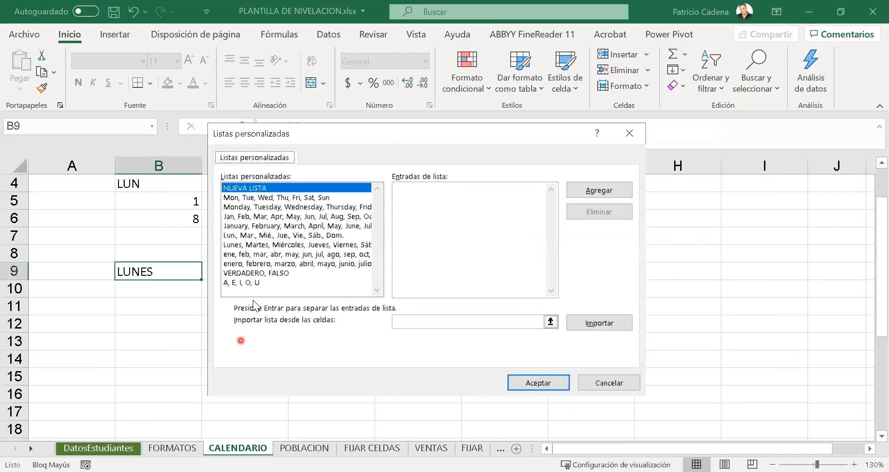
- Examine the entries of the A, E, I, O, U list and of the abbreviated English weekday list
left_click(254, 284)
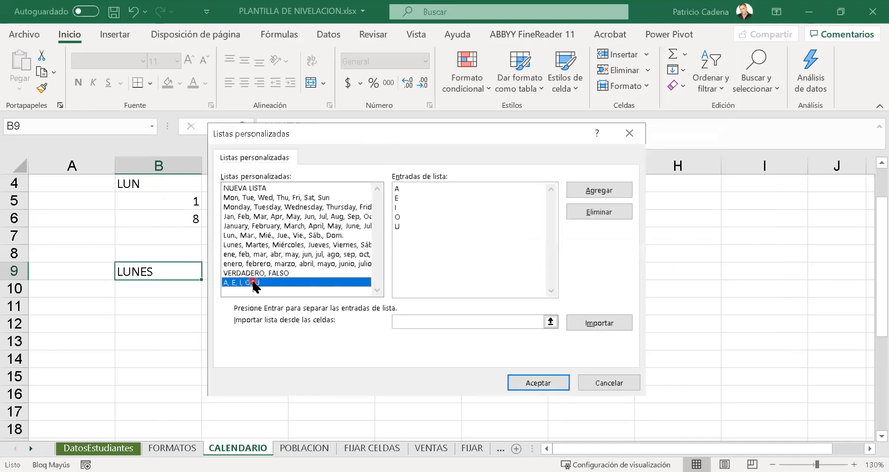
left_click(254, 199)
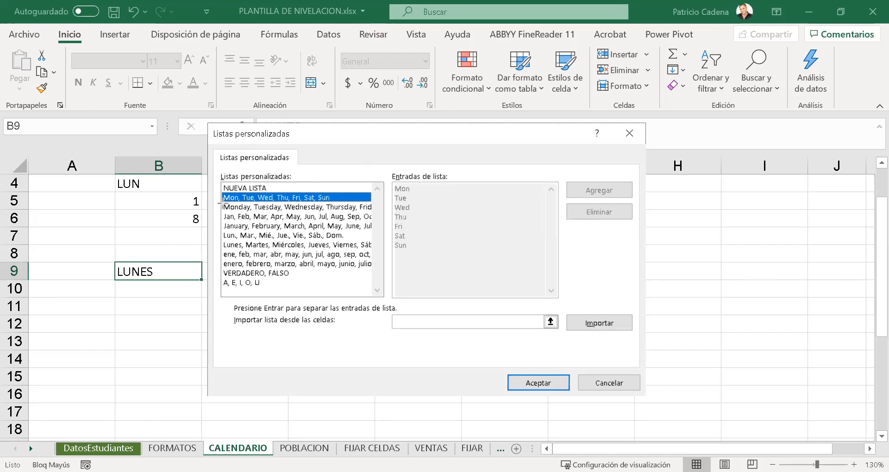
mouse_move(223, 203)
left_mouse_down()
mouse_move(234, 256)
mouse_move(371, 268)
left_mouse_up()
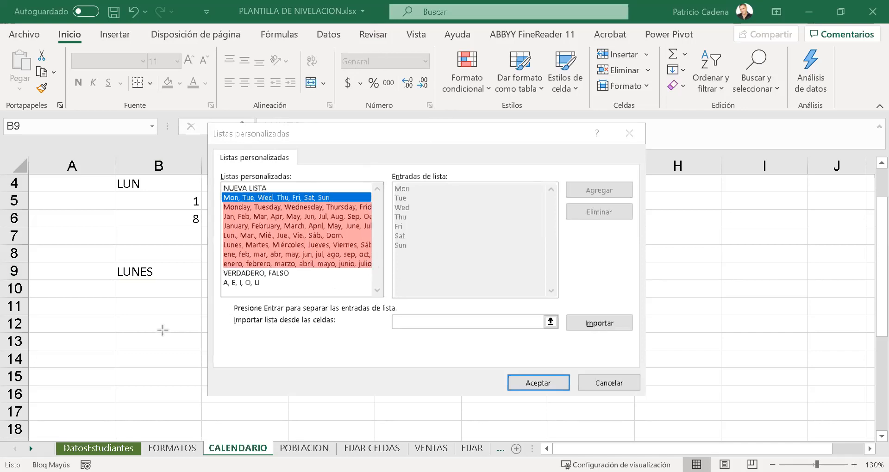
left_click_drag(170, 340, 223, 258)
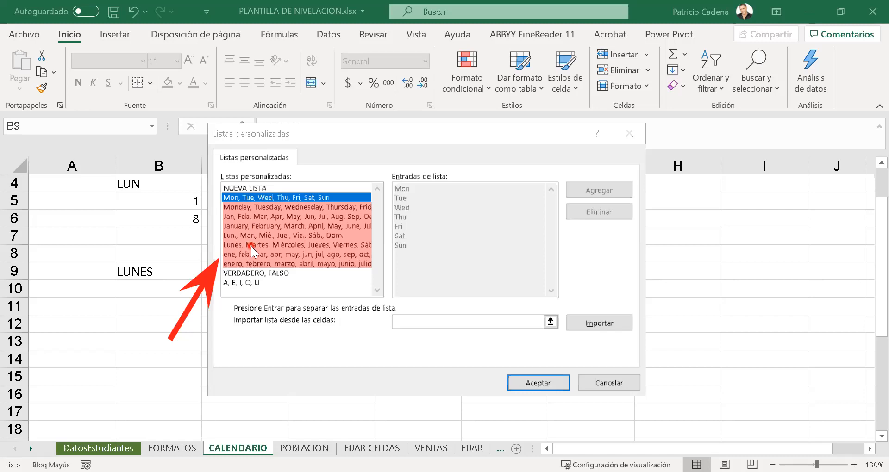
- Delete the custom list A, E, I, O, U
left_click(275, 283)
left_click(594, 211)
left_click(436, 280)
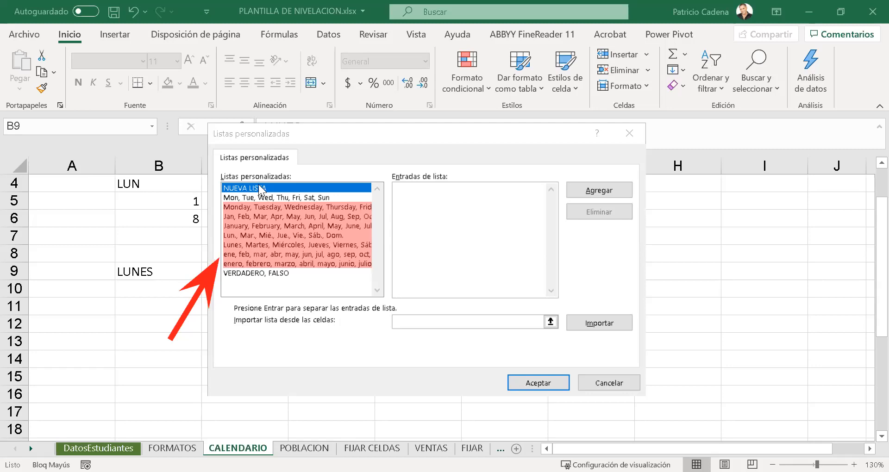
- Add a new custom list with the entries NORTE, CENTRO and SUR, and accept the Excel options
left_click(398, 184)
type("NORTE")
key("Return")
type("CENTRO")
key("Return")
type("SUR")
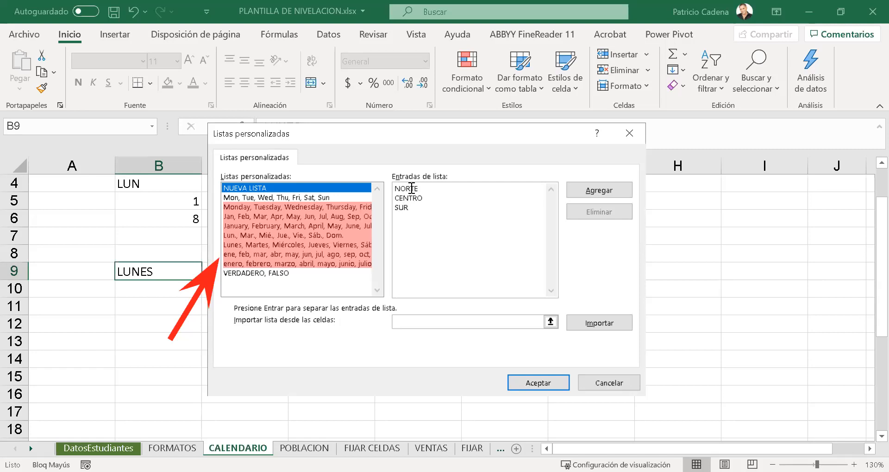
left_click(578, 190)
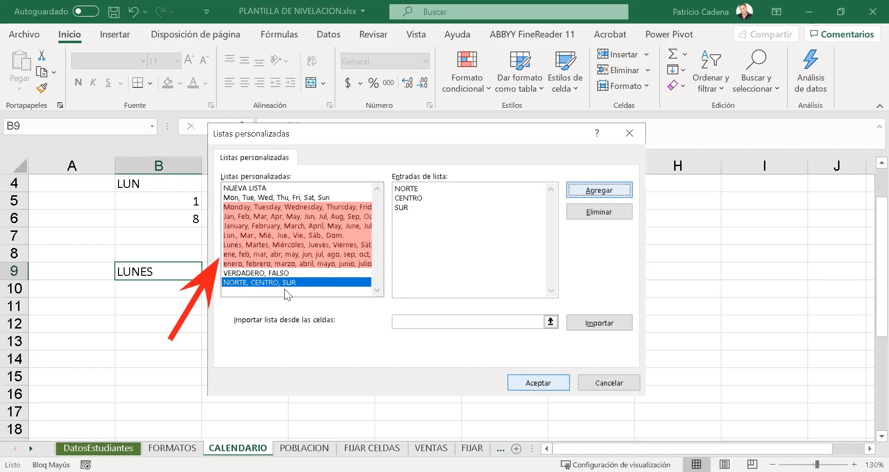
left_click(525, 380)
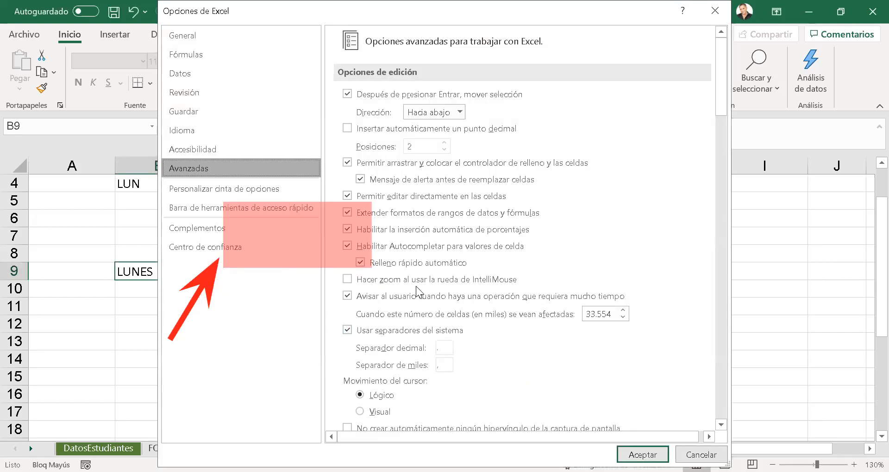
left_click(642, 454)
- Replace the content of B9 with NORTE and autofill the custom series down to B17
left_click(172, 266)
left_click(168, 300)
left_click(168, 267)
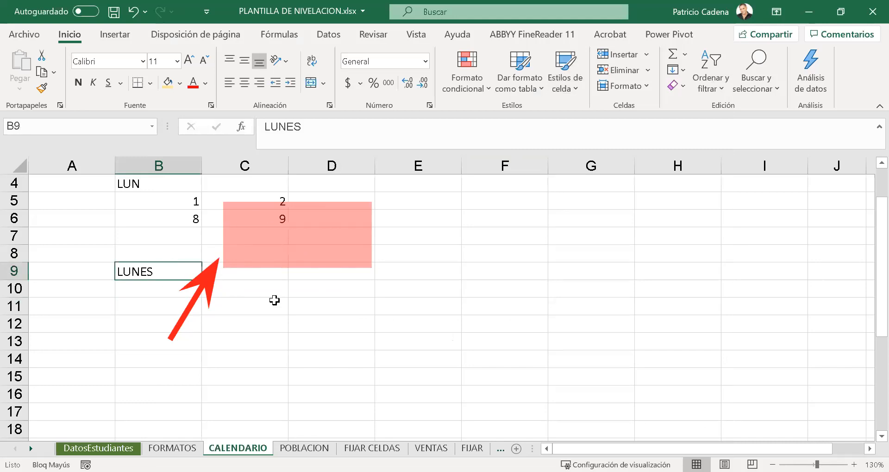
type("NORTE")
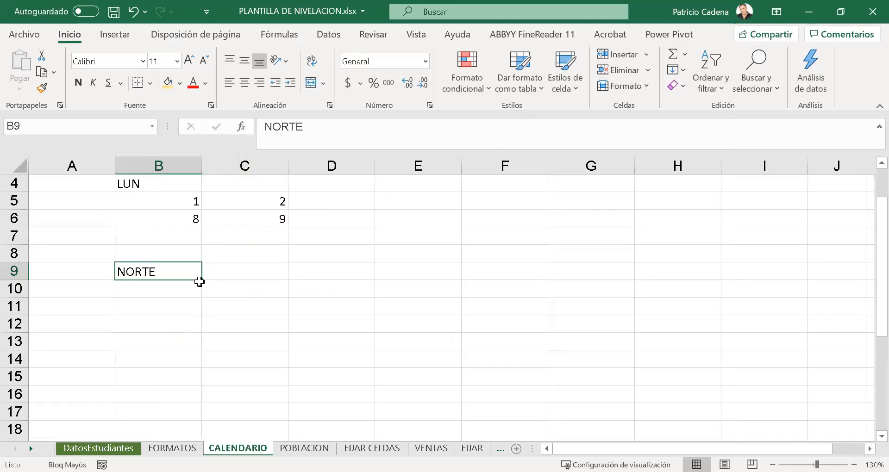
left_click_drag(203, 280, 198, 418)
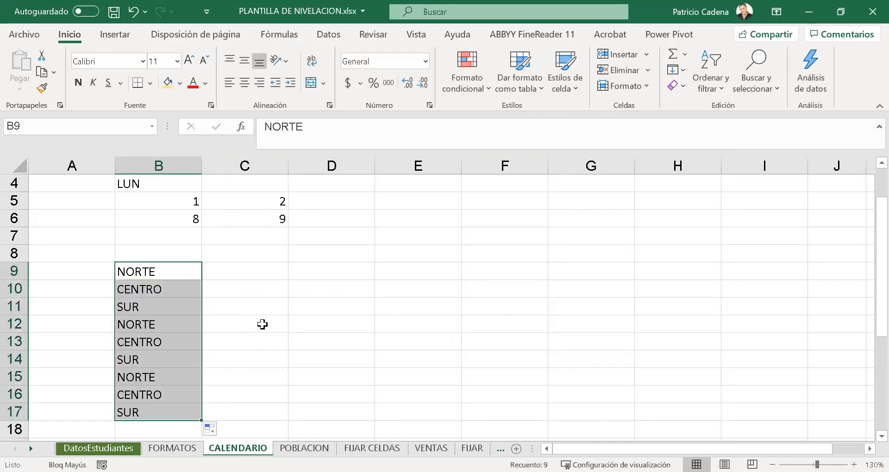
left_click(172, 286)
left_click_drag(172, 275, 165, 345)
left_click(241, 341)
- Enter LUNES in C9 and autofill the weekdays down to DOMINGO in C15
scroll(241, 341, "up", 2)
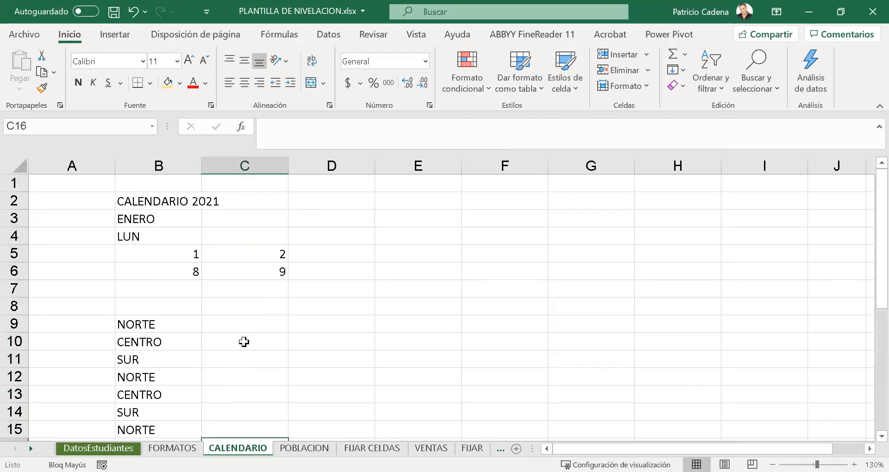
left_click(238, 309)
left_click(230, 327)
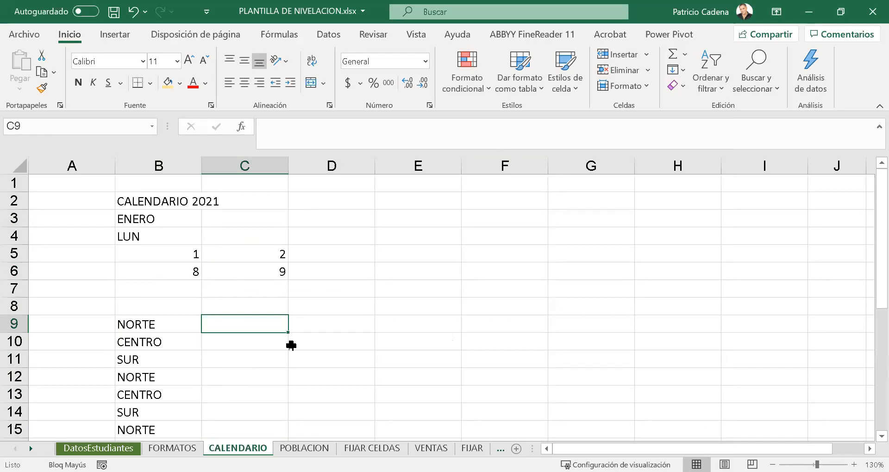
type("LUNES")
key("Return")
key("Up")
left_click_drag(288, 333, 276, 430)
- Enter ENERO in D9 and autofill the months down to DICIEMBRE in D20
left_click(322, 319)
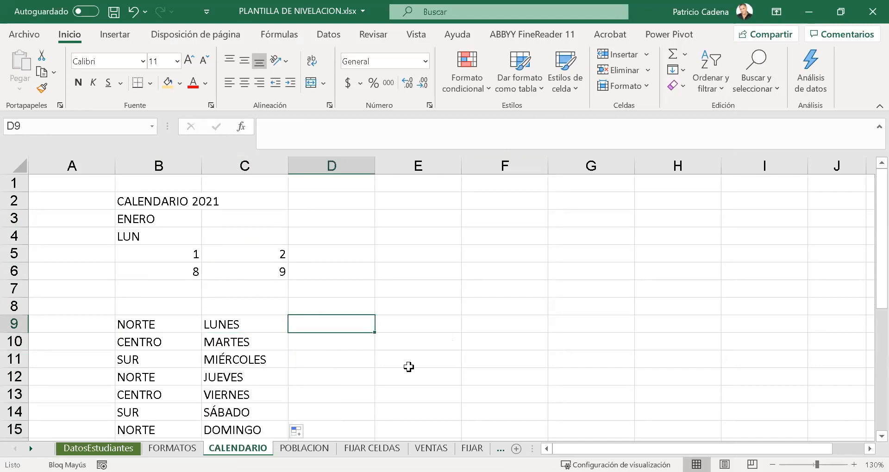
type("ENERO")
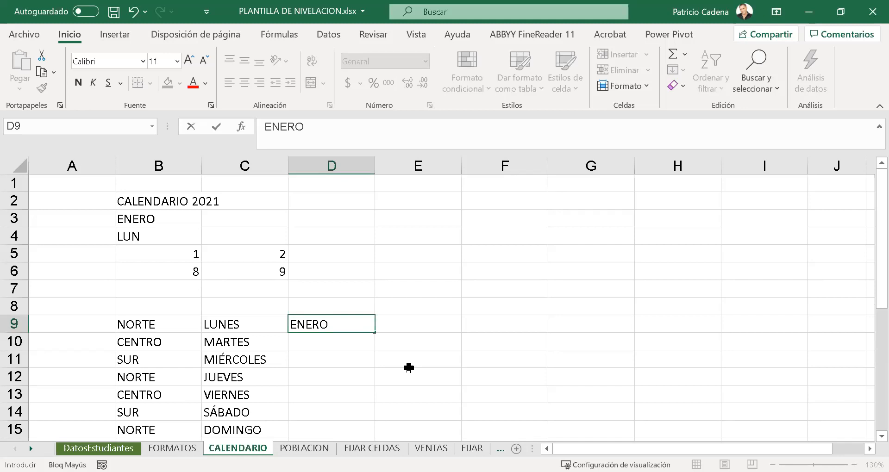
left_click(408, 369)
left_click(368, 324)
left_click_drag(374, 333, 360, 422)
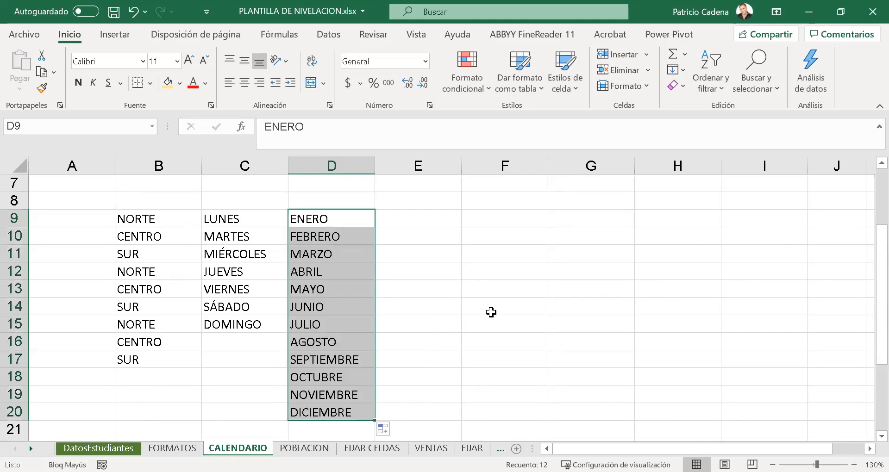
left_click(333, 292)
left_click(136, 253)
left_click(148, 290)
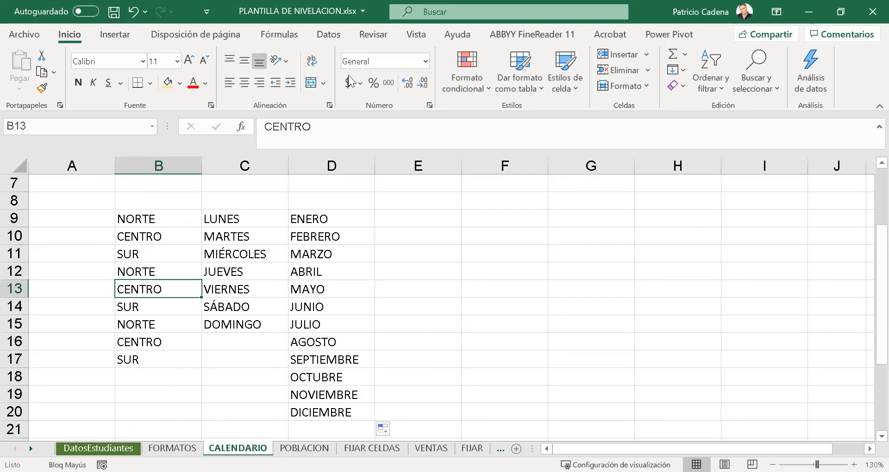
key("alt+Tab")
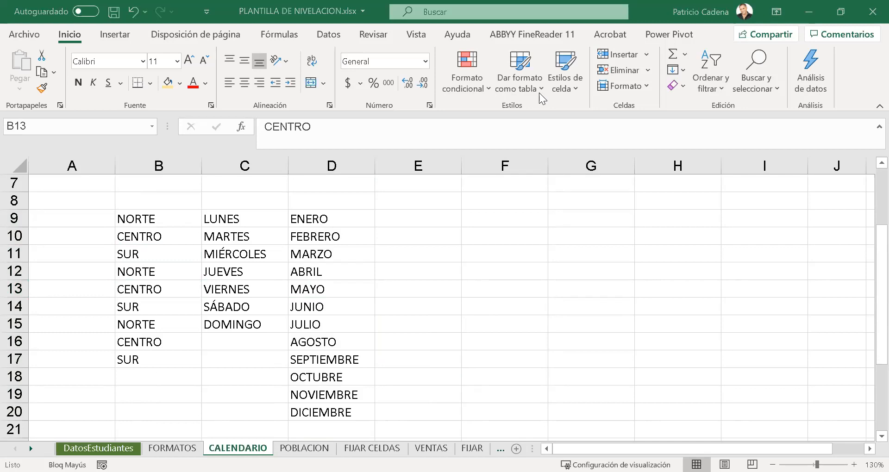
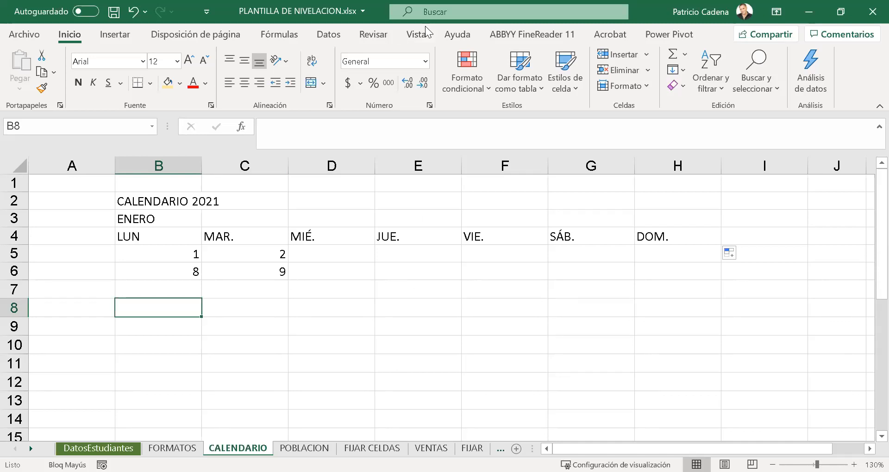
key("ctrl+shift+d")
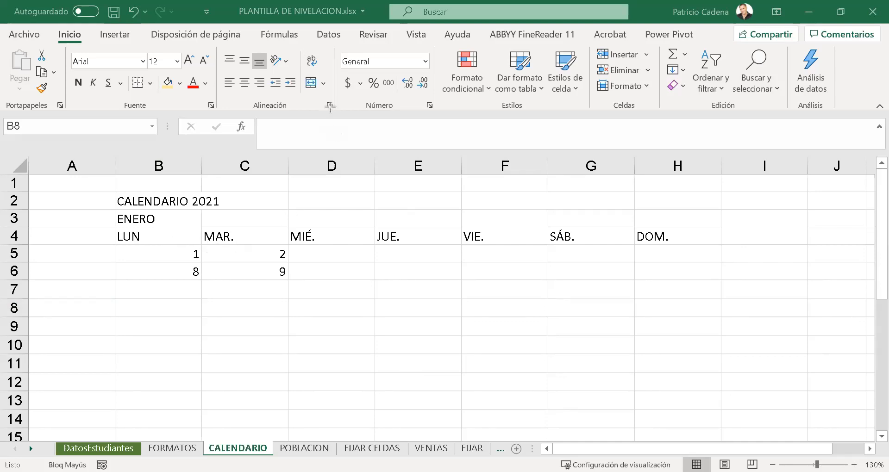
mouse_move(154, 245)
left_mouse_down()
mouse_move(274, 290)
mouse_move(293, 288)
left_mouse_up()
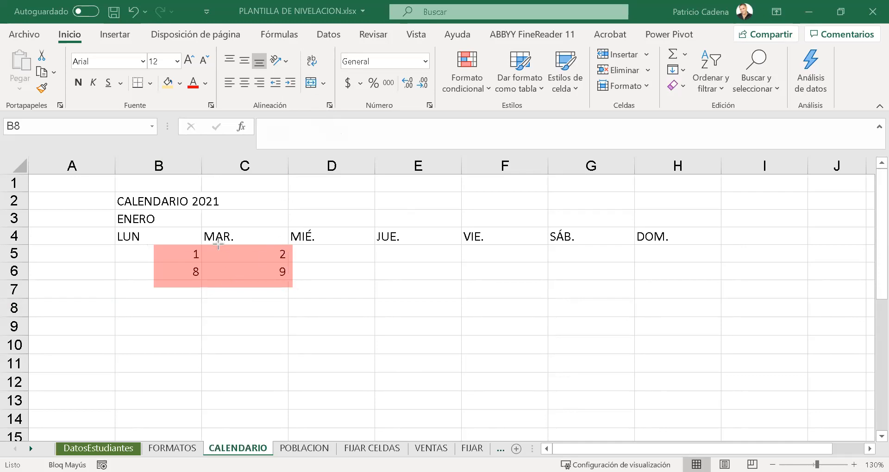
mouse_move(236, 254)
left_mouse_down()
mouse_move(458, 270)
mouse_move(317, 265)
mouse_move(277, 254)
left_mouse_up()
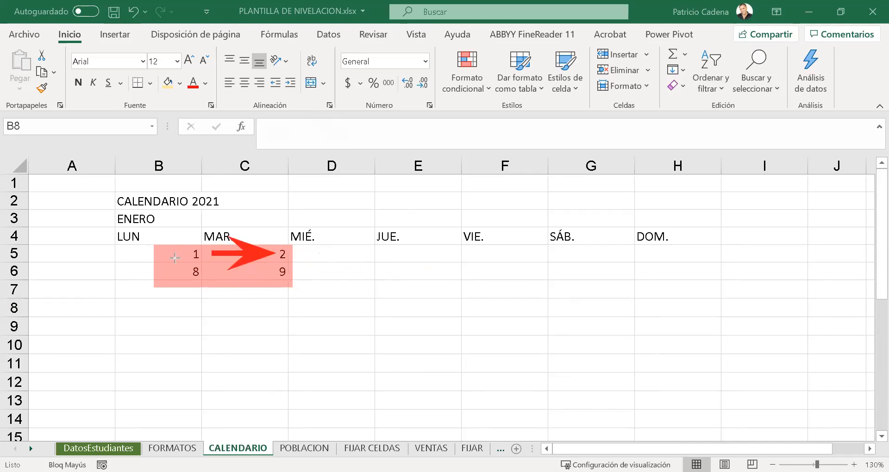
left_click_drag(175, 241, 175, 310)
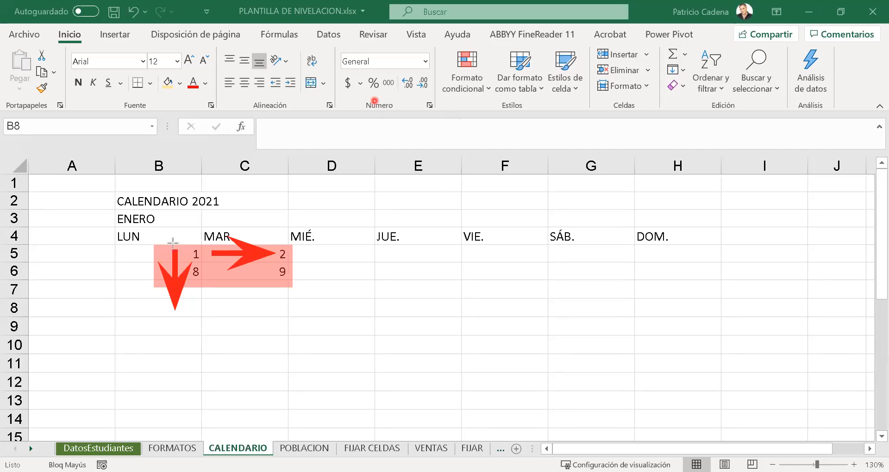
left_click_drag(158, 236, 299, 295)
key("ctrl+z")
left_click_drag(157, 242, 295, 290)
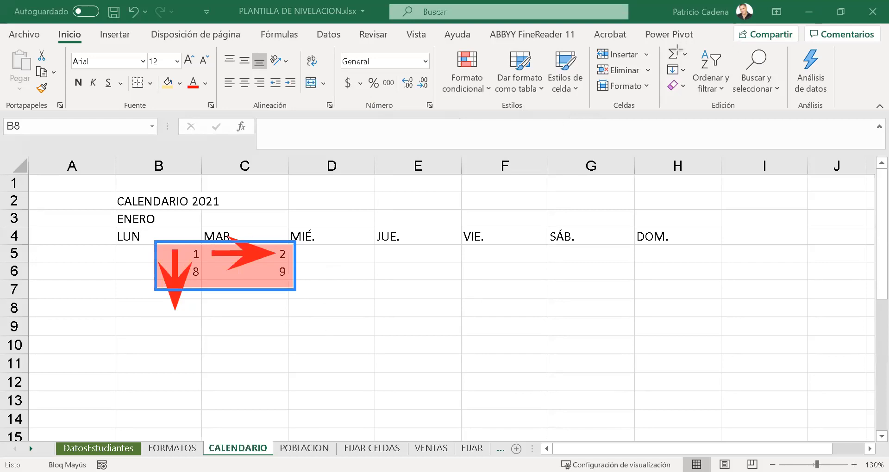
key("Escape")
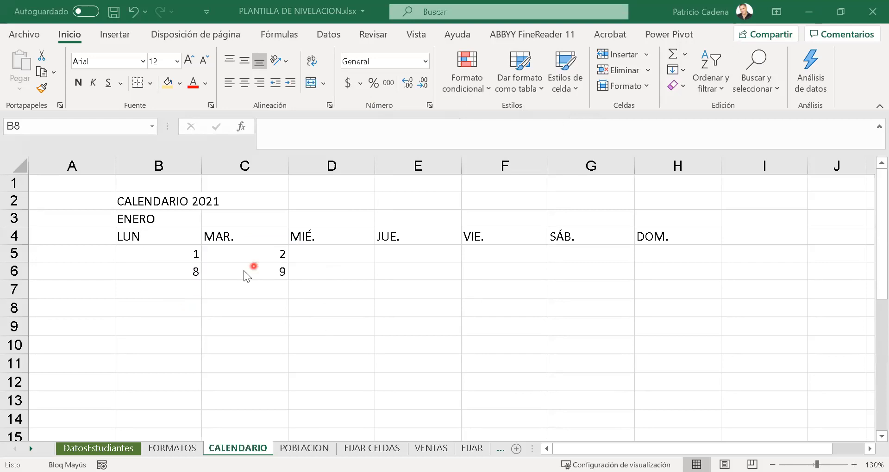
- Autofill the day numbers from B5:C6 across to column H and down to row 9
left_click_drag(175, 250, 252, 273)
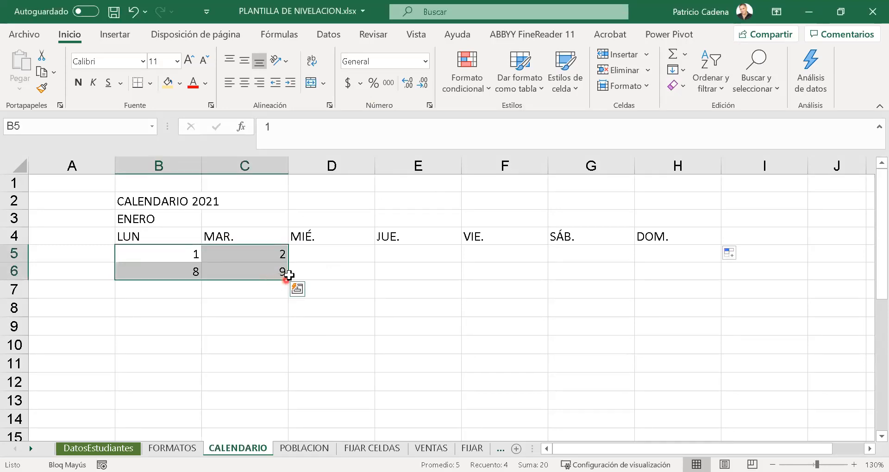
left_click_drag(289, 281, 708, 280)
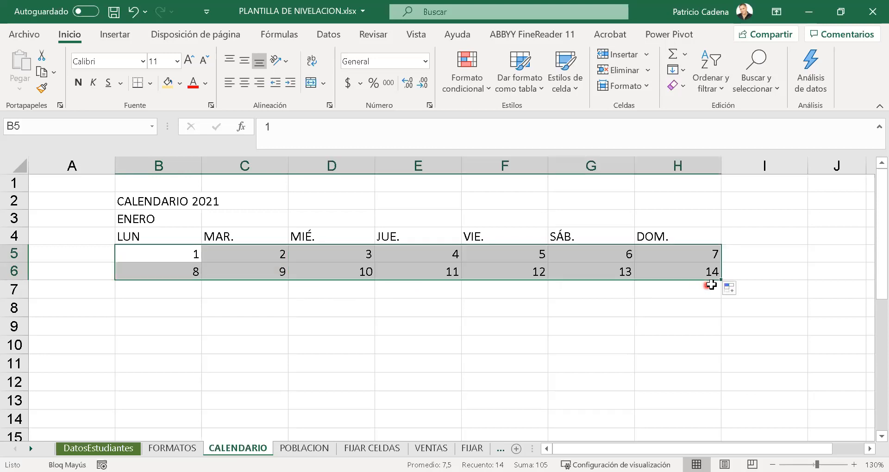
left_click_drag(722, 282, 726, 341)
left_click(663, 368)
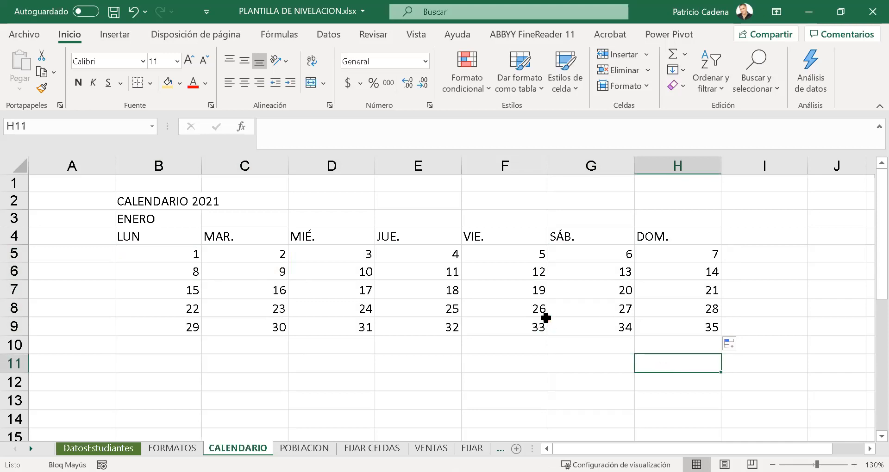
left_click(313, 297)
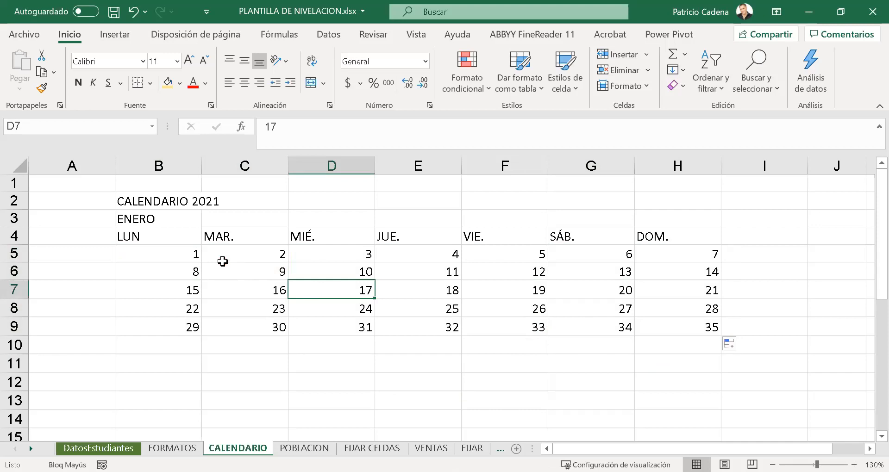
- Undo the two day-number fills, keeping only the starting values in B5:C6
key("ctrl+z")
key("ctrl+z")
left_click(264, 359)
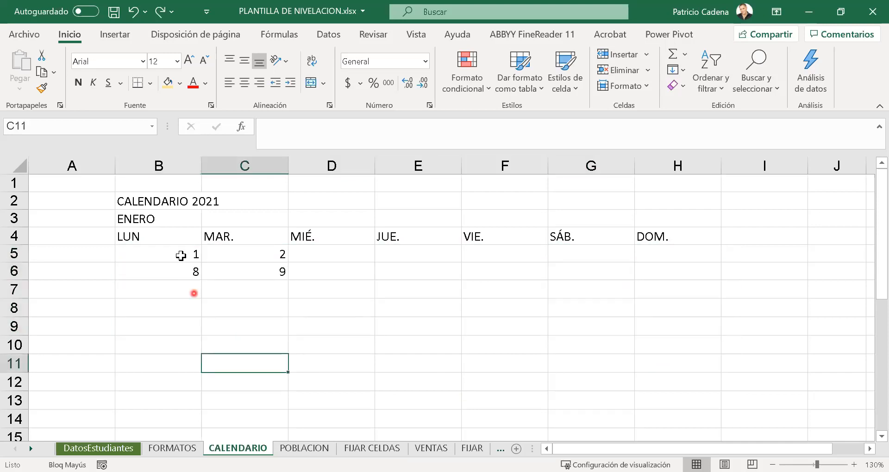
- Replace the values in B5:C6 with 10 and 20 in row 5, and 110 and 120 in row 6
left_click(181, 254)
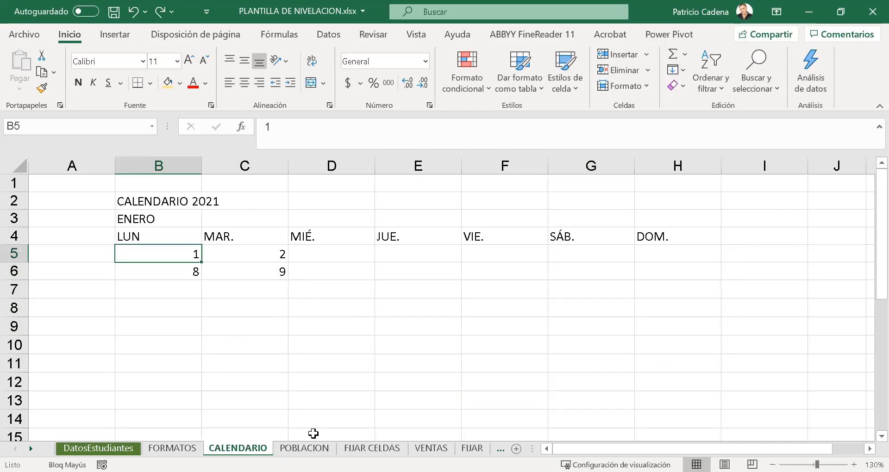
type("10")
key("Tab")
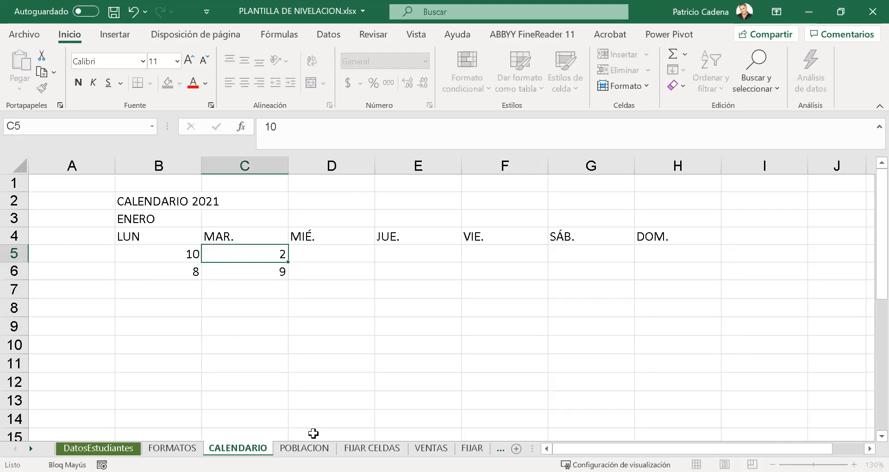
type("20")
key("Return")
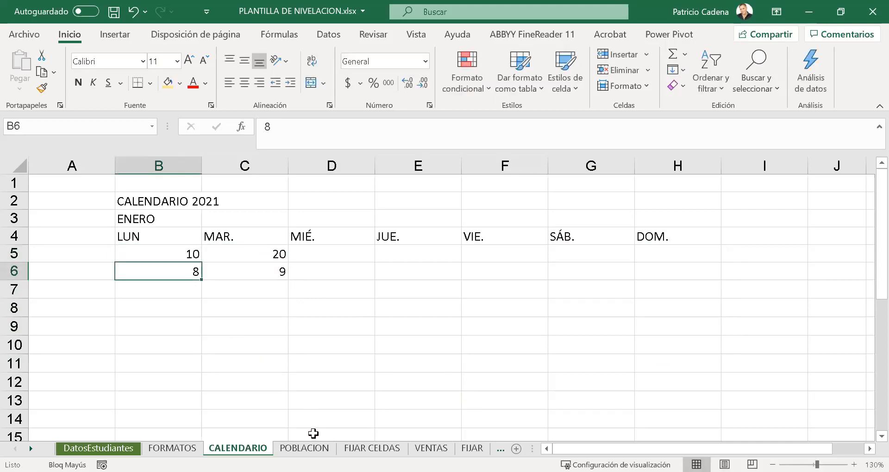
type("110")
key("Tab")
type("120")
key("Return")
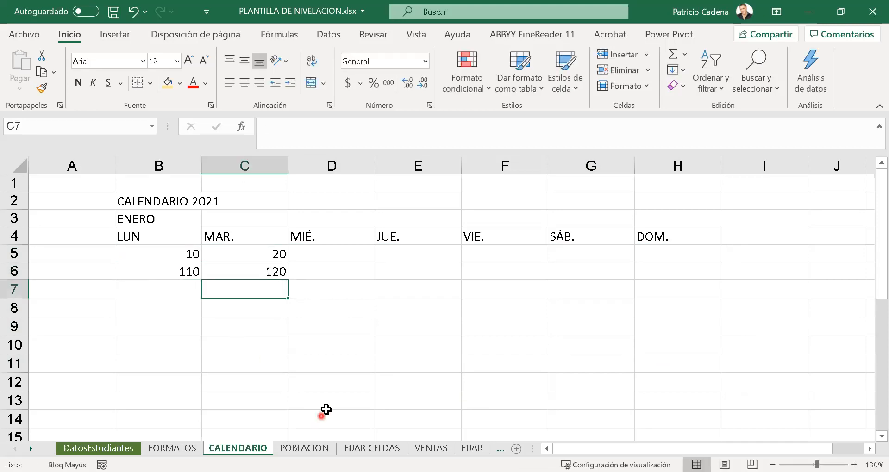
- Autofill the tens series from B5:C6 across to column K and down to row 13
left_click_drag(185, 254, 183, 265)
left_click(192, 306)
left_click(179, 257)
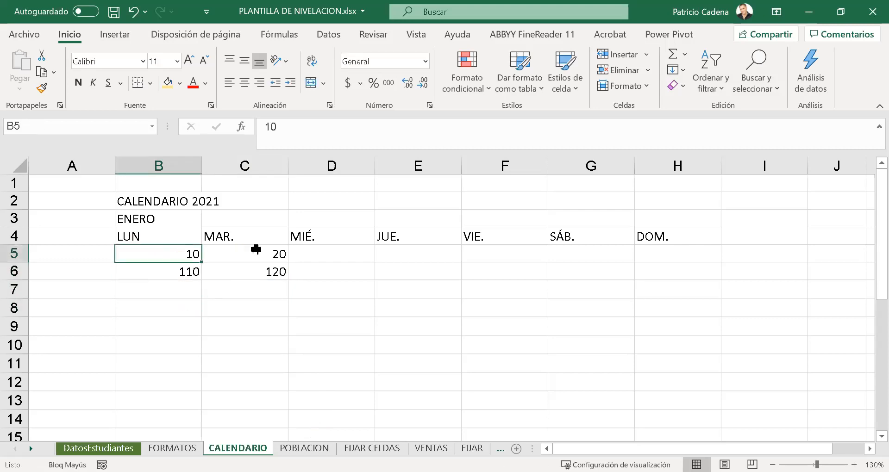
left_click(229, 253)
left_click(253, 276)
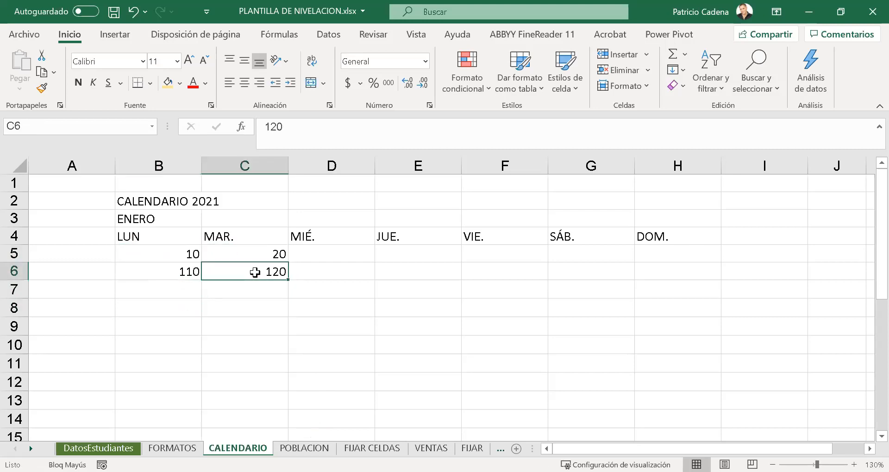
left_click(221, 316)
mouse_move(179, 254)
left_mouse_down()
mouse_move(246, 284)
mouse_move(261, 264)
mouse_move(477, 277)
mouse_move(872, 267)
mouse_move(478, 282)
mouse_move(524, 285)
mouse_move(522, 418)
left_mouse_up()
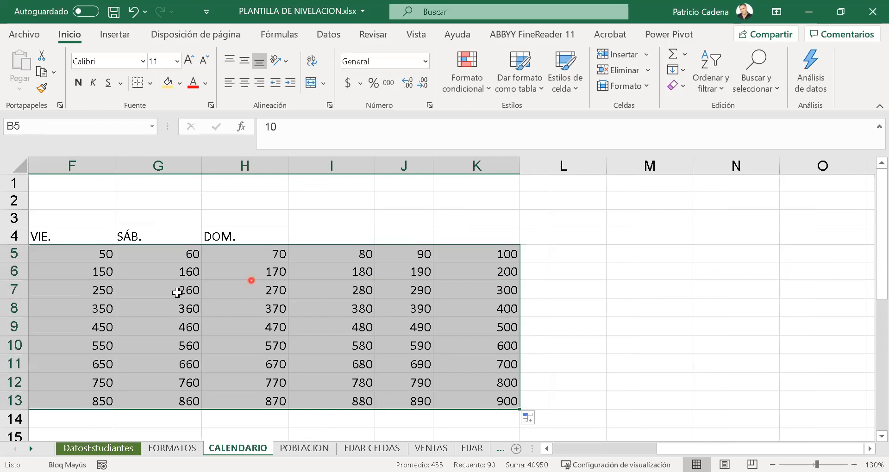
scroll(99, 288, "down", 1)
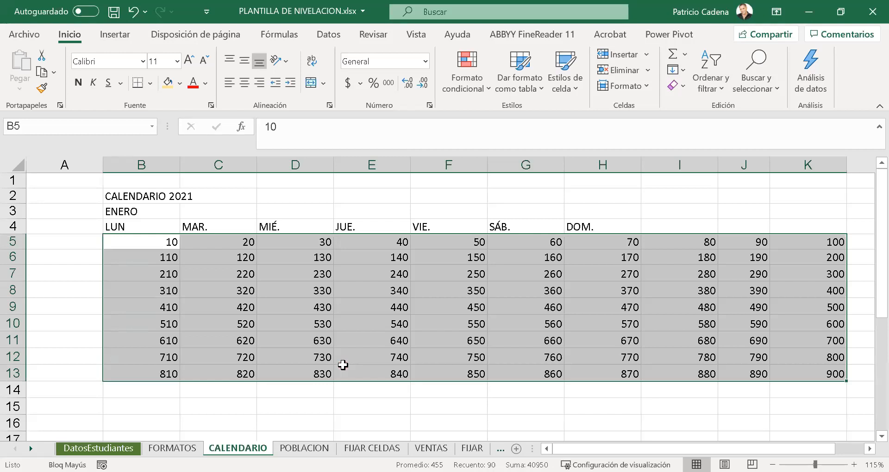
- Undo the tens series fill back to the four starting cells B5:C6
scroll(343, 365, "up", 1)
key("ctrl+z")
key("ctrl+z")
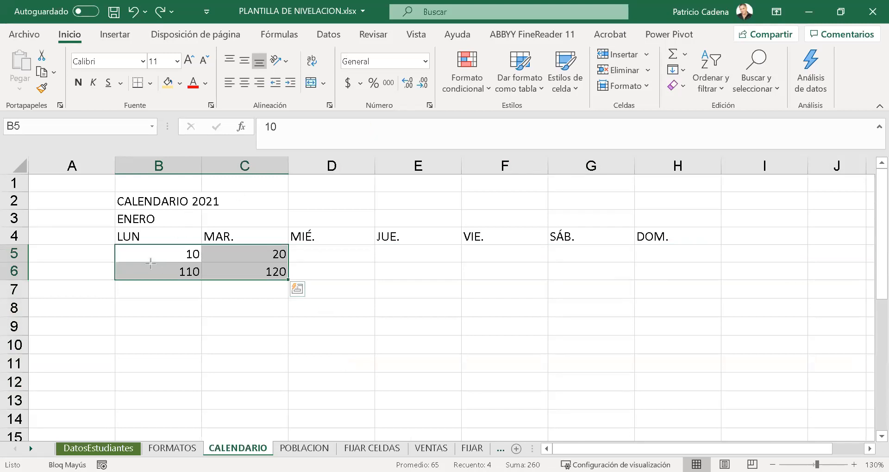
left_click_drag(143, 242, 297, 289)
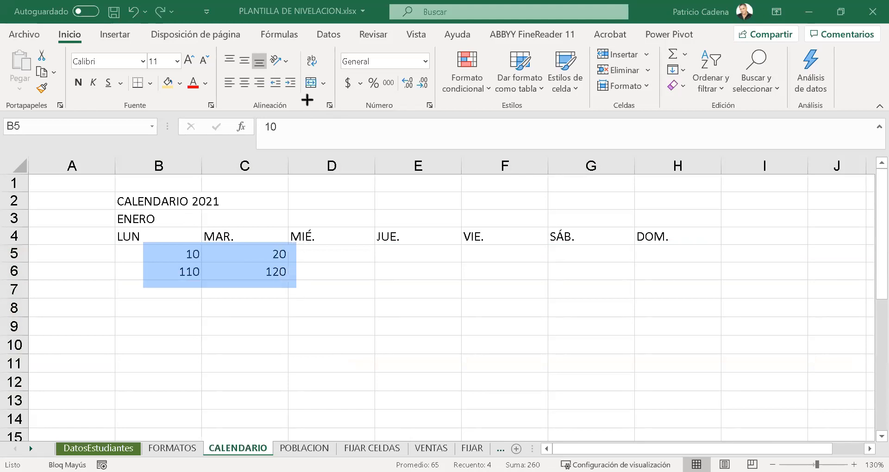
mouse_move(165, 252)
left_mouse_down()
mouse_move(166, 347)
mouse_move(165, 302)
left_mouse_up()
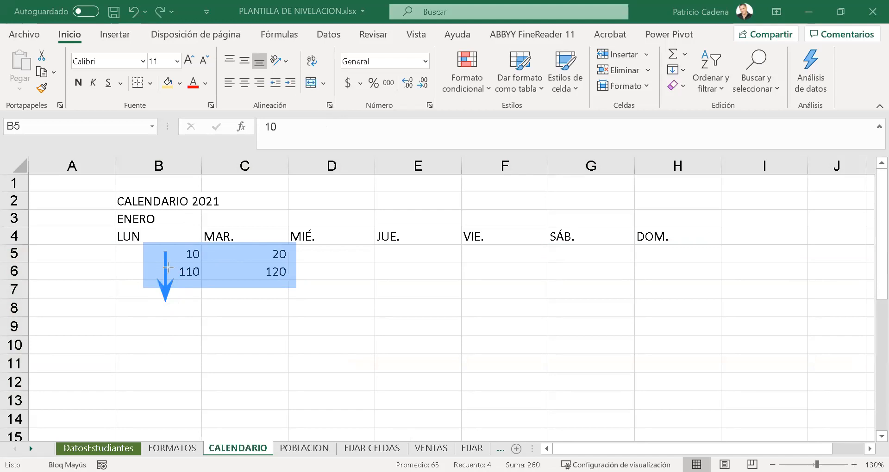
left_click_drag(210, 252, 267, 252)
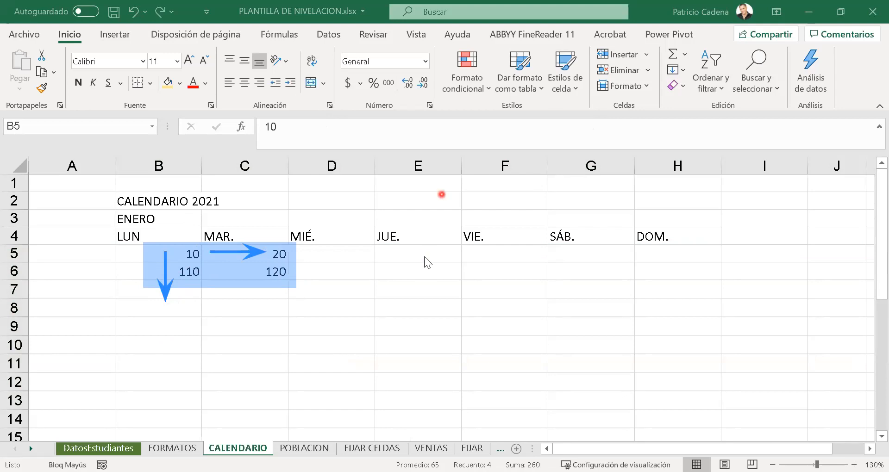
key("Escape")
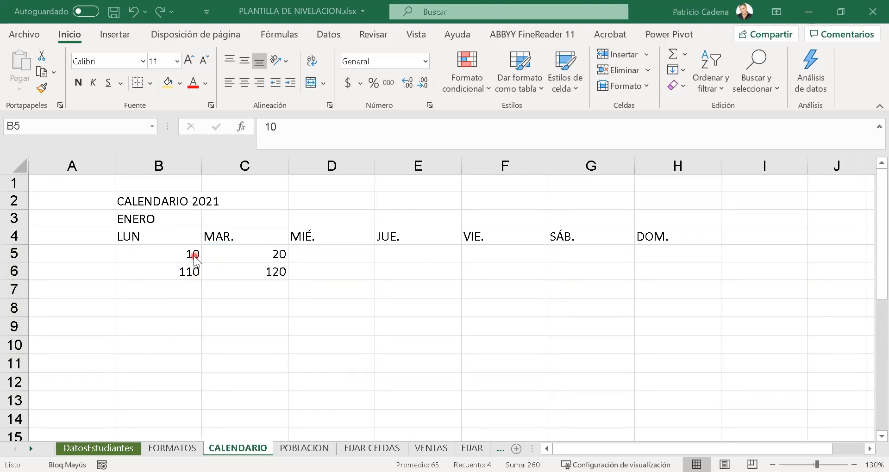
- Delete the contents of B5:C6 and select B6 as the new starting cell
key("Delete")
left_click(194, 291)
left_click(186, 256)
left_click(181, 270)
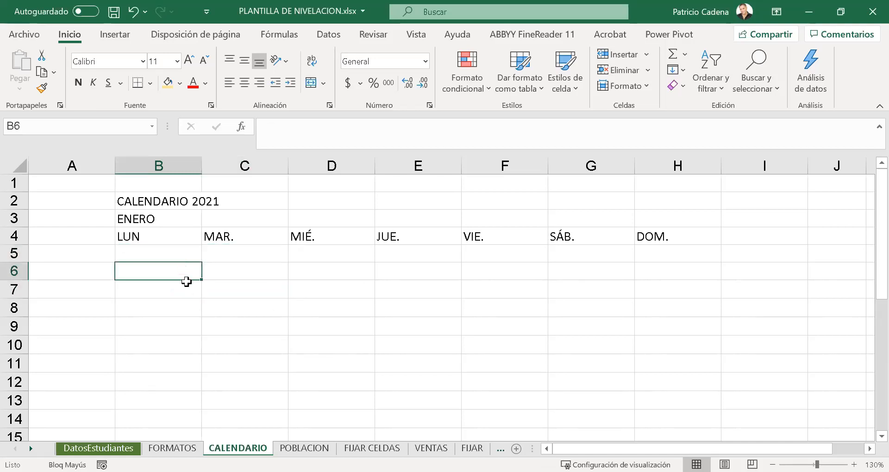
- Enter 5 and 10 in B6:C6, and 55 and 60 in B7:C7
type("5")
key("Tab")
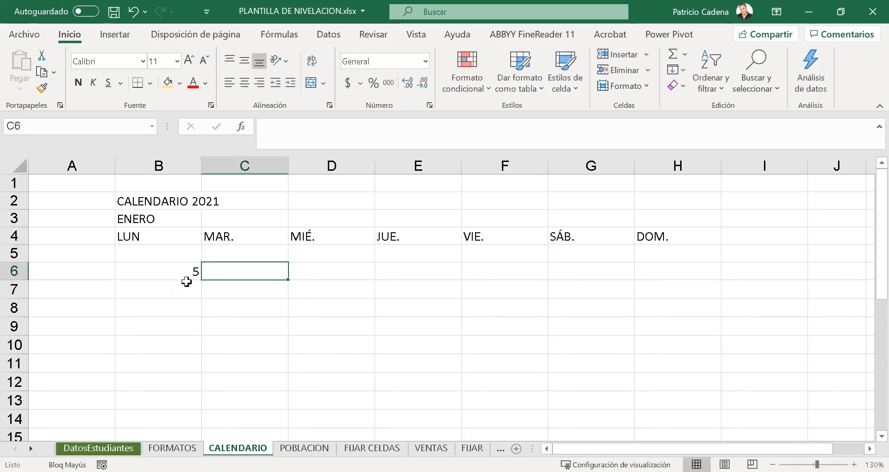
type("10")
left_click(187, 280)
left_click(187, 281)
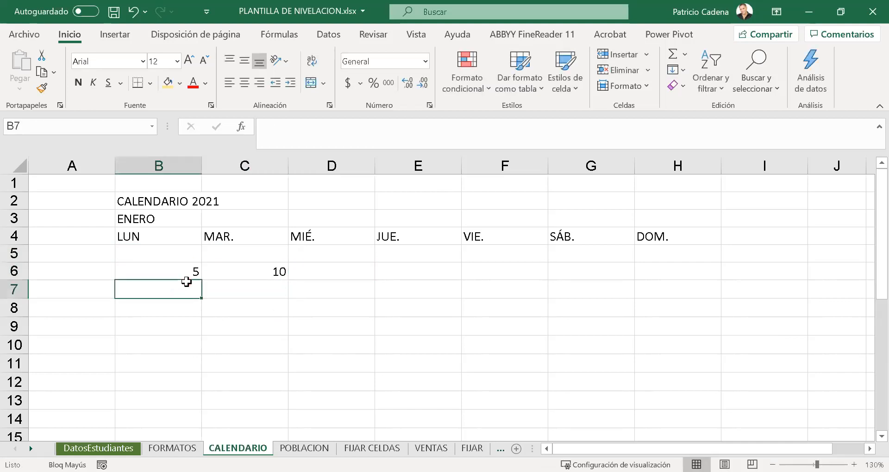
type("55")
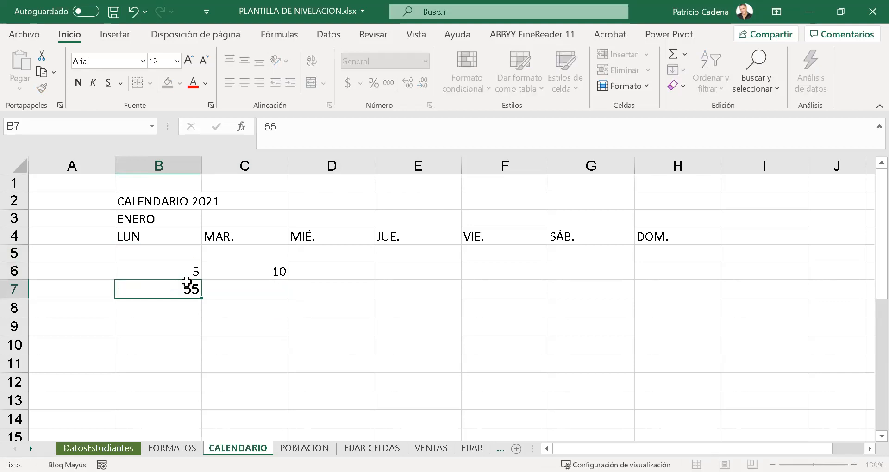
key("Tab")
type("60")
key("Return")
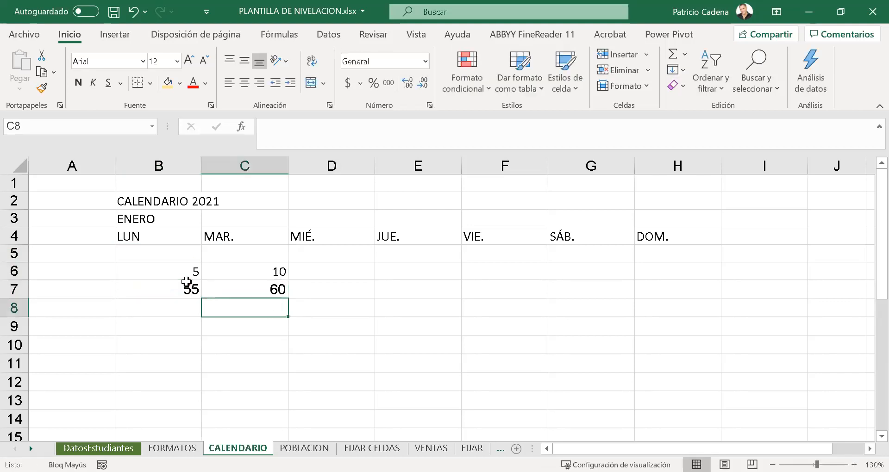
- Autofill the series of fives from B6:C7 across to column K
left_click_drag(185, 276, 602, 298)
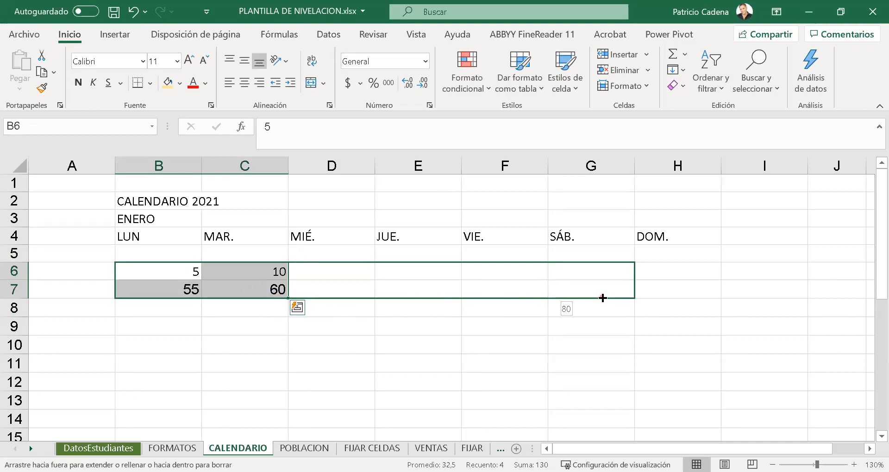
left_click_drag(602, 298, 847, 300)
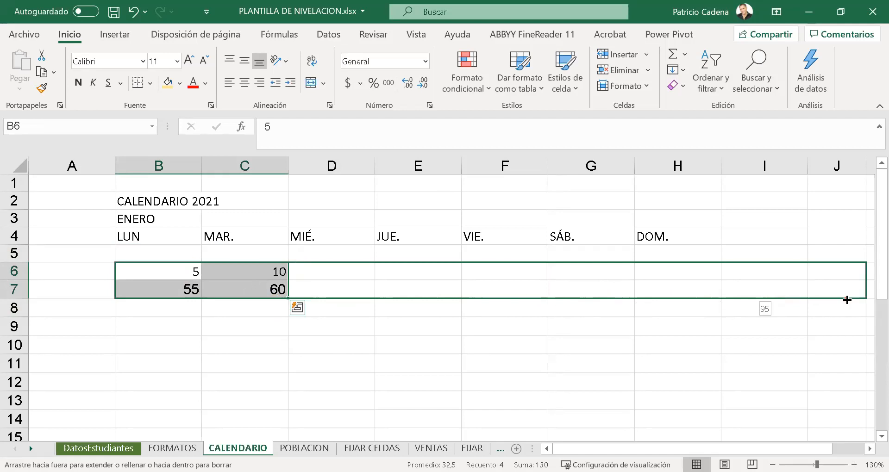
left_click_drag(847, 300, 847, 301)
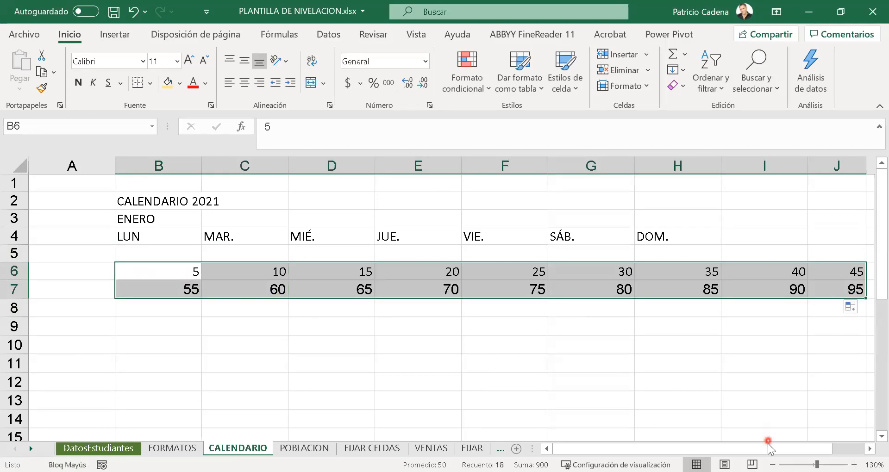
left_click_drag(810, 449, 841, 449)
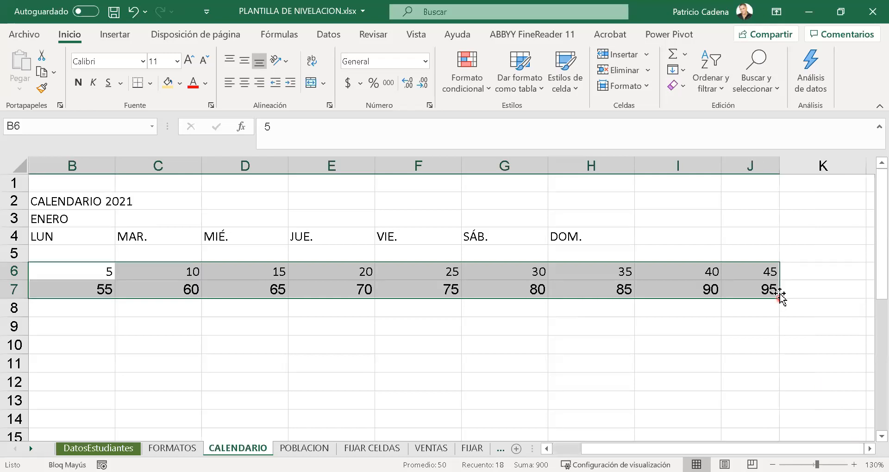
left_click(781, 300)
left_click_drag(701, 269, 832, 301)
- Extend the B6:K7 series down to row 11 and clear the formatting of B6:K11
left_click(700, 331)
left_click_drag(83, 272, 839, 378)
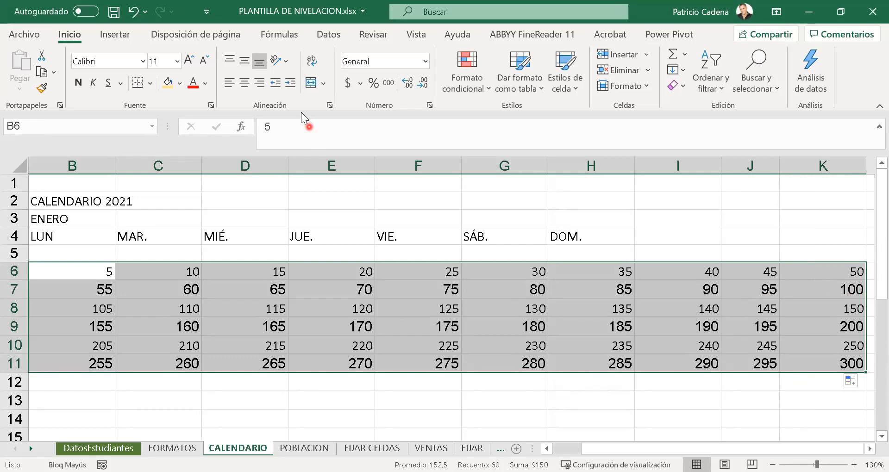
left_click(682, 89)
left_click(691, 123)
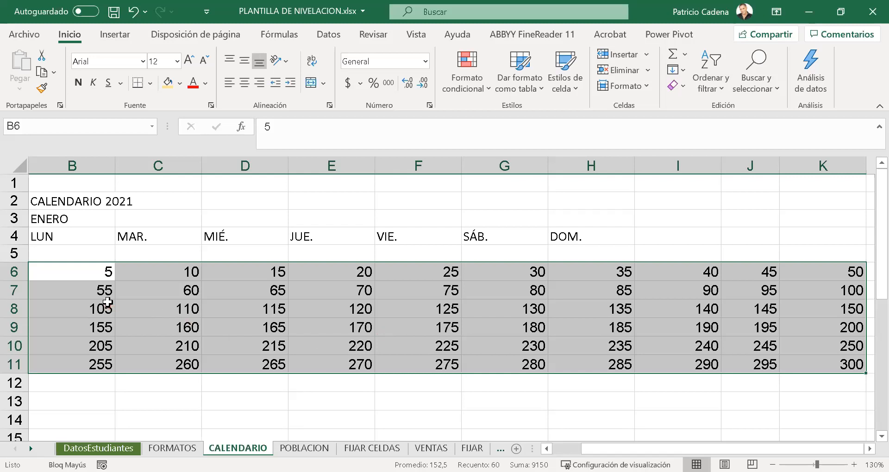
- Delete the autofilled numbers around B6:C7, keeping only the four starting values
left_click_drag(107, 303, 801, 375)
key("Delete")
left_click_drag(264, 258, 841, 315)
key("Delete")
left_click(432, 382)
left_click_drag(86, 273, 158, 286)
left_click(343, 333)
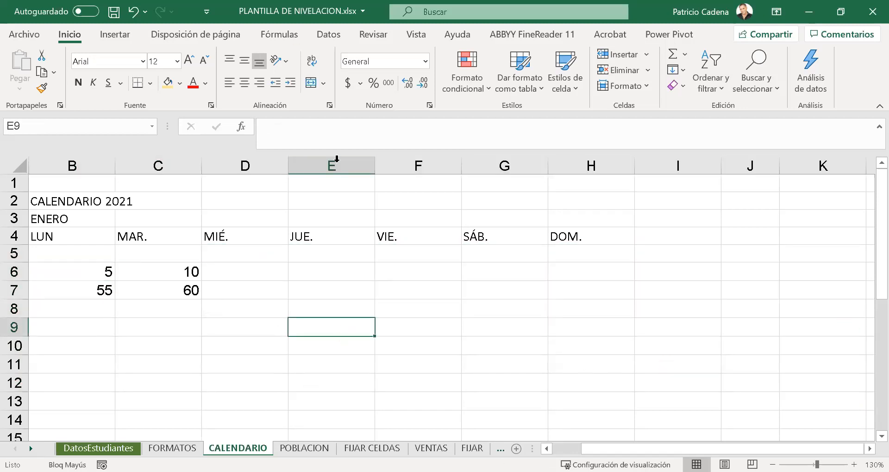
mouse_move(77, 249)
left_mouse_down()
mouse_move(113, 288)
mouse_move(203, 308)
left_mouse_up()
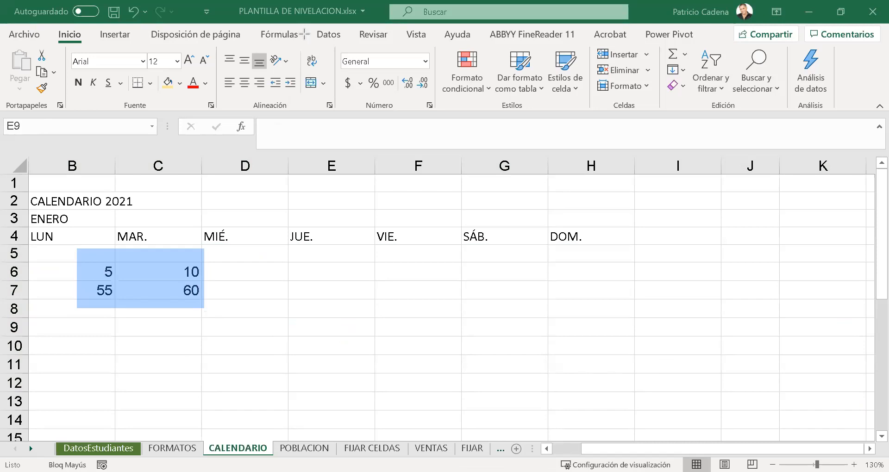
mouse_move(307, 397)
left_mouse_down()
mouse_move(202, 344)
mouse_move(179, 300)
left_mouse_up()
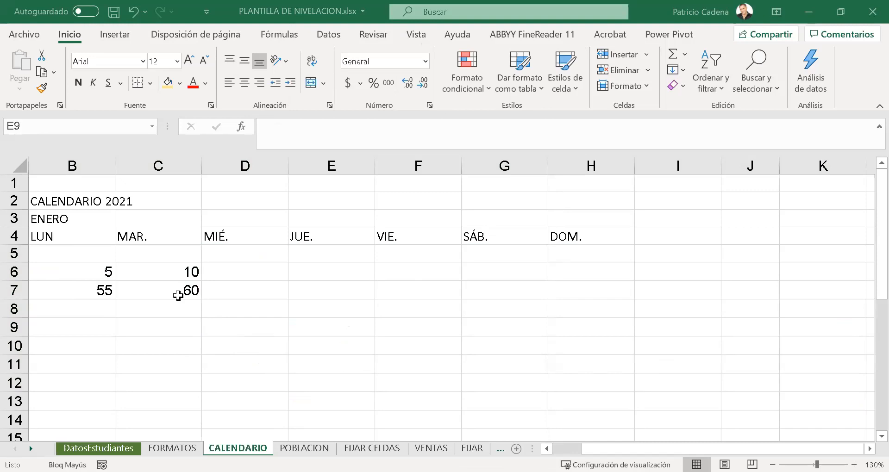
- Enter 1 and 2 in B6:C6, and 8 and 9 in B7:C7
left_click(92, 273)
type("1")
key("Tab")
type("2")
key("Return")
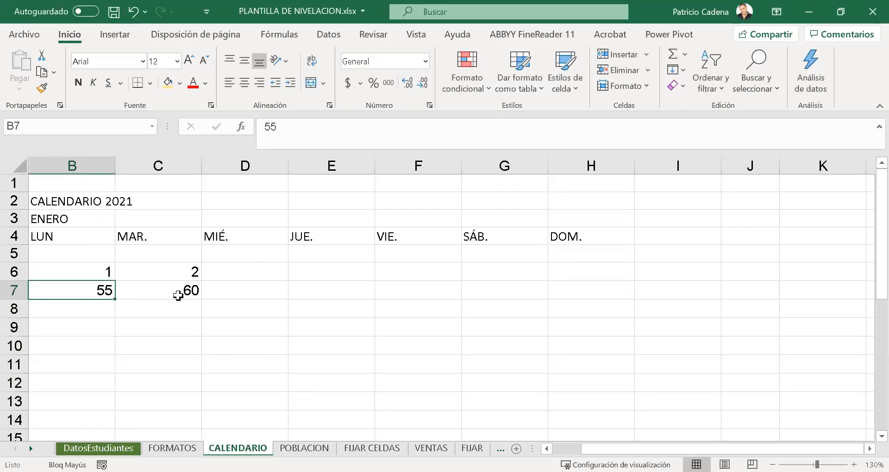
type("8")
key("Tab")
type("9")
key("Up")
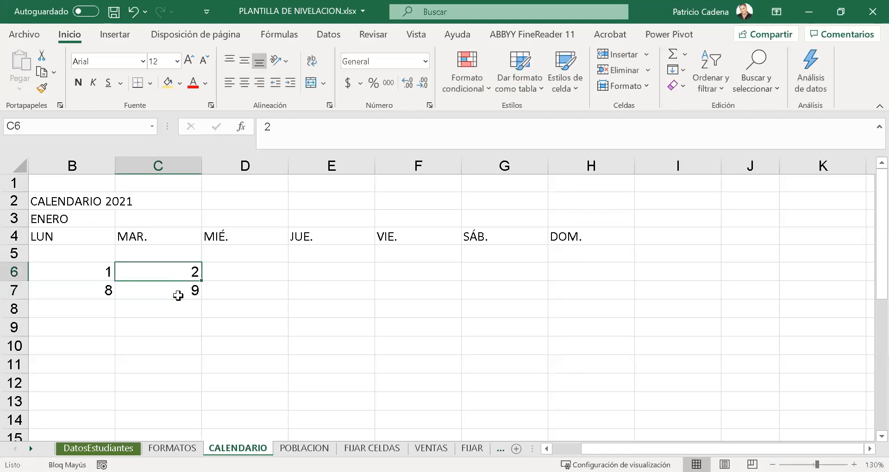
- Autofill the day numbers from B6:C7 across to column H and down to row 10, and delete those past 31
left_click_drag(90, 273, 625, 292)
left_click_drag(635, 320, 632, 352)
left_click(435, 402)
left_click_drag(362, 343, 638, 365)
key("Delete")
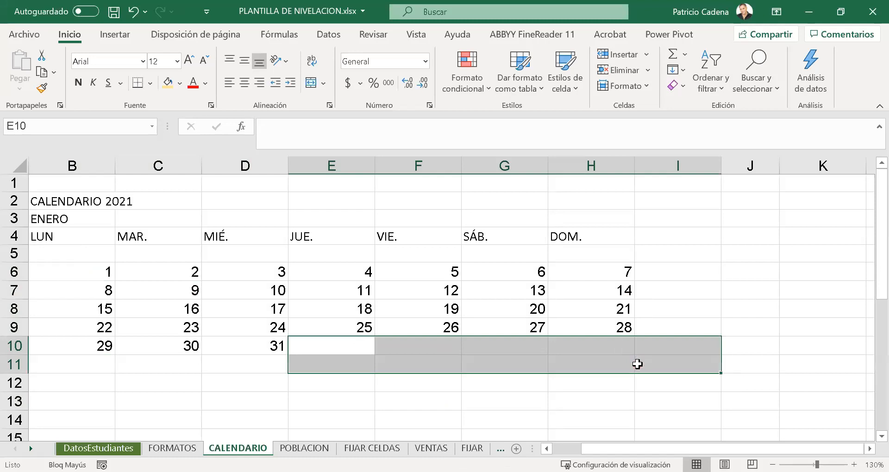
key("Left")
key("Up")
key("Up")
key("Up")
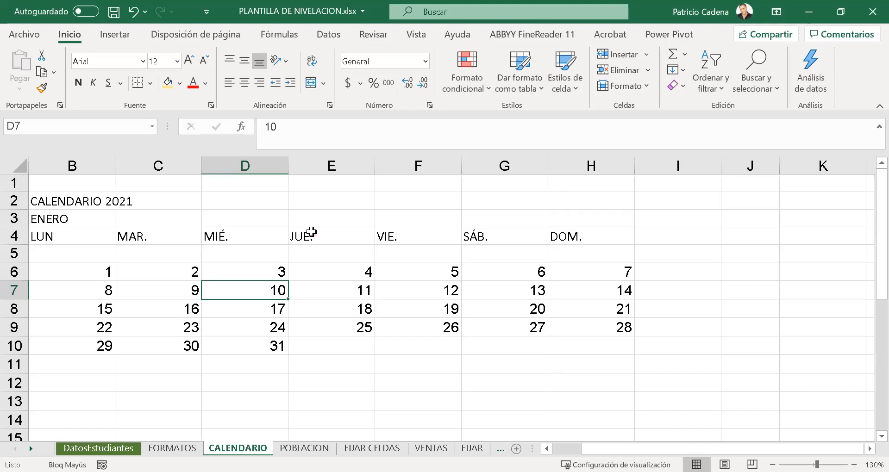
- Autofit the column widths and row heights of the whole CALENDARIO sheet
left_click(248, 306)
left_click(16, 167)
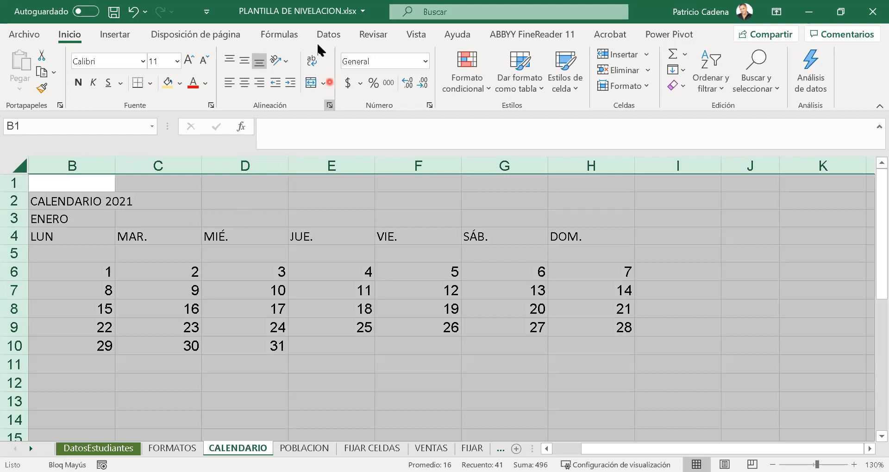
double_click(288, 166)
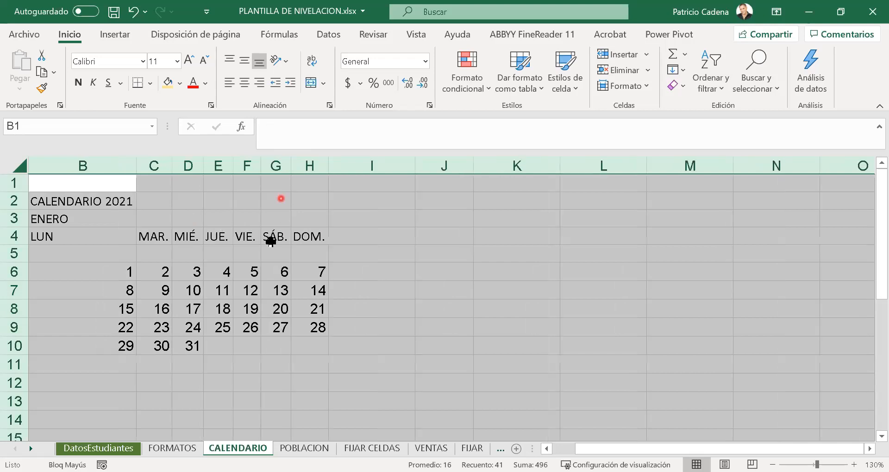
double_click(27, 279)
left_click(83, 281)
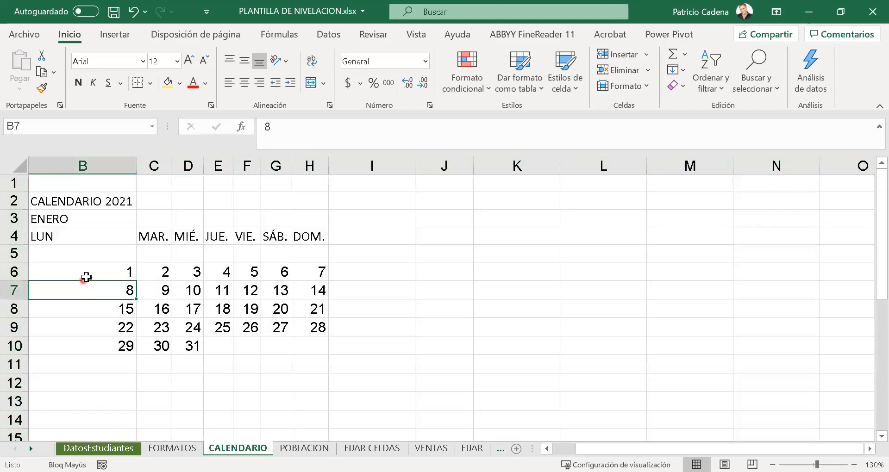
- Delete the empty row 5 between the weekday names and the day numbers
left_click(22, 249)
right_click(22, 250)
left_click(85, 354)
left_click(163, 344)
- Merge and center the title across B2:H2 and the month name across B3:H3
left_click_drag(77, 201, 325, 192)
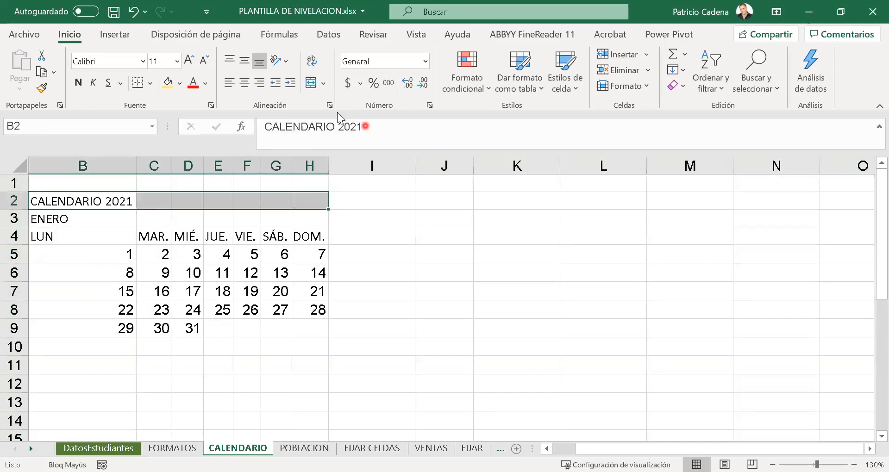
left_click(311, 83)
left_click_drag(116, 220, 319, 222)
left_click(310, 83)
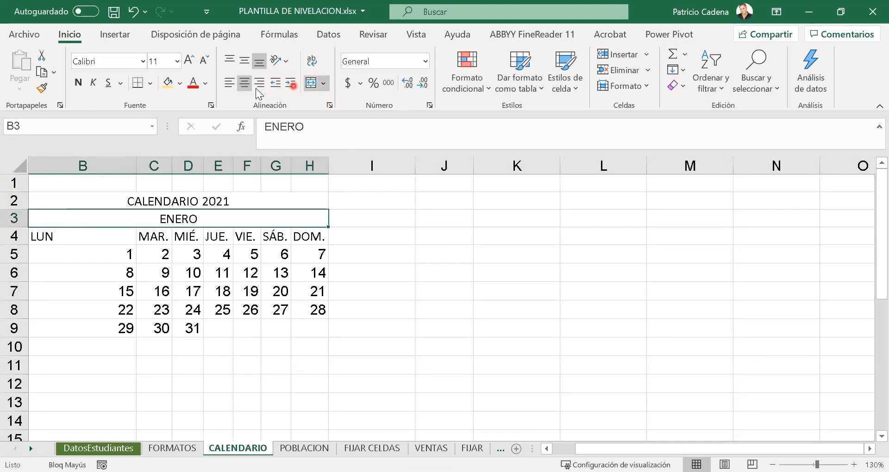
- Center the contents of B2:H9 horizontally and vertically, and narrow column B to fit its contents
left_click(276, 234)
left_click_drag(253, 194, 262, 328)
left_click(261, 84)
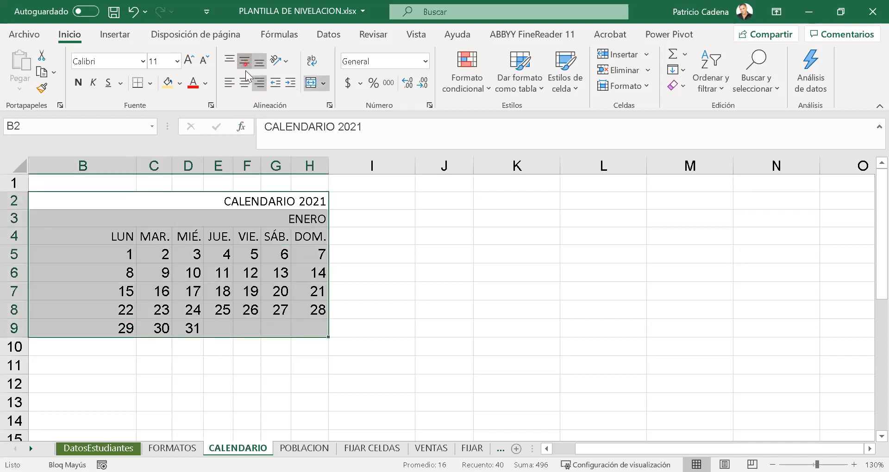
left_click(245, 83)
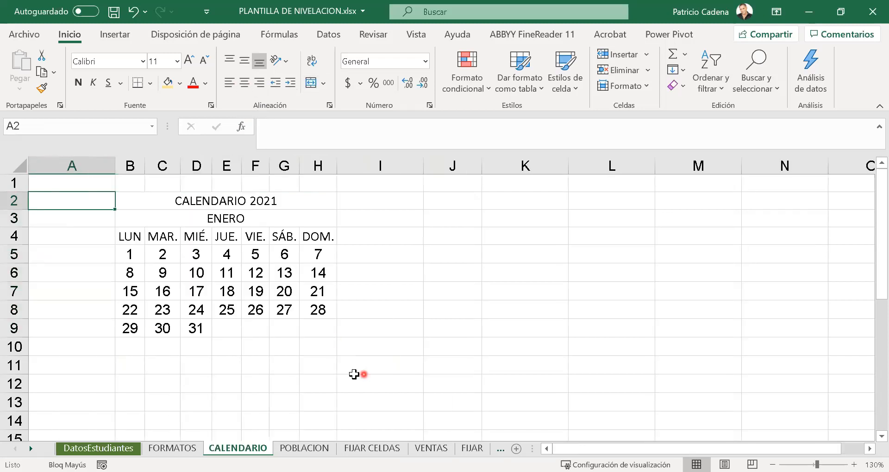
- Break the title in B2 before 2021 and increase the height of row 2 so both lines fit
left_click(280, 201)
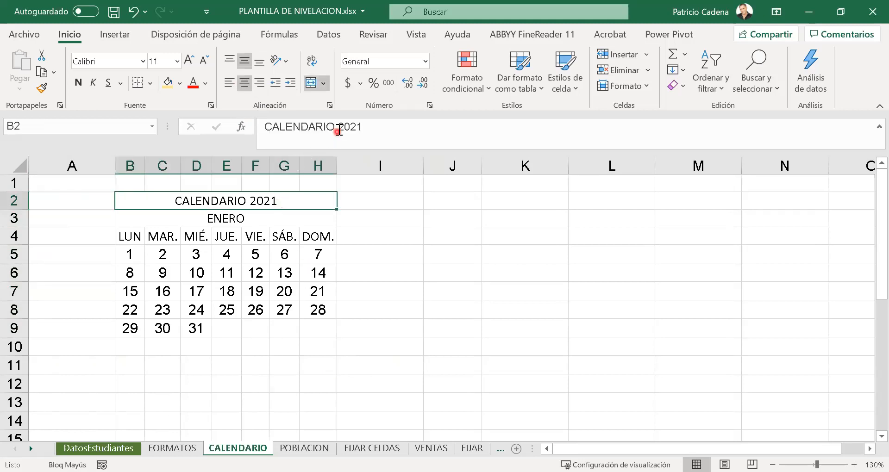
left_click(338, 127)
key("alt+Return")
key("Return")
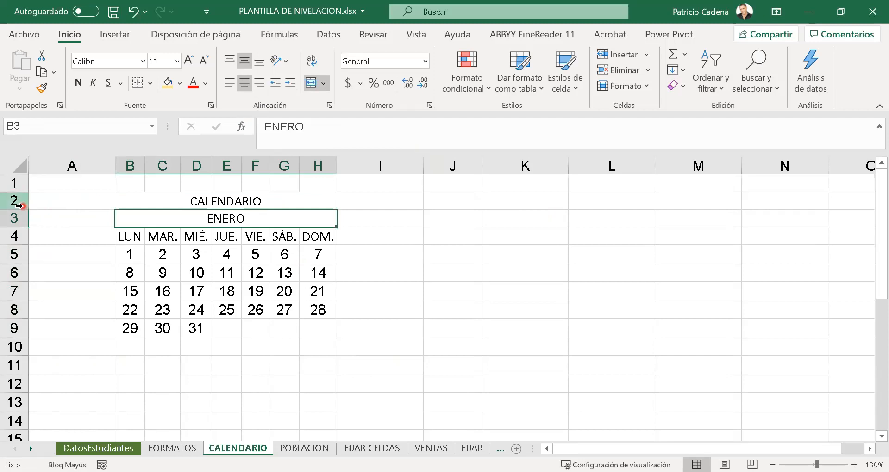
left_click_drag(27, 210, 27, 232)
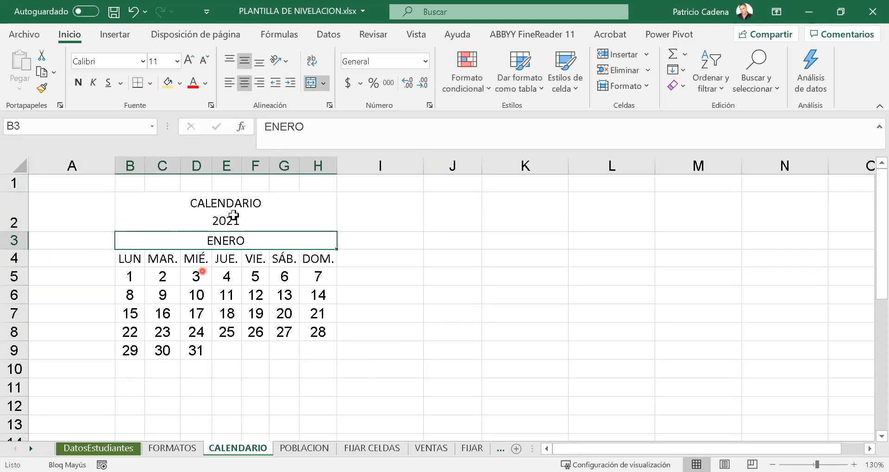
- Make the CALENDARIO 2021 title bold and give it a light gold fill
left_click(226, 210)
left_click(77, 87)
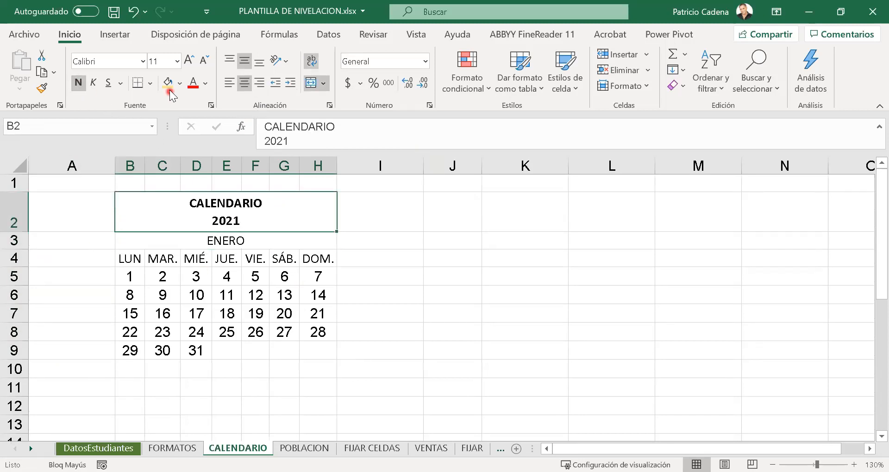
left_click(167, 86)
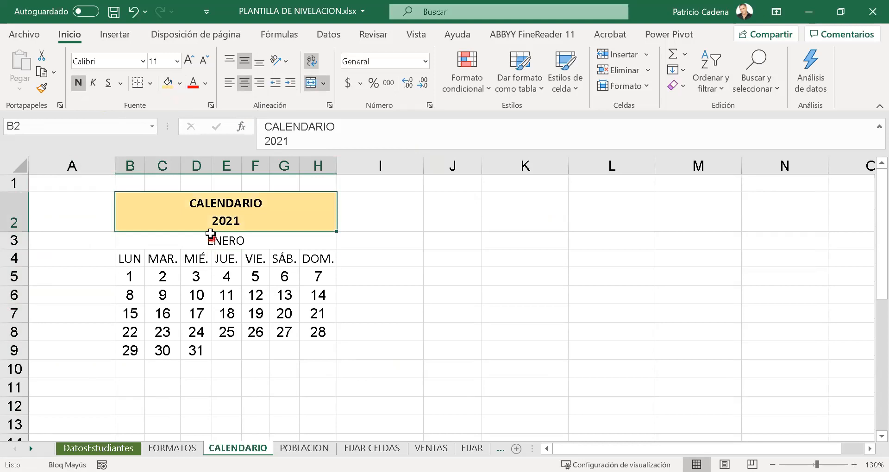
- Give the ENERO cell a dark gold fill and a white font color
left_click(213, 239)
left_click(180, 84)
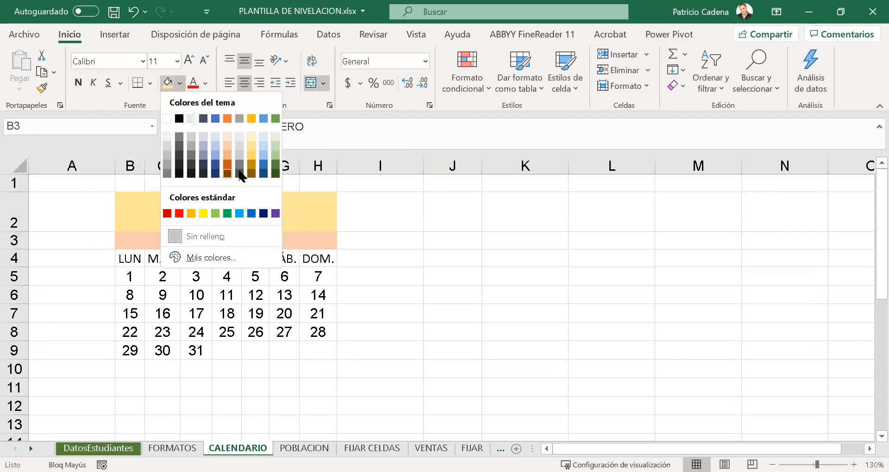
left_click(249, 173)
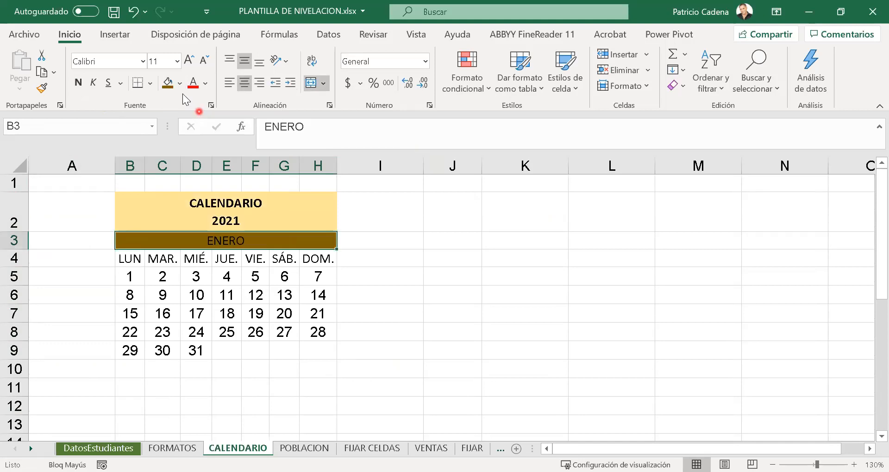
left_click(206, 84)
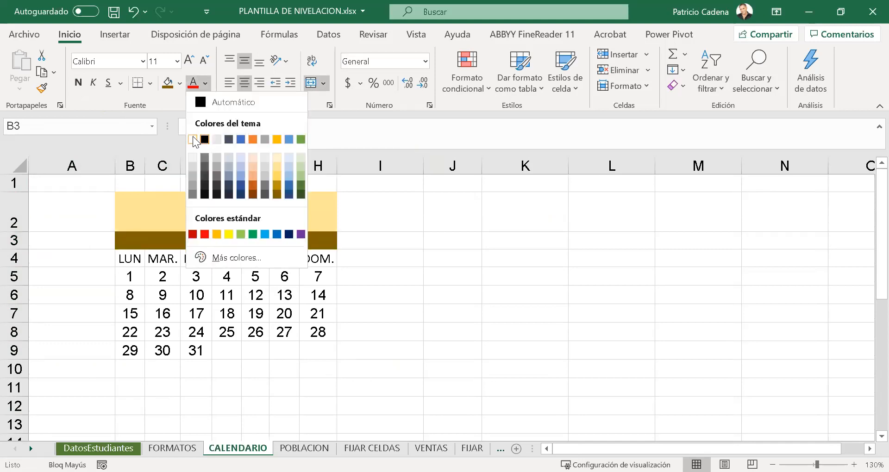
left_click(193, 139)
- Make the weekday names in B4:H4 bold and color the weekend dates in G5:H8 red
left_click_drag(130, 259, 318, 258)
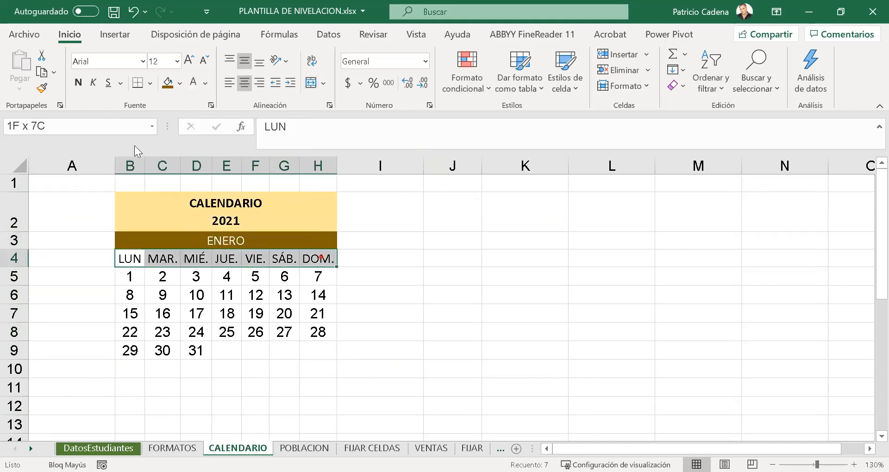
left_click(75, 81)
left_click_drag(285, 278, 324, 334)
left_click(207, 84)
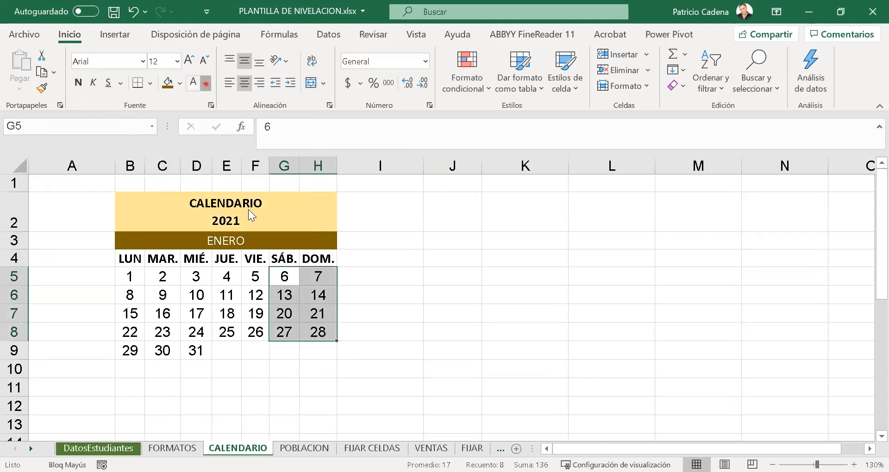
left_click(186, 262)
- Apply all borders to the calendar range B2:H9
left_click_drag(222, 210, 272, 356)
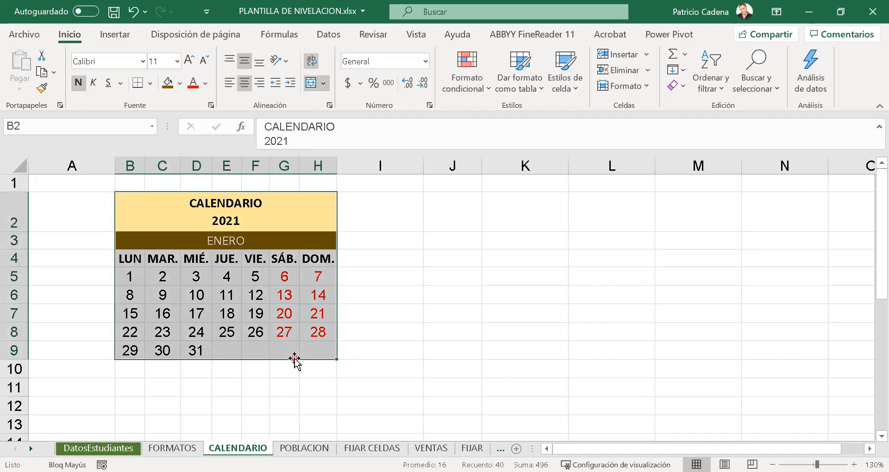
left_click(181, 84)
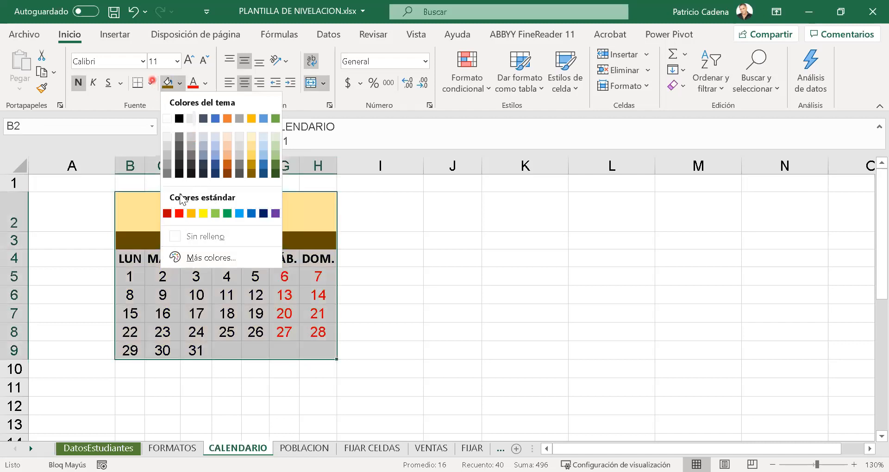
left_click(151, 83)
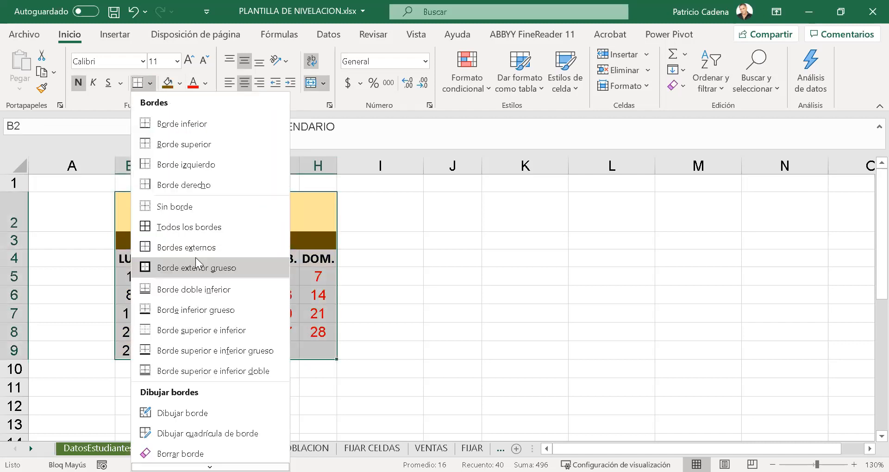
left_click(191, 227)
left_click(246, 385)
- Clear the borders and formatting from the empty cells E9:I9 beside day 31
left_click_drag(231, 352, 371, 350)
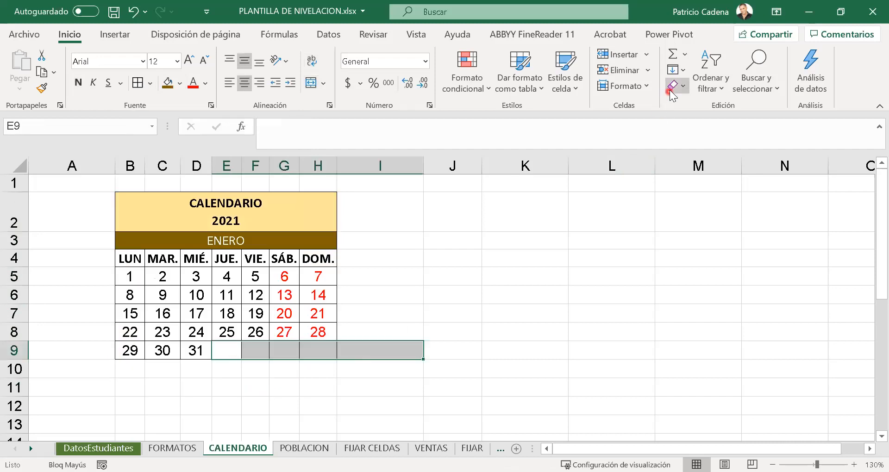
left_click(669, 90)
left_click(704, 111)
left_click(526, 351)
left_click(388, 389)
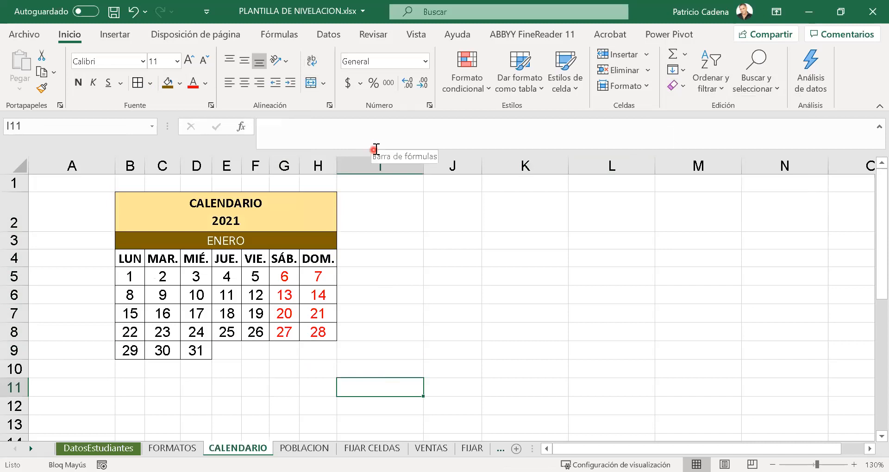
- Reduce the formula bar to a single line
left_click_drag(377, 149, 377, 141)
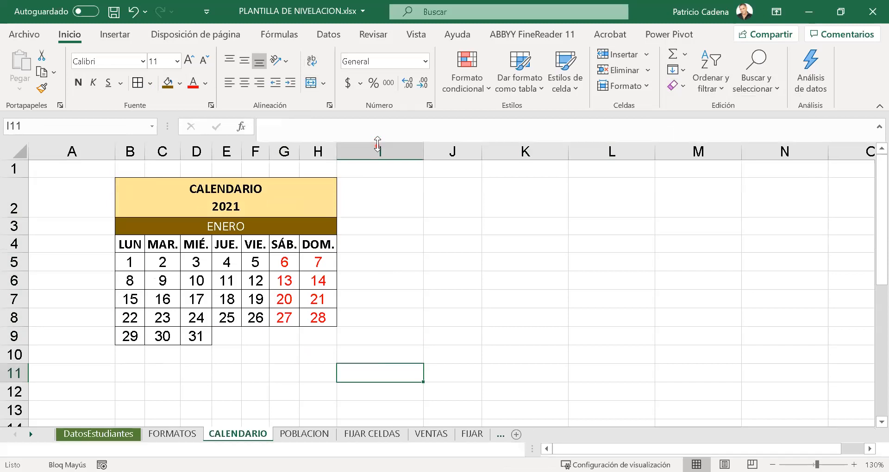
left_click(394, 321)
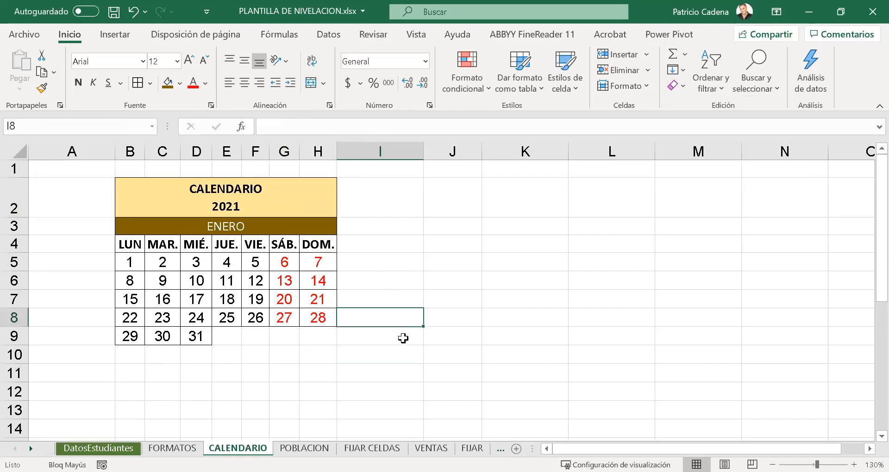
left_click(310, 200)
left_click(280, 299)
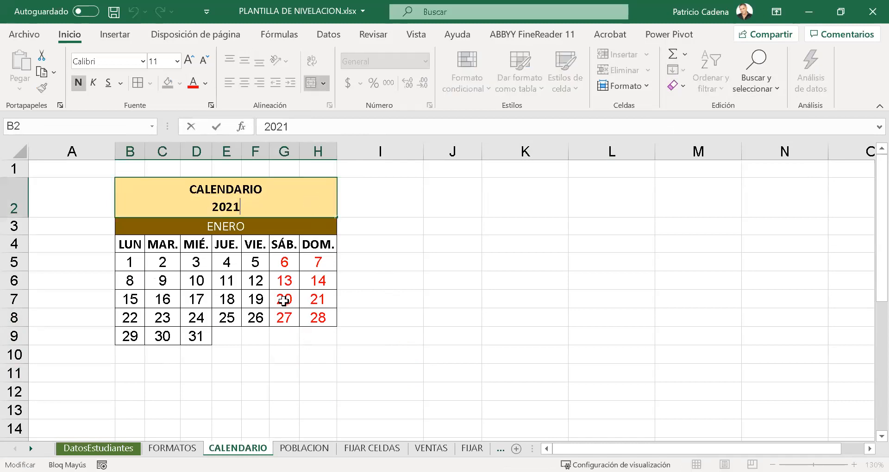
- Change the font of the calendar range B2:H9 to Arial and increase its size by one step
left_click_drag(274, 196, 271, 338)
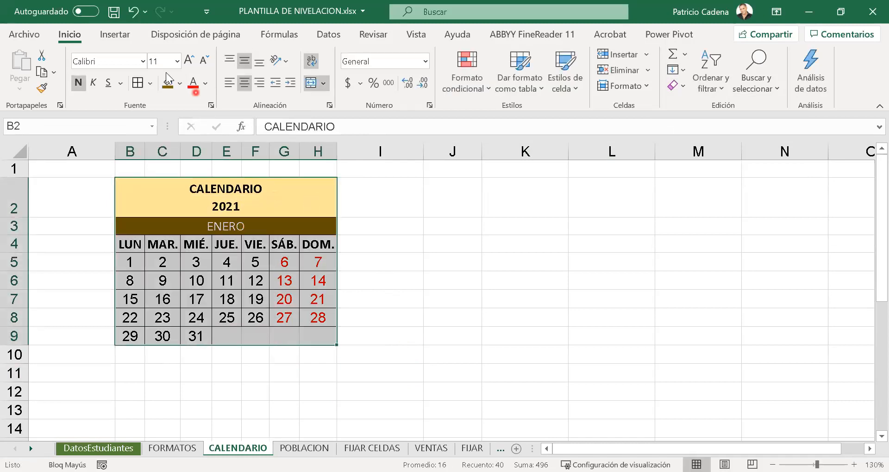
left_click(143, 61)
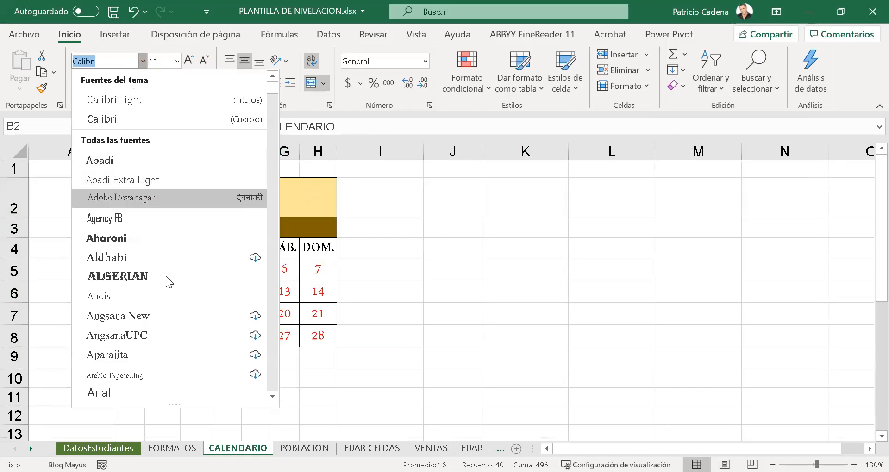
scroll(153, 296, "down", 3)
left_click(134, 198)
left_click(189, 60)
left_click(381, 301)
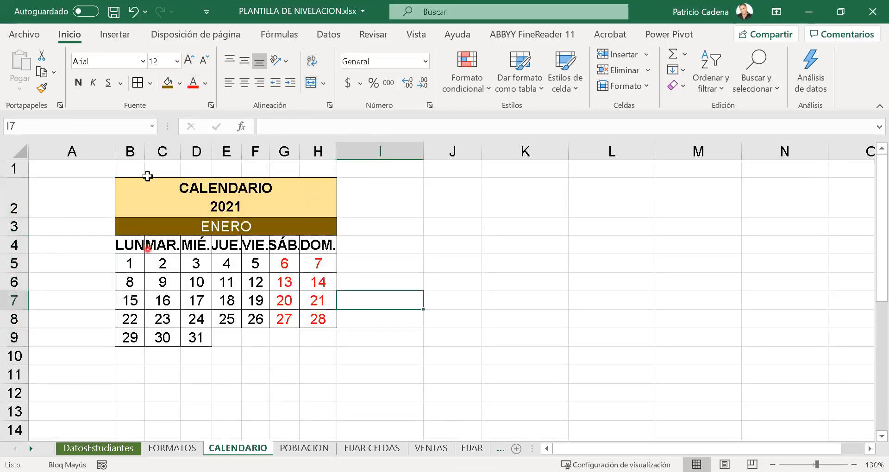
- Autofit the widths of columns B through I so the weekday headings fit
left_click_drag(137, 146, 380, 149)
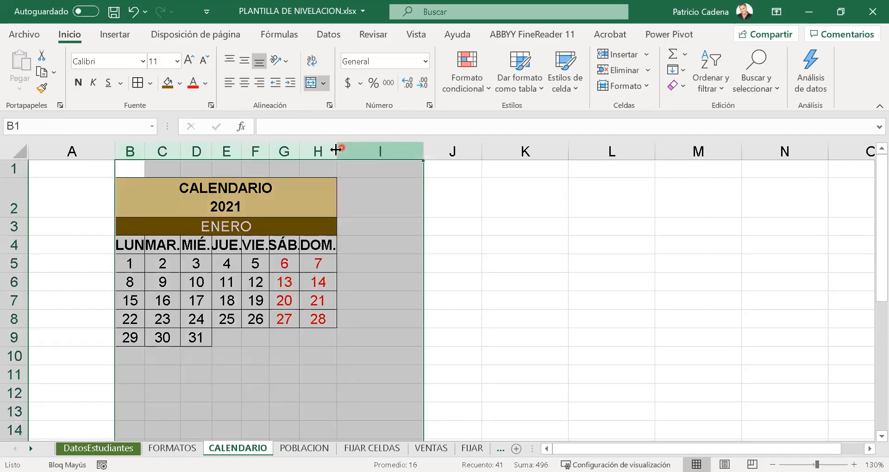
double_click(337, 147)
left_click_drag(333, 392, 355, 395)
left_click(463, 422)
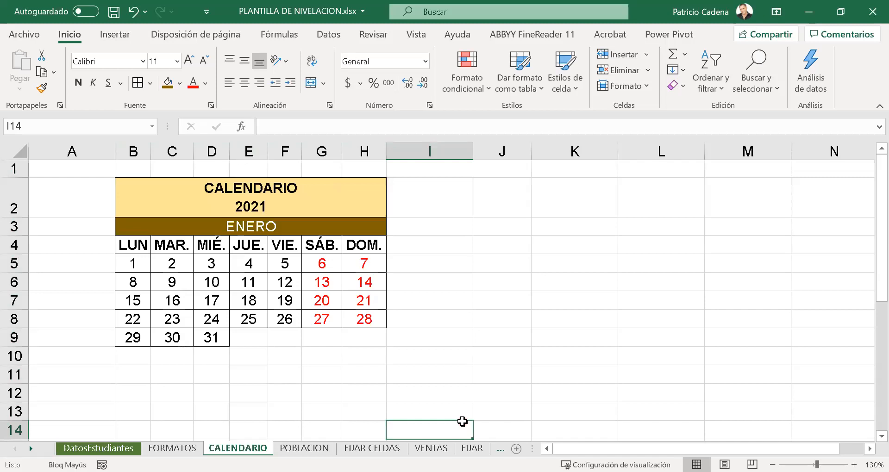
- Increase the height of row 3, which holds the ENERO heading, in two small increments
left_click_drag(22, 235, 21, 241)
left_click(172, 363)
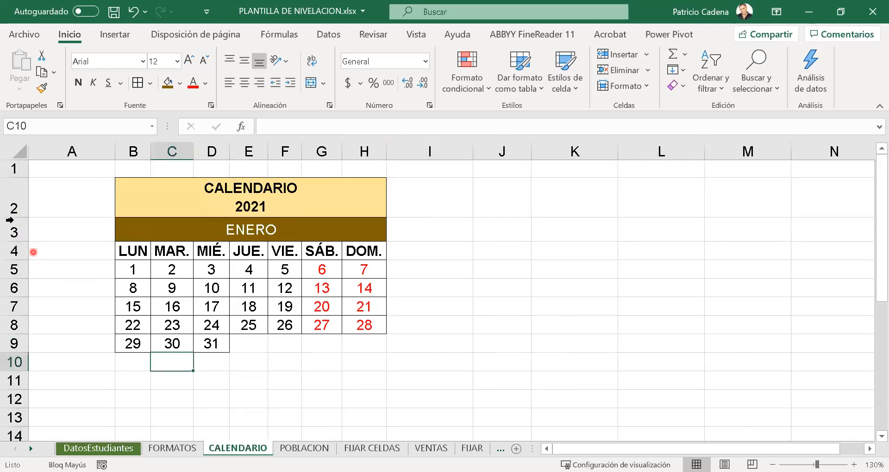
left_click_drag(22, 242, 22, 247)
left_click(133, 312)
- Reduce the font size of the weekday headings in B4:H4 to 10
left_click_drag(133, 256, 370, 257)
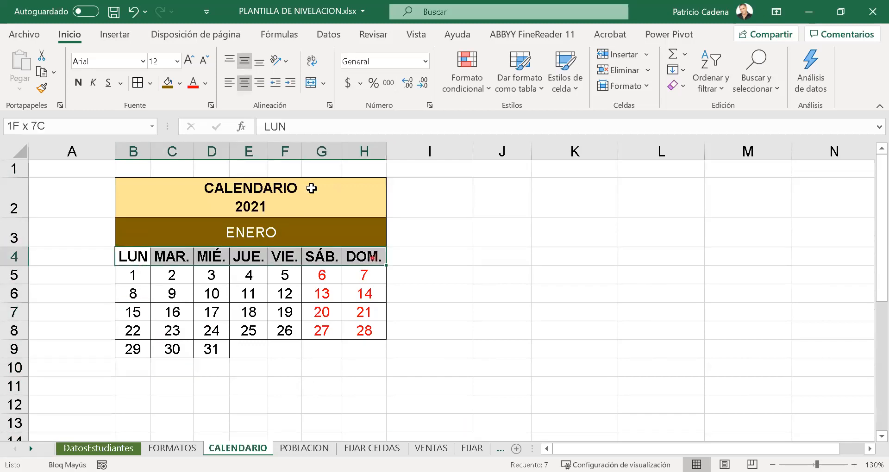
left_click(204, 60)
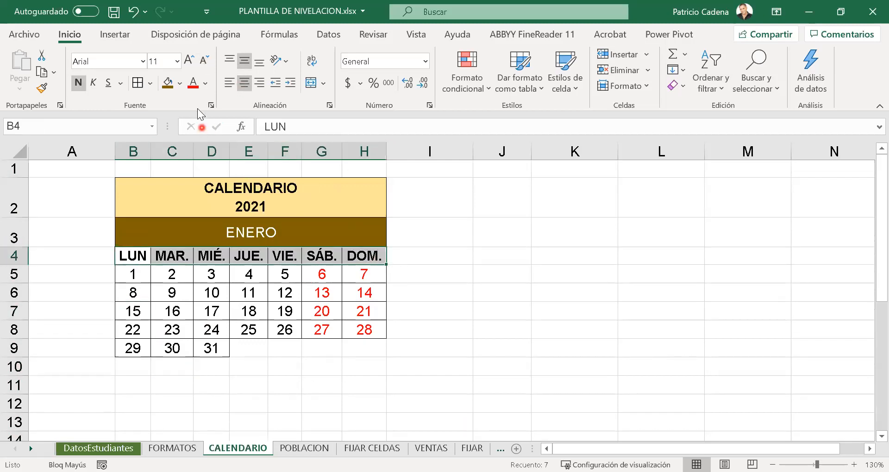
left_click(205, 60)
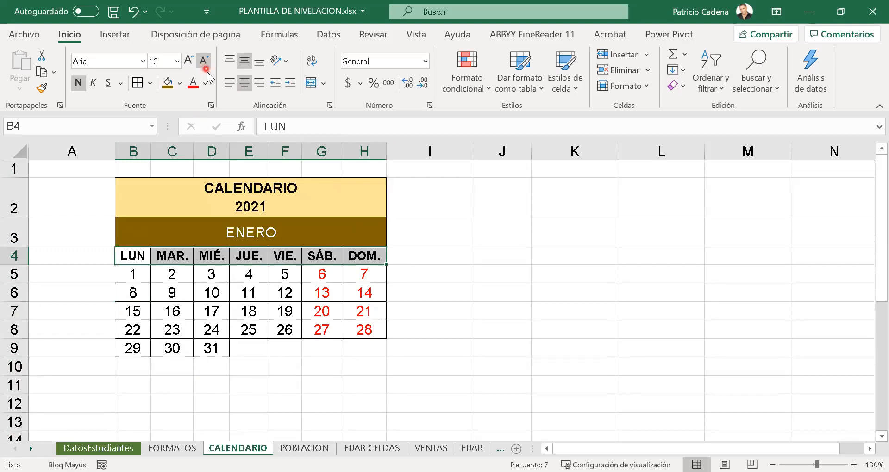
left_click(341, 385)
left_click(326, 402)
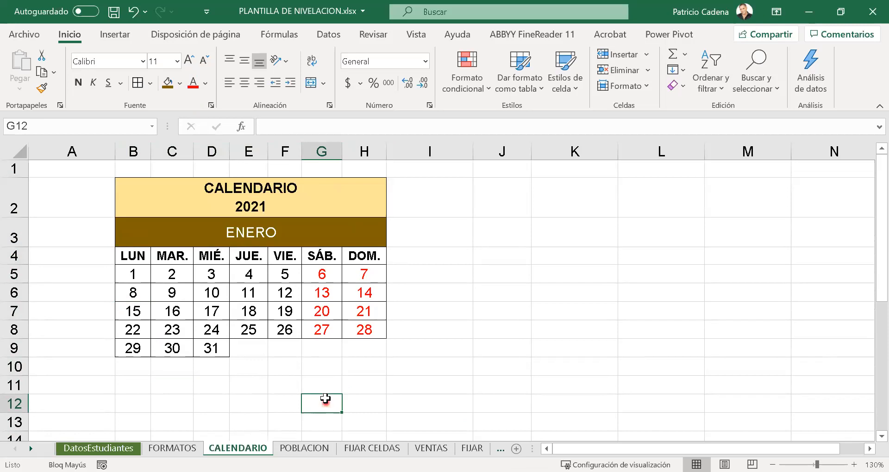
scroll(323, 341, "down", 2)
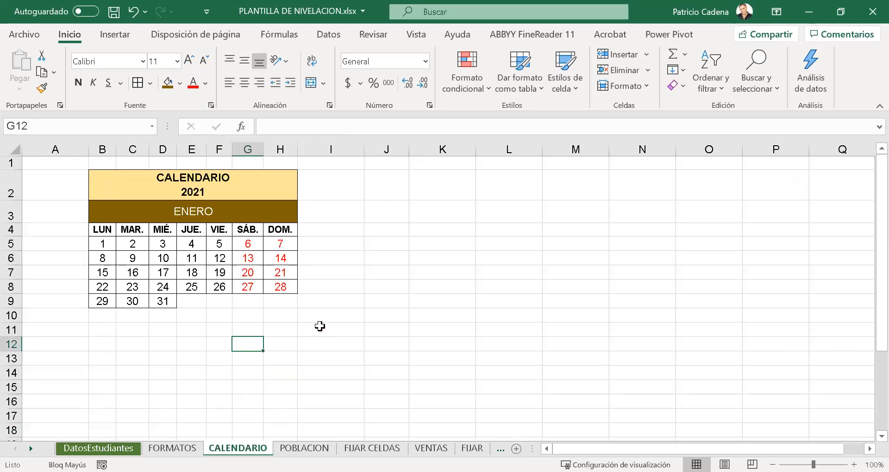
left_click(374, 307)
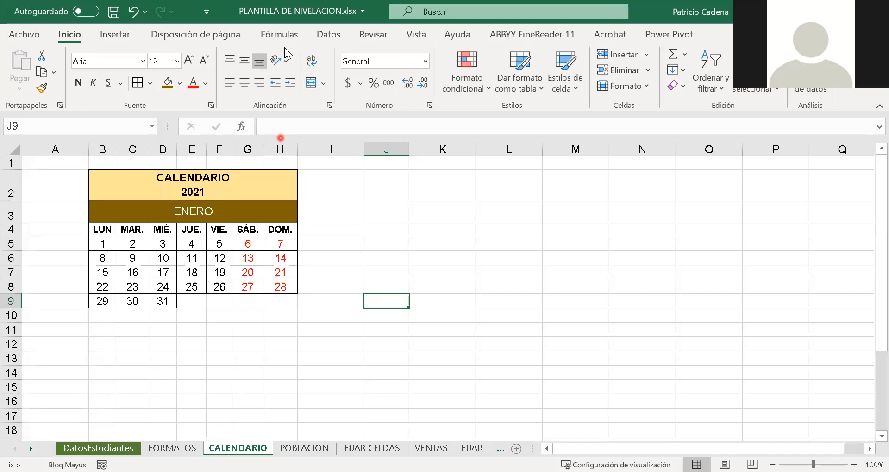
left_click(565, 9)
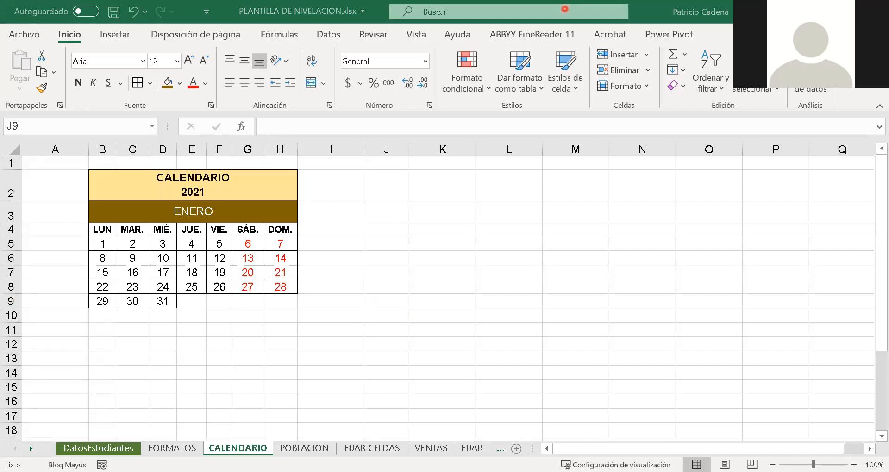
left_click(868, 40)
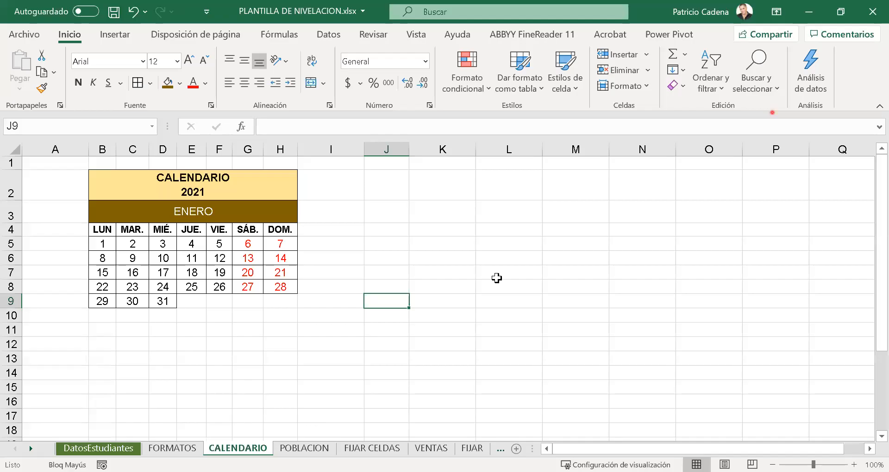
left_click(248, 241)
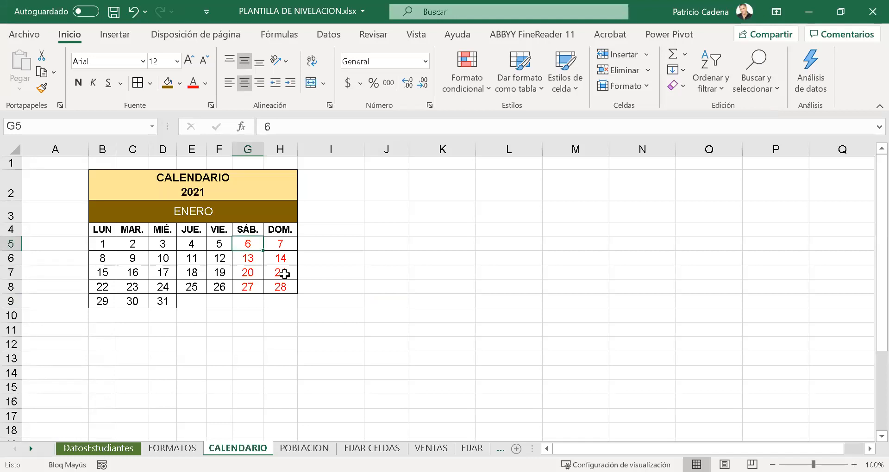
left_click(256, 310)
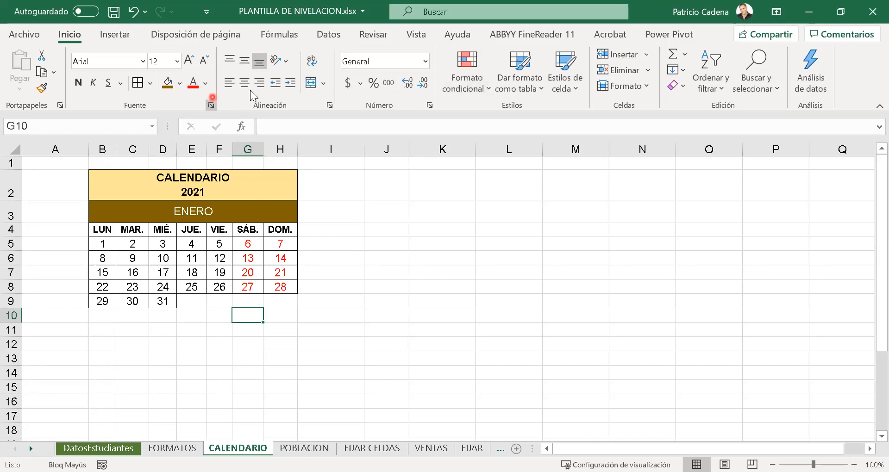
left_click(181, 213)
left_click(165, 179)
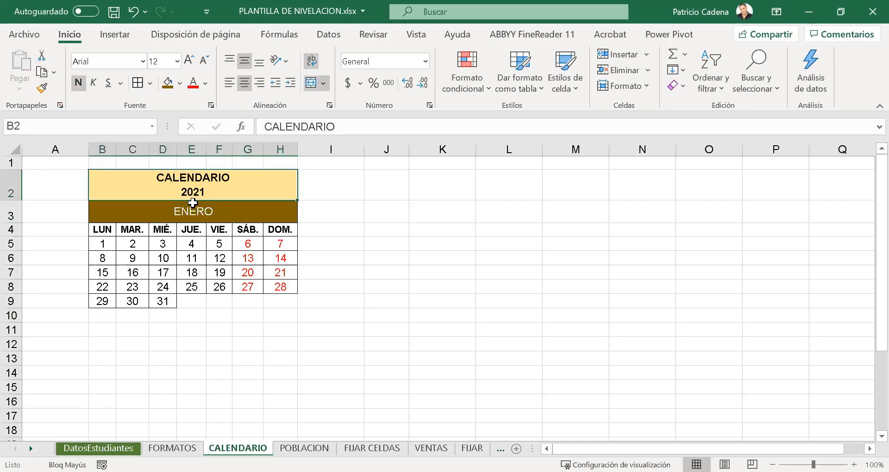
key("ctrl+shift+Down")
key("ctrl+c")
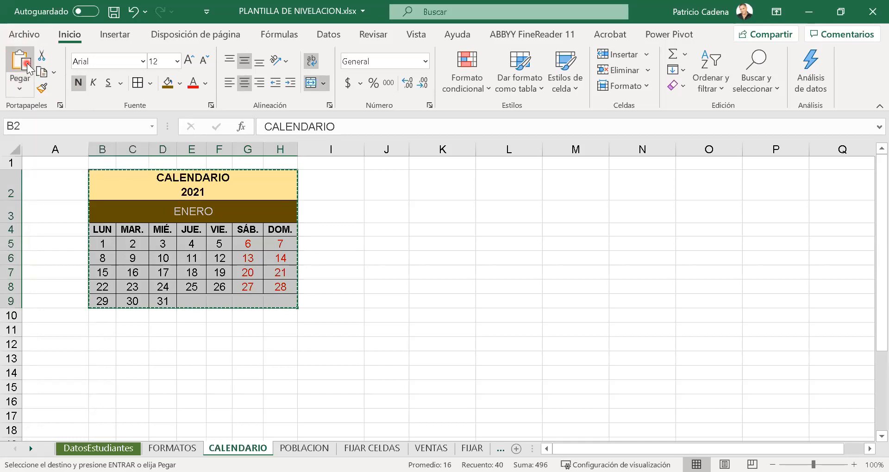
key("Escape")
left_click(213, 254)
- Copy the calendar range B2:H9 and look over the Paste Special options without pasting anything
left_click(179, 195)
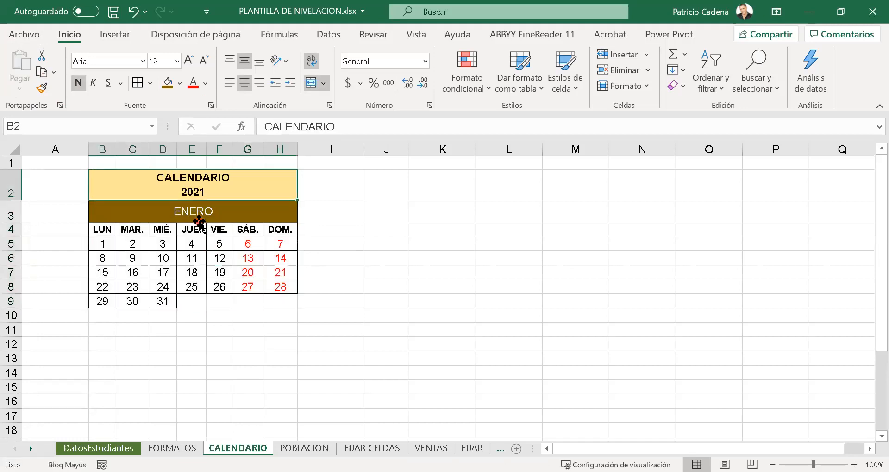
left_click(200, 217)
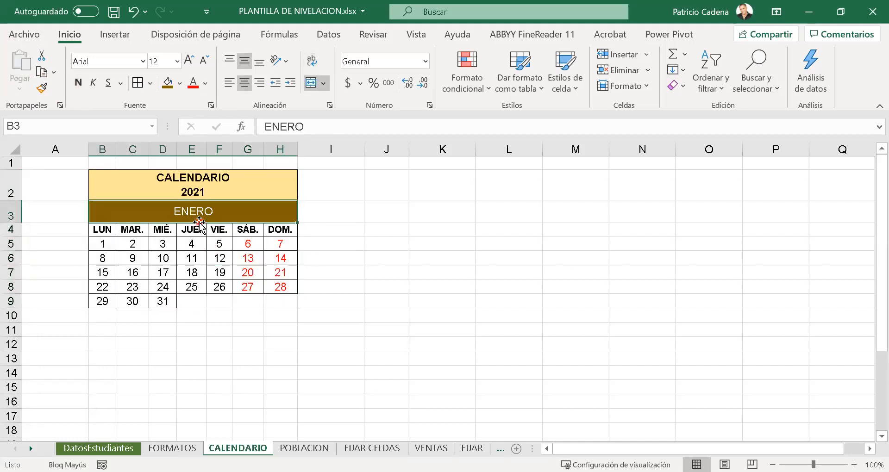
key("ctrl+e")
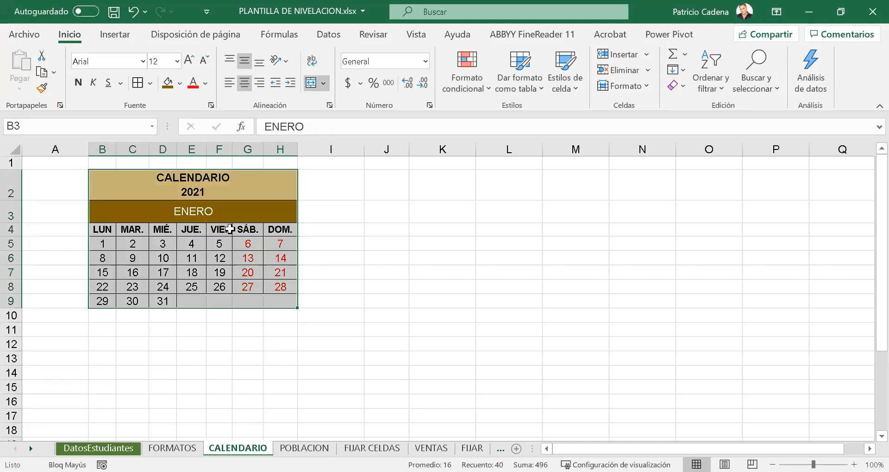
key("ctrl+c")
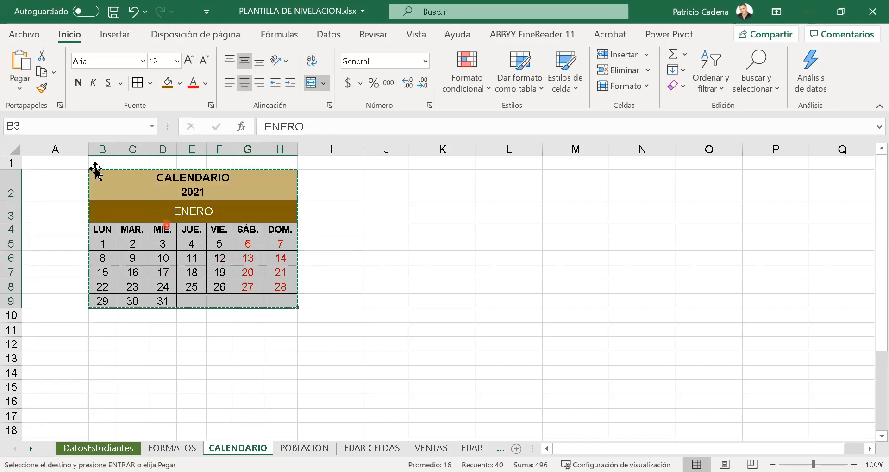
left_click(24, 91)
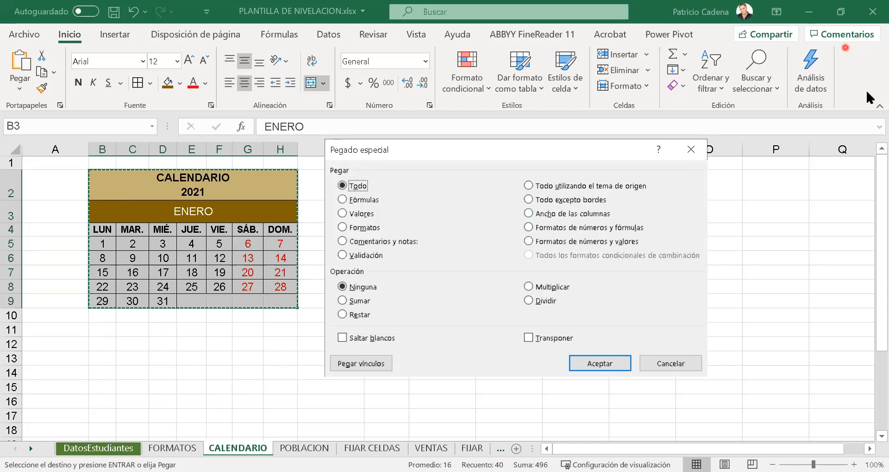
left_click(835, 70)
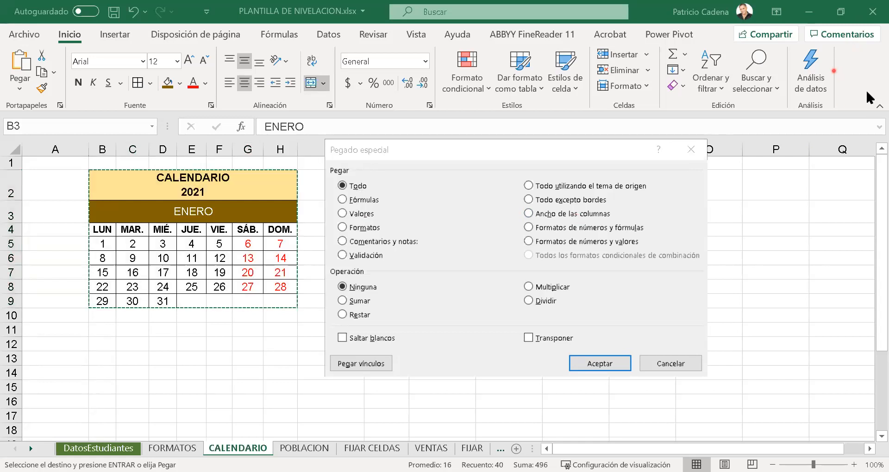
left_click(671, 363)
- Review the Paste Special options again with the calendar range selected, closing them and cancelling the copy
left_click_drag(194, 186, 220, 303)
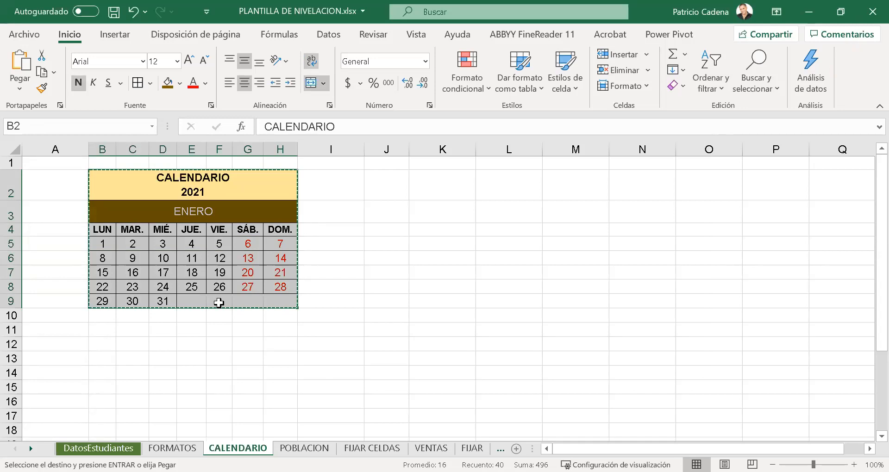
left_click(16, 90)
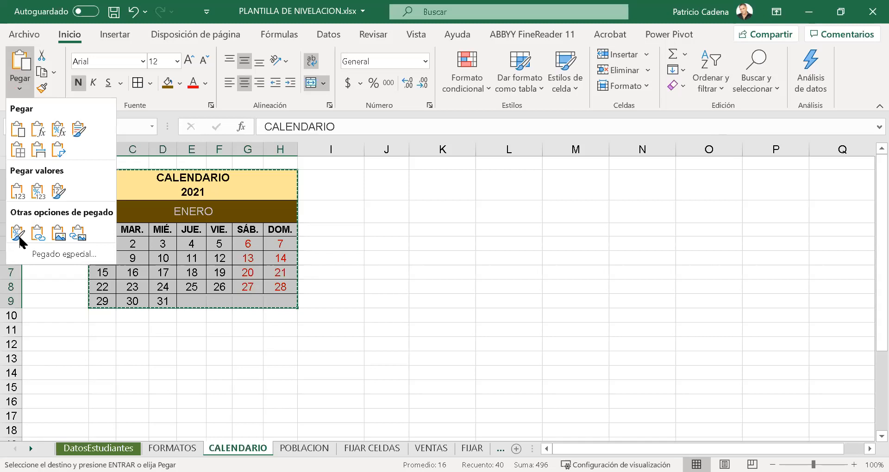
left_click(70, 249)
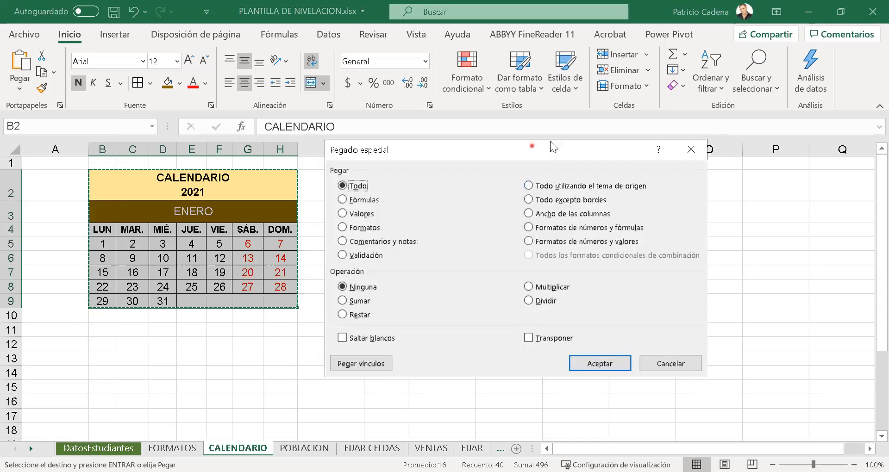
left_click_drag(532, 146, 550, 141)
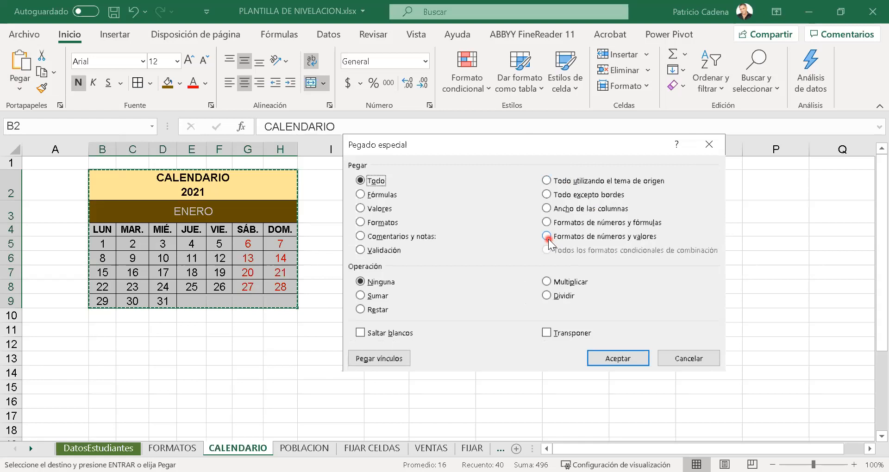
left_click(702, 357)
left_click(337, 274)
key("Escape")
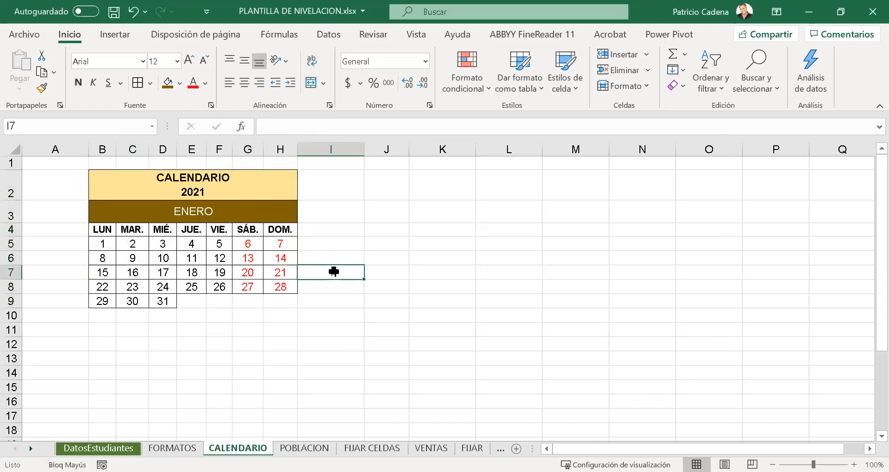
- Copy the calendar range B2:H9 and paste only its column widths starting at cell J2
left_click(243, 224)
left_click(223, 181)
key("ctrl+a")
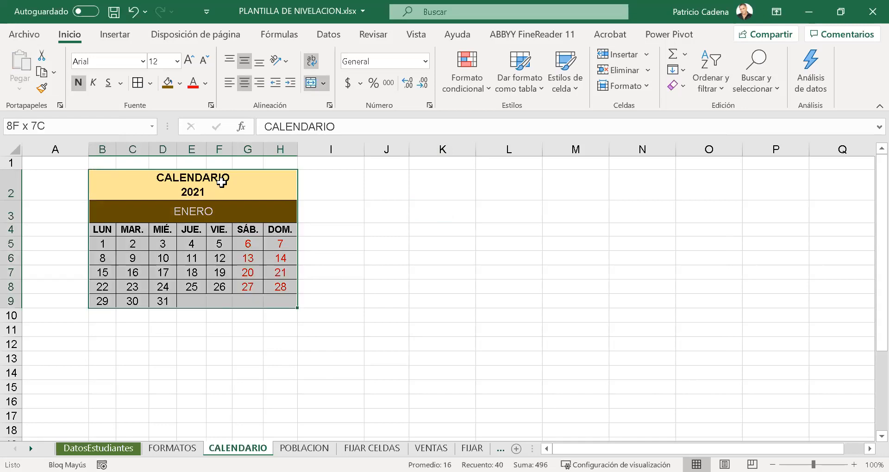
key("ctrl+c")
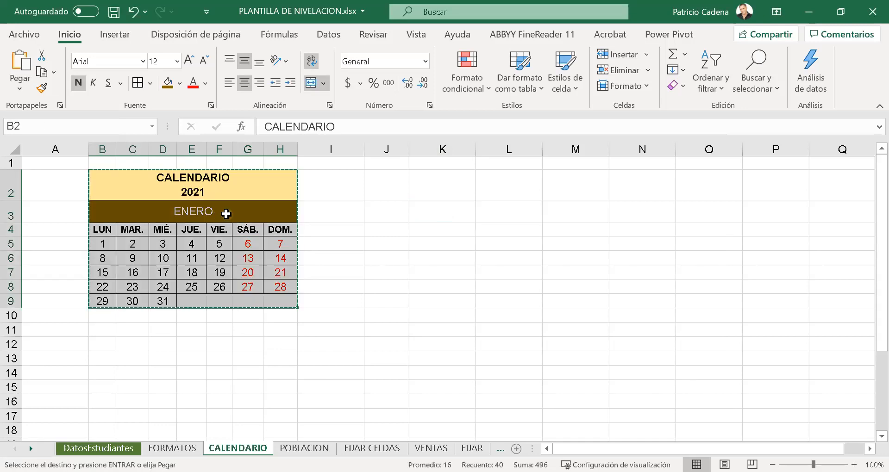
left_click(394, 181)
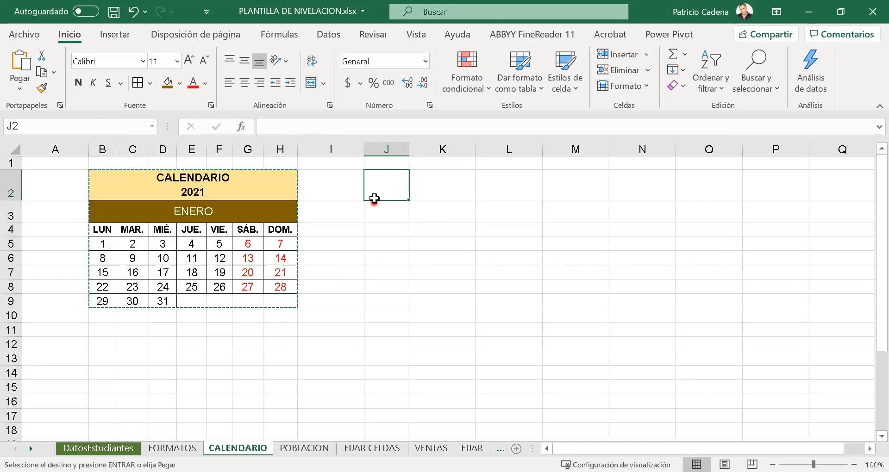
left_click(396, 187)
left_click(393, 189)
left_click(394, 186)
left_click(386, 193)
left_click(389, 187)
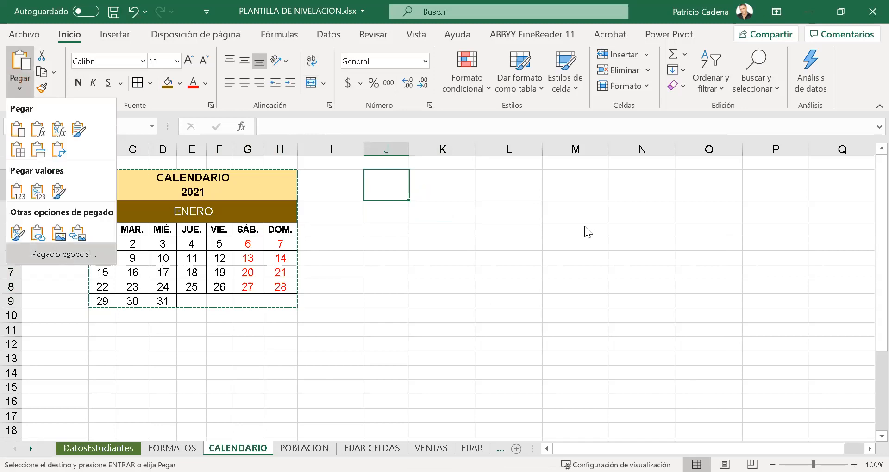
left_click(550, 211)
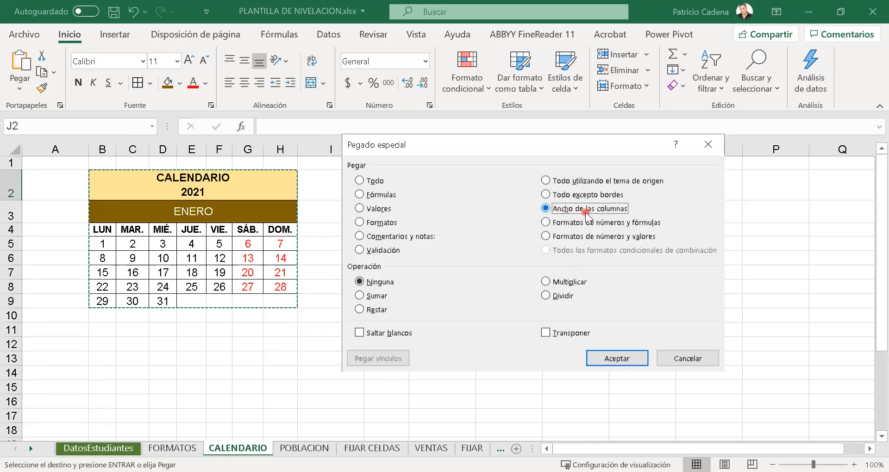
left_click(614, 359)
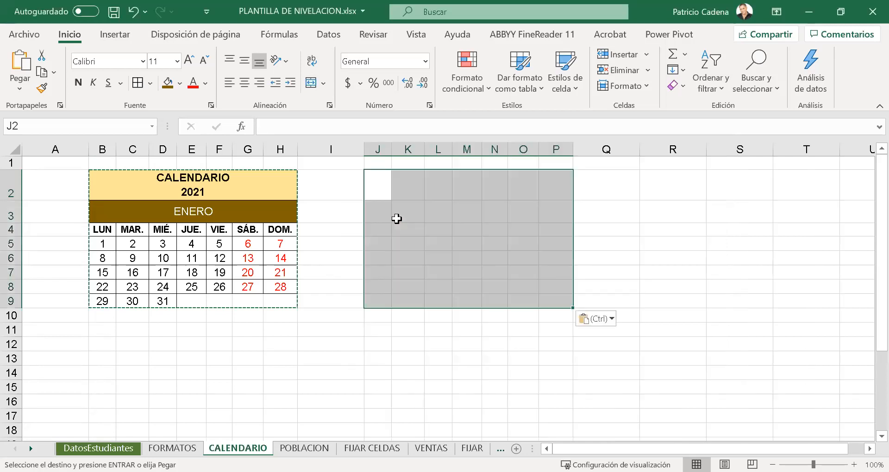
- Paste the complete copied calendar, with its contents and formatting, into the range starting at J2
key("Return")
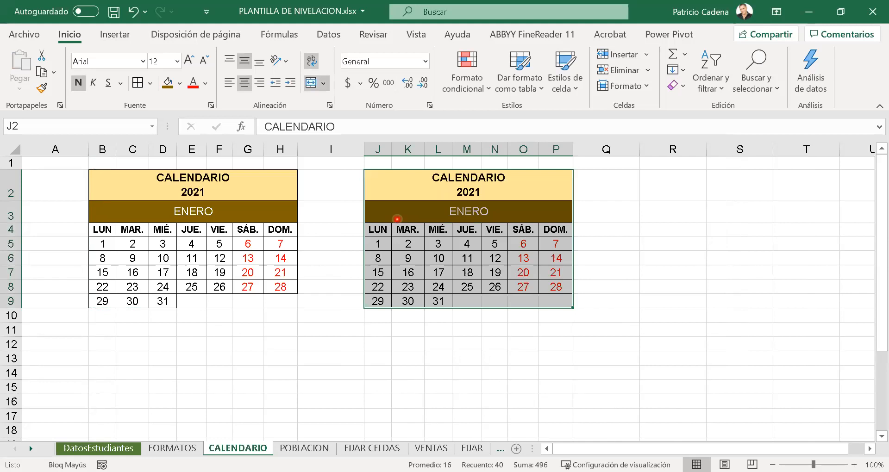
left_click(393, 394)
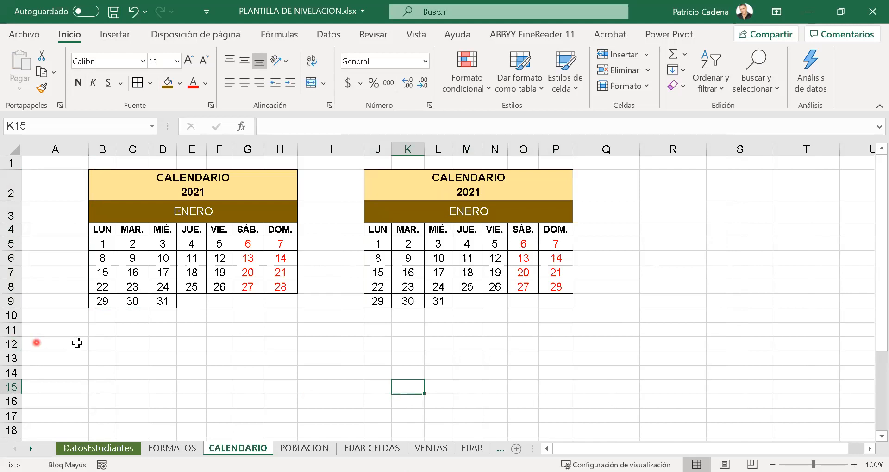
left_click(129, 333)
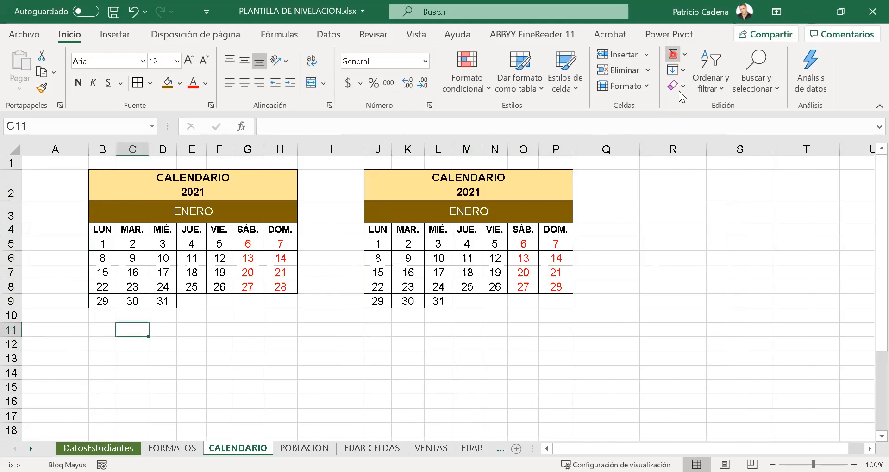
- Total the MAR. column of the first calendar in C11 with AutoSum over C5:C10
key("alt+equal")
key("Return")
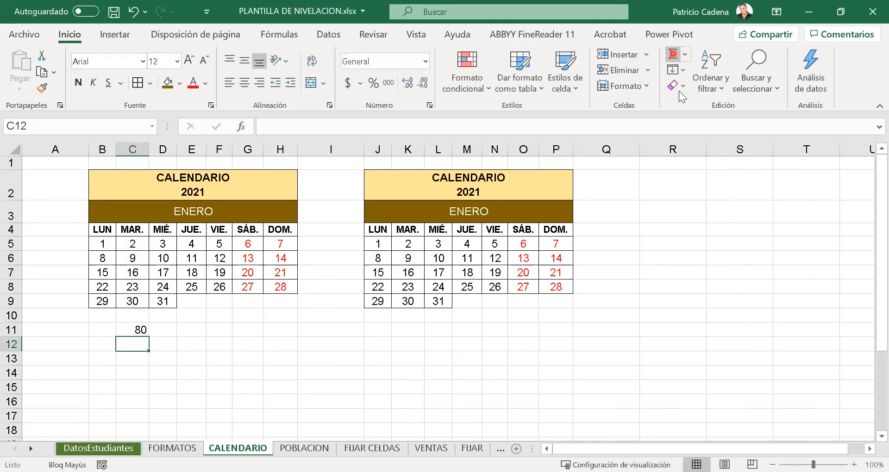
left_click(127, 325)
left_click(195, 317)
left_click(133, 330)
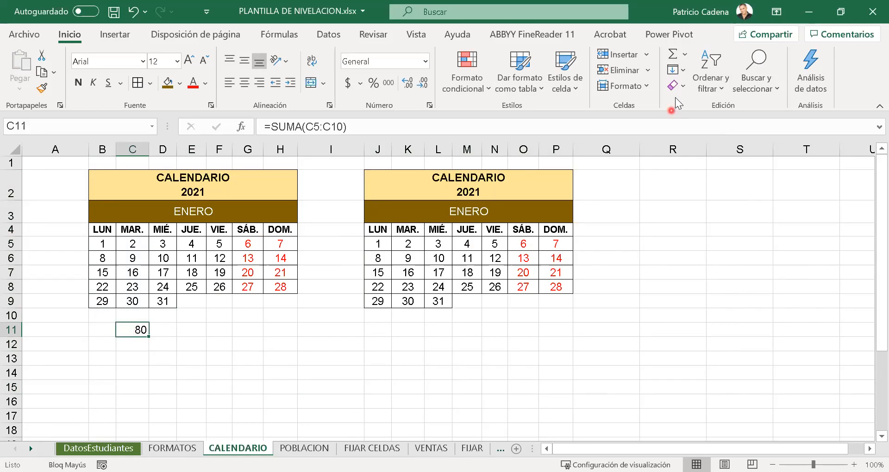
key("alt+equal")
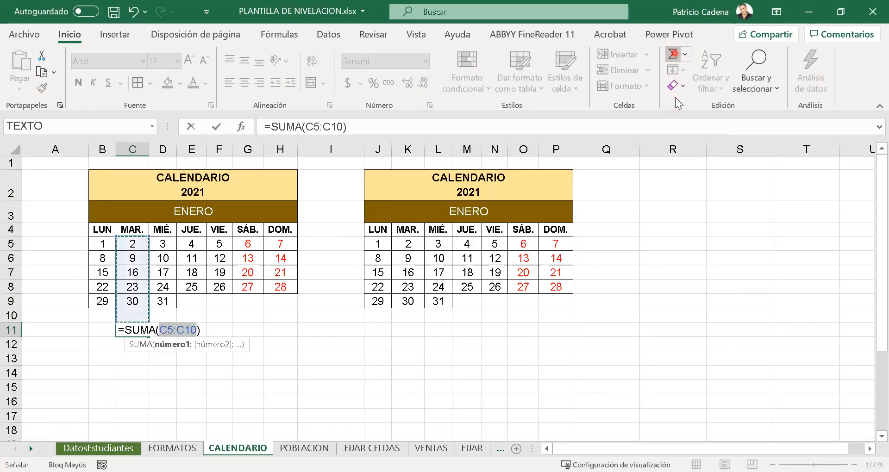
key("Return")
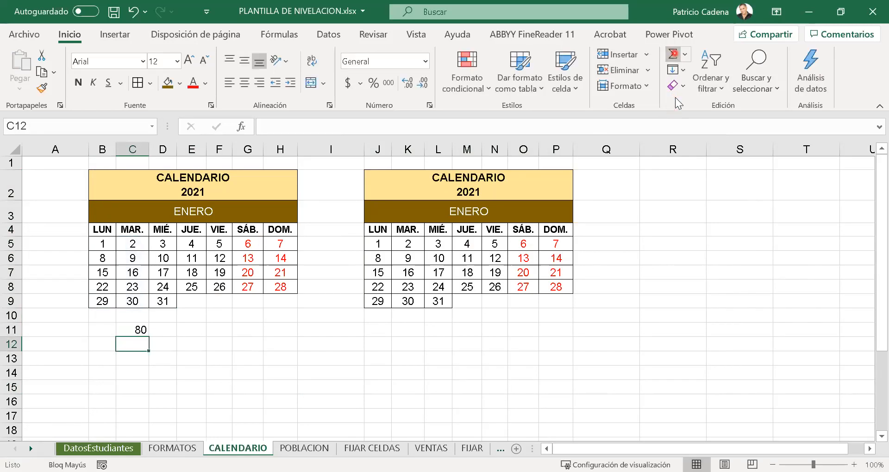
left_click(137, 329)
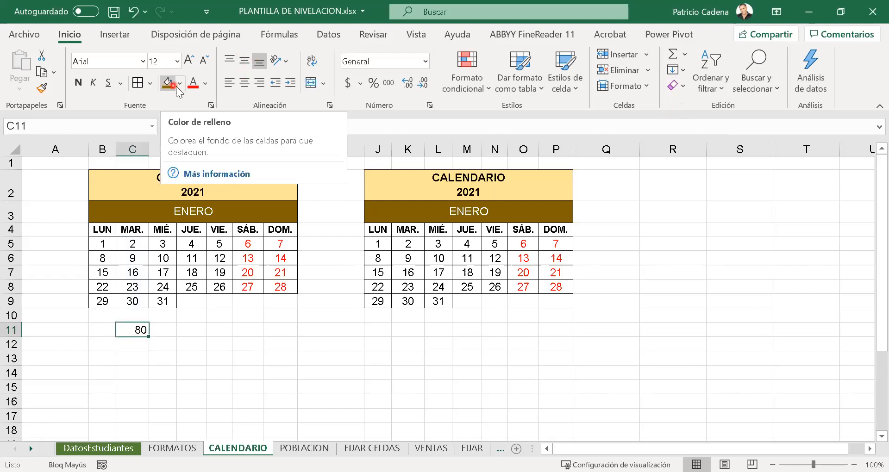
- Center the total in C11 horizontally and vertically, make it bold and enlarge its font to 20
left_click(244, 83)
left_click(244, 62)
left_click(79, 82)
left_click(189, 60)
left_click(189, 62)
left_click(189, 62)
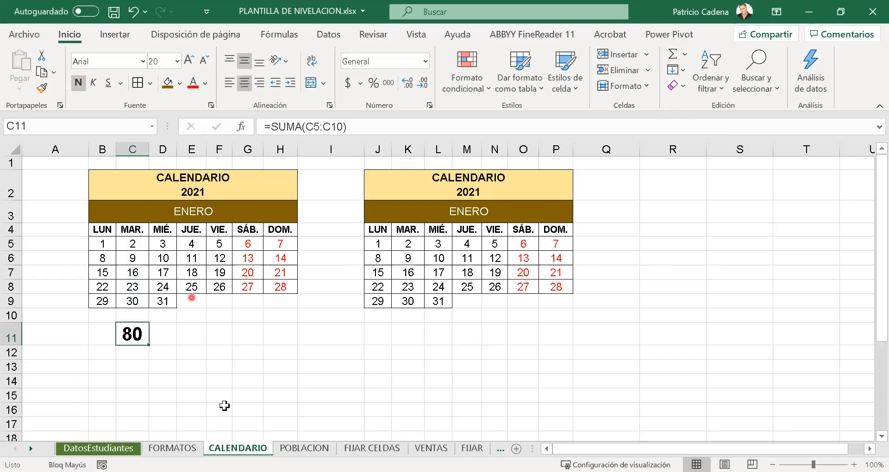
- Clear the total in C11 and sum C5:C10 there again with AutoSum
left_click_drag(225, 406, 220, 395)
left_click(139, 340)
key("Delete")
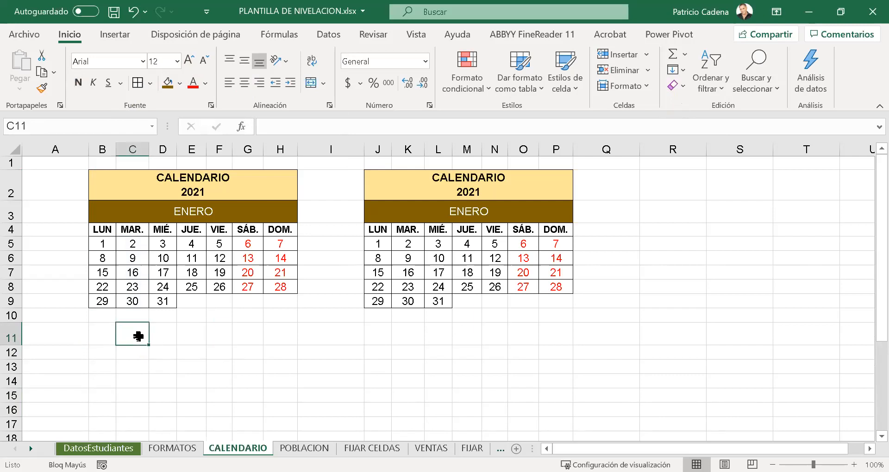
left_click(671, 57)
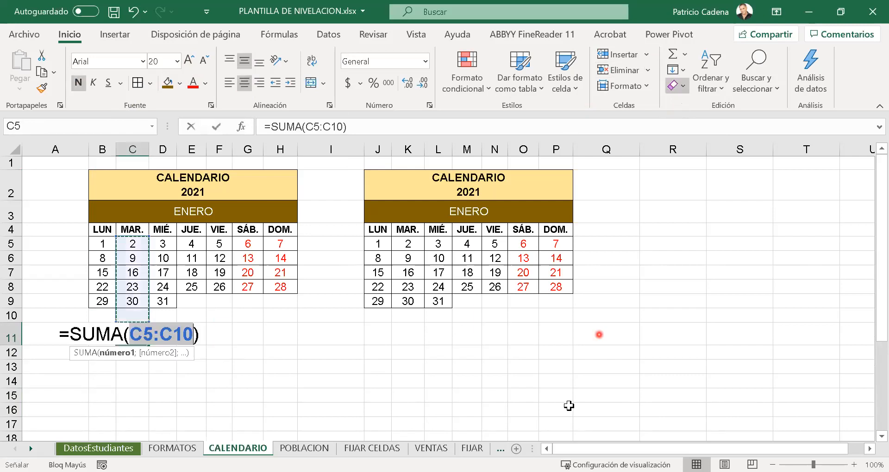
key("Return")
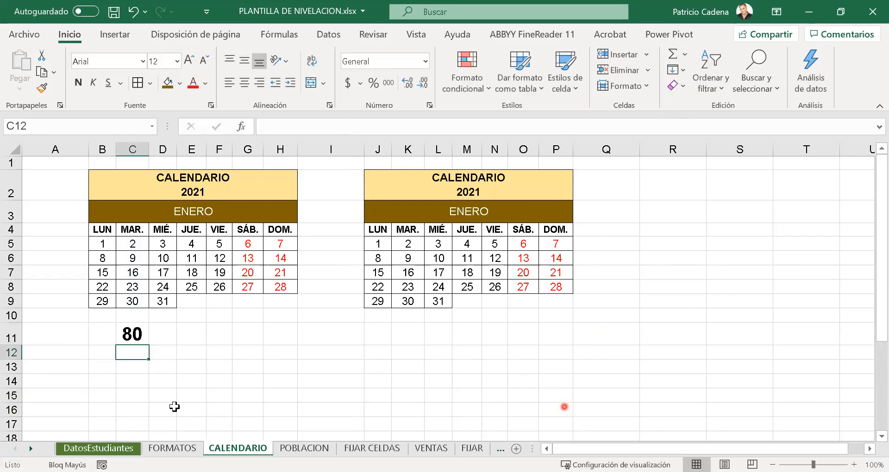
- Examine the SUMA formula behind the total in C11
left_click(138, 330)
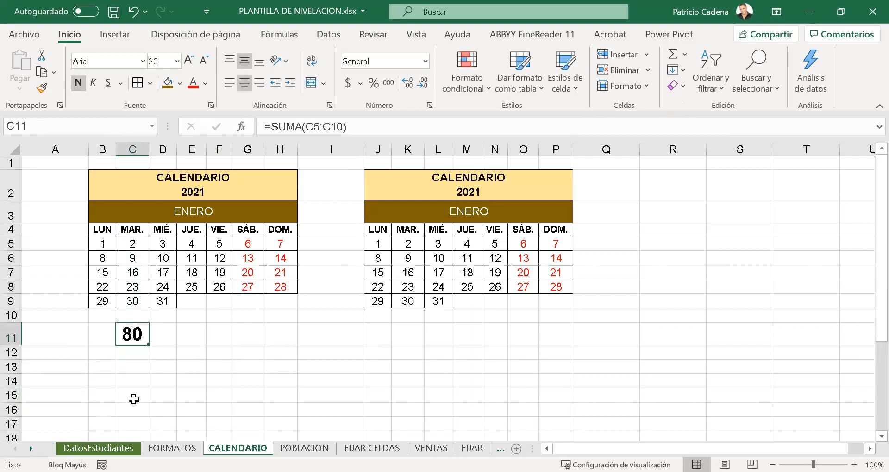
left_click(174, 350)
left_click(137, 333)
left_click_drag(115, 320, 151, 349)
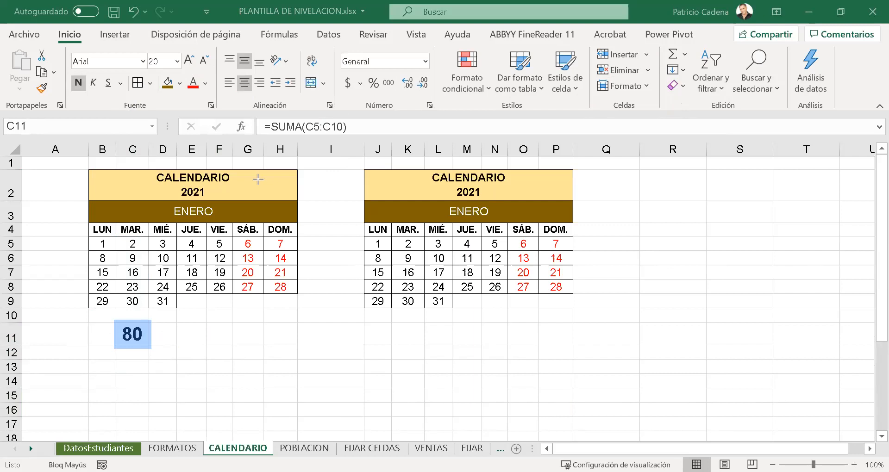
mouse_move(126, 332)
left_mouse_down()
mouse_move(195, 269)
mouse_move(249, 142)
mouse_move(294, 117)
mouse_move(295, 131)
left_mouse_up()
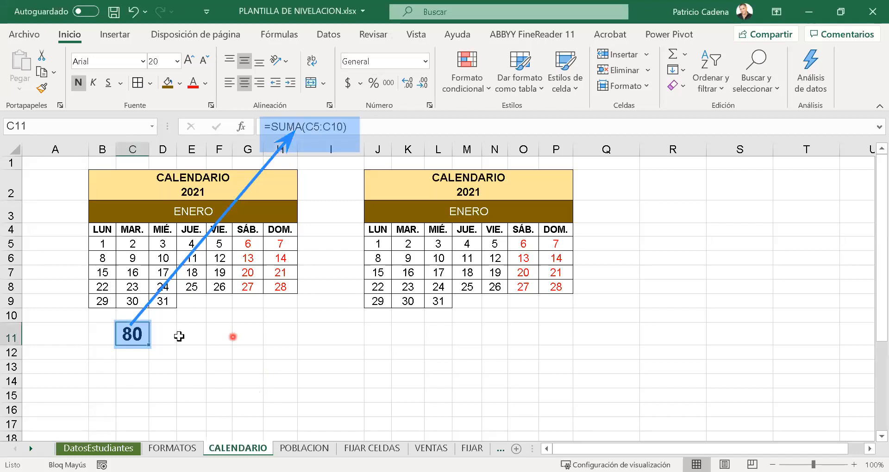
- Copy the total in C11 and paste it with its formatting into I11
key("ctrl+c")
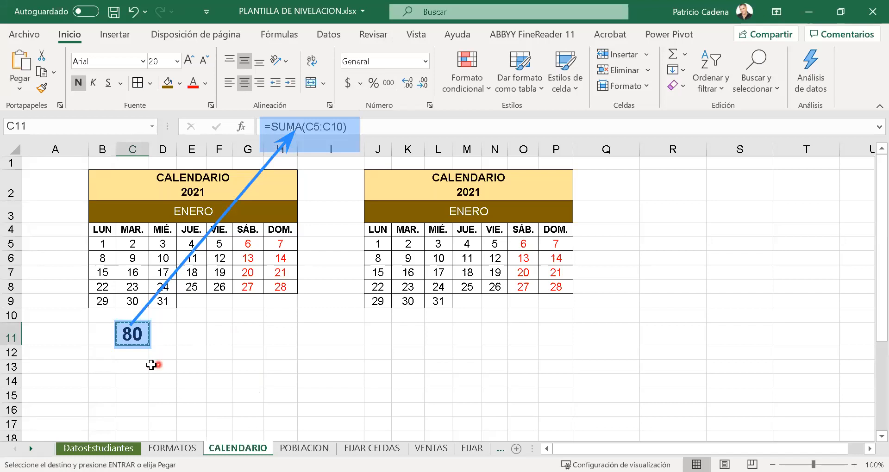
left_click(330, 335)
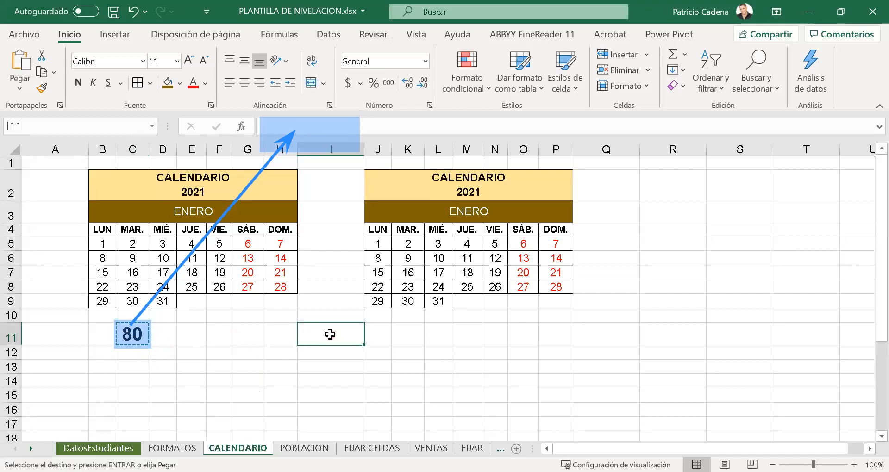
left_click(18, 52)
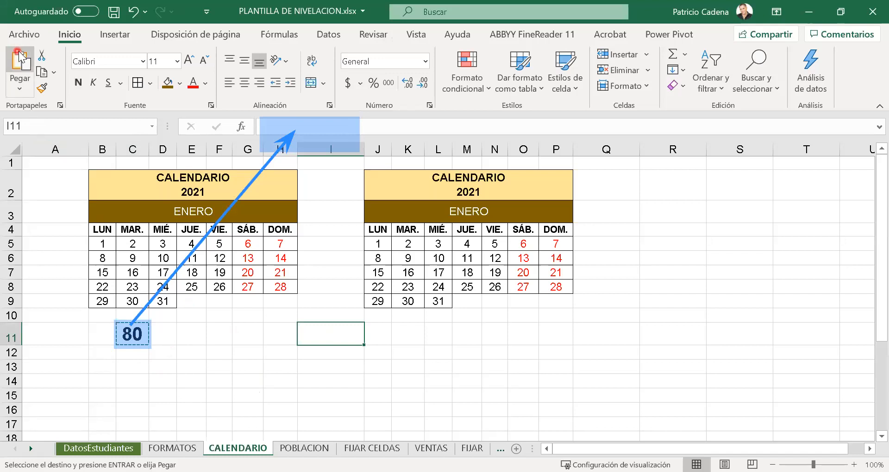
left_click(350, 394)
left_click(334, 338)
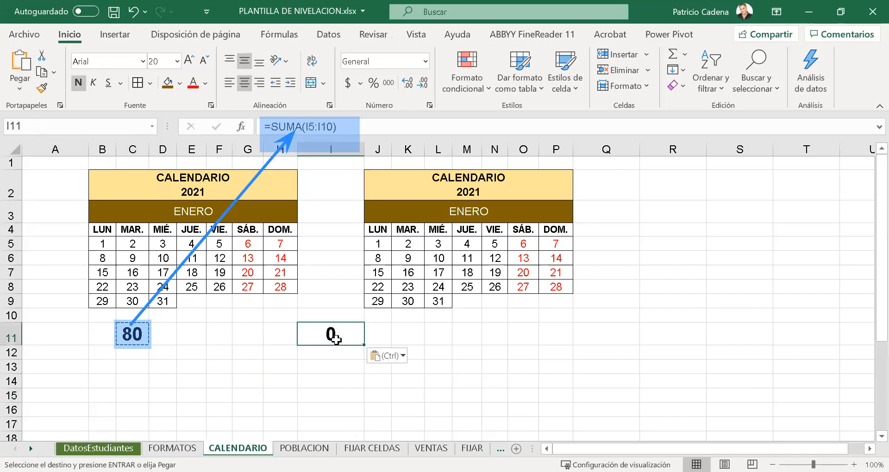
- Examine how the references in the formula pasted into I11 shifted, leaving the formula unedited
left_click(307, 123)
left_click(343, 340)
left_click_drag(343, 126, 224, 124)
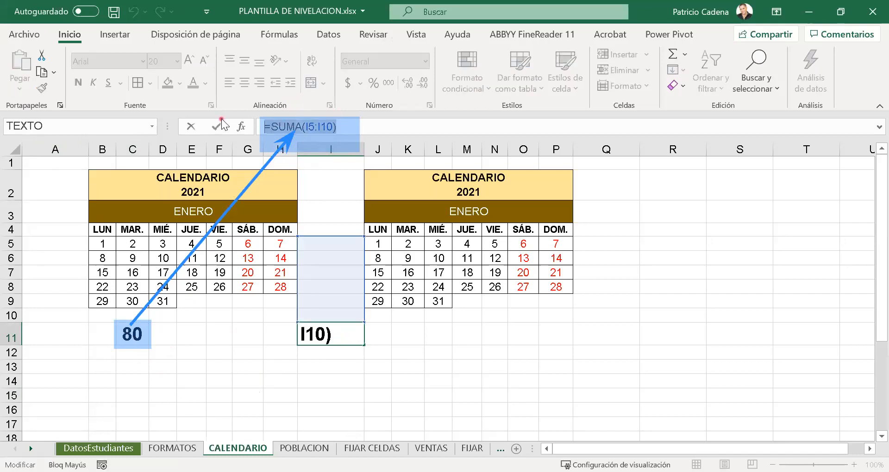
key("Escape")
left_click(374, 397)
left_click(365, 349)
left_click(347, 339)
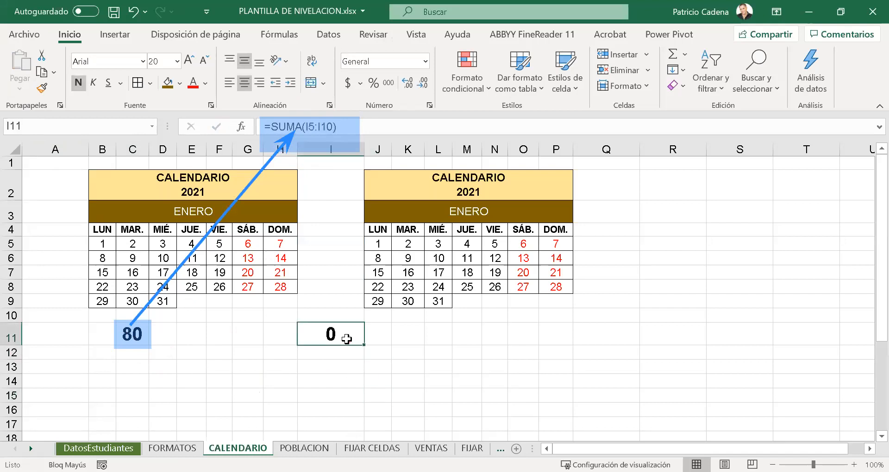
- Clear the contents of I11 and fill the cell with light gold
key("Delete")
key("Up")
left_click(346, 340)
left_click(348, 375)
left_click(334, 324)
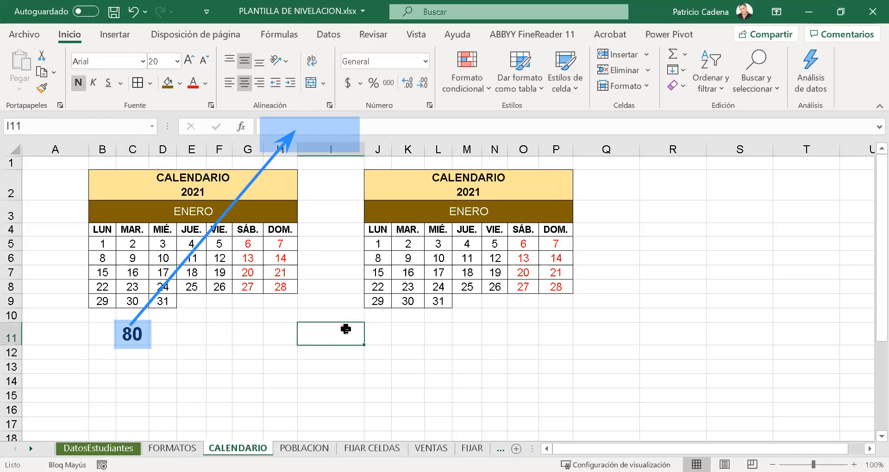
left_click(179, 85)
left_click(251, 137)
left_click(335, 379)
left_click(321, 338)
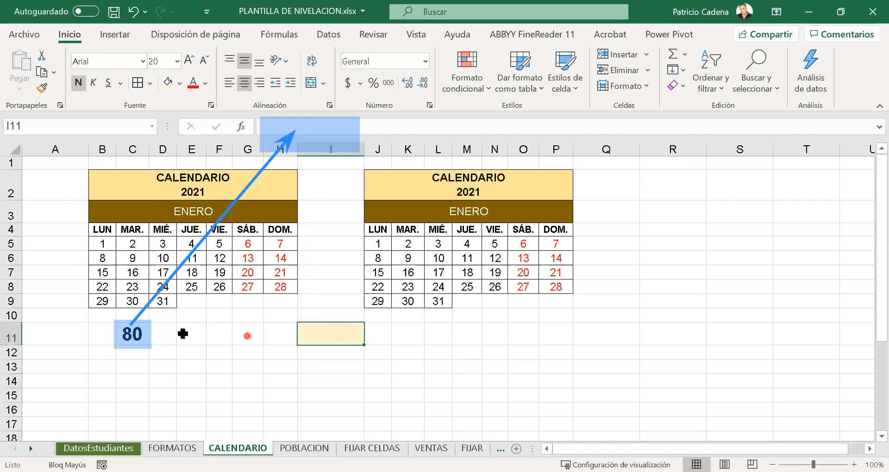
left_click(132, 333)
left_click(342, 336)
left_click(138, 333)
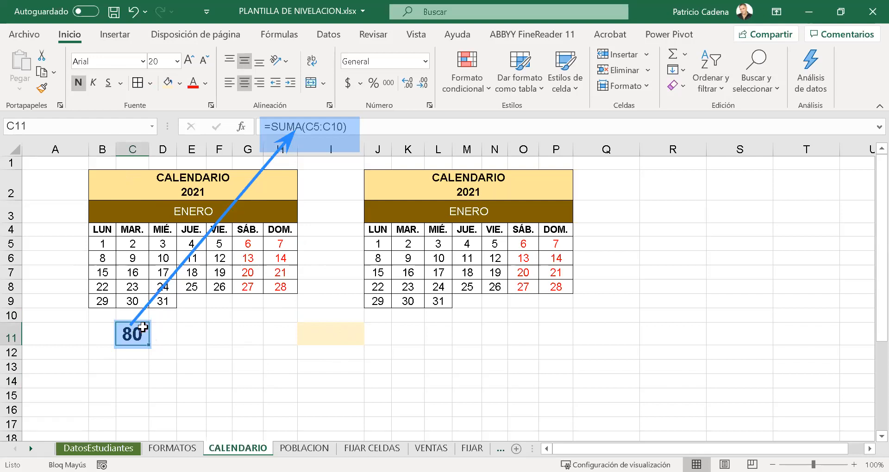
key("ctrl+c")
left_click(356, 334)
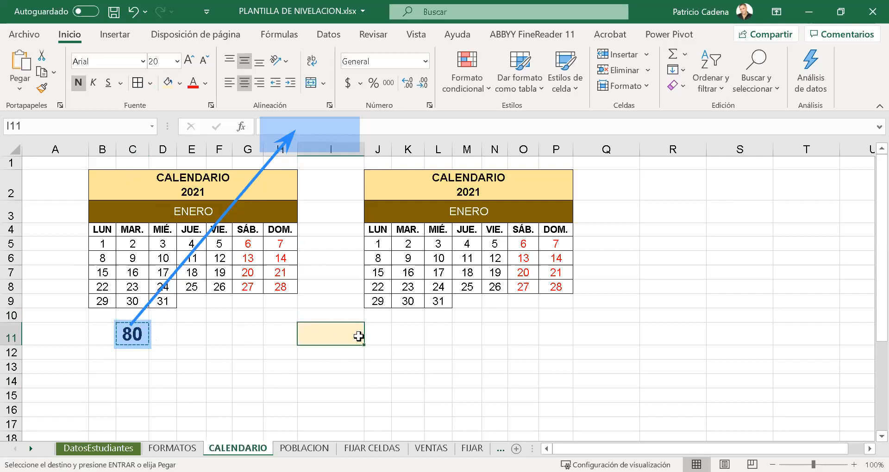
left_click(8, 96)
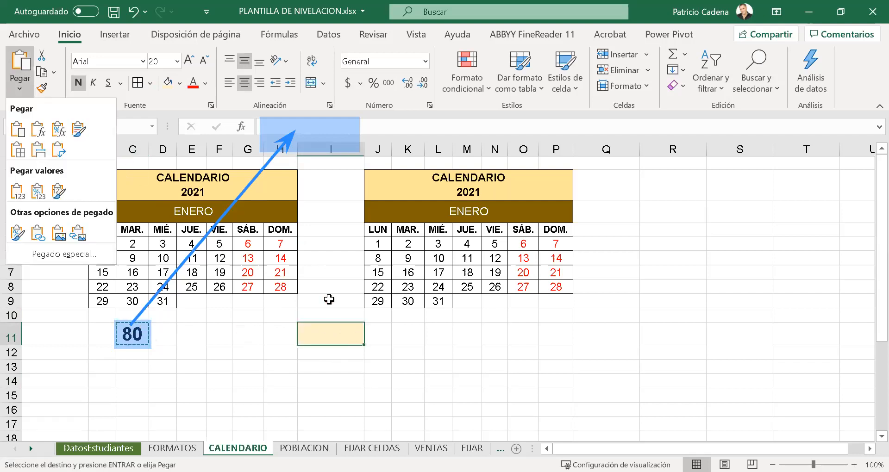
left_click(346, 339)
- Move the light gold cell from I11 to J11 and widen column J
left_click_drag(348, 345, 377, 338)
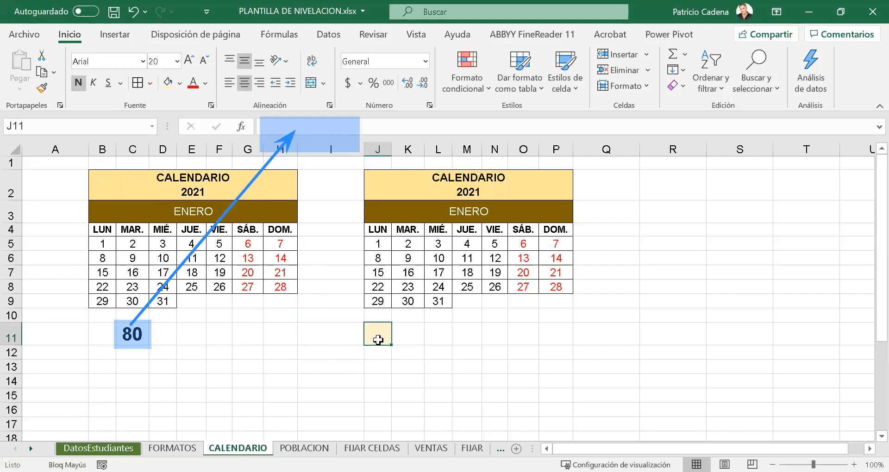
left_click_drag(389, 151, 412, 150)
left_click(413, 406)
left_click(377, 334)
- Copy C11 and paste only its formula into J11 using the Fórmulas option of Paste Special
left_click(139, 333)
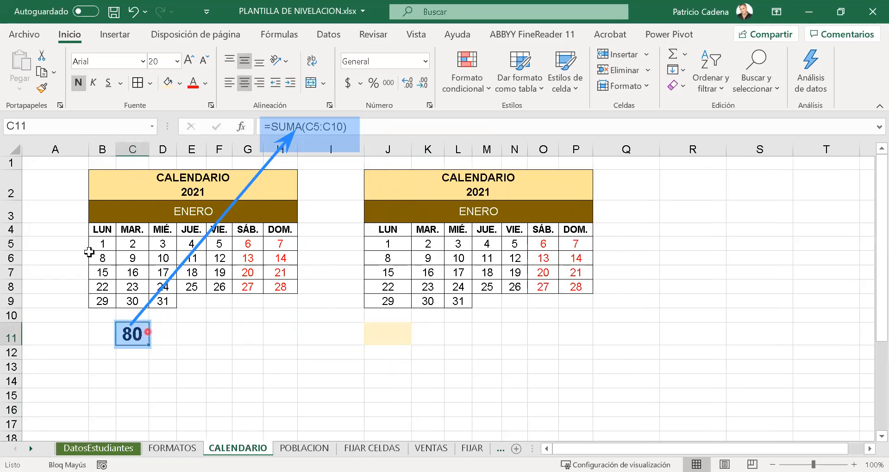
key("ctrl+c")
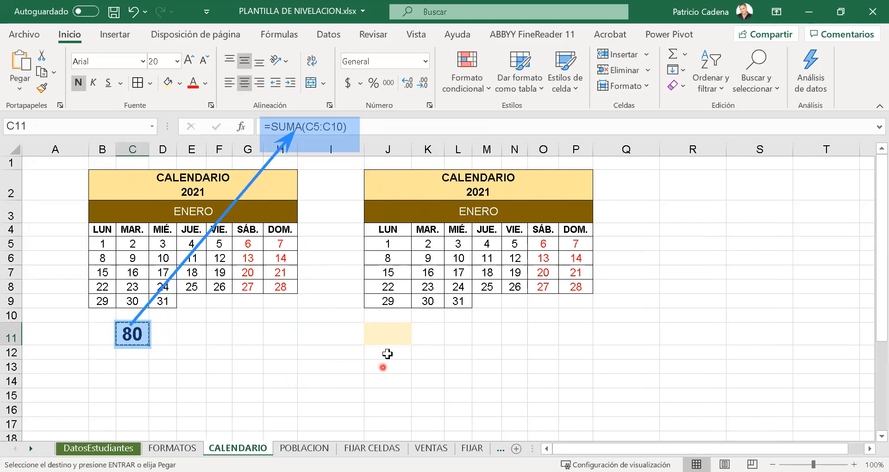
left_click(389, 334)
left_click(20, 88)
left_click(67, 245)
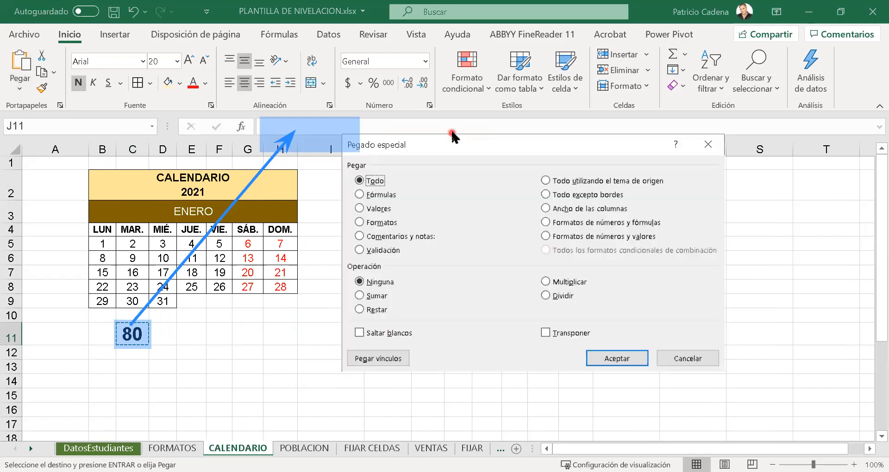
left_click_drag(456, 151, 591, 136)
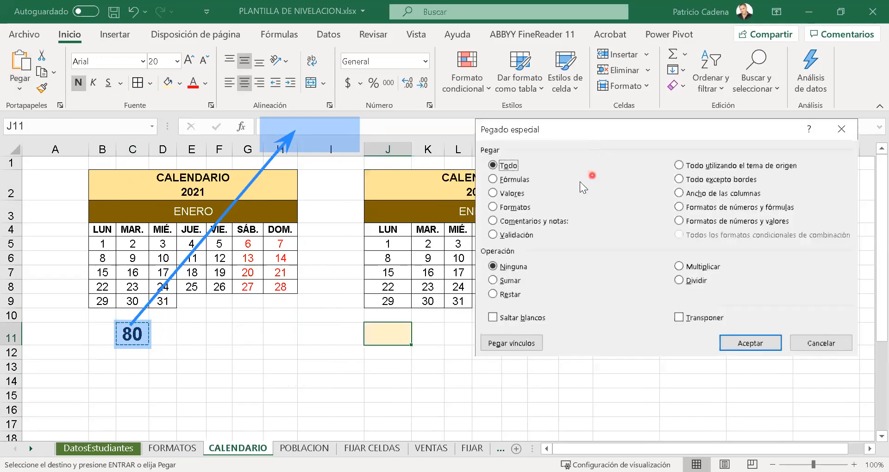
left_click(507, 180)
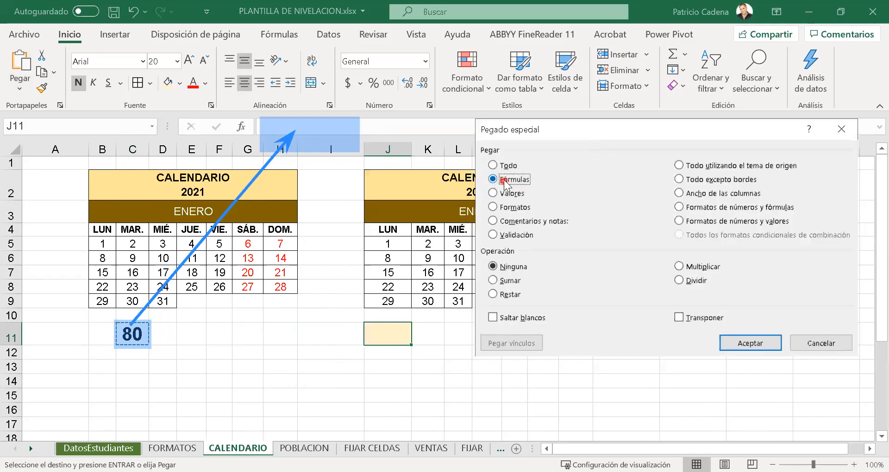
left_click(745, 344)
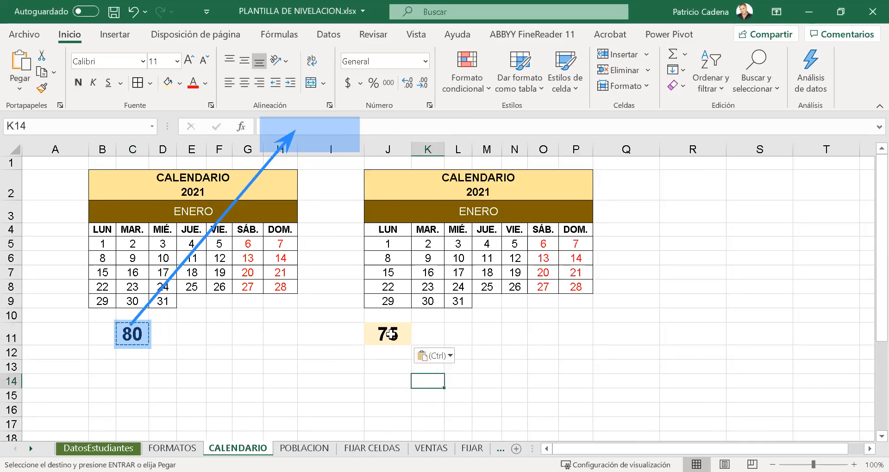
- Examine the formula in J11 and the LUN column range of the second calendar that it adds up
left_click(391, 334)
left_click(282, 41)
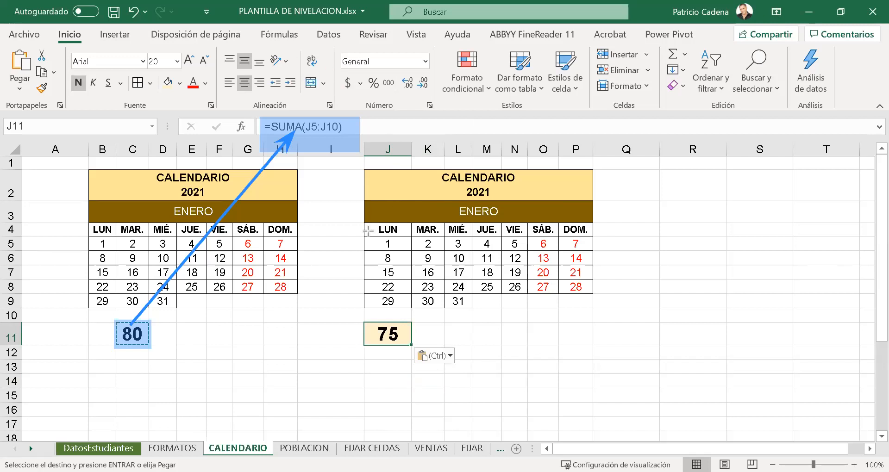
left_click_drag(362, 229, 413, 316)
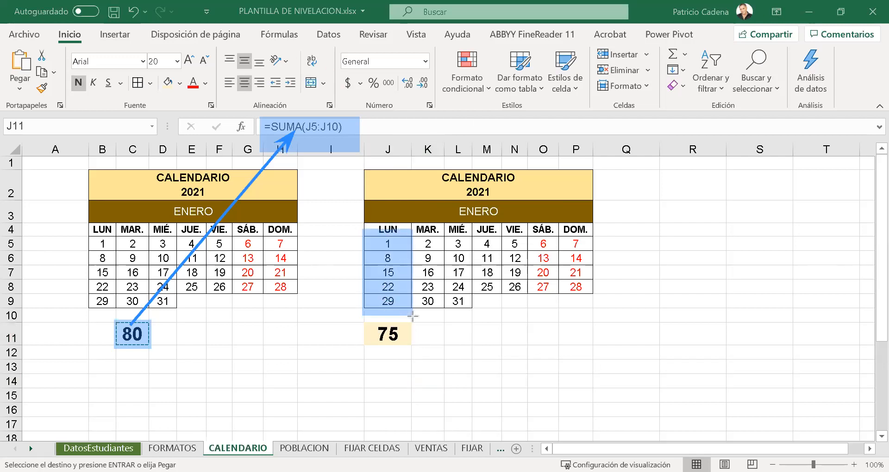
key("ctrl+z")
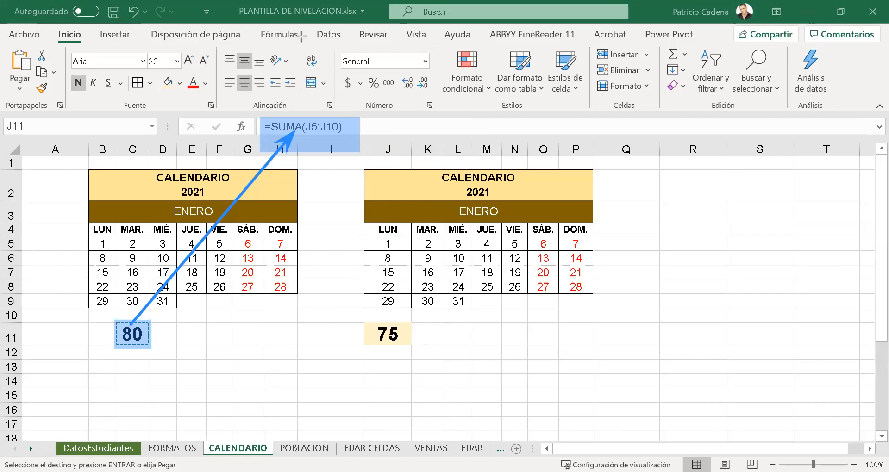
mouse_move(364, 221)
left_mouse_down()
mouse_move(374, 316)
mouse_move(393, 337)
mouse_move(413, 309)
left_mouse_up()
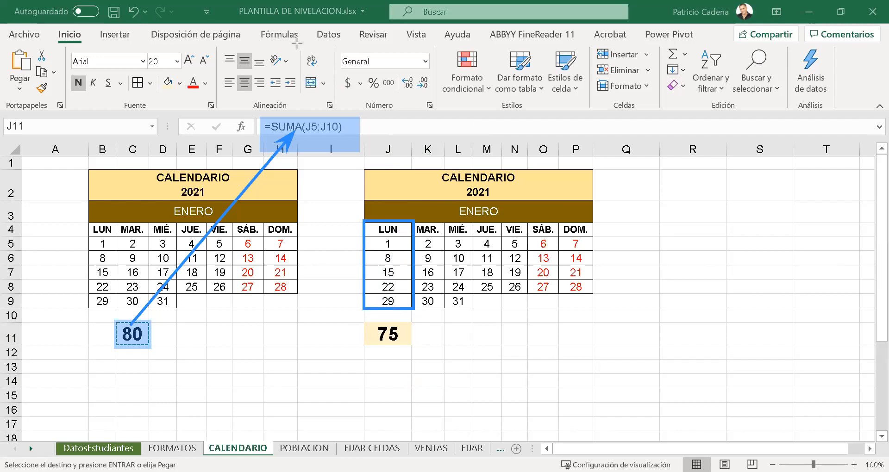
left_click_drag(507, 410, 427, 306)
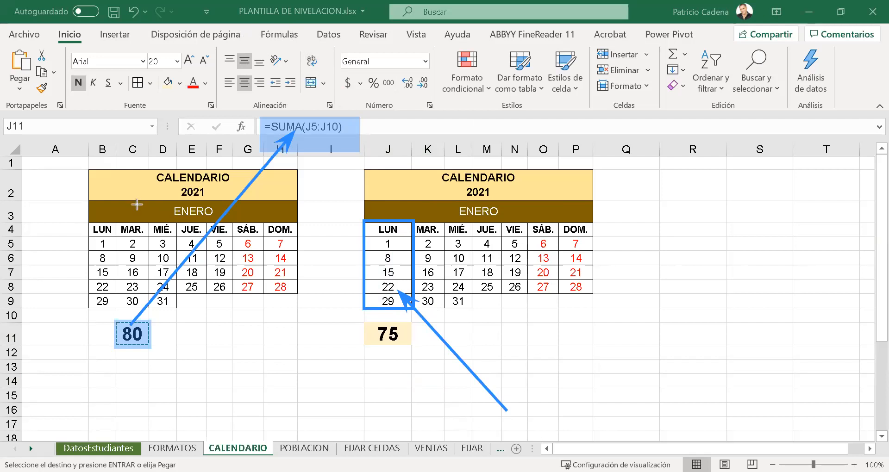
left_click_drag(117, 224, 151, 305)
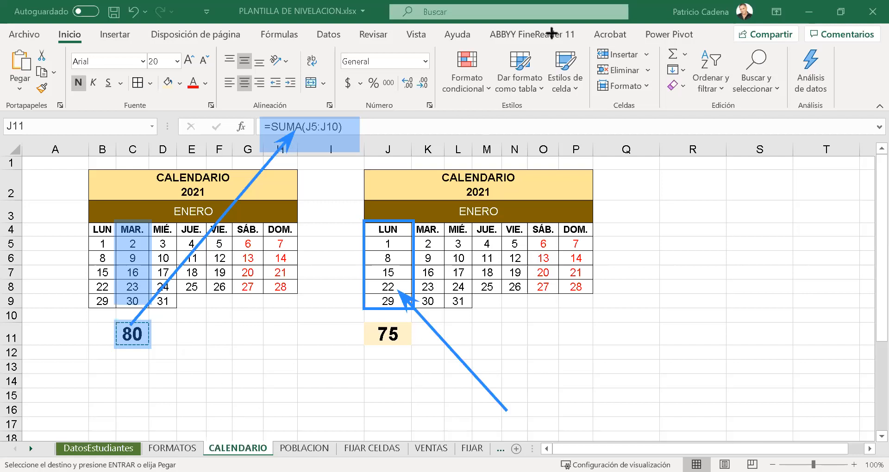
left_click(529, 33)
left_click(439, 335)
left_click(415, 299)
left_click(376, 33)
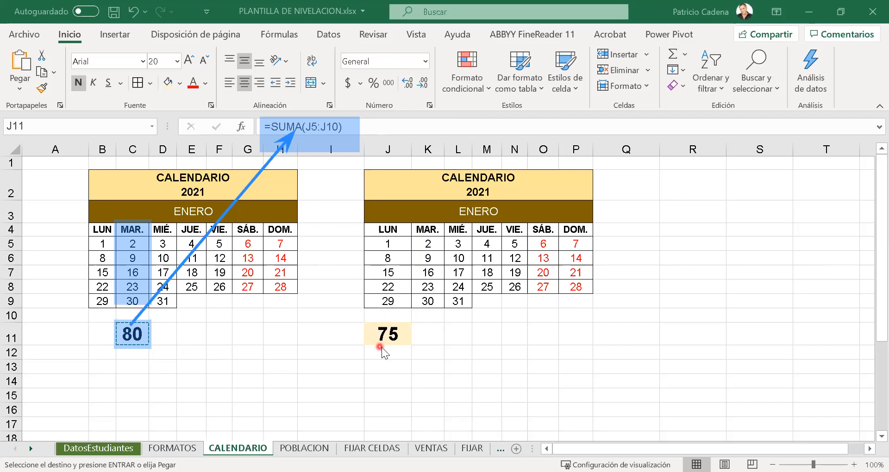
- Clear the contents of J11 beneath the second calendar
left_click(384, 344)
key("Delete")
left_click(420, 364)
left_click(407, 338)
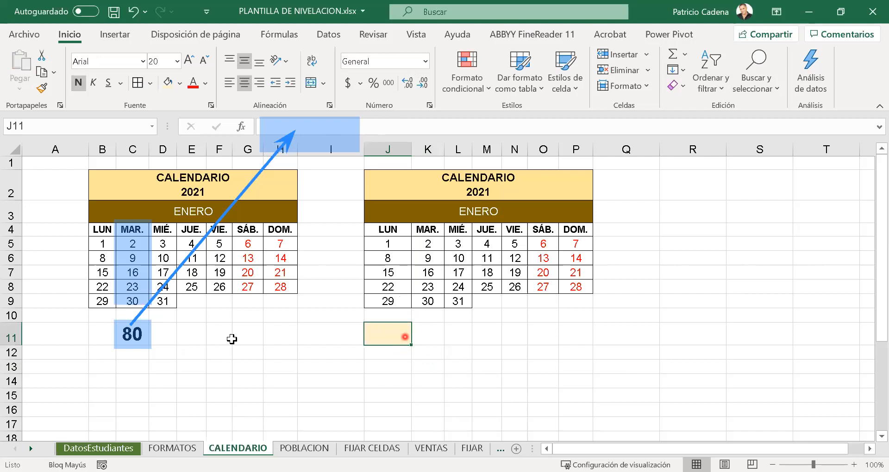
- Examine the SUMA formula in C11 and the MAR. column values of the first calendar that it adds up
left_click(135, 336)
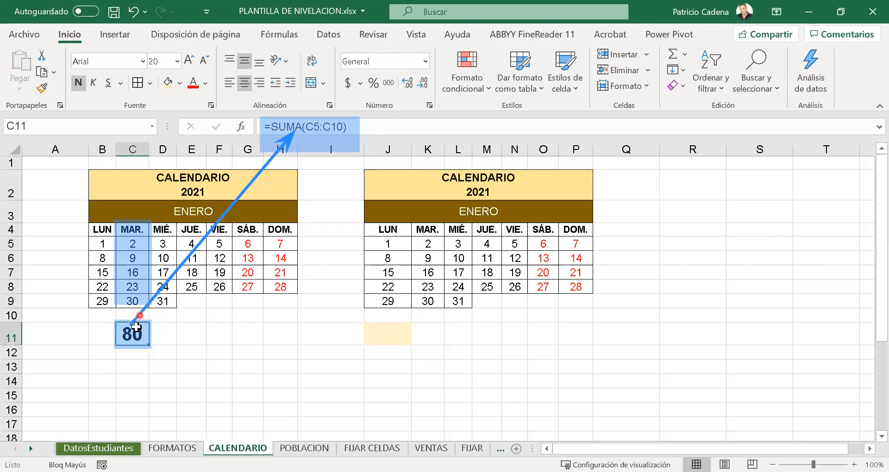
left_click_drag(135, 243, 139, 302)
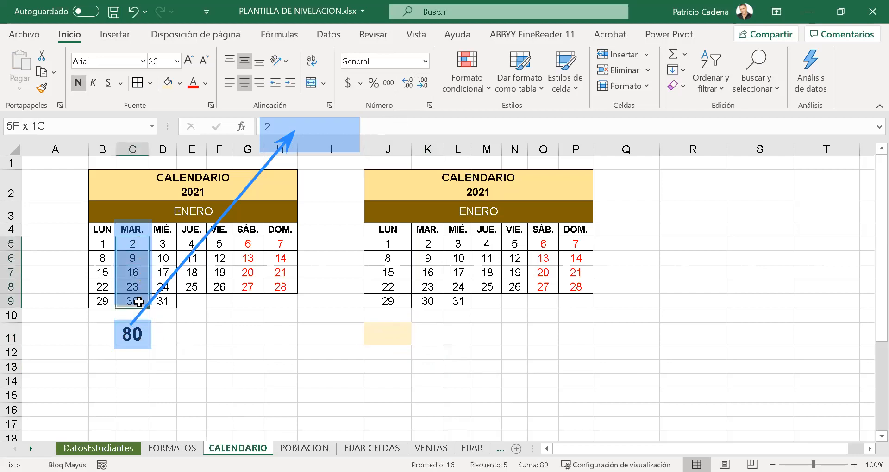
key("Return")
key("Return")
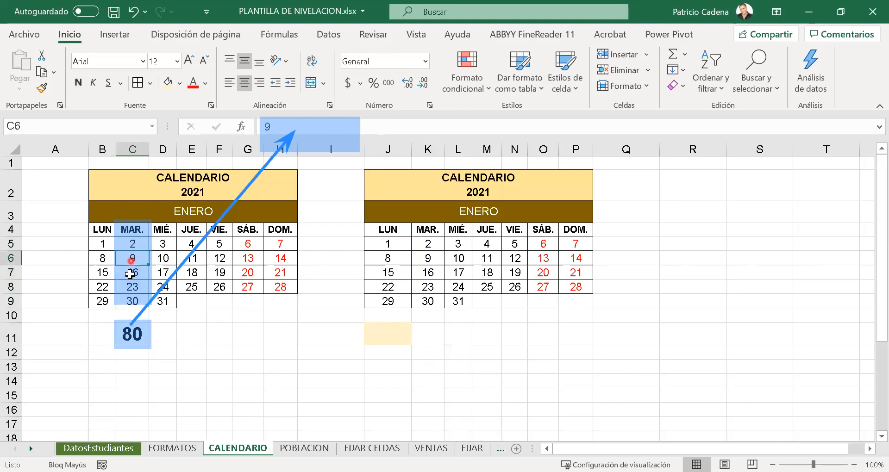
key("Return")
key("Return")
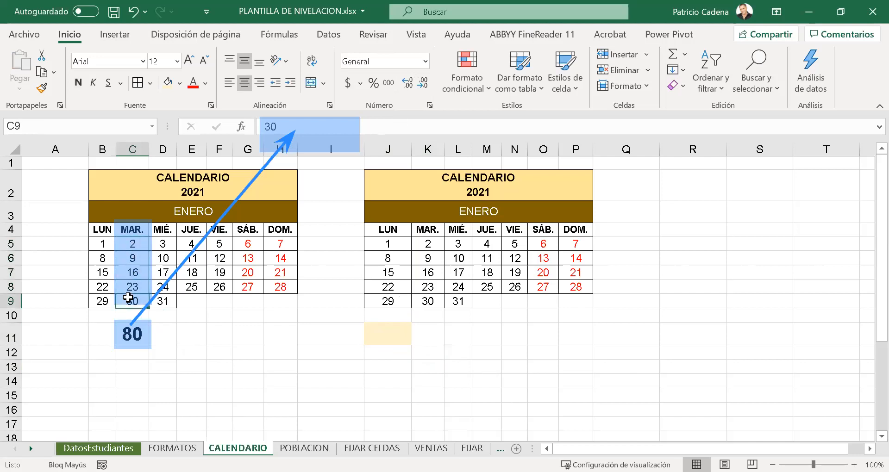
key("Return")
key("Return")
key("Return")
key("Return")
key("Return")
- Clear C11 and total the MAR. column again with AutoSum as =SUMA(C5:C10)
left_click(131, 327)
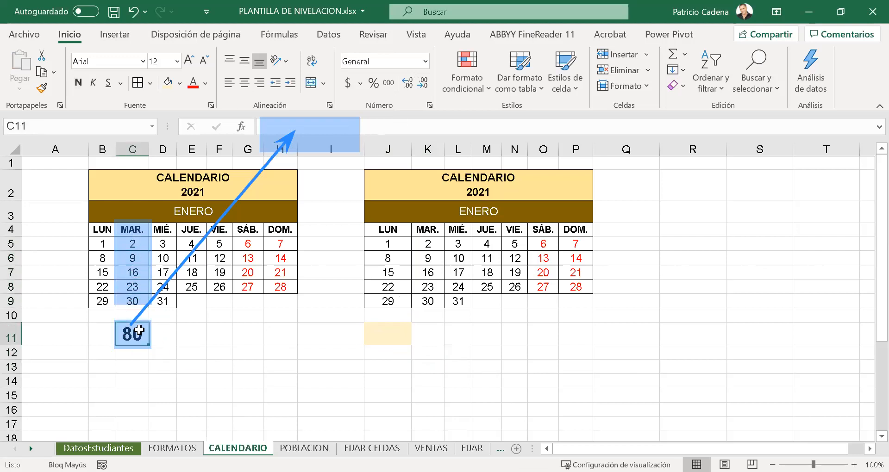
key("Delete")
left_click(667, 55)
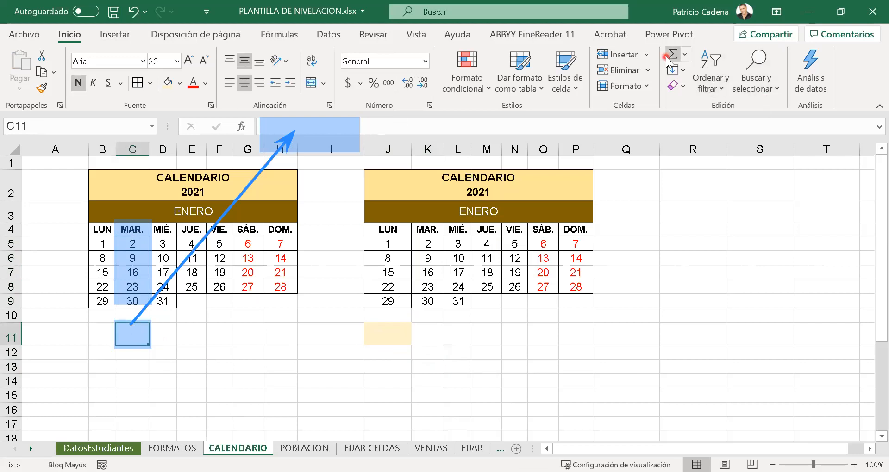
key("Return")
left_click(126, 328)
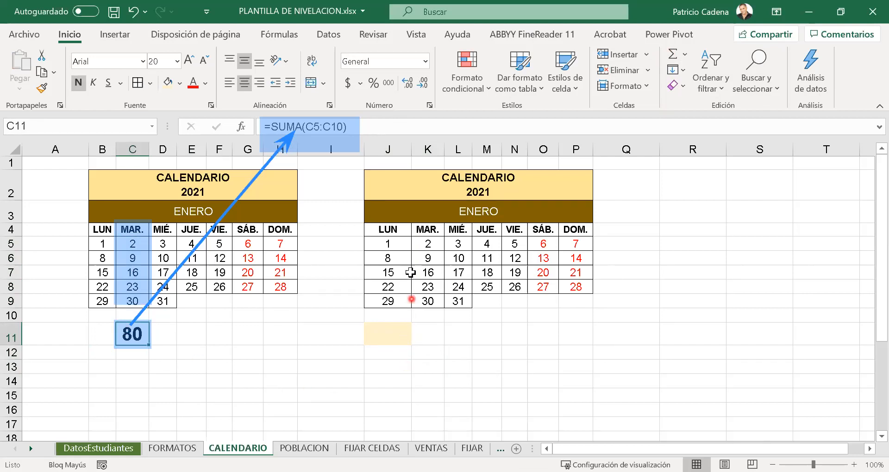
- Examine the LUN column dates of the second calendar and the cell J11 beneath them, compared with C11
left_click_drag(392, 243, 392, 303)
left_click_drag(381, 341, 383, 348)
left_click_drag(401, 239, 394, 290)
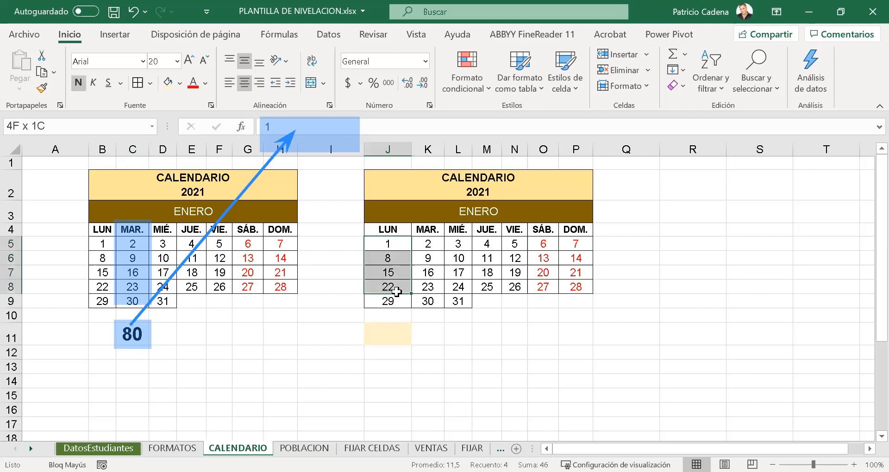
left_click(141, 338)
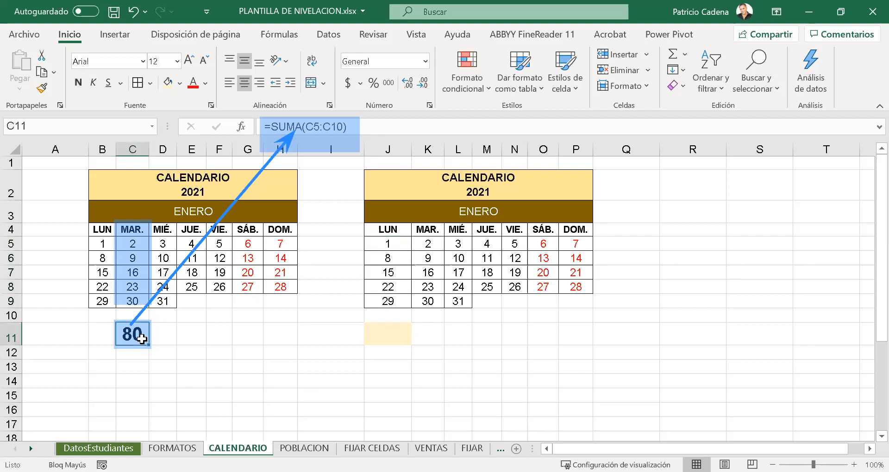
left_click(394, 331)
left_click_drag(398, 245, 400, 289)
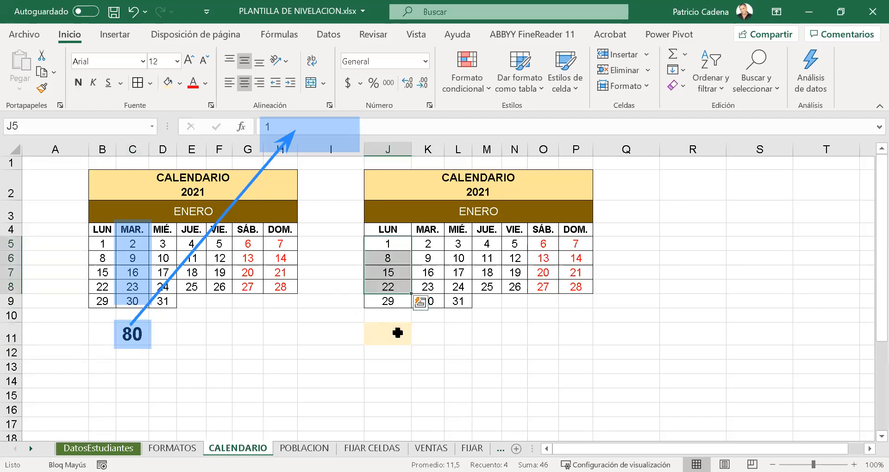
left_click(403, 370)
left_click(387, 351)
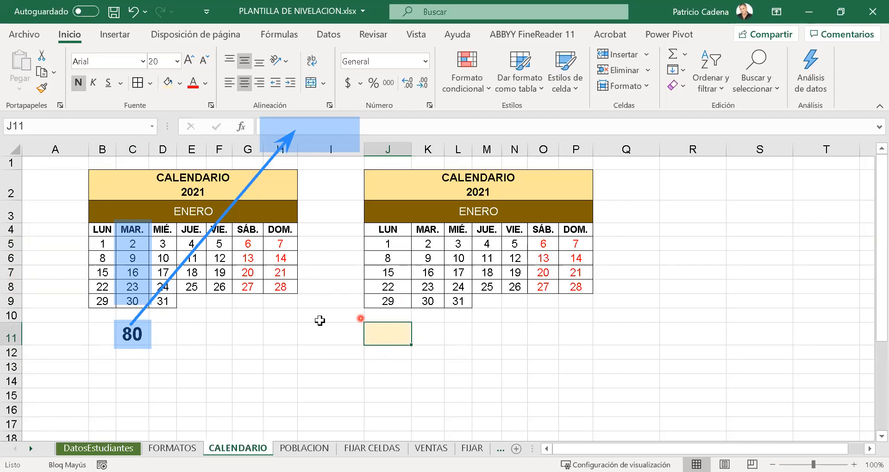
- Copy C11 and paste only its formula into J11 using the Fórmulas option of Paste Special
left_click(130, 334)
key("ctrl+c")
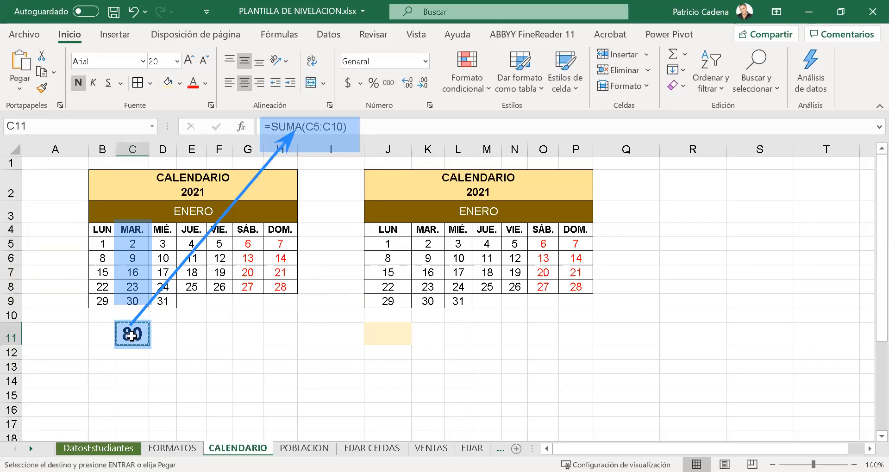
left_click(375, 333)
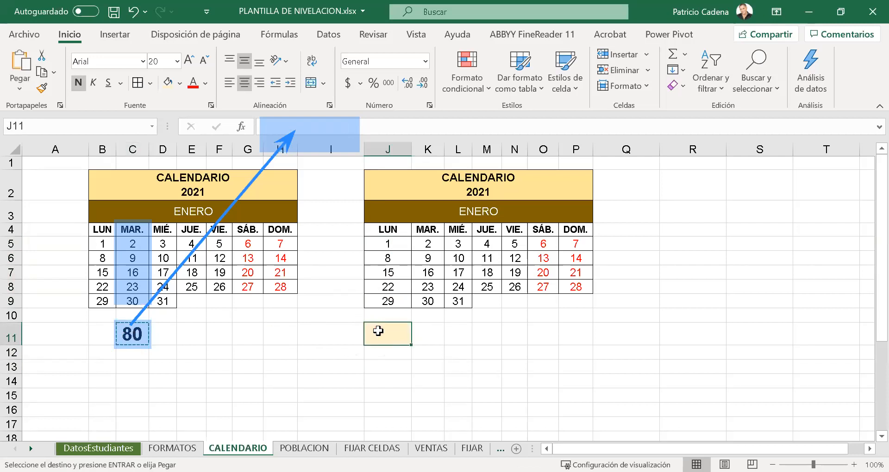
left_click(19, 86)
left_click(60, 254)
left_click_drag(556, 130, 593, 128)
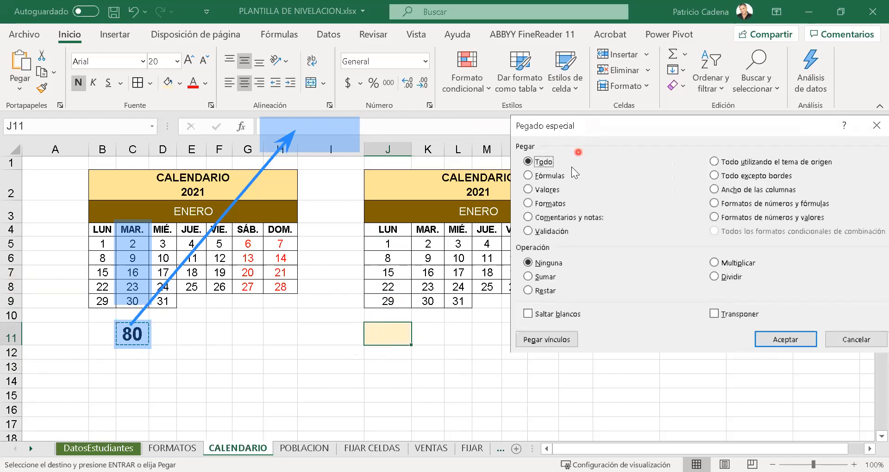
left_click(541, 176)
left_click(786, 342)
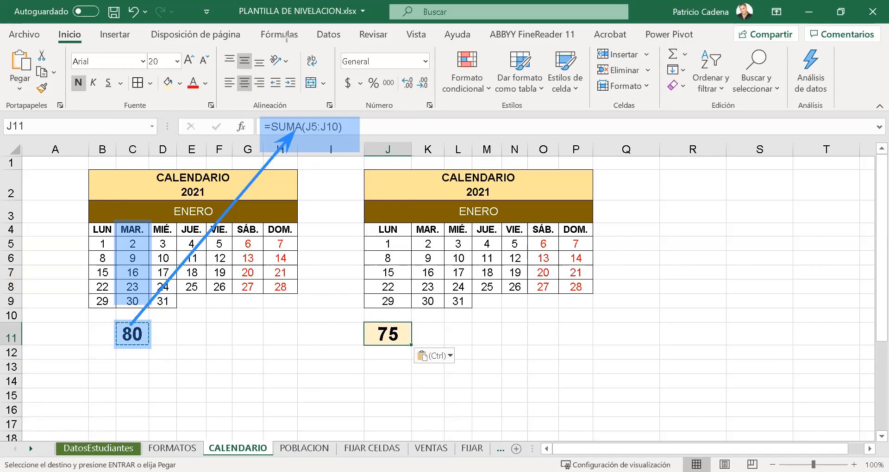
left_click_drag(373, 227, 413, 312)
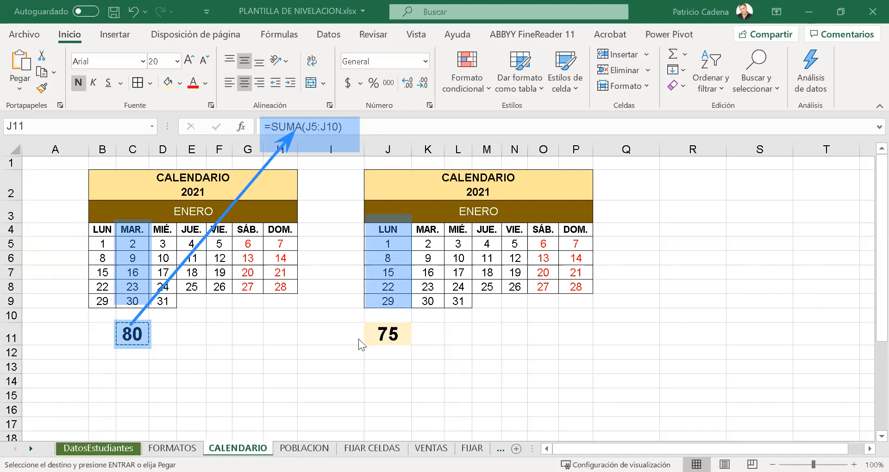
- Clear J11, copy C11 and paste only its value into J11 using the Valores option of Paste Special
key("Delete")
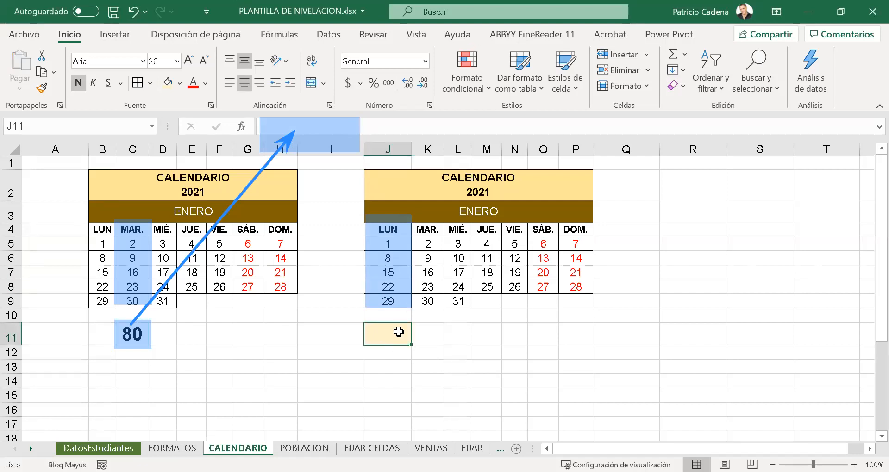
left_click(131, 337)
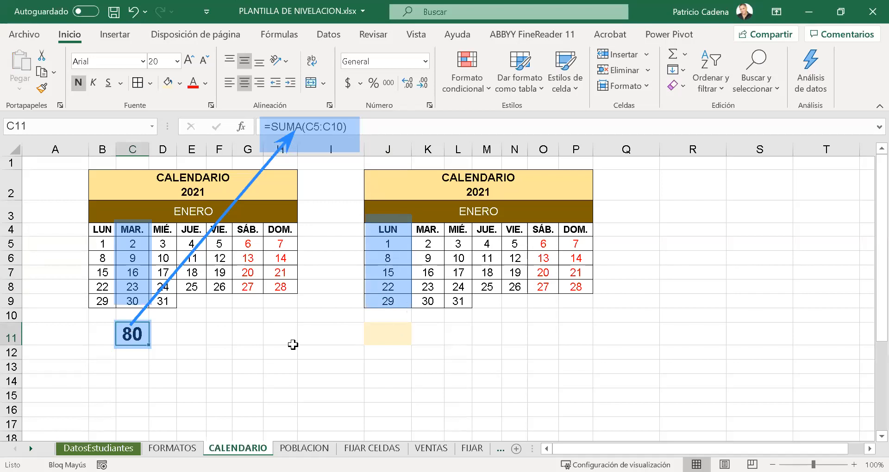
key("ctrl+c")
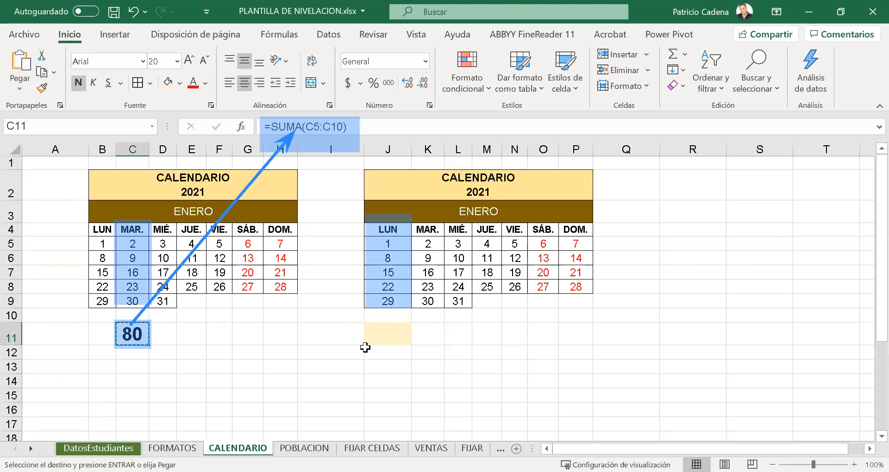
left_click(391, 337)
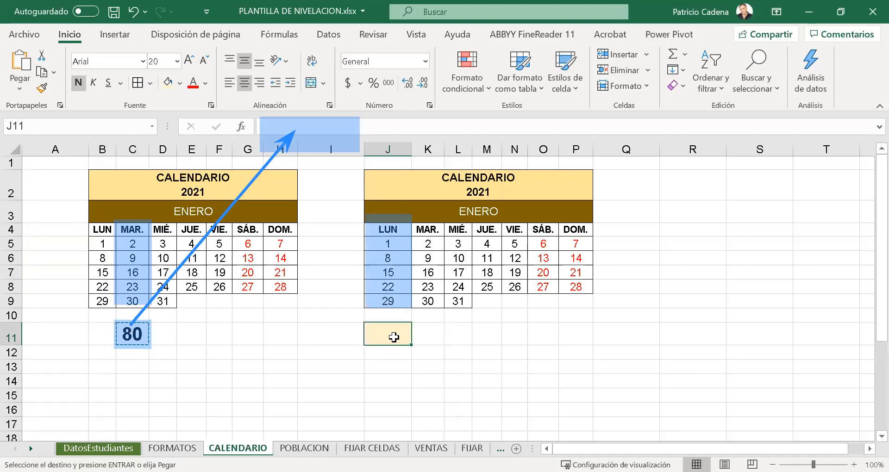
left_click(16, 84)
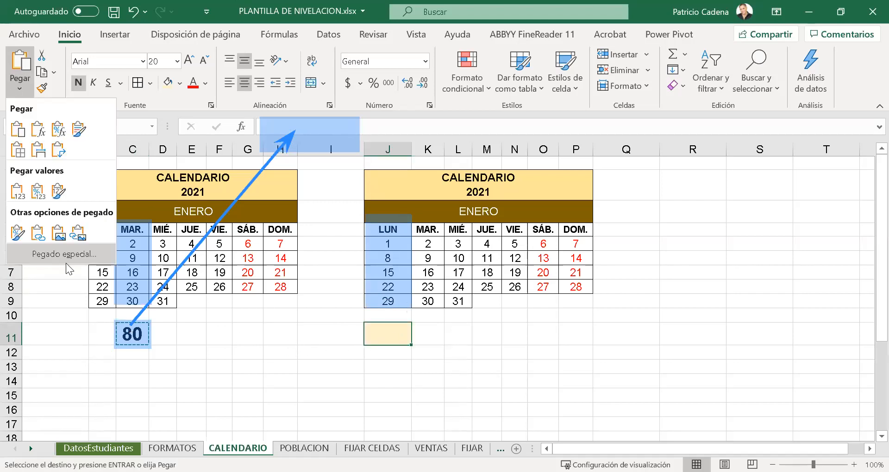
key("ctrl+alt+v")
left_click(577, 150)
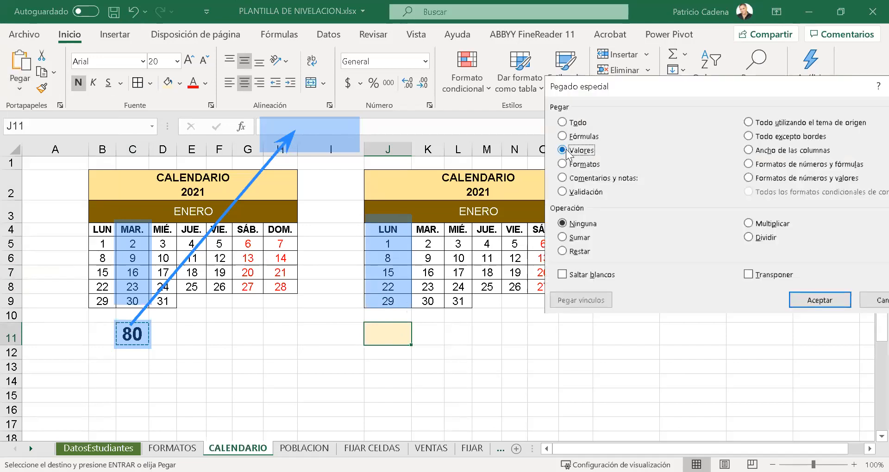
left_click(822, 301)
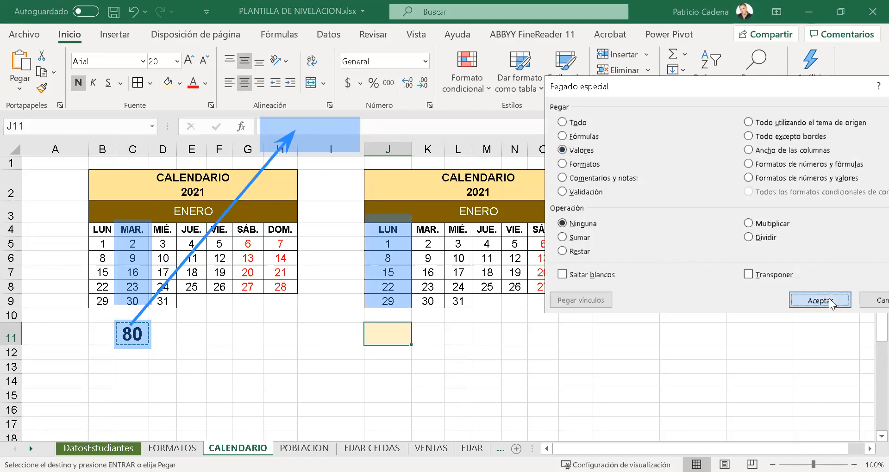
left_click(458, 382)
left_click(397, 334)
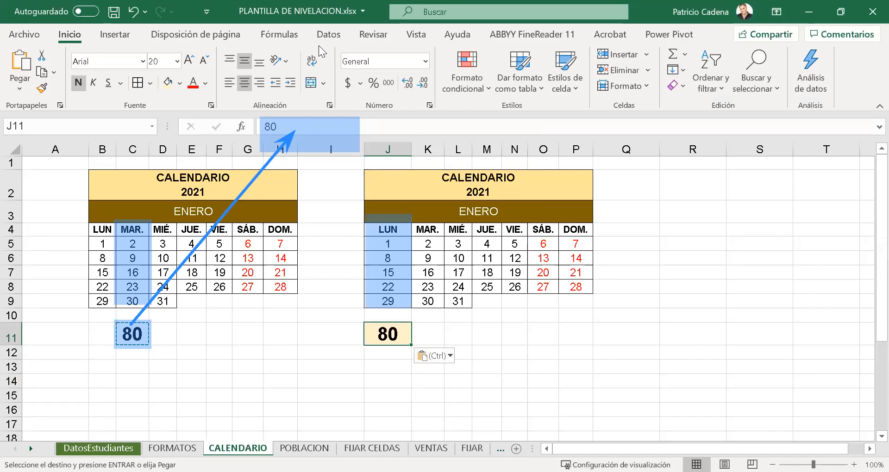
- Examine the content of J11 to check whether it holds a formula or a plain value
left_click(460, 318)
left_click(390, 334)
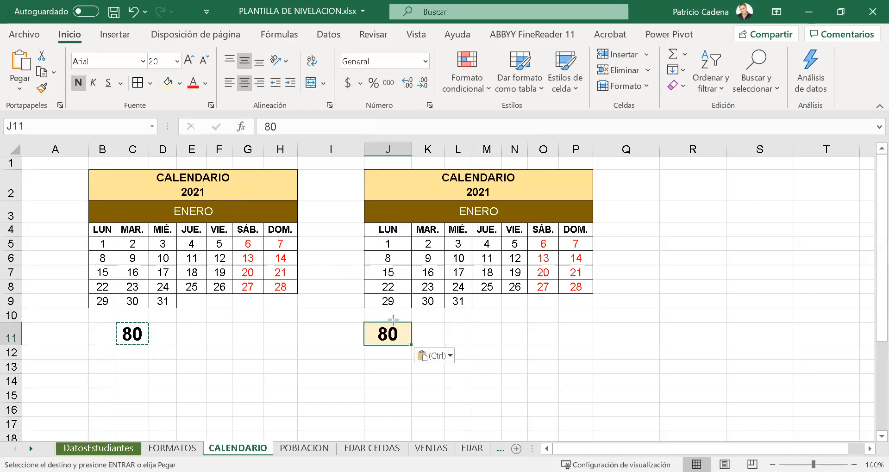
mouse_move(412, 323)
left_mouse_down()
mouse_move(333, 232)
mouse_move(278, 132)
left_mouse_up()
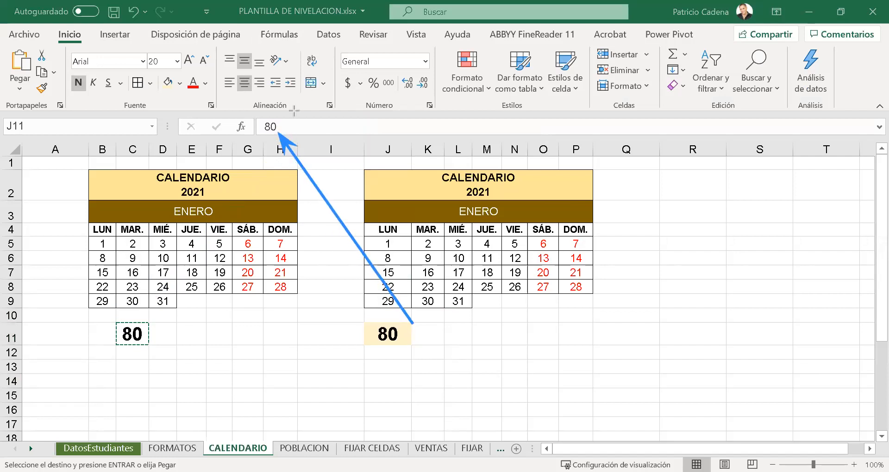
left_click_drag(249, 112, 293, 141)
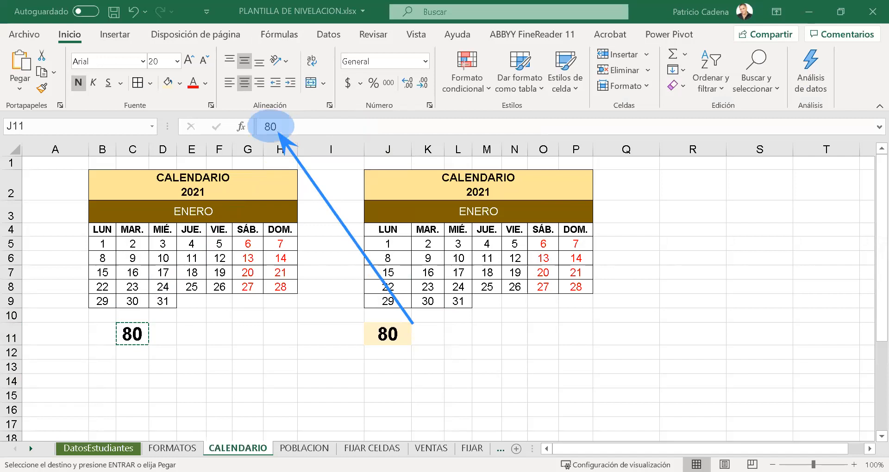
left_click(405, 331)
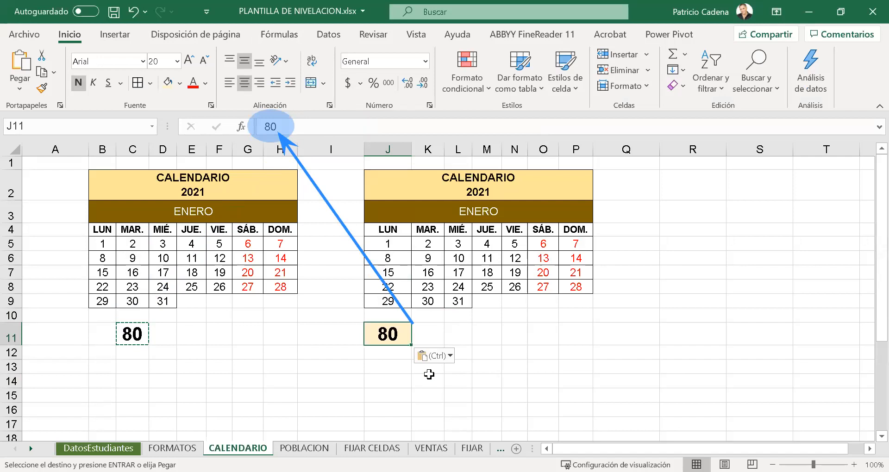
left_click(574, 229)
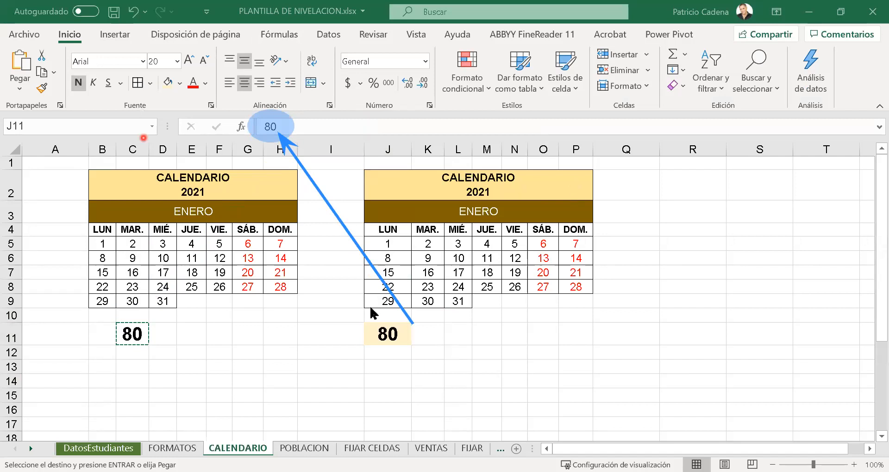
left_click(388, 334)
key("ctrl+v")
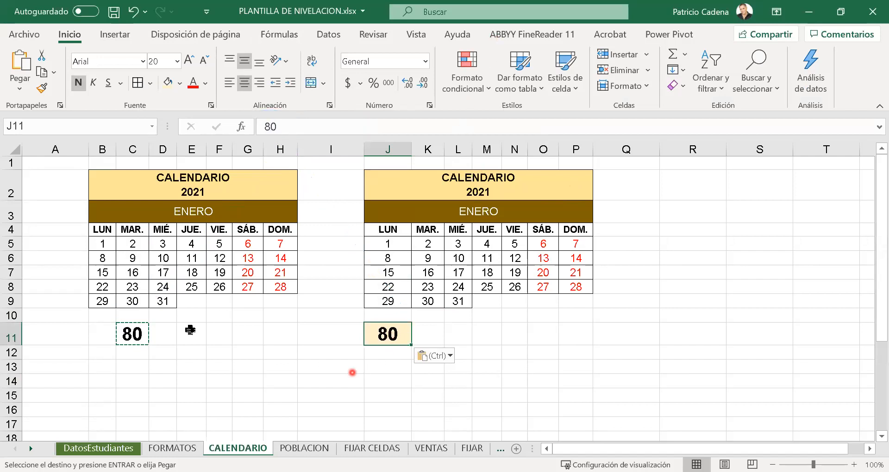
- Clear the contents and formatting of the range C11:P11 beneath both calendars
left_click(133, 334)
left_click(218, 334)
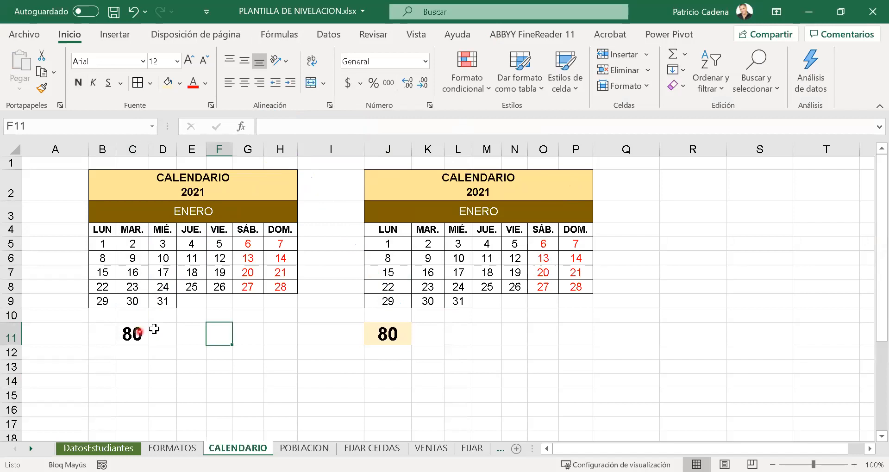
left_click_drag(139, 334, 589, 340)
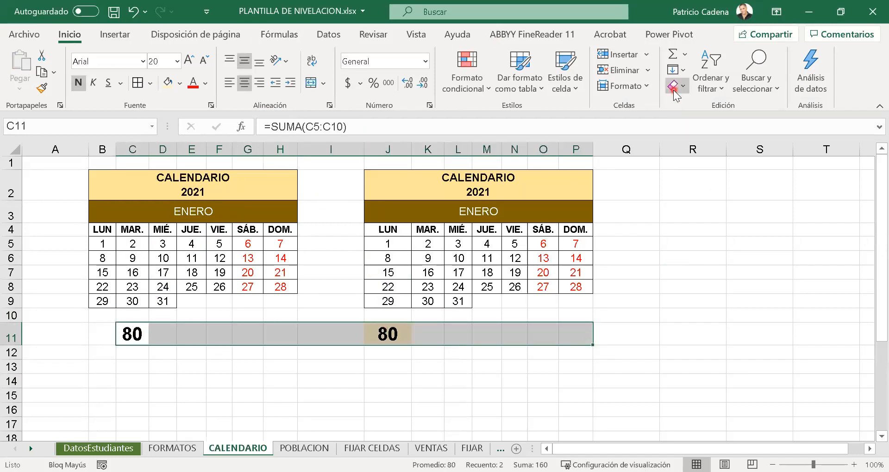
left_click(679, 102)
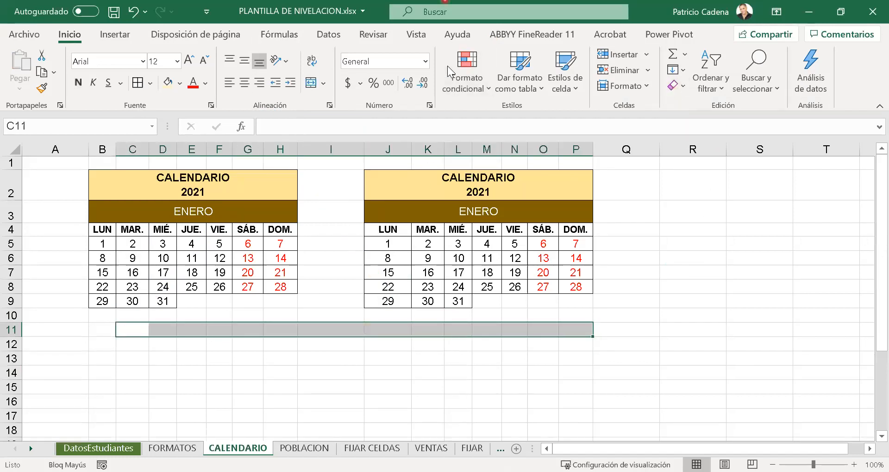
left_click(553, 24)
- Enter ENE in C12 and autofill the abbreviated months down through JUL in C18
left_click(192, 339)
left_click(134, 347)
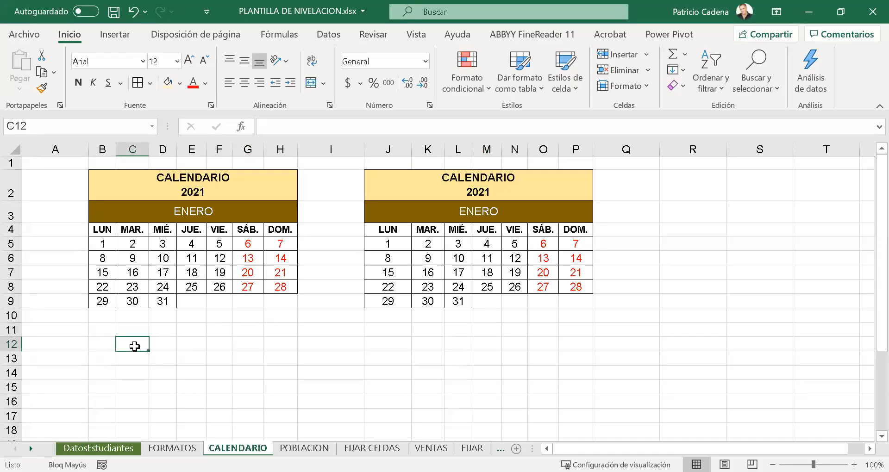
type("ENER")
key("BackSpace")
key("Return")
left_click(134, 346)
left_click_drag(149, 351, 148, 432)
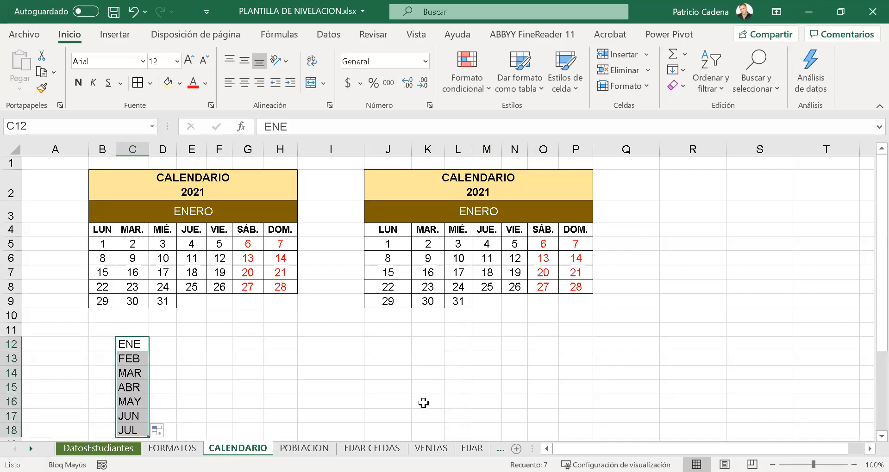
left_click_drag(882, 340, 842, 338)
left_click(192, 341)
left_click_drag(132, 297, 134, 384)
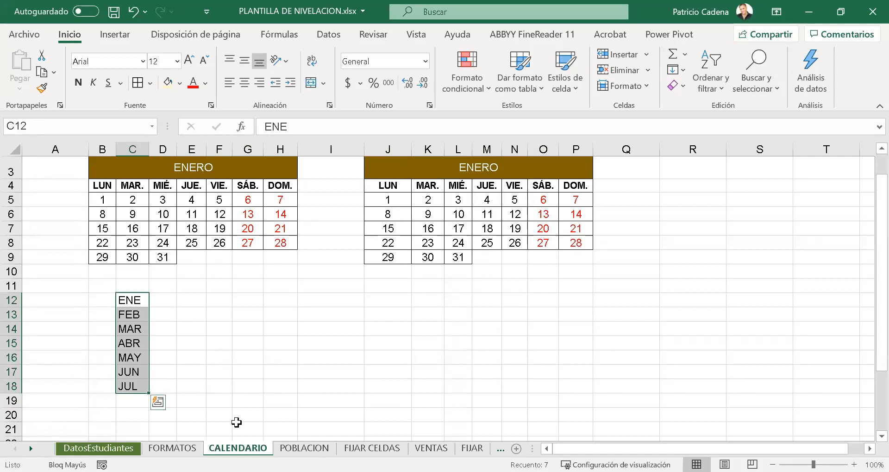
left_click(132, 342)
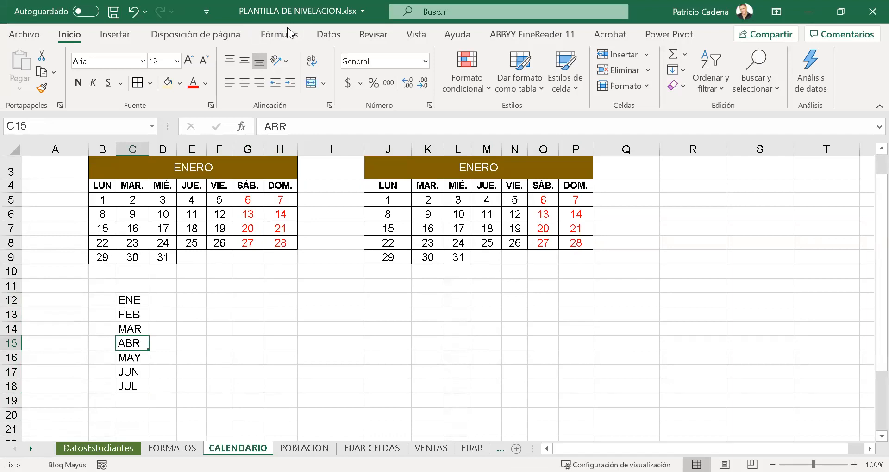
key("ctrl+shift+3")
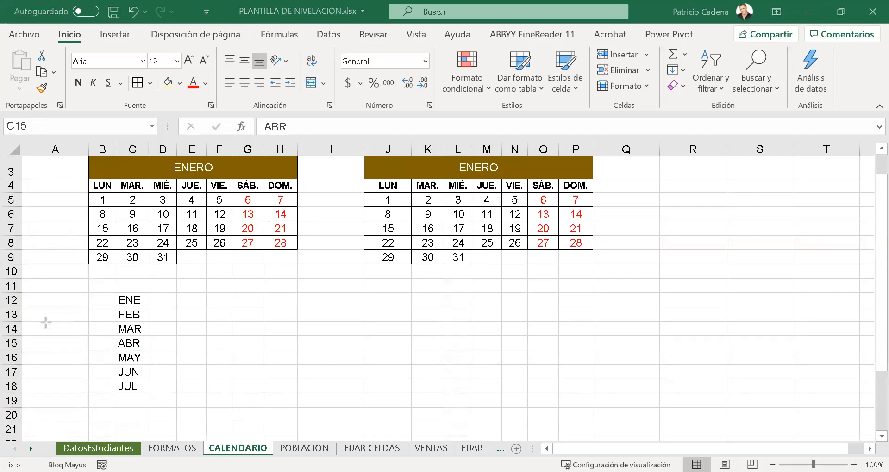
left_click_drag(103, 295, 103, 374)
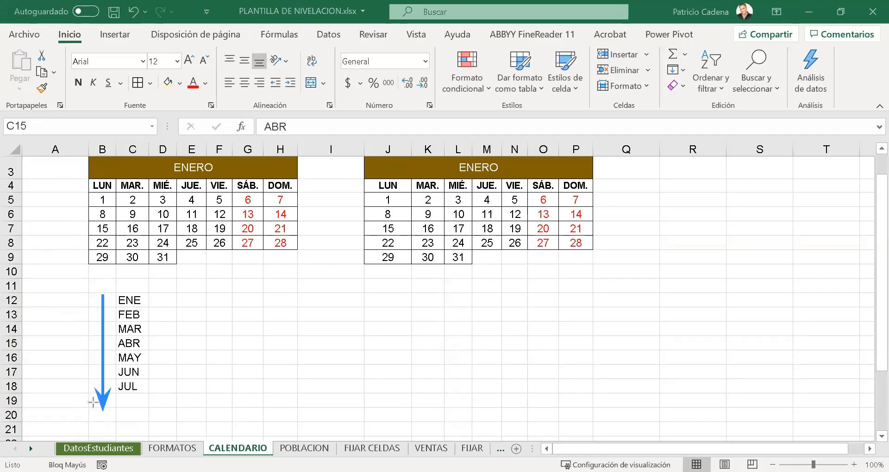
left_click_drag(128, 283, 305, 283)
left_click_drag(359, 283, 372, 283)
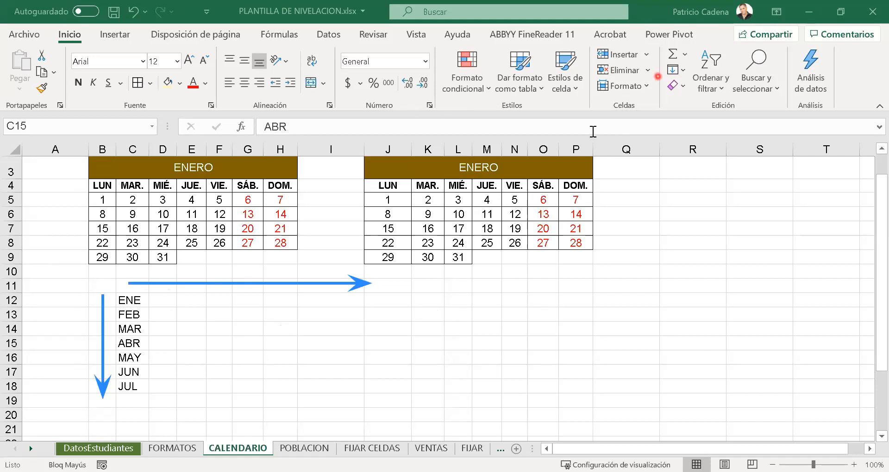
- Copy the months in C12:C18 and paste them as a row starting at E12 using the Transponer option of Paste Special
left_click_drag(130, 302, 130, 384)
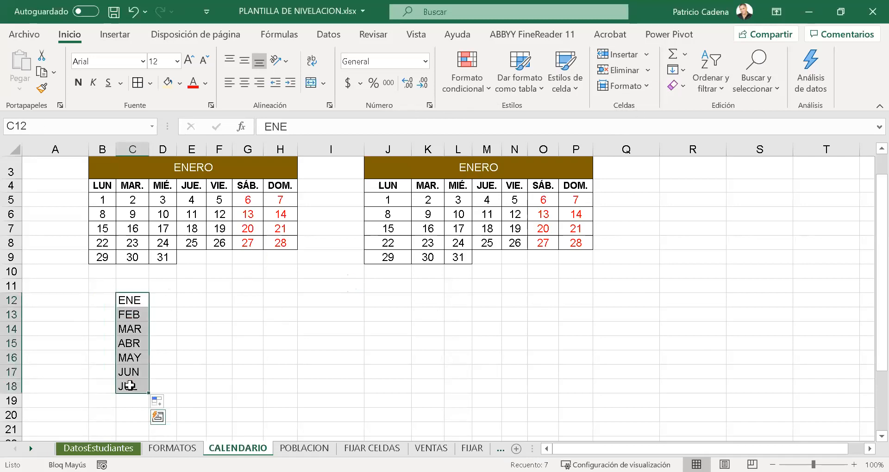
key("ctrl+c")
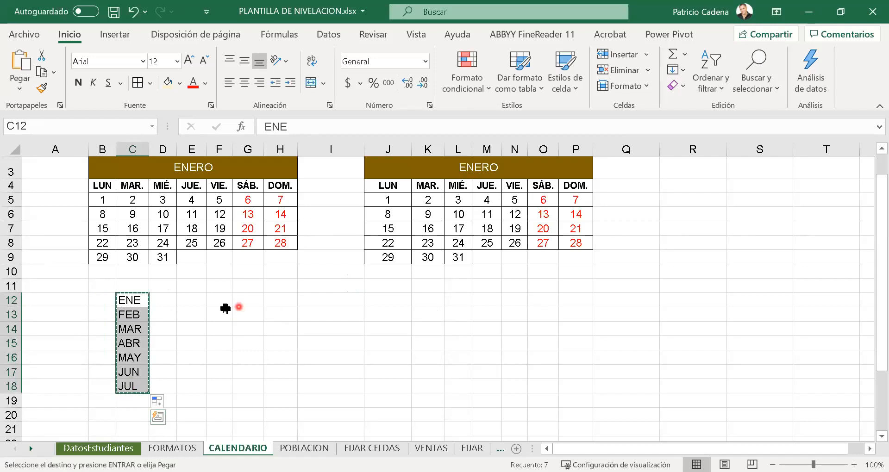
left_click(186, 300)
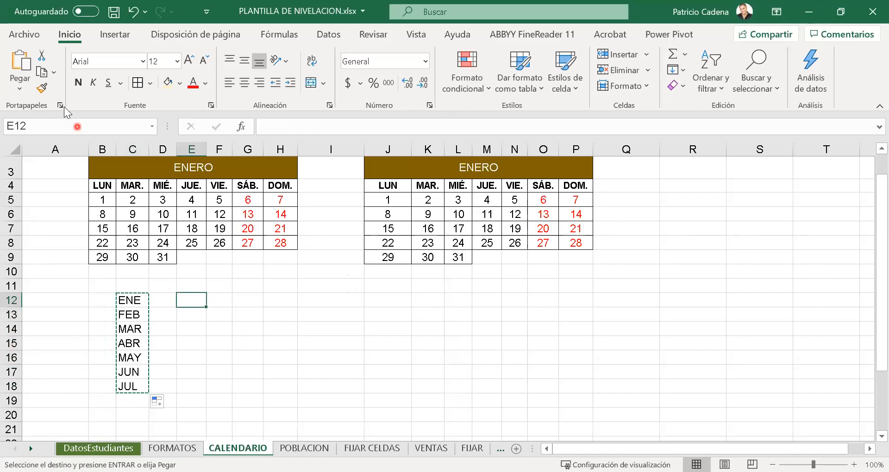
left_click(18, 85)
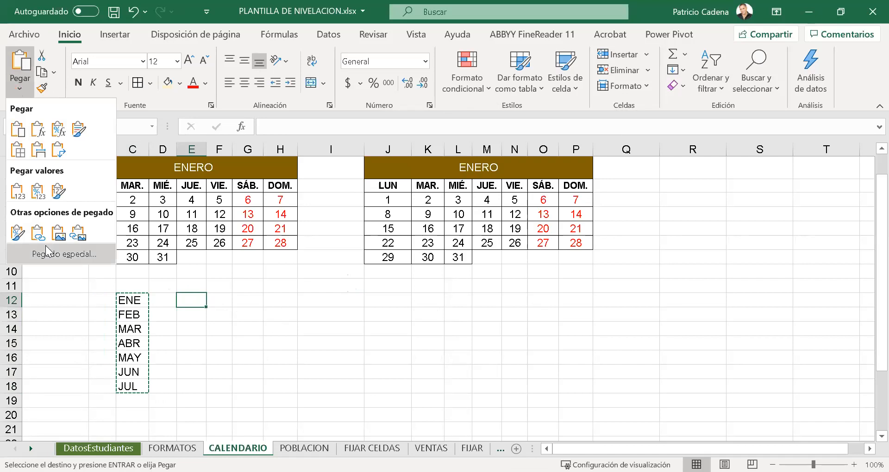
left_click(49, 254)
left_click(730, 277)
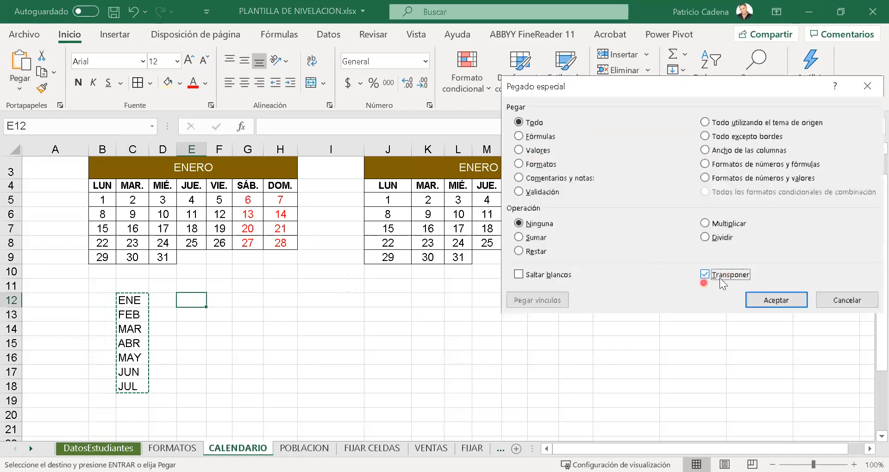
left_click(761, 293)
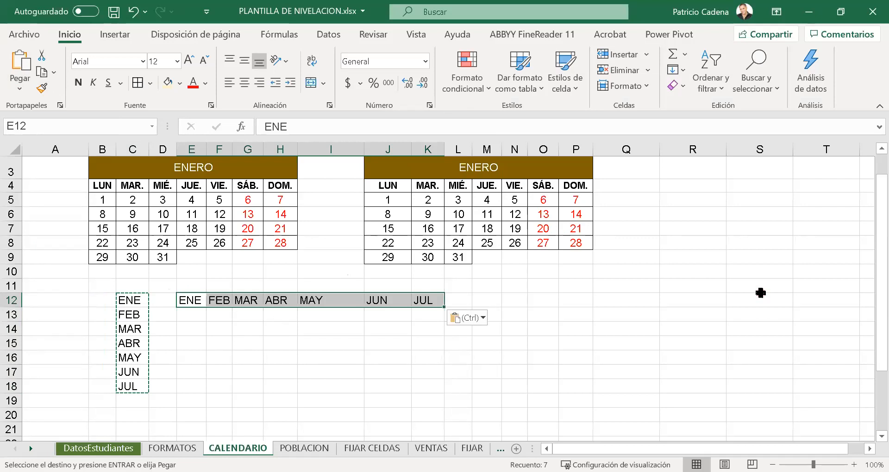
left_click(373, 329)
key("Escape")
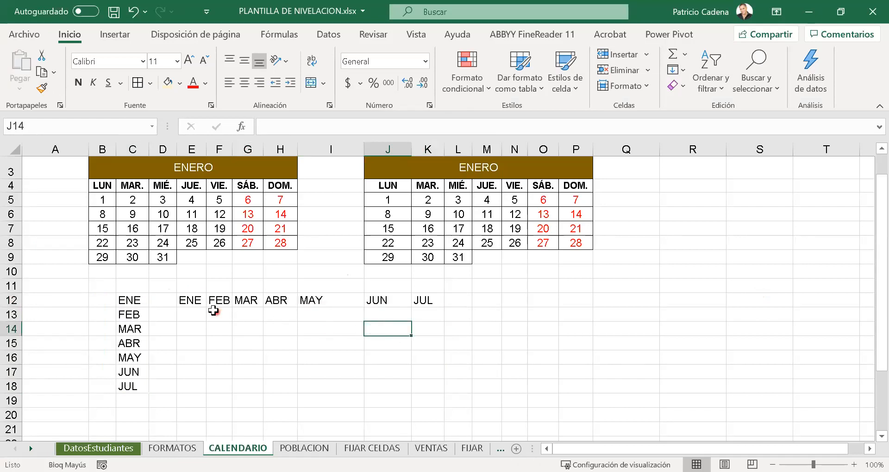
- Copy the month row E12:K12 and paste it as a column starting at M12 using the Transponer option
left_click_drag(199, 301, 419, 300)
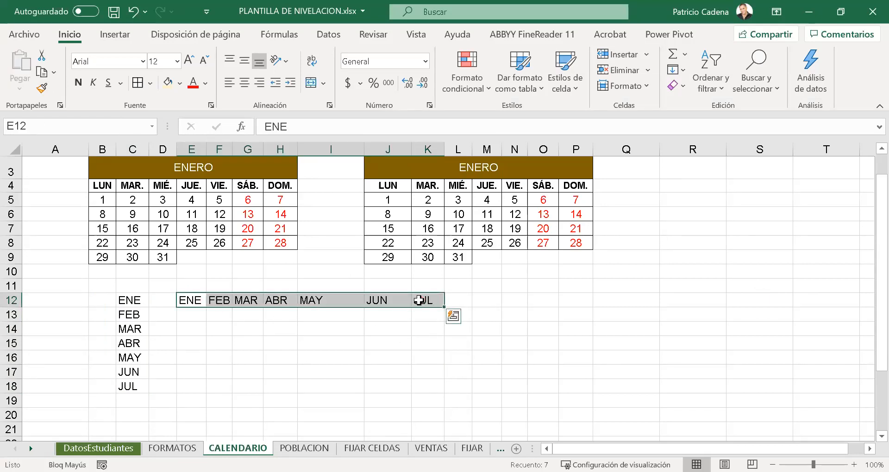
key("ctrl+c")
left_click(514, 300)
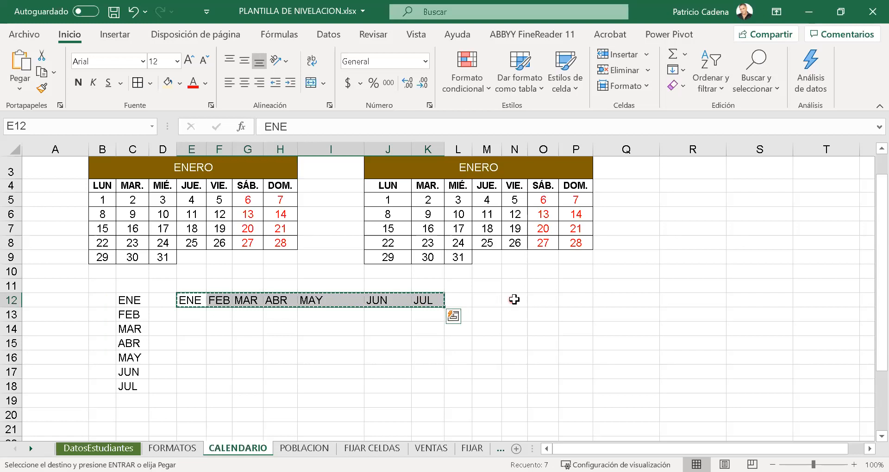
left_click(495, 301)
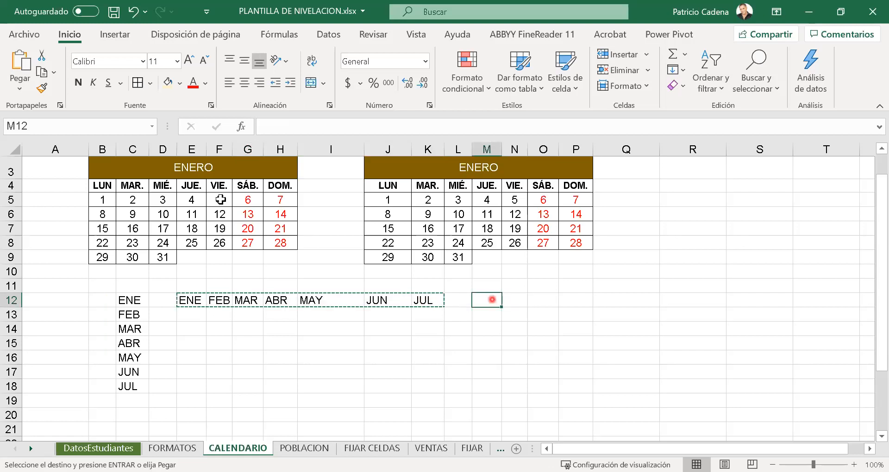
left_click(20, 86)
left_click(68, 263)
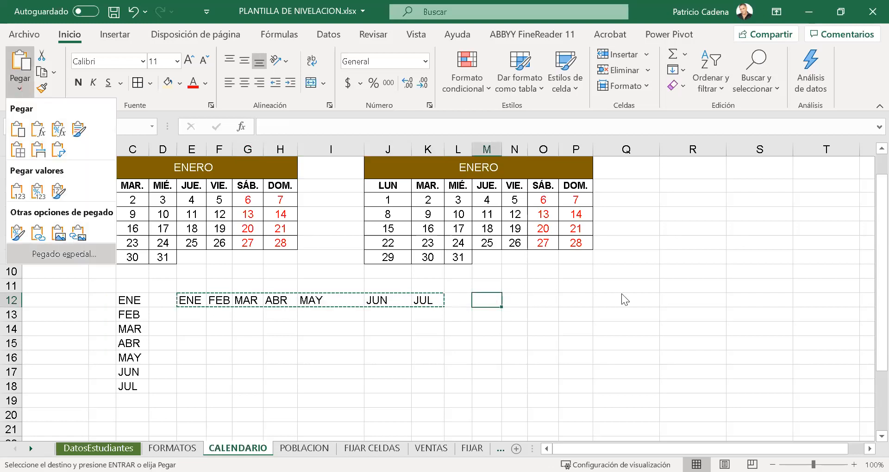
left_click(728, 274)
left_click(775, 300)
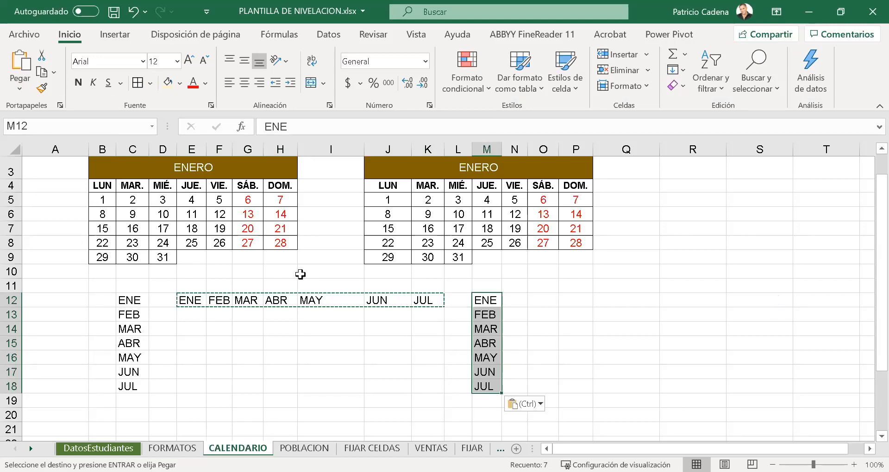
- Undo both transposed pastes of the months, leaving only the original list in column C
key("ctrl+z")
key("ctrl+z")
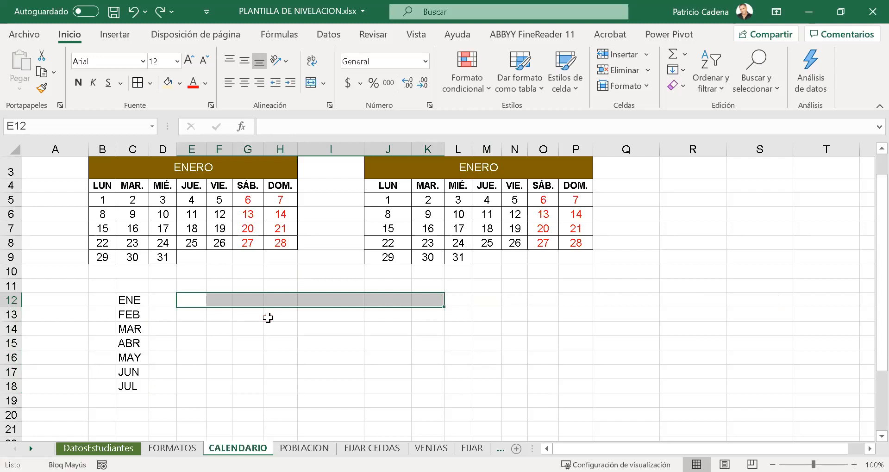
key("Escape")
left_click(269, 317)
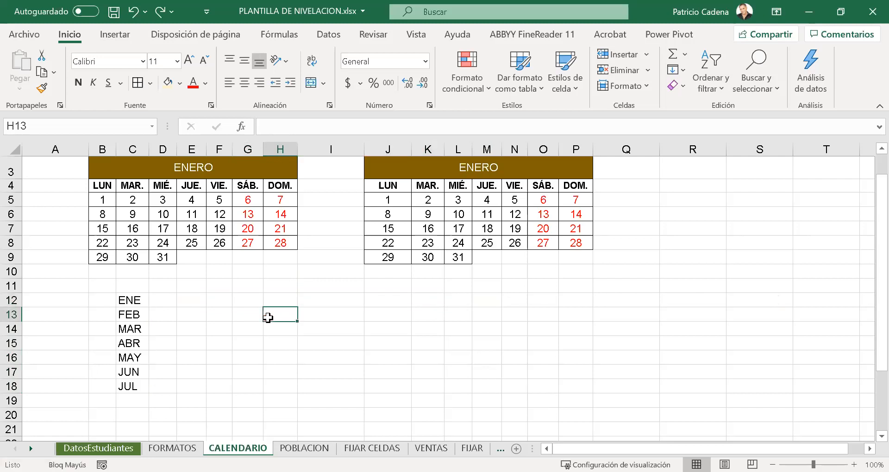
left_click(138, 291)
left_click(134, 304)
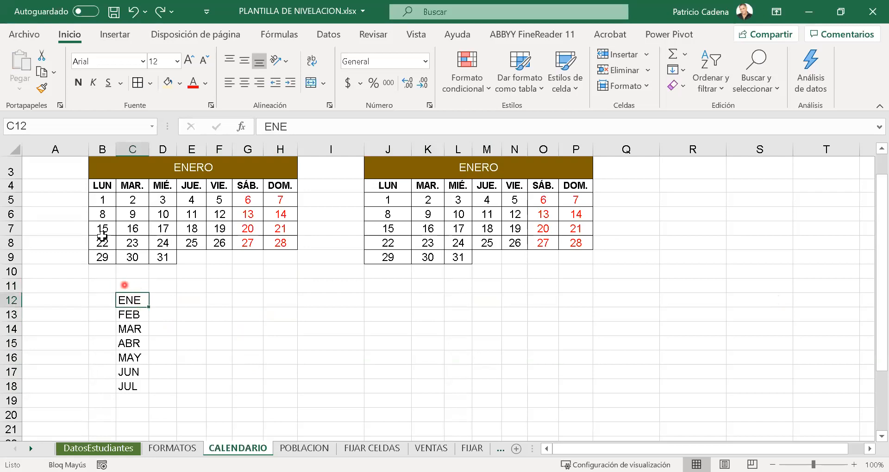
- Copy the LUN dates B5:B9 of the first calendar and paste them transposed as a row starting at E12
left_click_drag(103, 200, 102, 250)
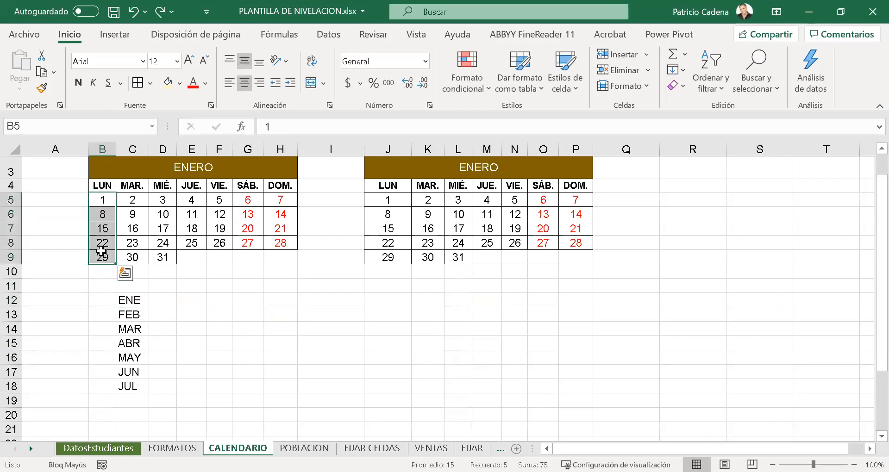
key("ctrl+c")
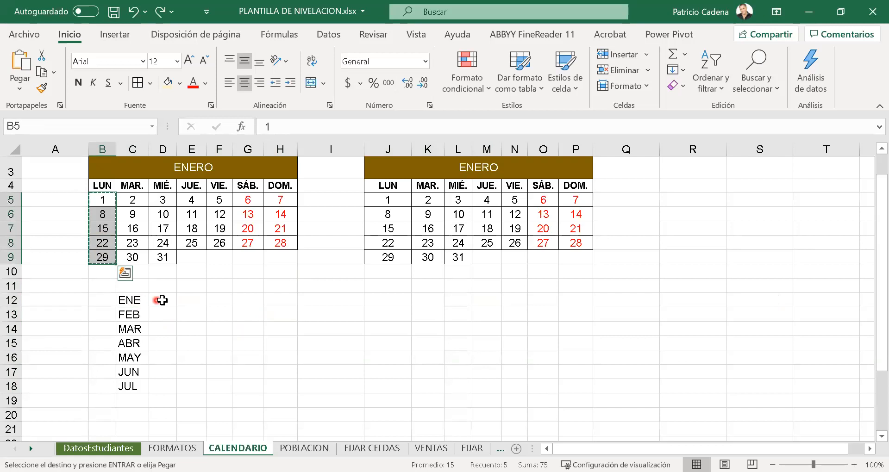
left_click(196, 298)
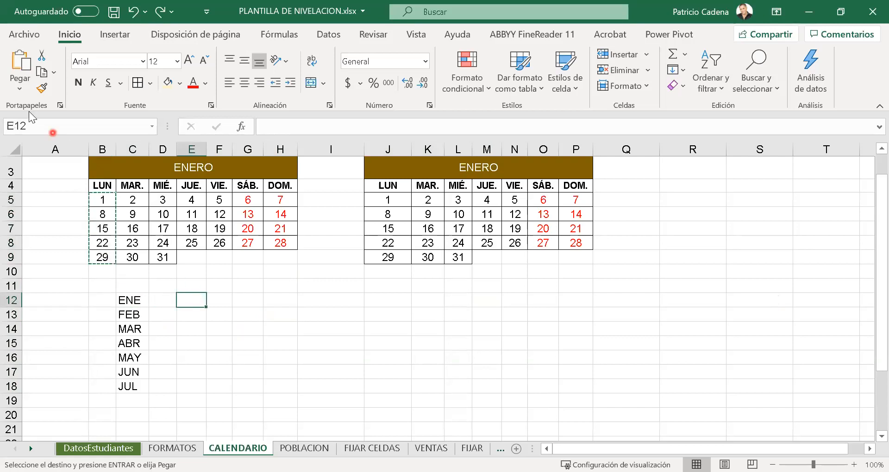
left_click(17, 96)
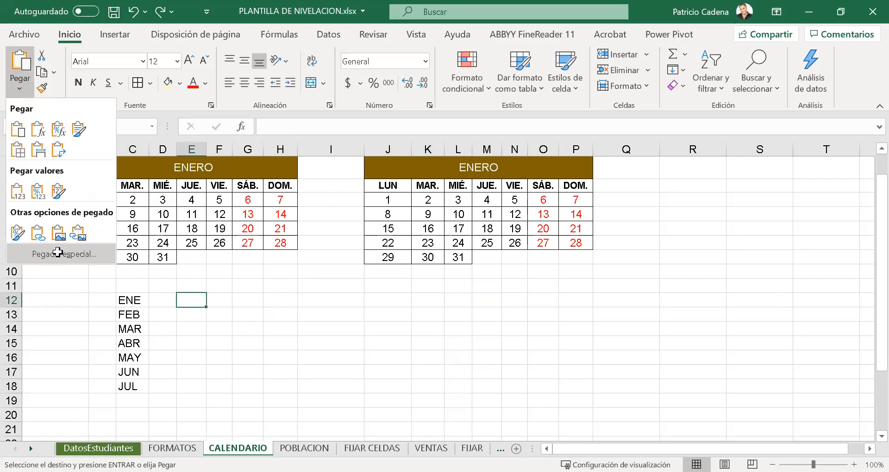
left_click(56, 255)
left_click(717, 276)
left_click(768, 295)
left_click_drag(102, 199, 114, 263)
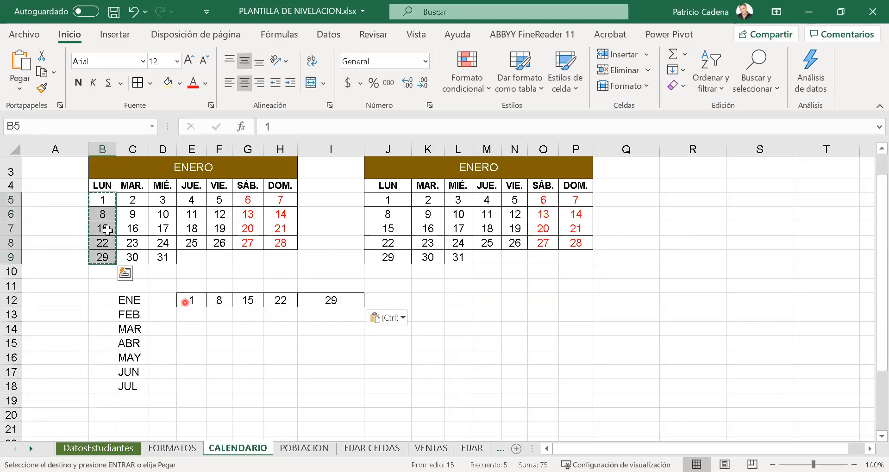
left_click_drag(101, 200, 112, 260)
left_click_drag(185, 296, 351, 300)
left_click(316, 332)
key("Escape")
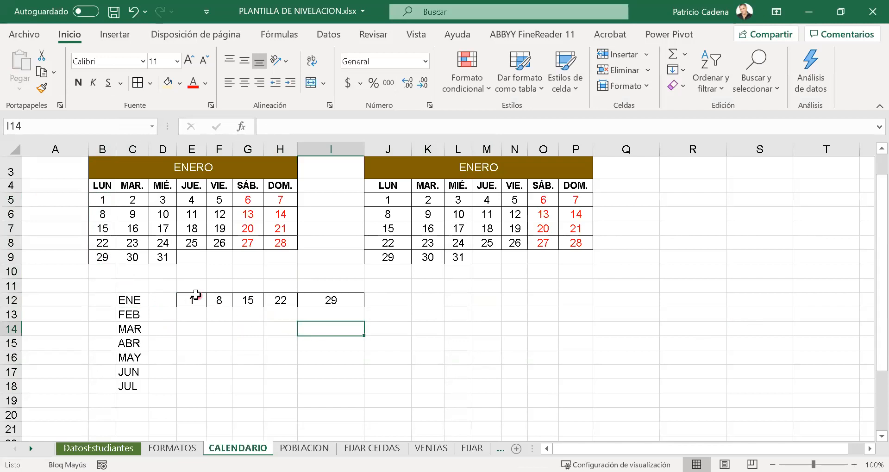
- Copy the date row E12:I12 and paste it transposed as a column starting at K12
left_click_drag(195, 298, 332, 299)
key("ctrl+c")
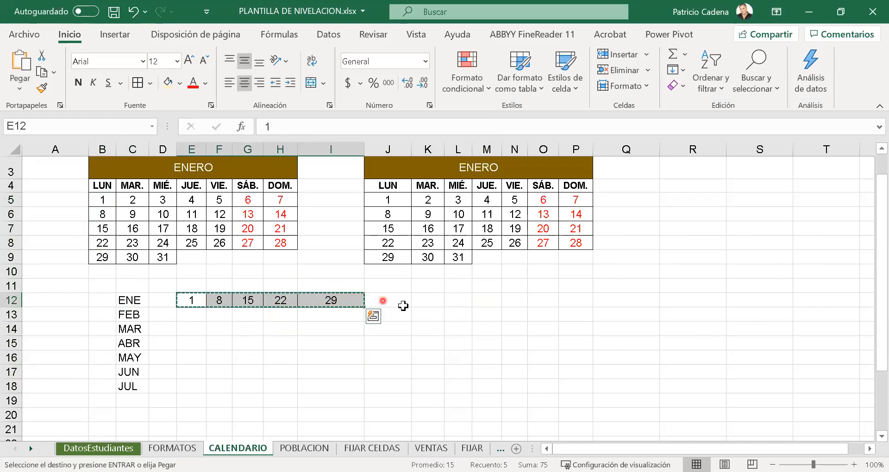
left_click(435, 300)
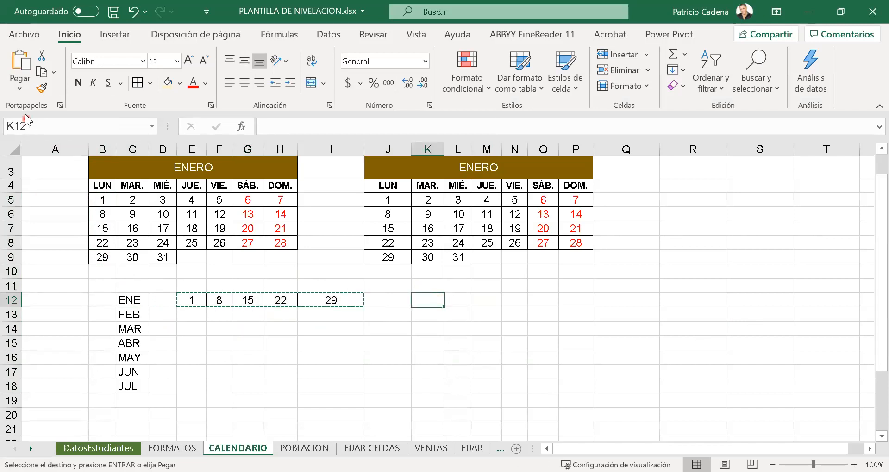
left_click(21, 94)
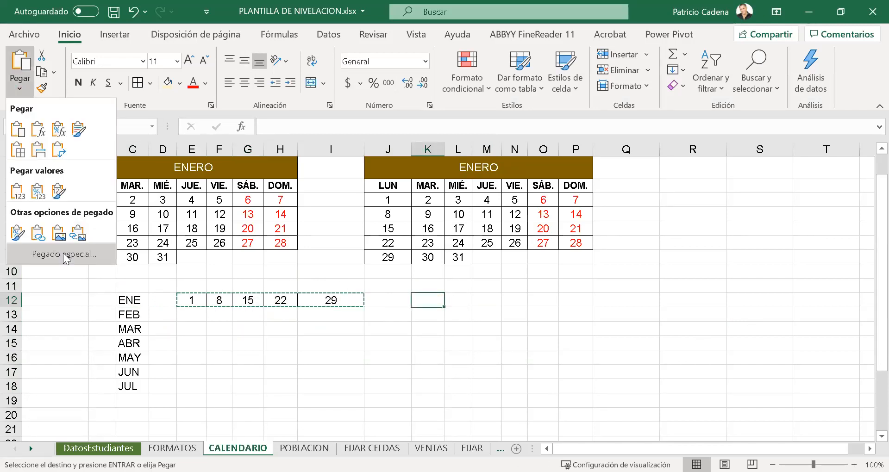
left_click(65, 258)
left_click(704, 275)
left_click(763, 293)
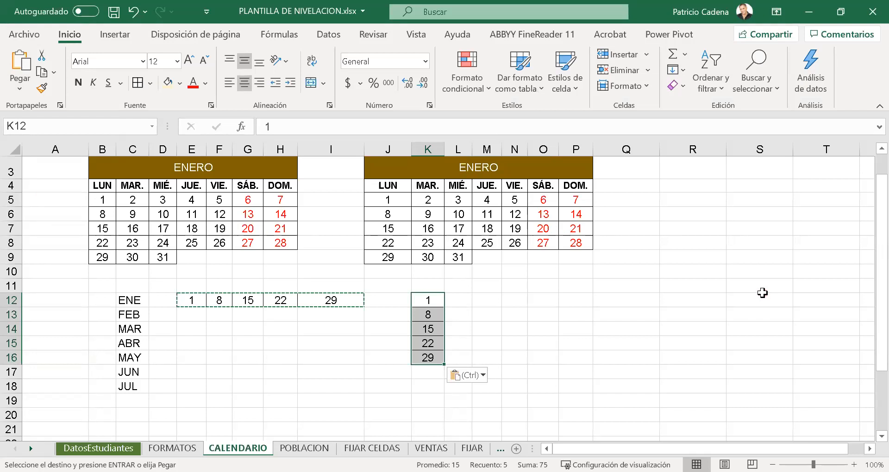
- Clear the month list and both transposed sets of dates from the cells below the calendars
left_click(531, 296)
left_click_drag(80, 287, 528, 402)
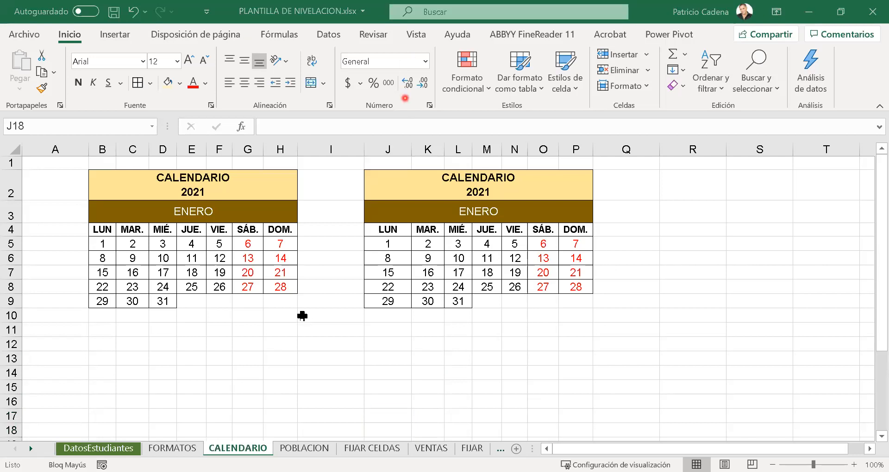
left_click(244, 288)
left_click(256, 314)
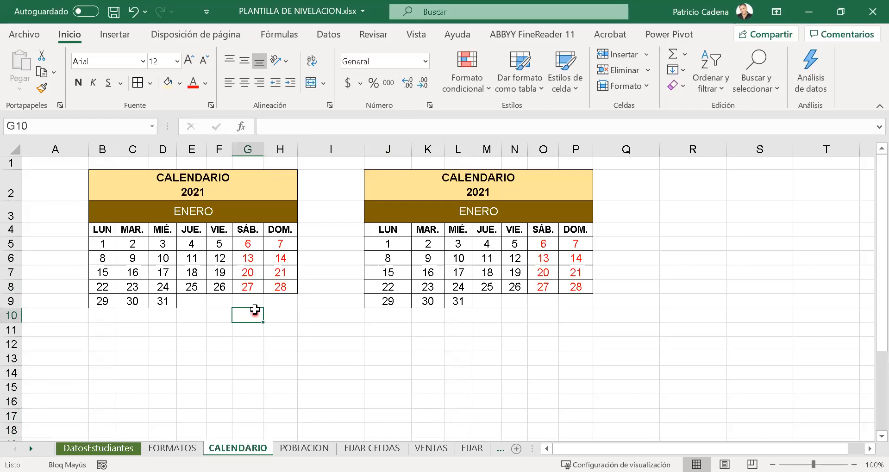
left_click(241, 253)
left_click(230, 253)
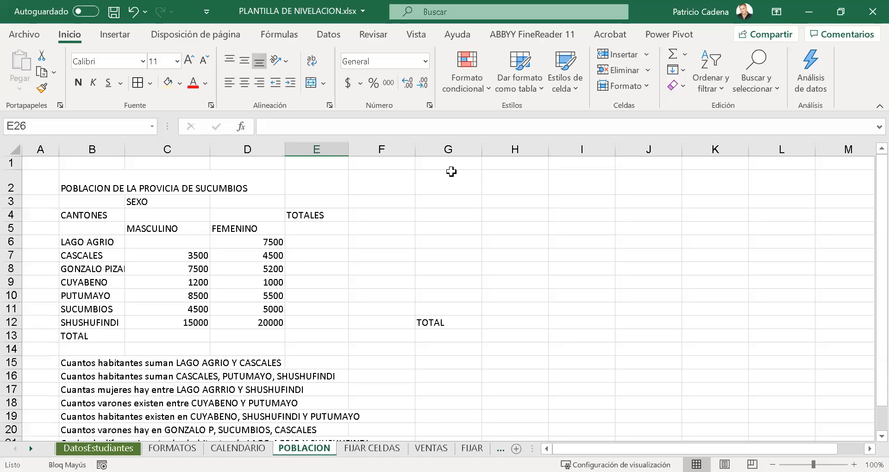
- On the POBLACION sheet, enter 8500 in cell C6 as the MASCULINO population of LAGO AGRIO
left_click(197, 308)
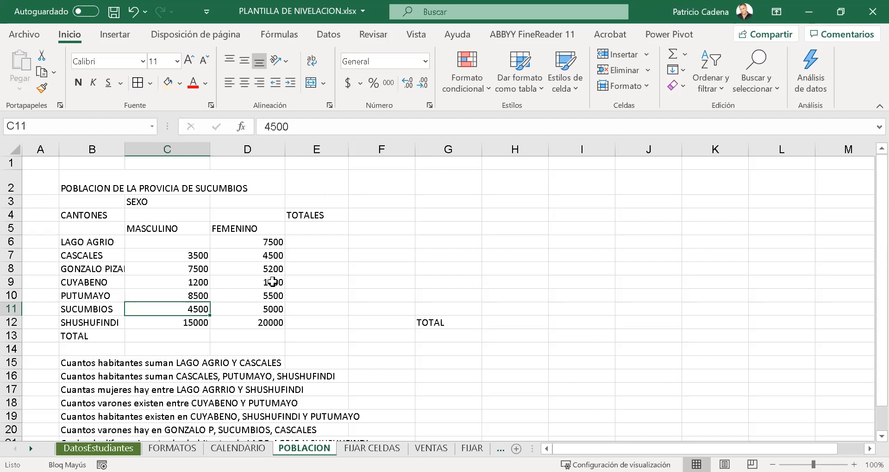
left_click(165, 280)
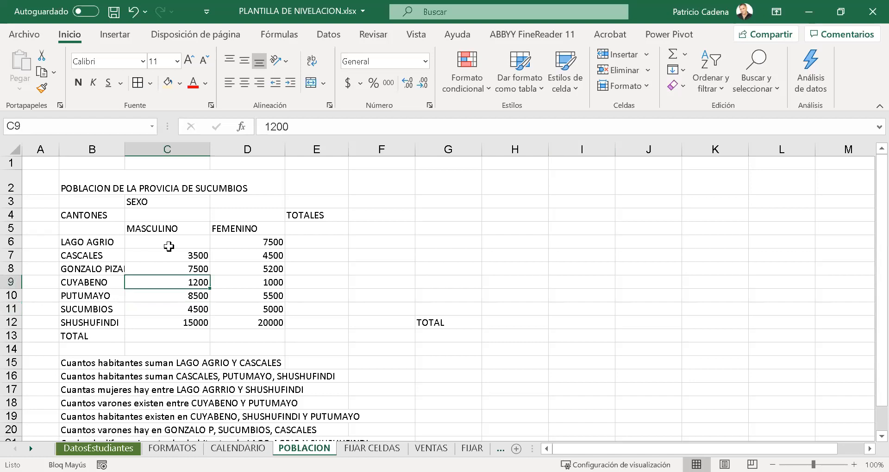
left_click(169, 247)
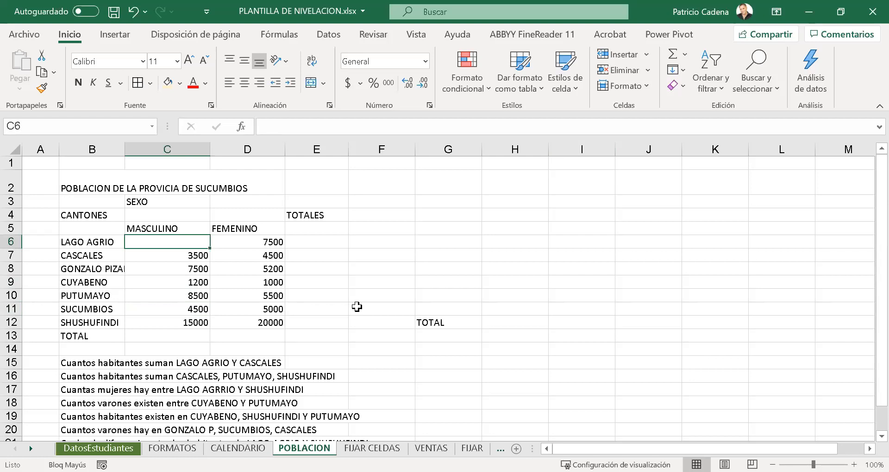
type("8500")
key("ctrl+Return")
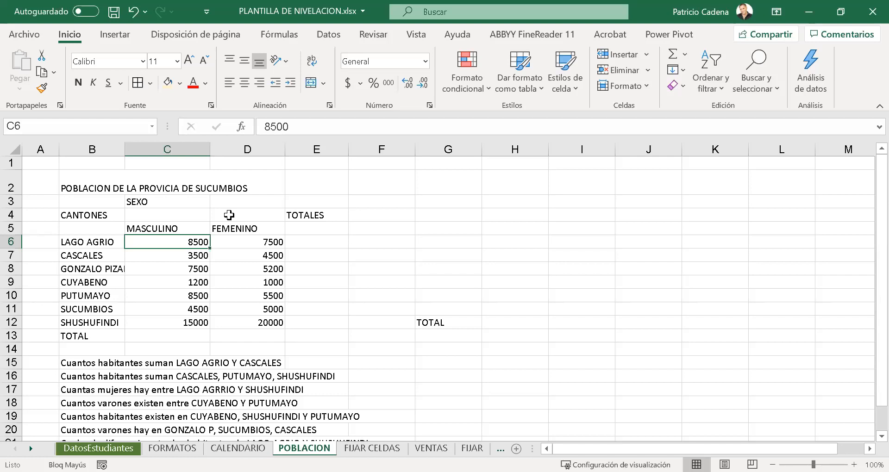
- Merge and centre the title across B2:E2 and align it vertically to the middle
left_click(113, 182)
left_click(204, 403)
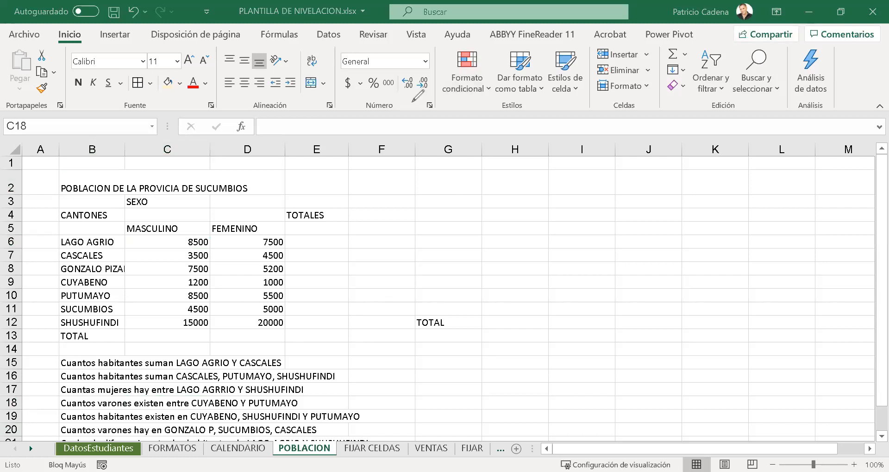
left_click(110, 200)
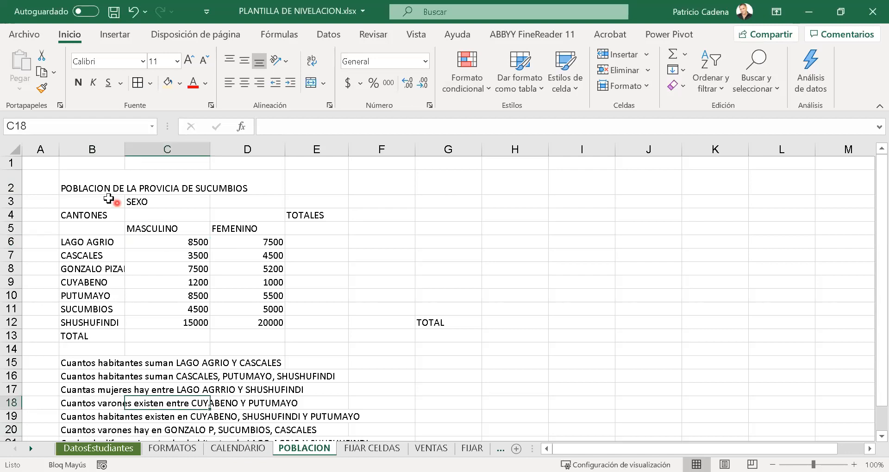
left_click_drag(103, 188, 343, 185)
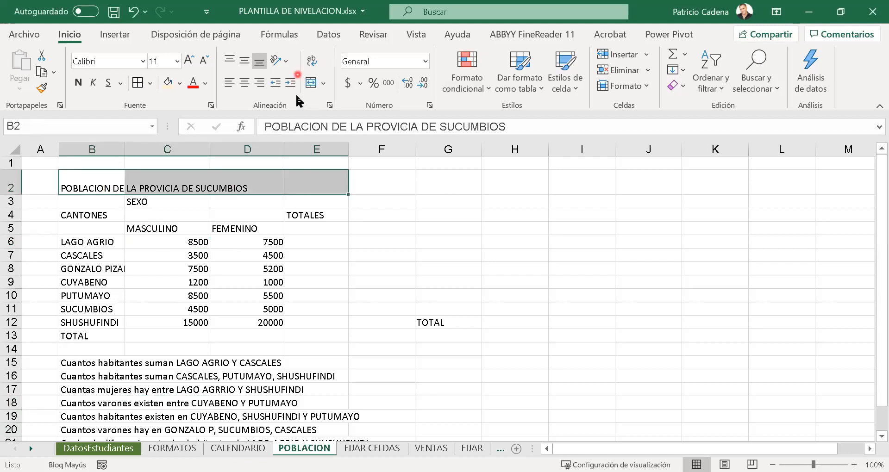
left_click(309, 87)
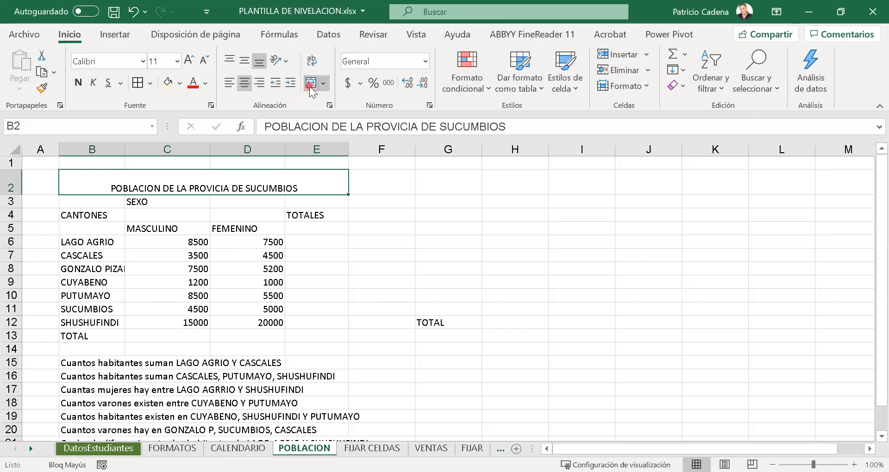
left_click(244, 61)
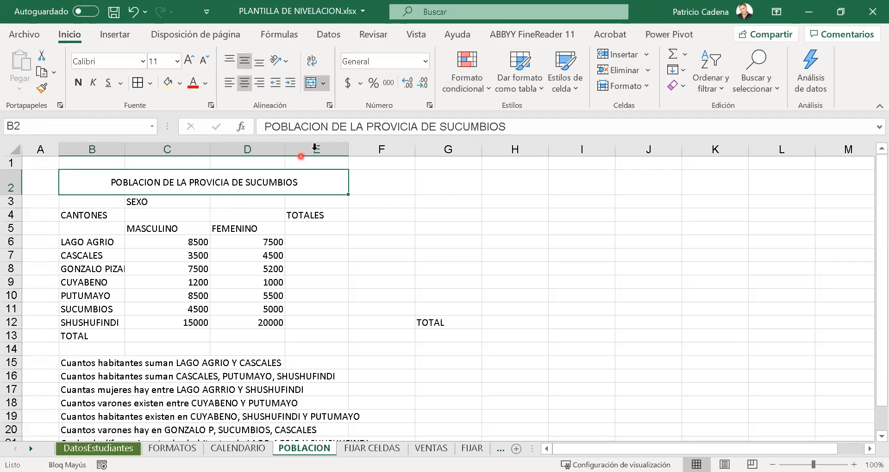
- Correct the title's misspelled word to PROVINCIA, put a line break before it, and make row 2 taller
left_click(401, 127)
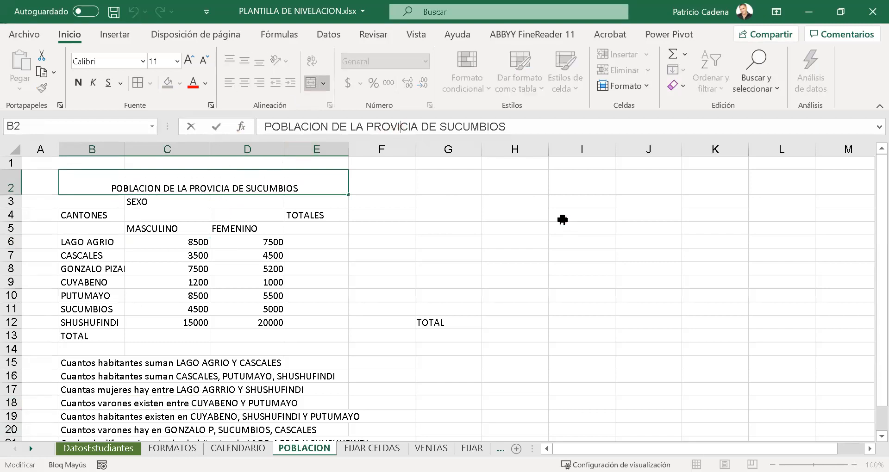
type("N")
key("Left")
key("Left")
key("Left")
key("Left")
key("Left")
key("Left")
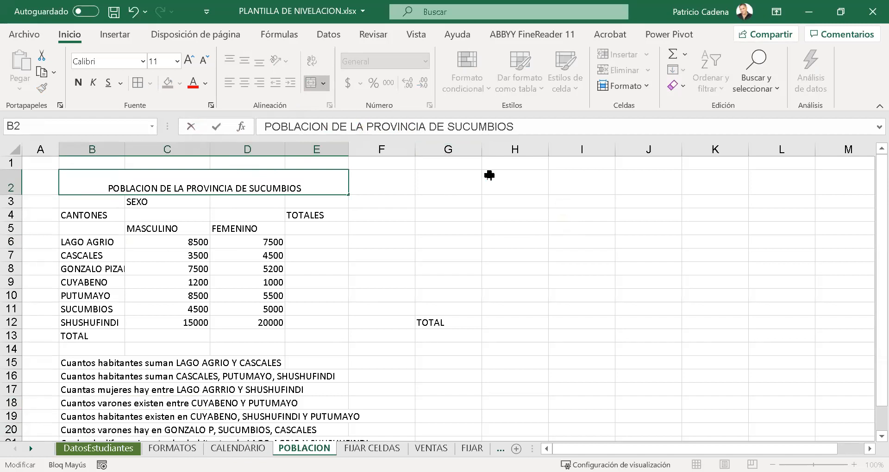
key("alt+Return")
key("ctrl+Return")
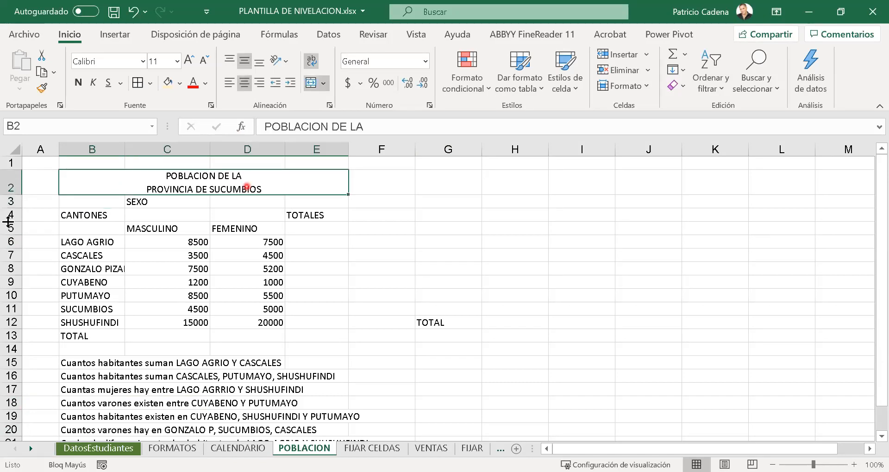
left_click_drag(12, 195, 44, 207)
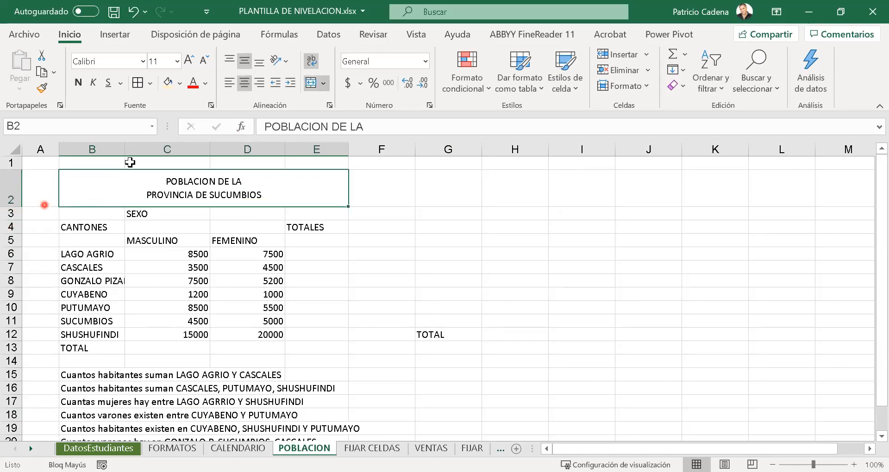
- Centre the title and header cells B2:E5 horizontally
mouse_move(190, 184)
left_mouse_down()
mouse_move(197, 301)
mouse_move(220, 240)
left_mouse_up()
left_click(259, 83)
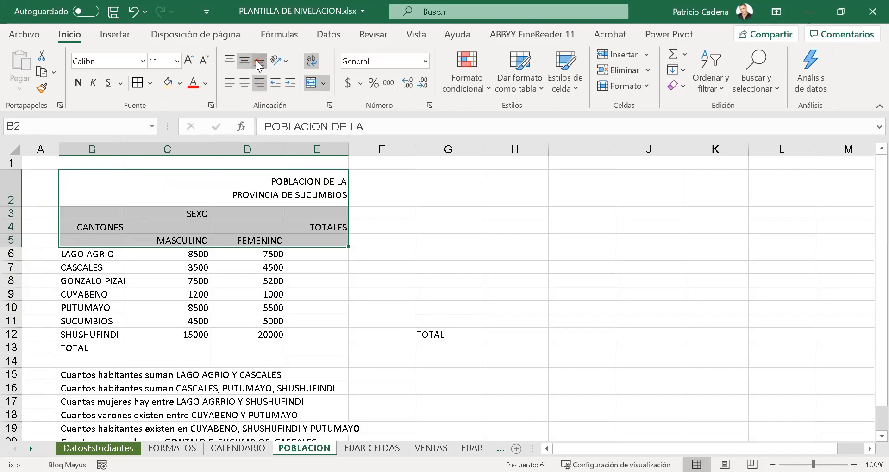
left_click(245, 83)
- Move the SEXO heading from C3 to C4 and merge it across C4:D4
left_click(180, 215)
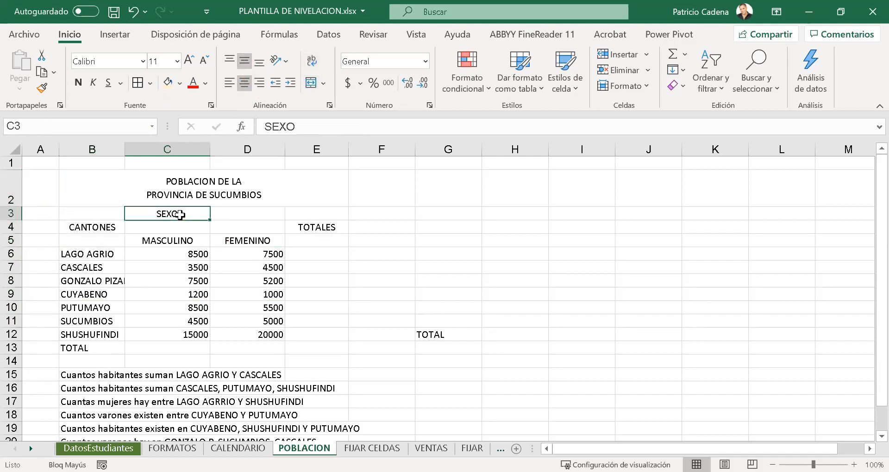
left_click(173, 215)
left_click(158, 220)
left_click(175, 219)
left_click_drag(176, 221, 253, 227)
left_click(311, 82)
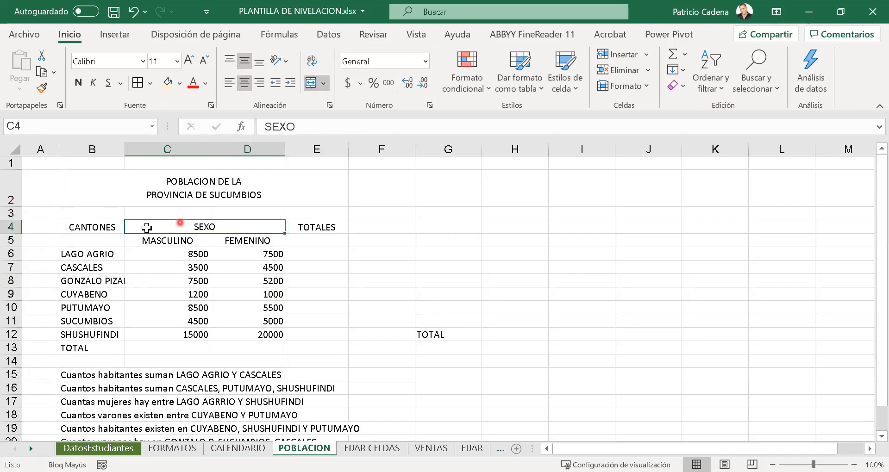
- Merge the CANTONES heading over B4:B5 and the TOTALES heading over E4:E5
left_click_drag(118, 228, 118, 242)
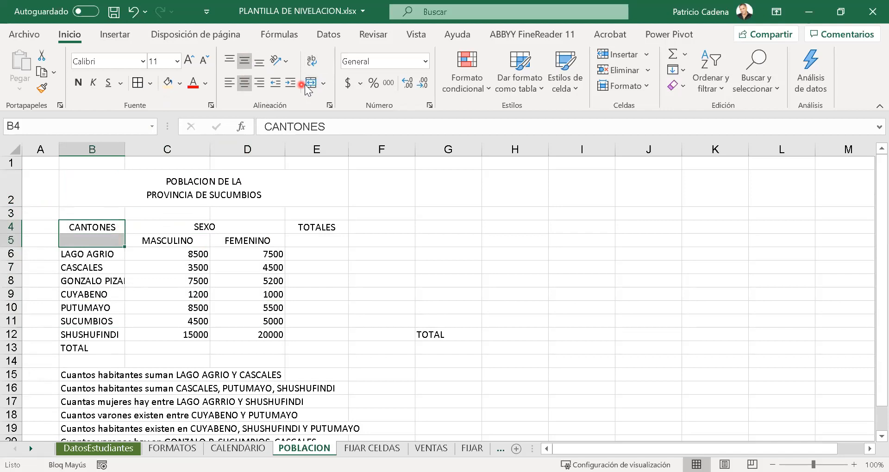
left_click(303, 86)
left_click_drag(326, 224, 327, 240)
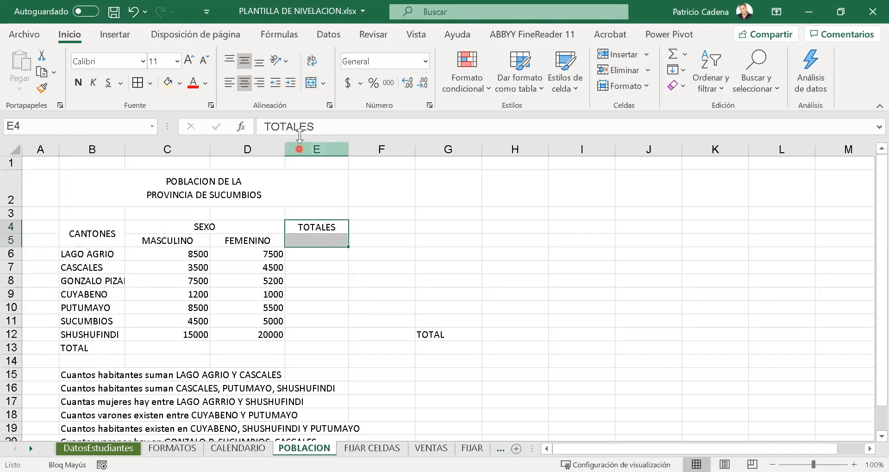
left_click(311, 83)
- Delete the empty row 3 between the title and the table headers
left_click(279, 214)
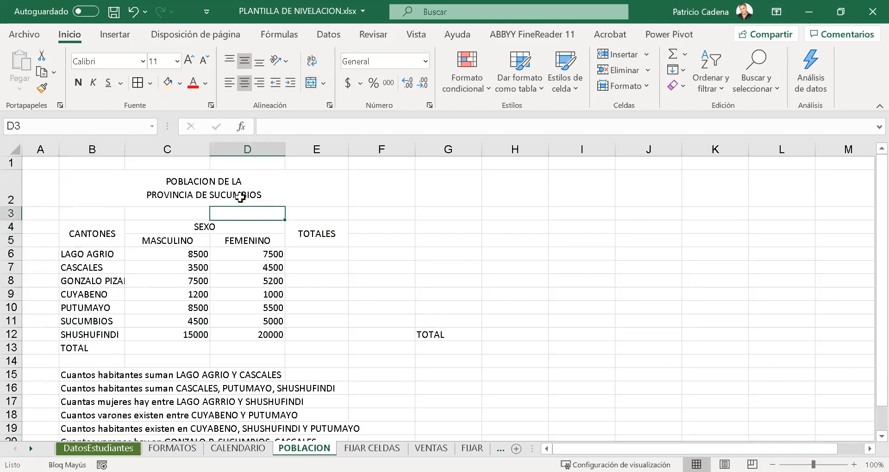
left_click(241, 197)
left_click(11, 213)
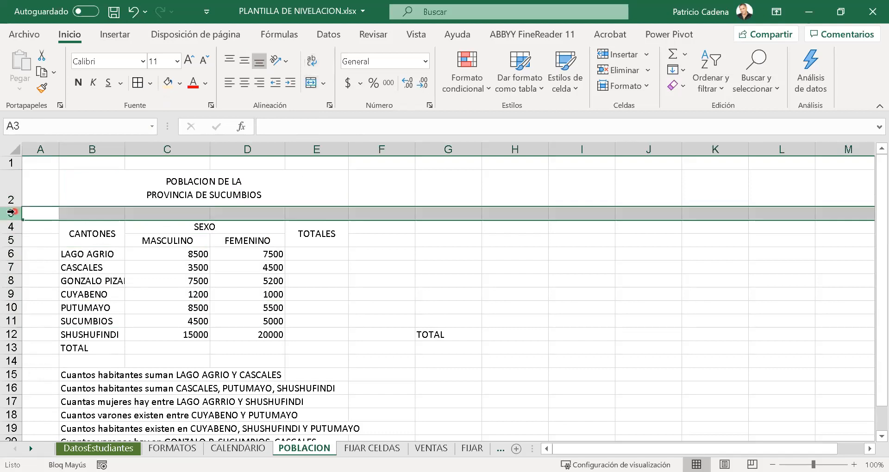
right_click(11, 213)
left_click(73, 350)
left_click(204, 347)
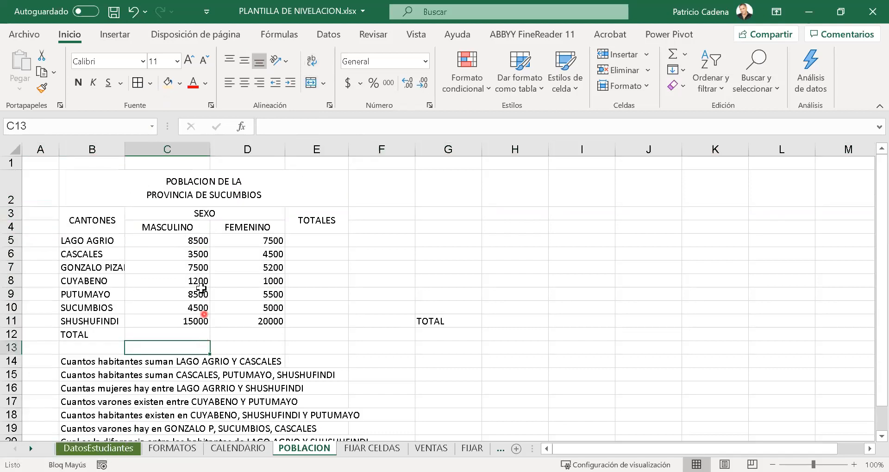
- Wrap the text of the canton names in B5:B11
left_click_drag(109, 241, 103, 322)
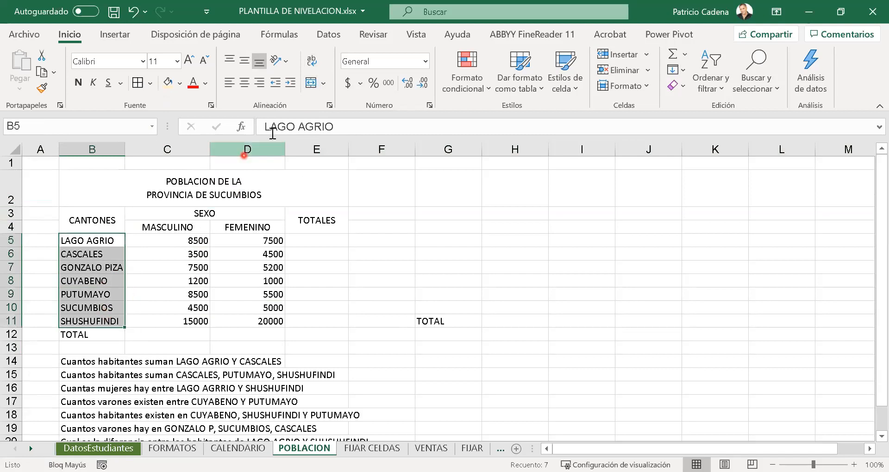
left_click(315, 64)
left_click(95, 356)
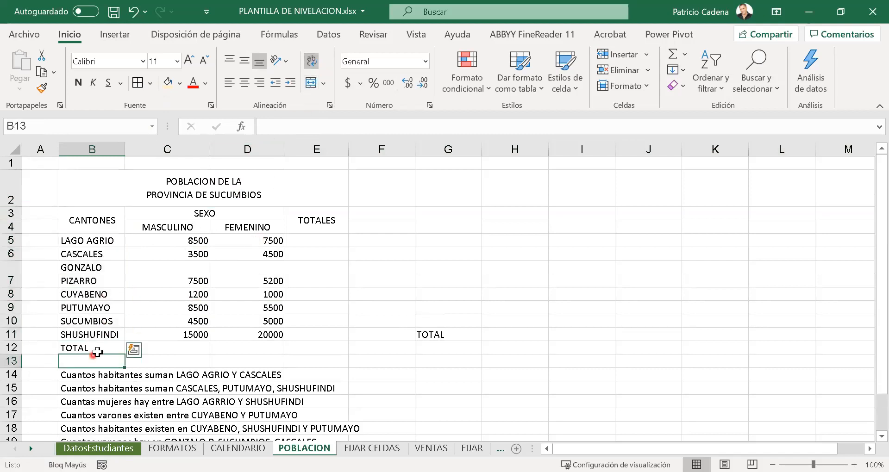
- Make the TOTAL label in B12 bold and right-aligned
left_click(97, 350)
left_click(79, 83)
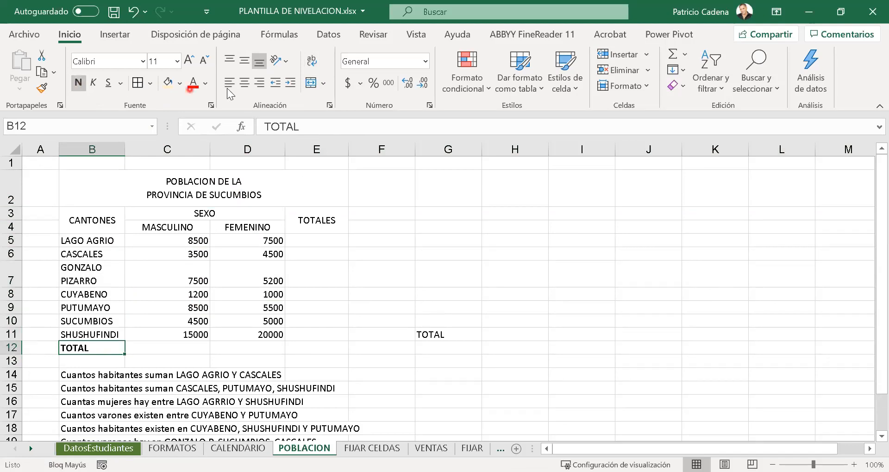
left_click(259, 83)
- Set the font of the title in B2 to Daytona
left_click(292, 213)
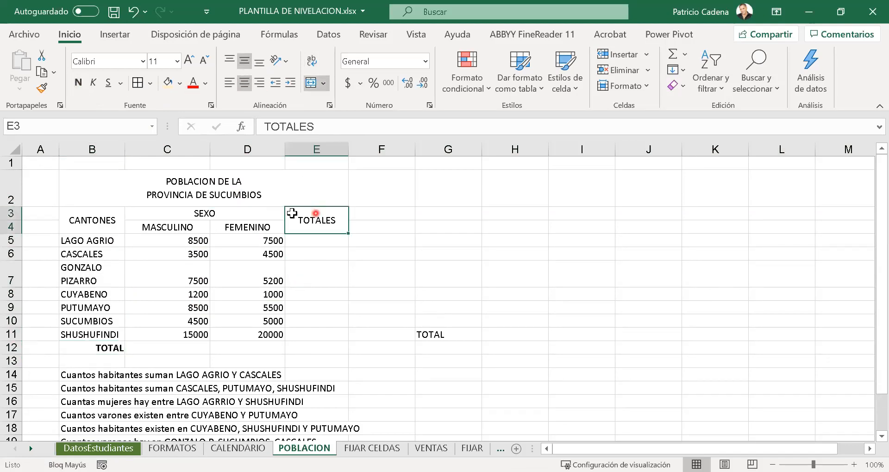
left_click_drag(153, 192, 193, 228)
left_click(182, 176)
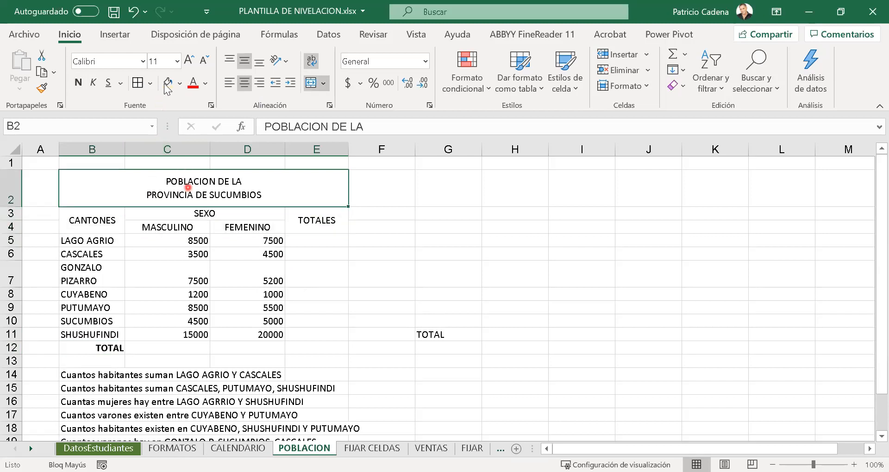
left_click(143, 61)
scroll(218, 217, "down", 12)
scroll(227, 231, "down", 12)
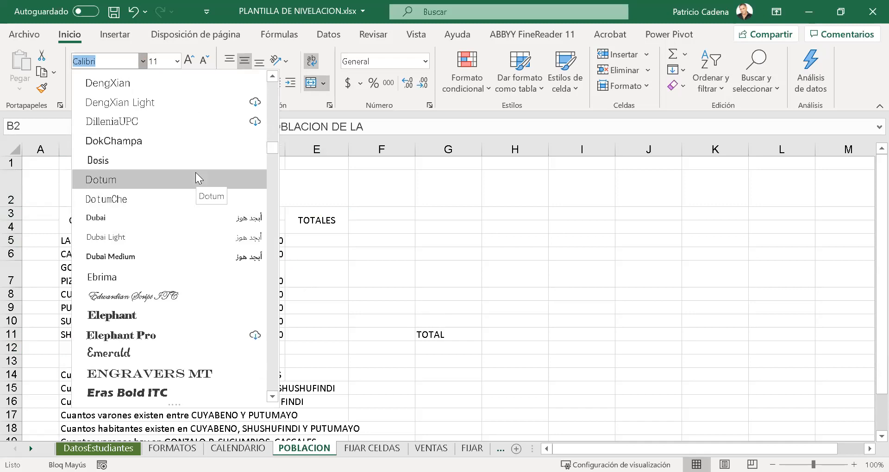
type("Day")
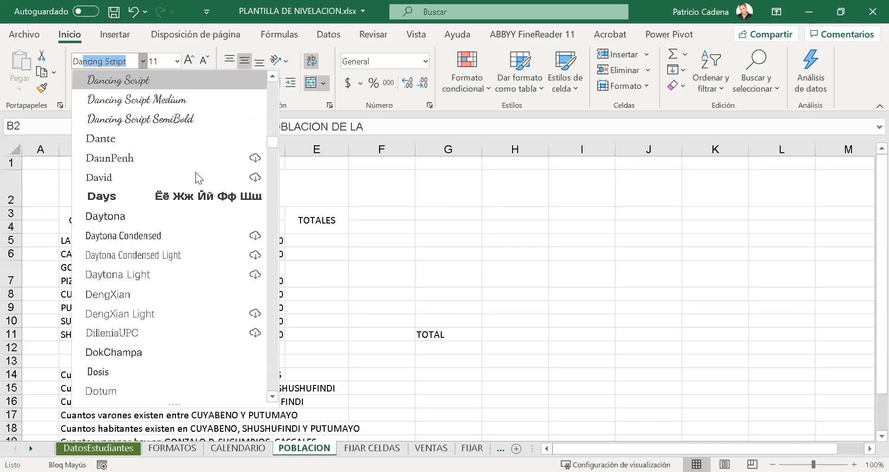
left_click(182, 216)
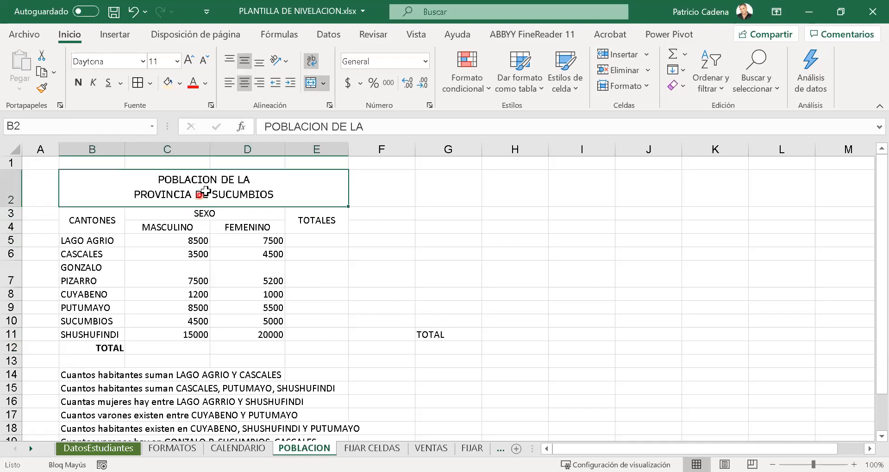
- Apply the Daytona font to the title and headers B2:E4 and reduce their size to 10
left_click_drag(203, 194, 213, 227)
left_click(122, 61)
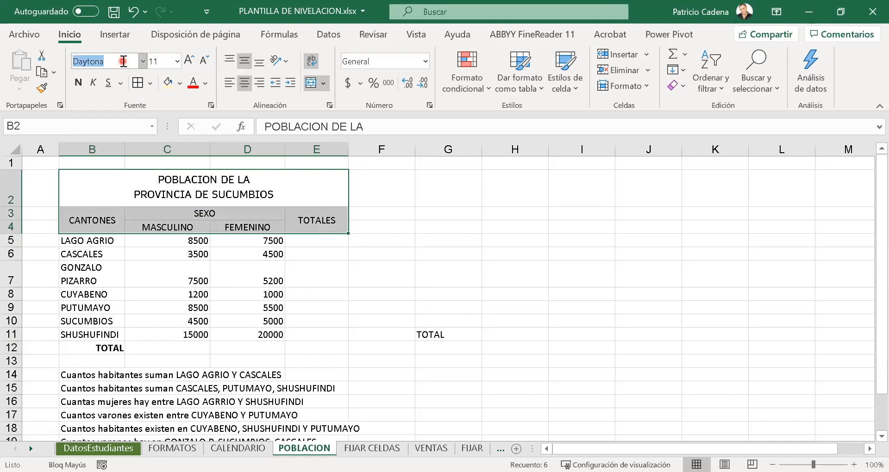
type("Day")
key("Return")
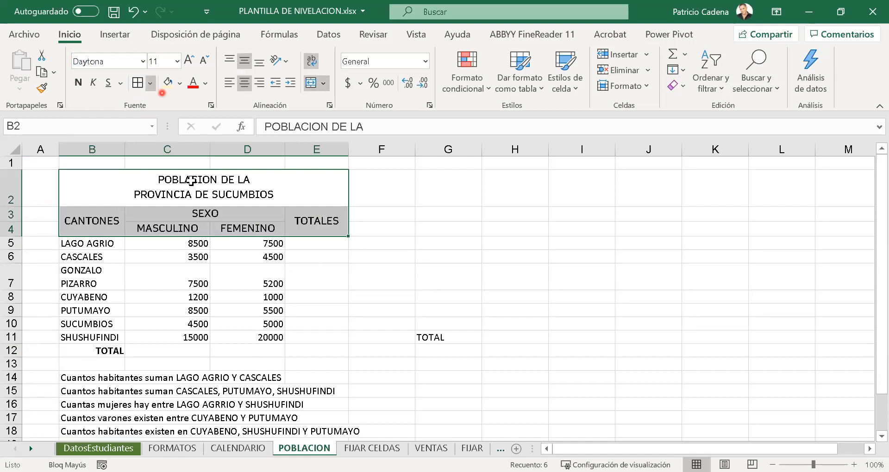
left_click(199, 61)
left_click(220, 242)
- Make the title in B2 bold and fill it with light green
left_click(211, 180)
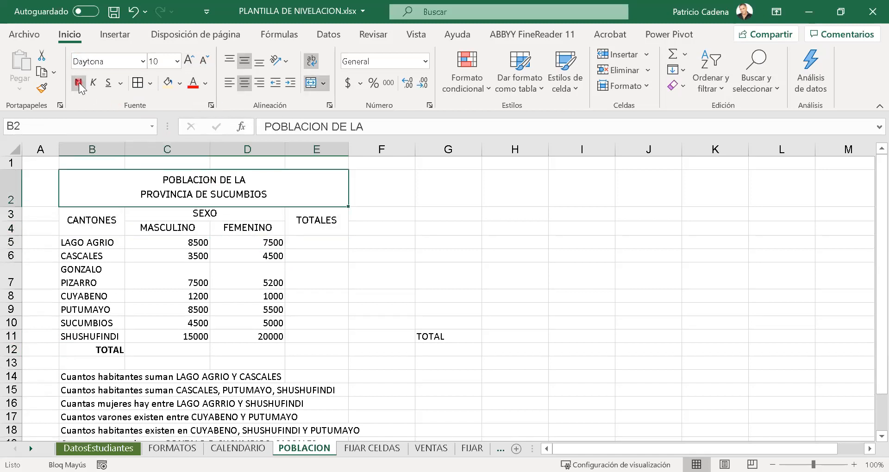
key("ctrl+n")
left_click(173, 87)
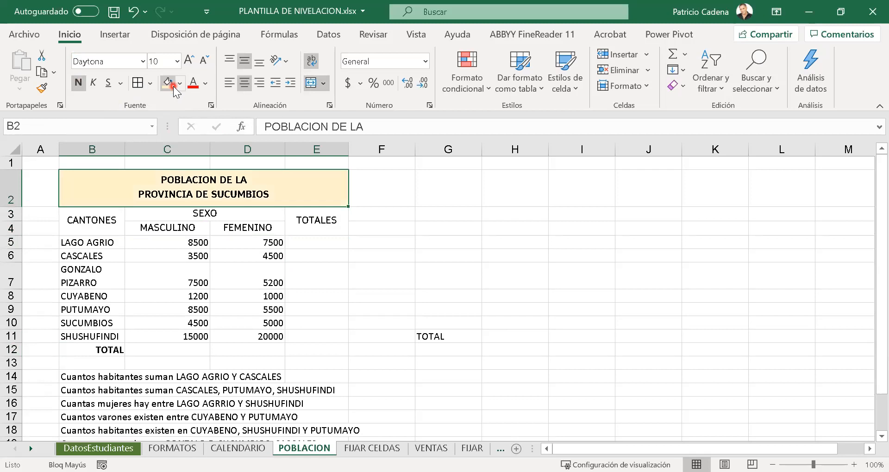
left_click(180, 84)
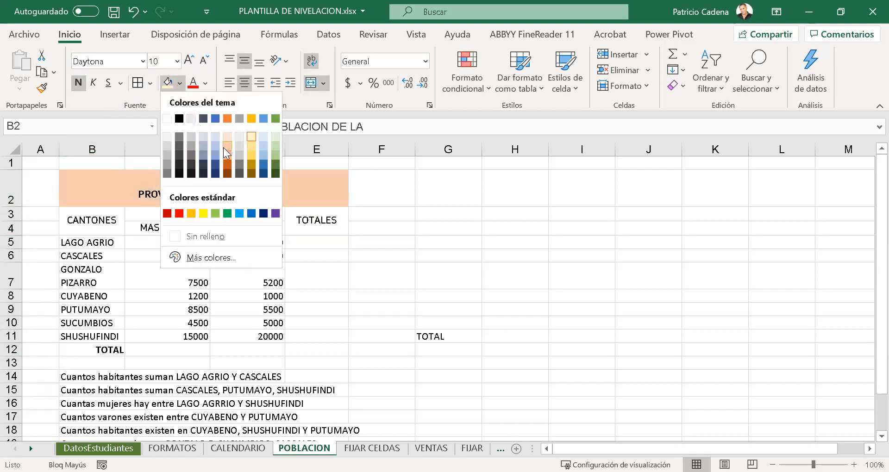
left_click(275, 151)
- Fill the header cells B3:E4 with light gold and make their text bold
left_click_drag(109, 222, 316, 217)
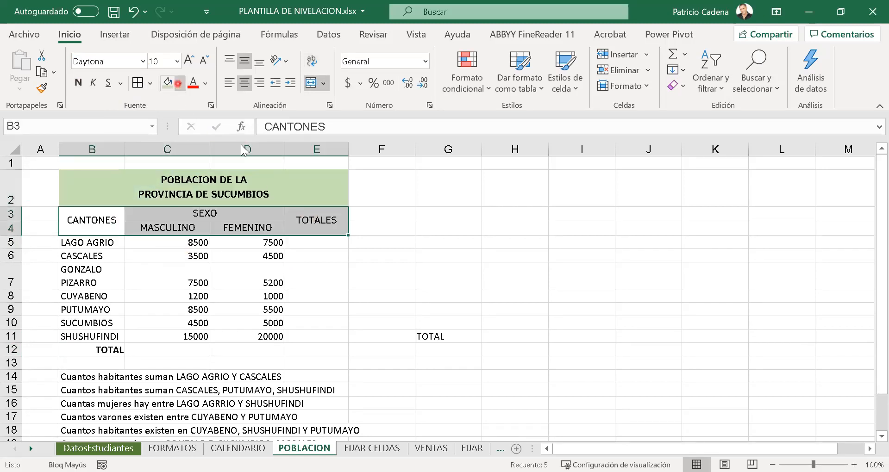
left_click(179, 83)
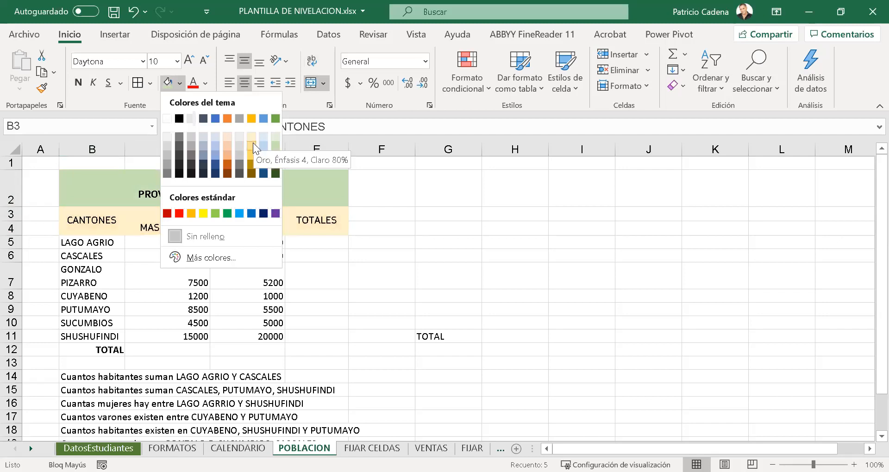
left_click(253, 144)
left_click(79, 86)
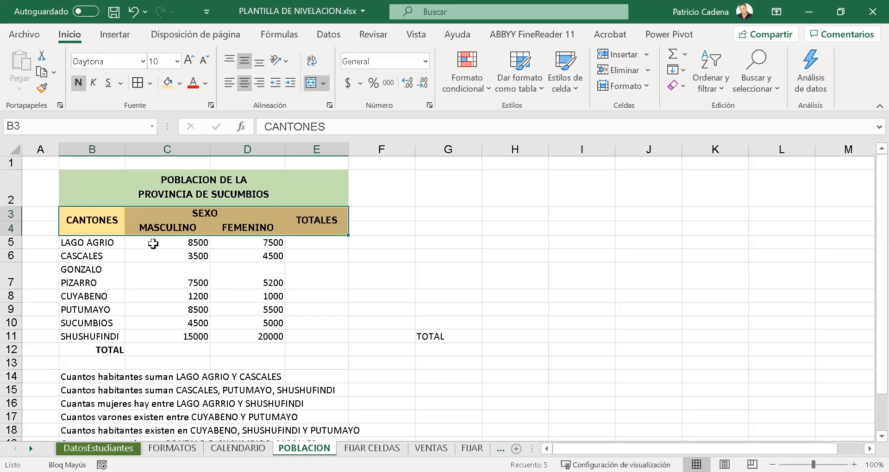
- Apply all borders to the table B2:E12 and add a thick outside border around it
left_click_drag(250, 181, 255, 348)
left_click(141, 86)
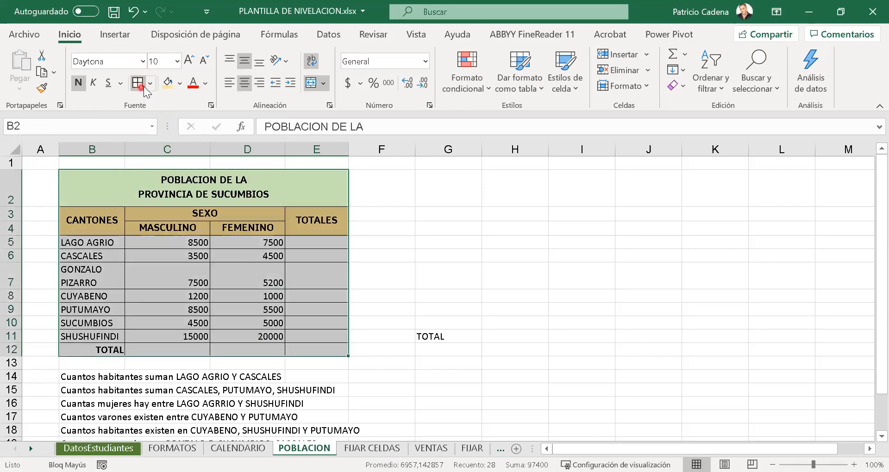
left_click(146, 85)
left_click(188, 269)
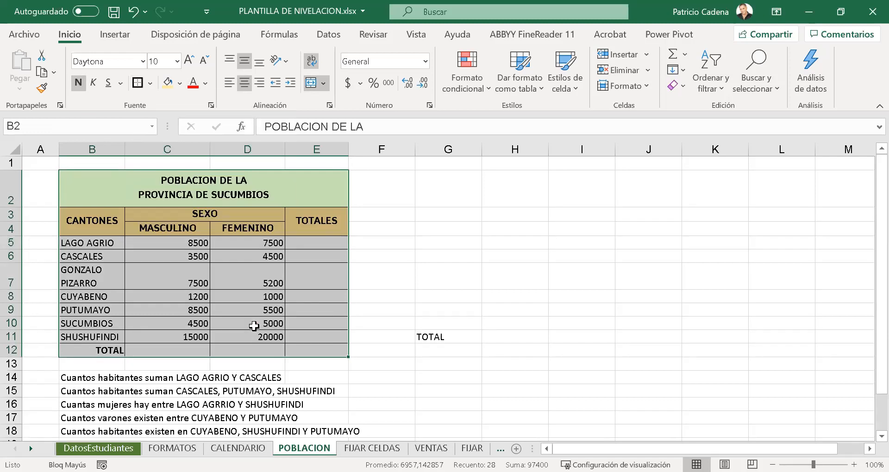
- Format the numbers in the population table B2:E12 with a thousands separator and no decimals
left_click(254, 326)
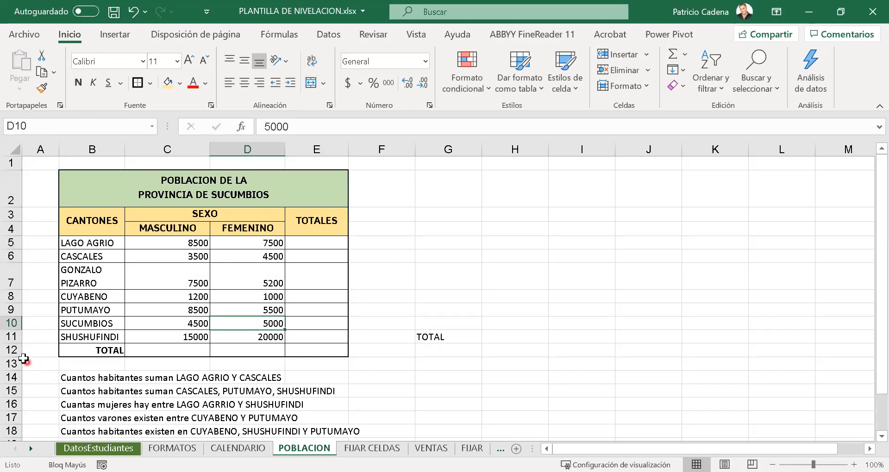
left_click(215, 283)
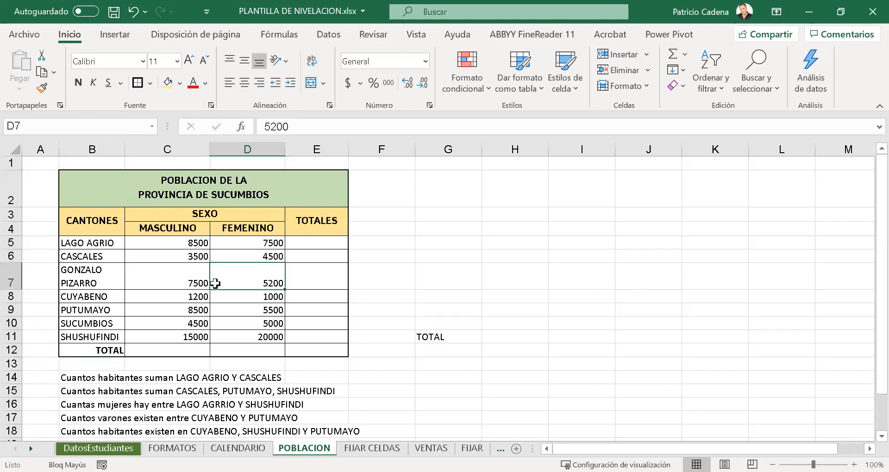
left_click(195, 302)
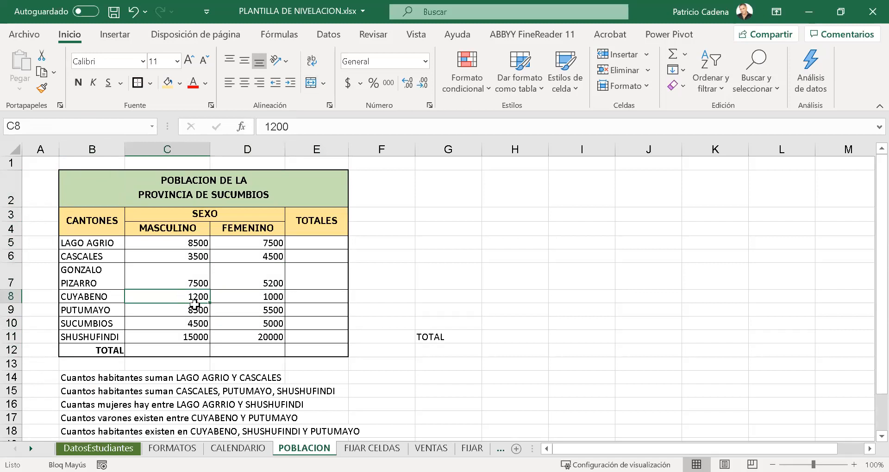
key("ctrl+a")
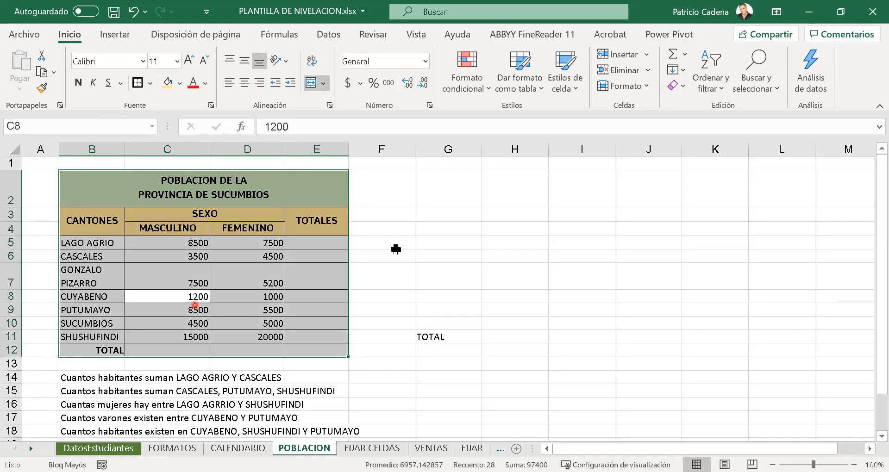
left_click(388, 88)
left_click(390, 85)
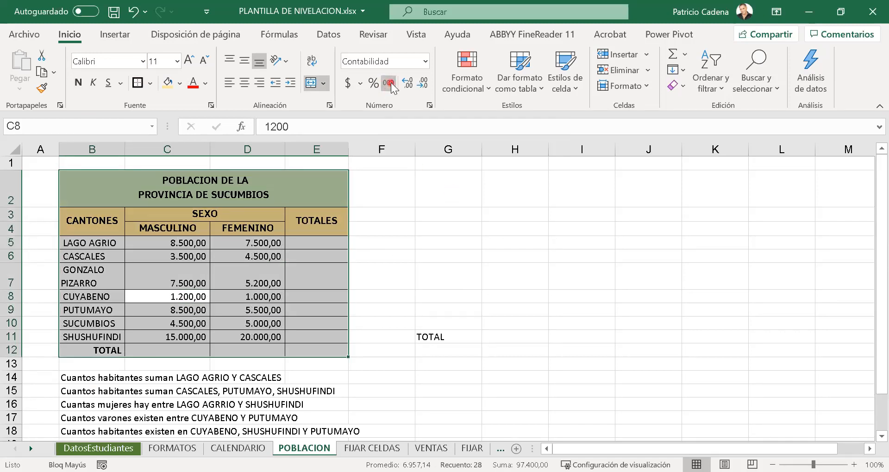
left_click(420, 84)
left_click(420, 85)
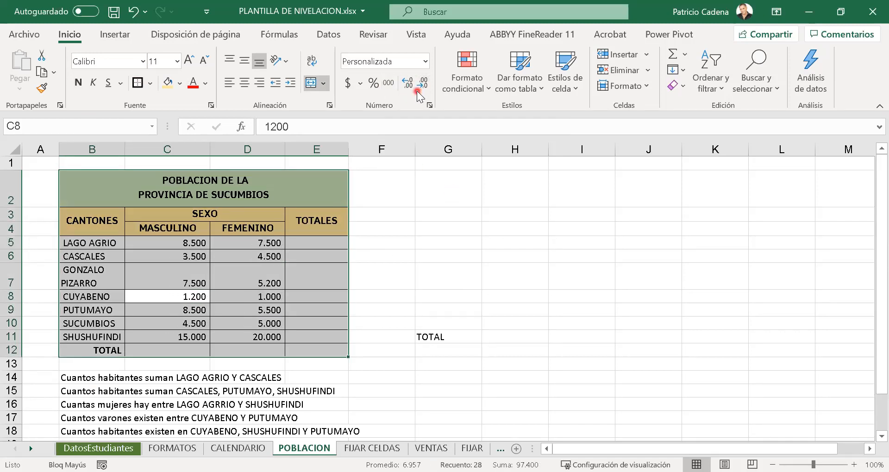
- Set the font size of the whole population table B2:E12 to 11
left_click(209, 62)
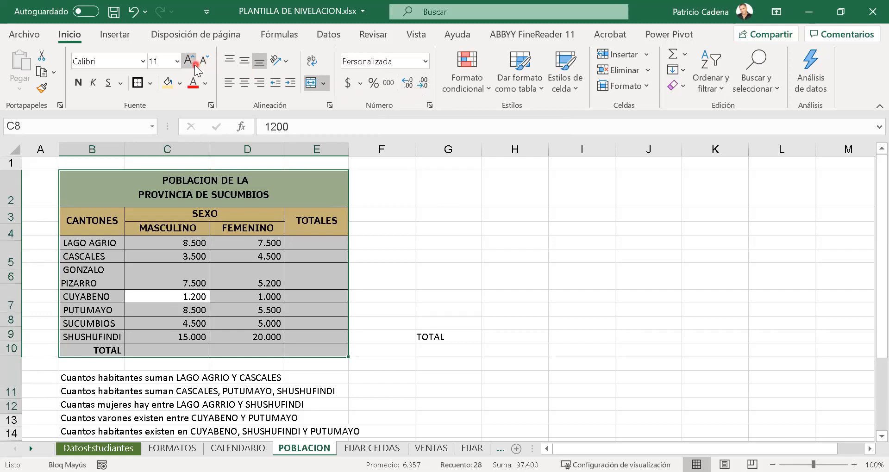
left_click(194, 66)
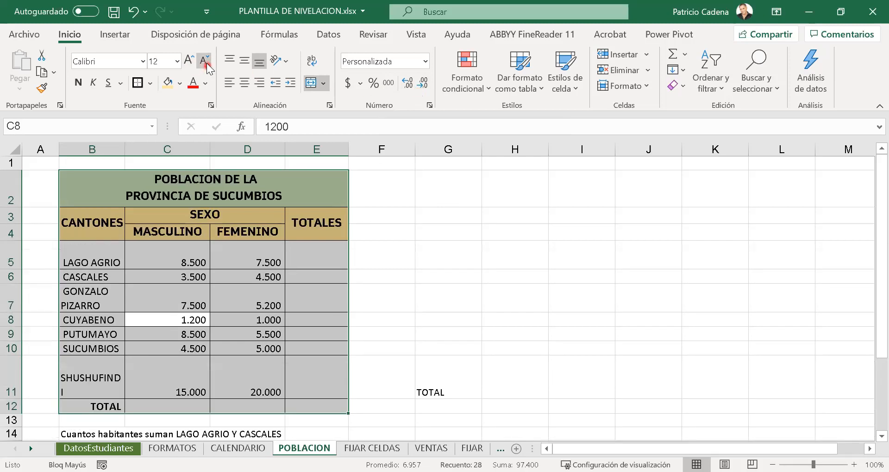
left_click(206, 66)
left_click(271, 274)
left_click_drag(379, 356, 394, 382)
left_click(220, 390)
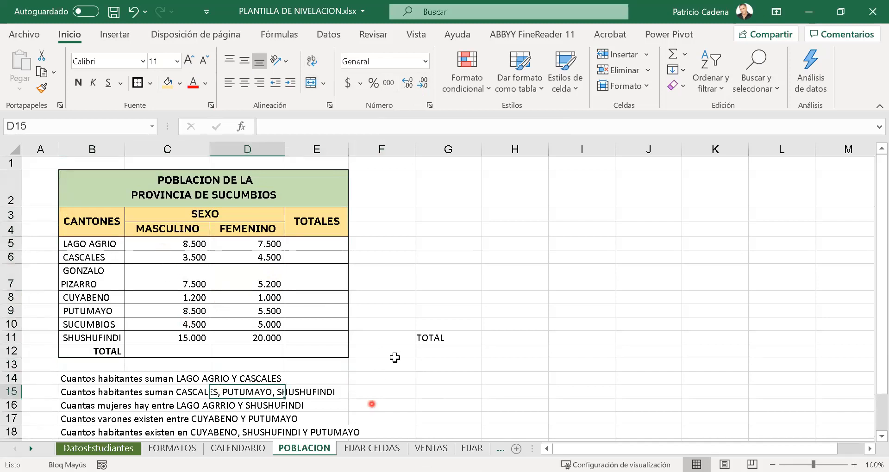
- Move the stray TOTAL label from G11 to G13
left_click(434, 338)
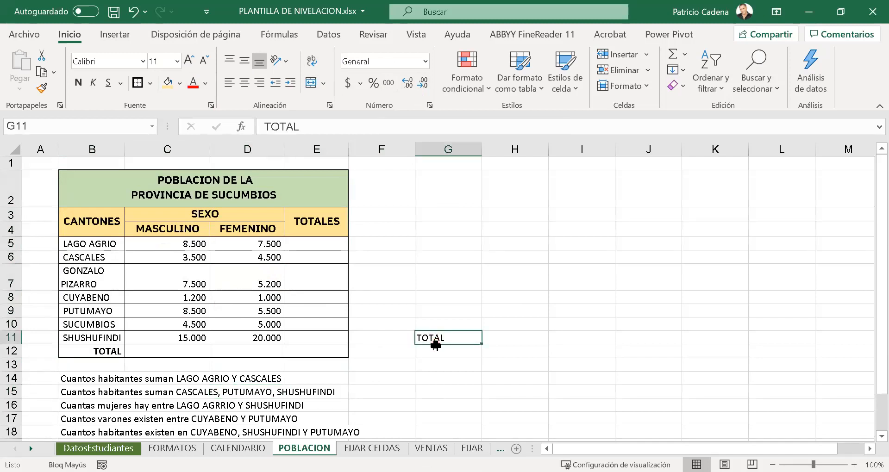
key("Return")
left_click(437, 333)
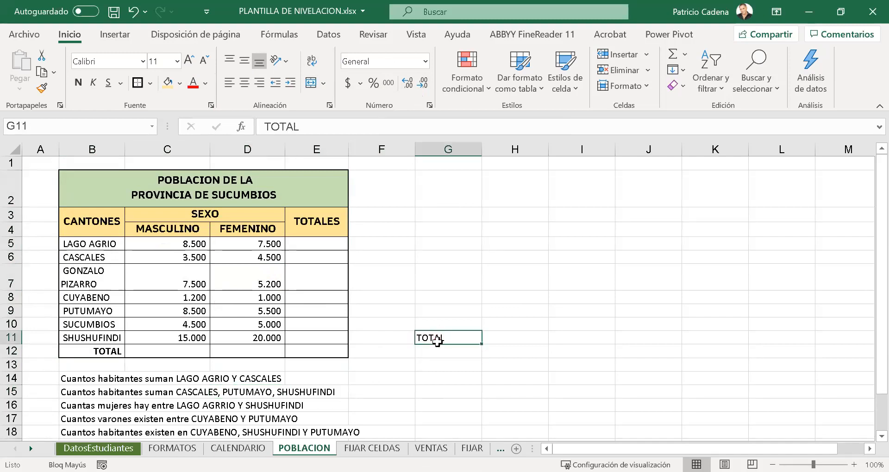
left_click_drag(437, 343, 437, 370)
left_click(403, 429)
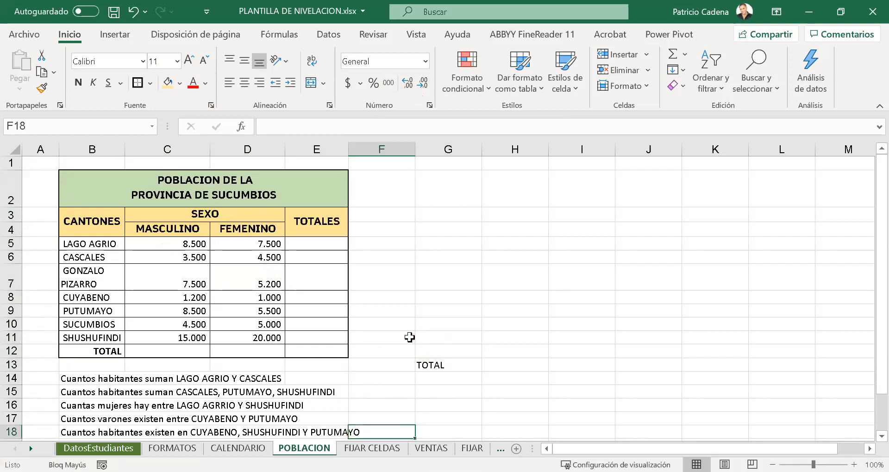
- Correct the misspelled AGRRIO to AGRIO in the question in B16
scroll(409, 338, "down", 3)
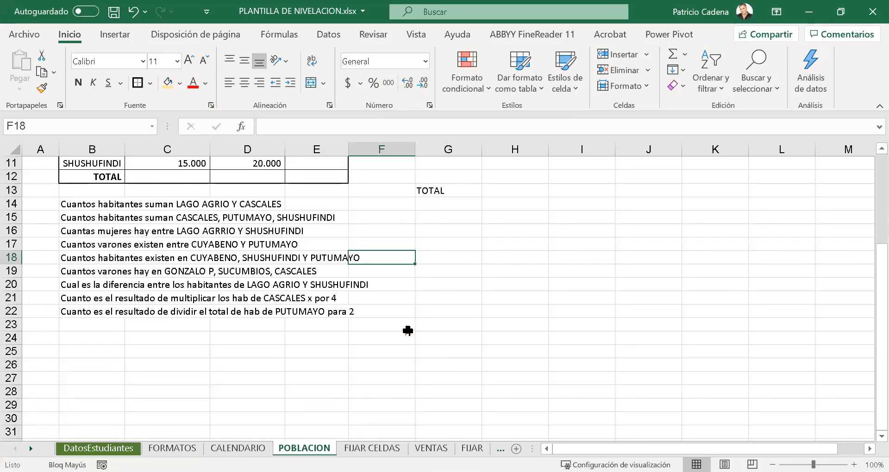
scroll(408, 331, "up", 3)
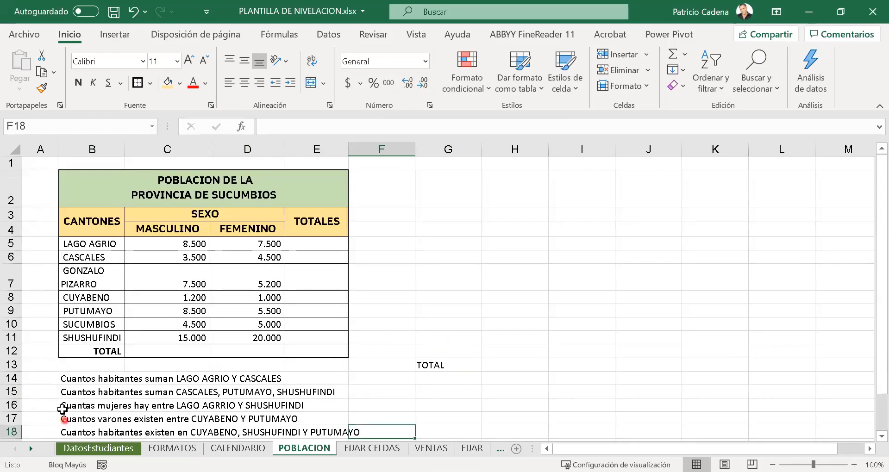
left_click(79, 406)
left_click(460, 126)
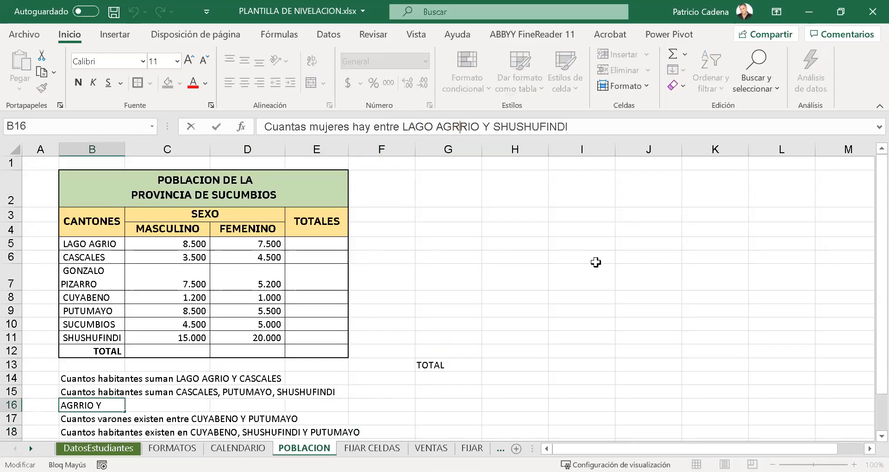
key("BackSpace")
key("Return")
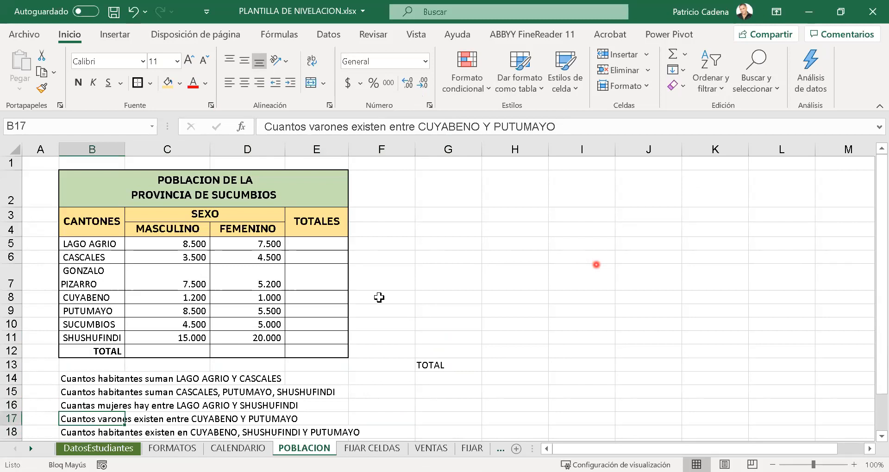
scroll(347, 298, "down", 3)
scroll(348, 298, "up", 3)
left_click(193, 258)
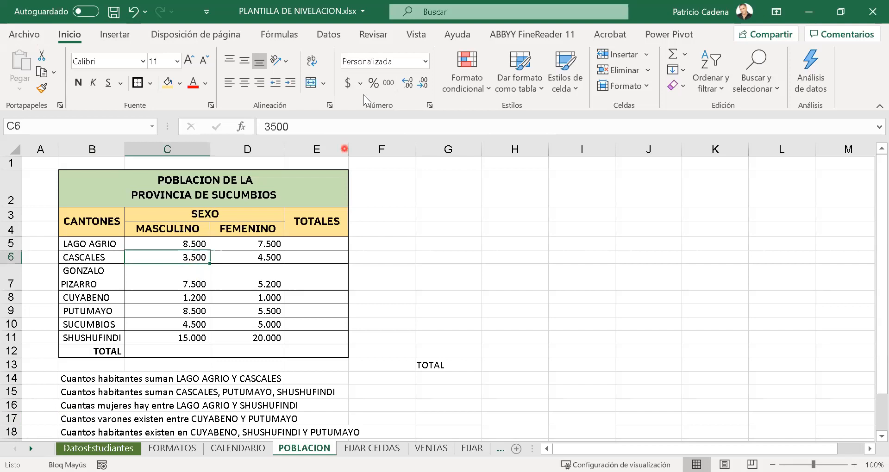
left_click(227, 105)
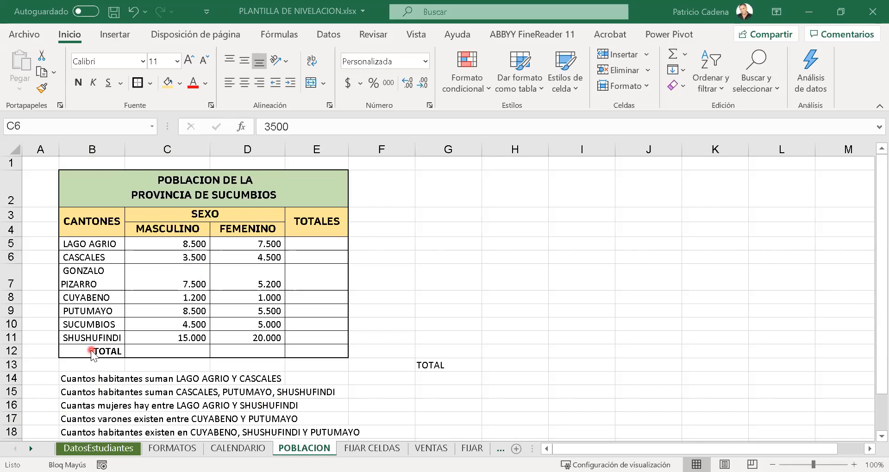
- Apply the Daytona font to the TOTAL label in B12
left_click(114, 350)
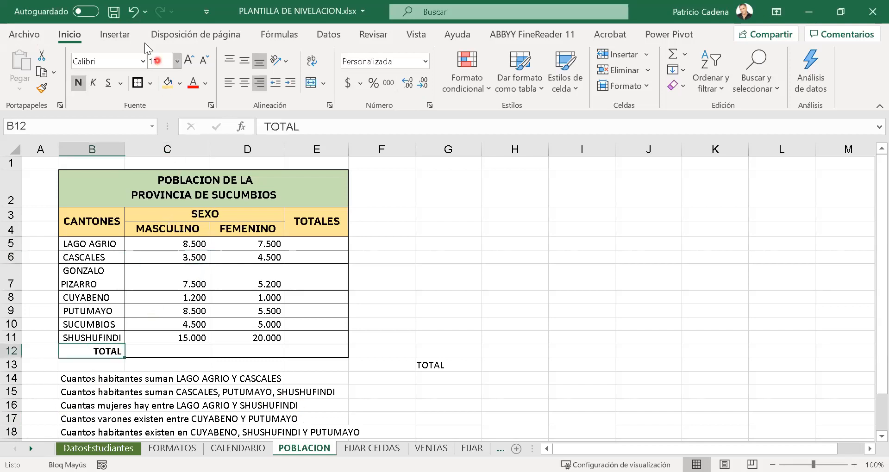
left_click(141, 61)
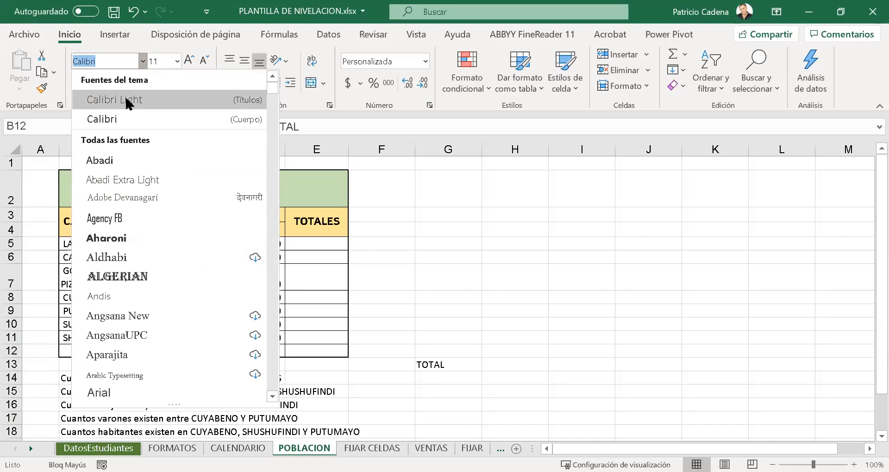
type("Day")
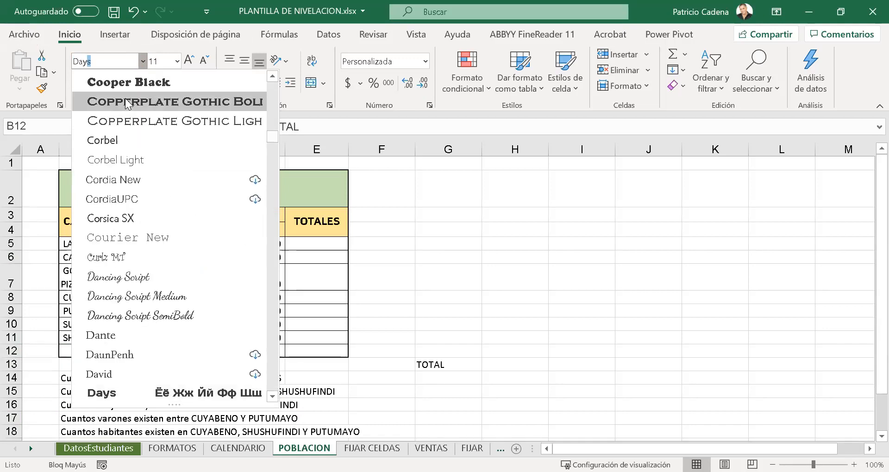
type("tona")
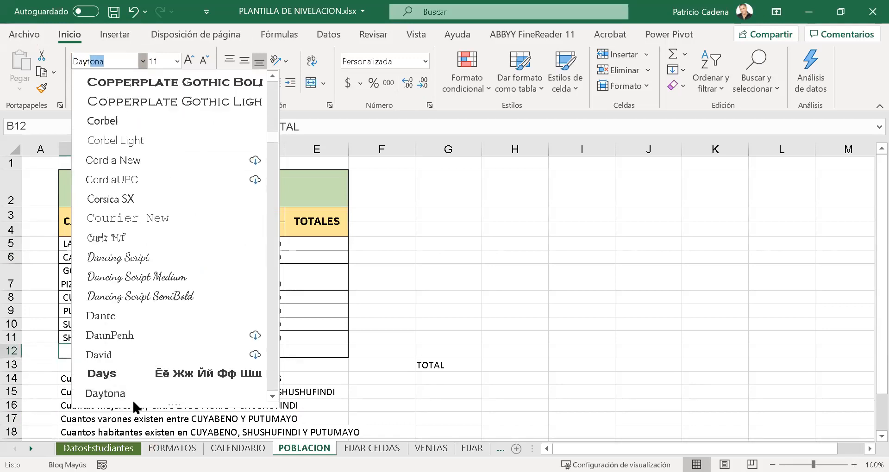
left_click(133, 401)
left_click(189, 352)
left_click(423, 351)
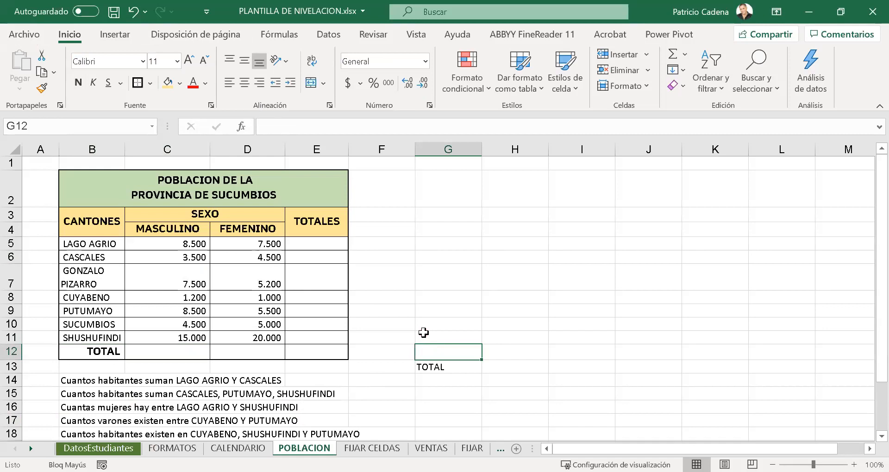
left_click(242, 151)
left_click_drag(423, 187, 644, 187)
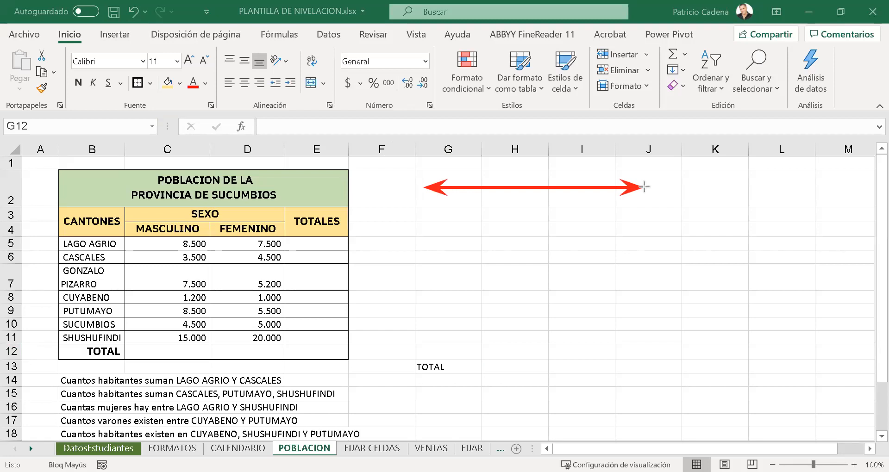
mouse_move(437, 208)
left_mouse_down()
mouse_move(437, 357)
mouse_move(437, 347)
left_mouse_up()
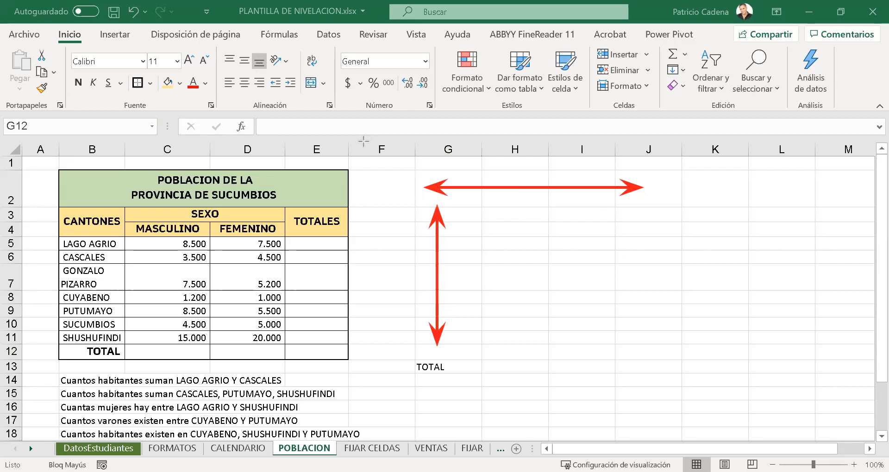
left_click(454, 151)
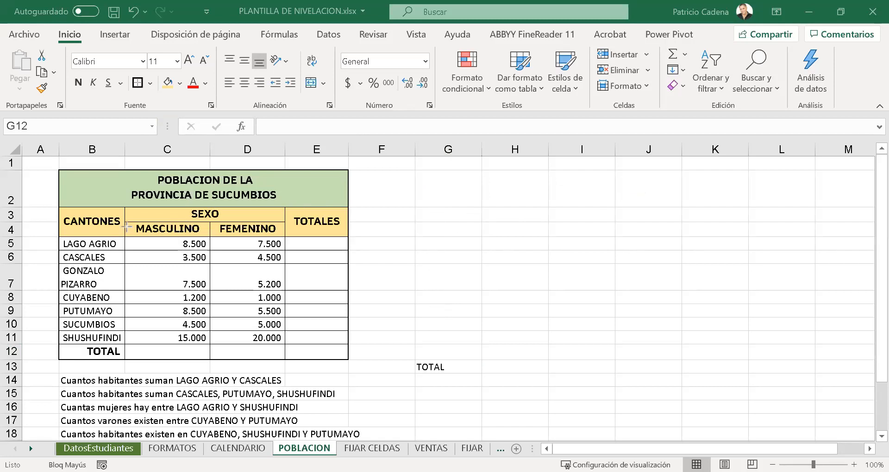
left_click_drag(125, 220, 211, 347)
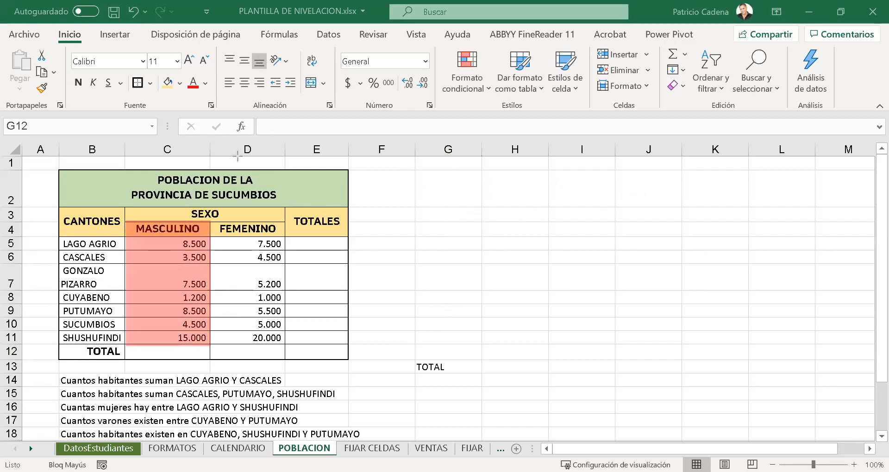
left_click_drag(162, 241, 162, 342)
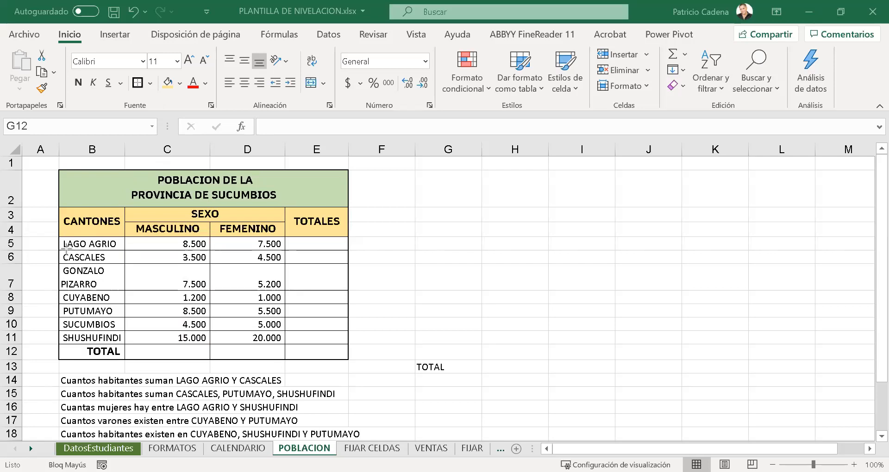
left_click_drag(58, 245, 371, 278)
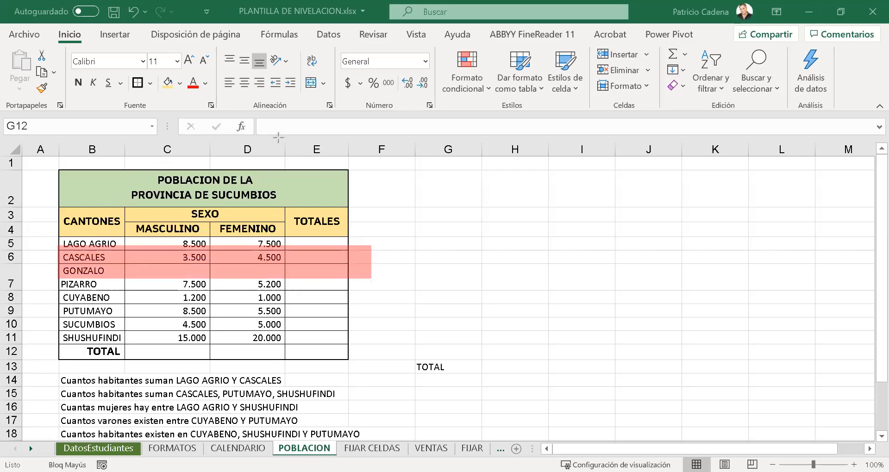
left_click_drag(99, 262, 181, 261)
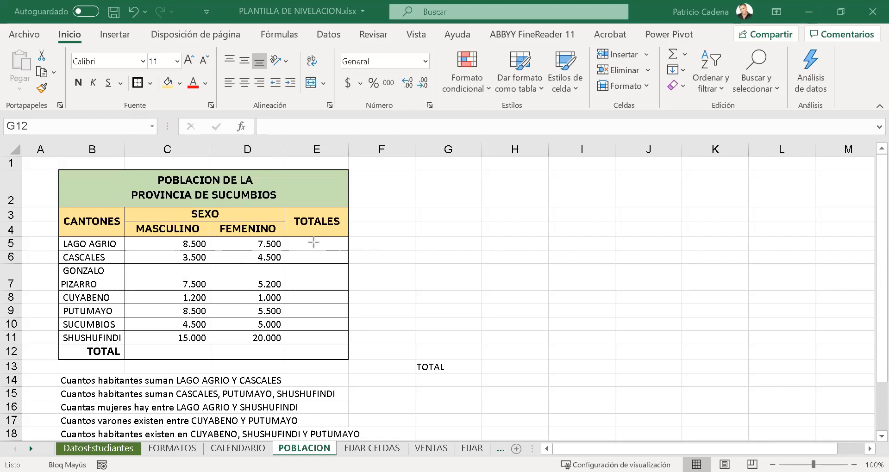
left_click_drag(315, 238, 315, 352)
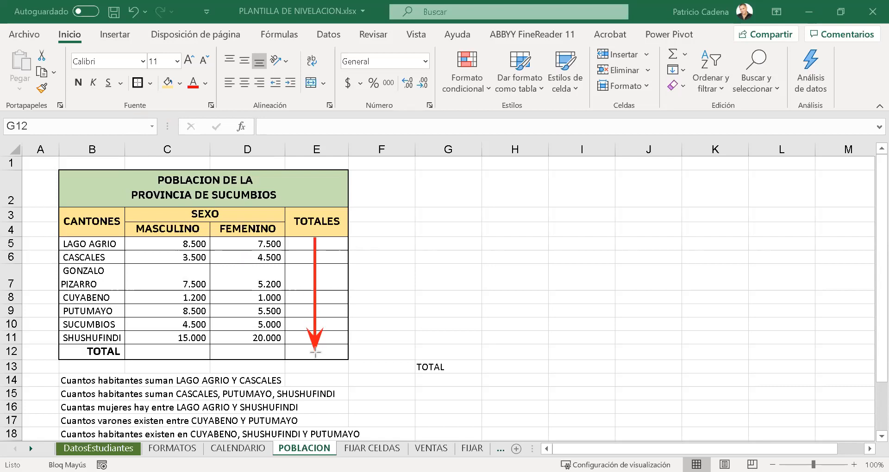
left_click_drag(158, 353, 285, 353)
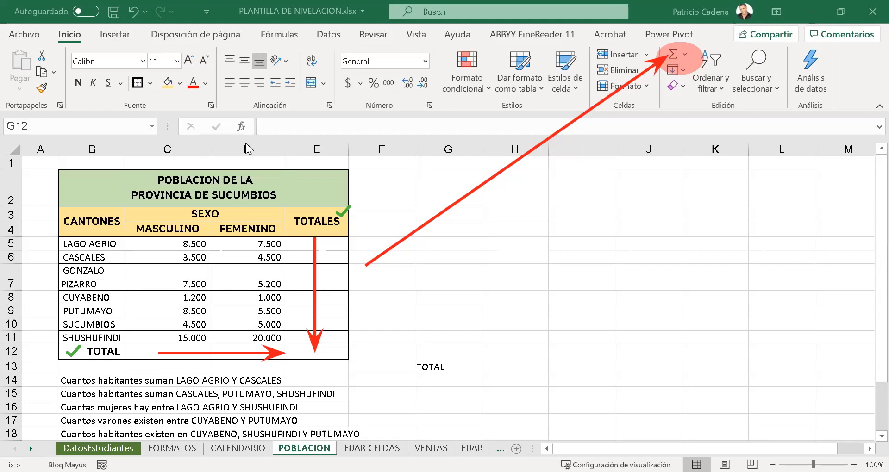
mouse_move(41, 162)
left_mouse_down()
mouse_move(127, 246)
mouse_move(365, 372)
left_mouse_up()
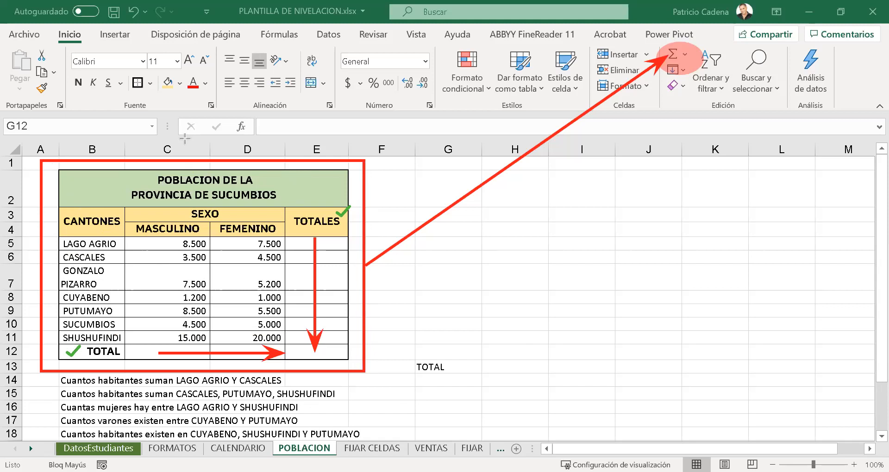
left_click(630, 207)
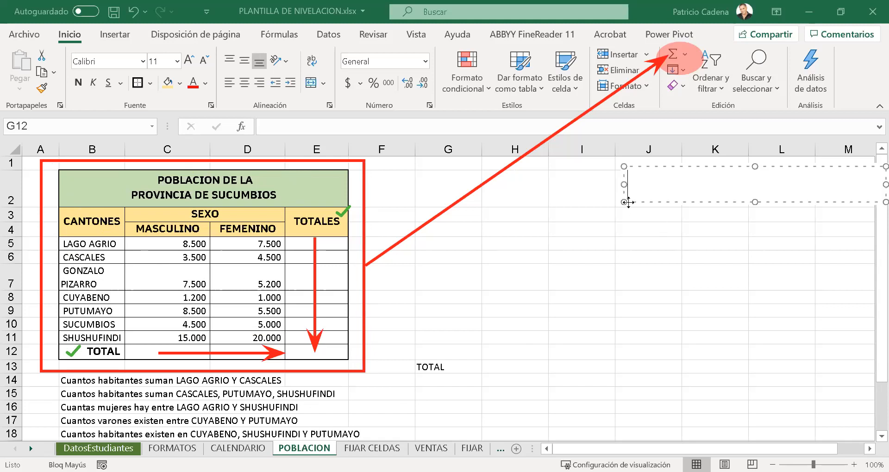
left_click_drag(625, 181, 595, 181)
type("ALT")
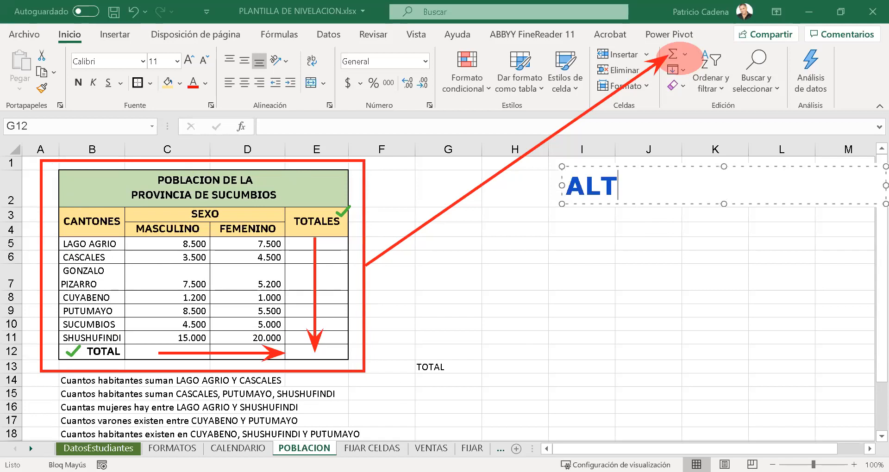
type("+SHIFT+0")
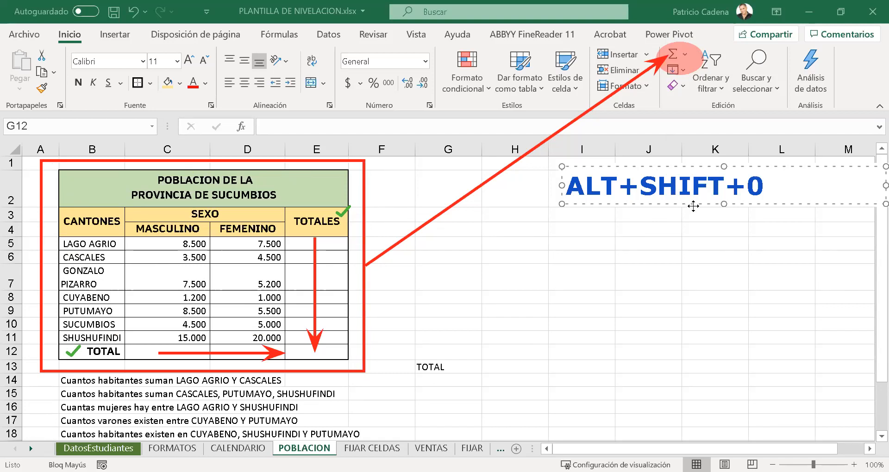
- Finish the blue annotation ALT+SHIFT+0 over the empty cells beside the population table
left_click_drag(692, 205, 695, 207)
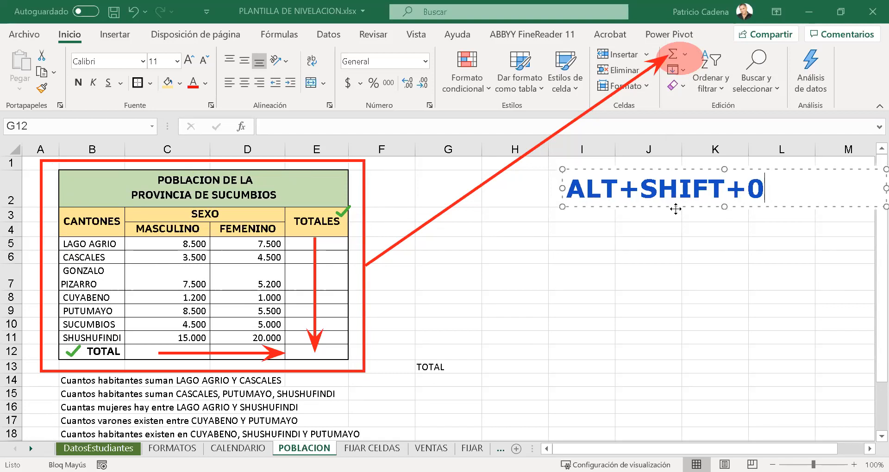
left_click(682, 225)
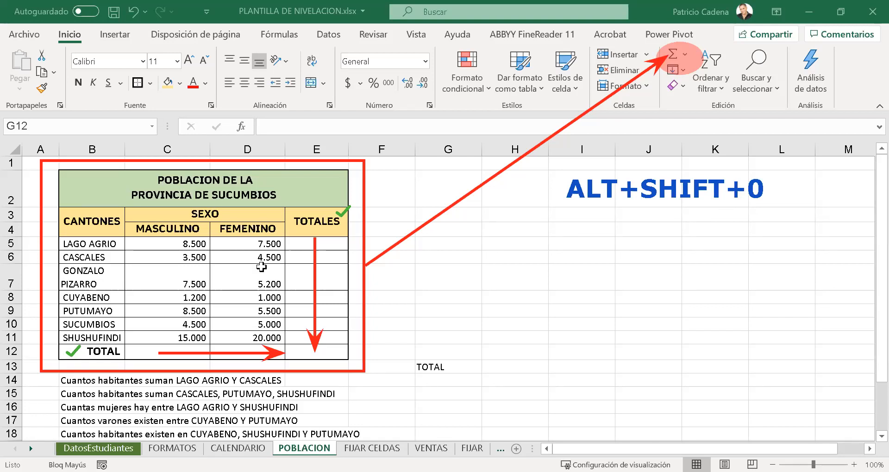
- Clear the annotations from the sheet and undo the last font change on the TOTAL label in B12
left_click(258, 276)
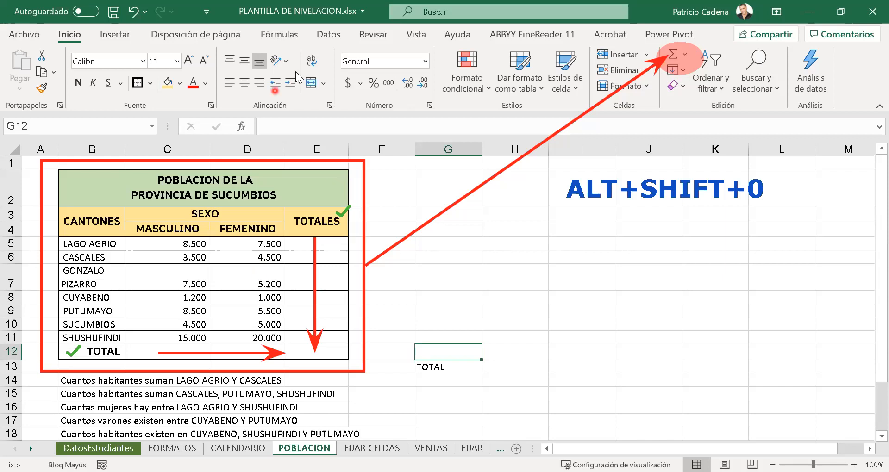
left_click(207, 281)
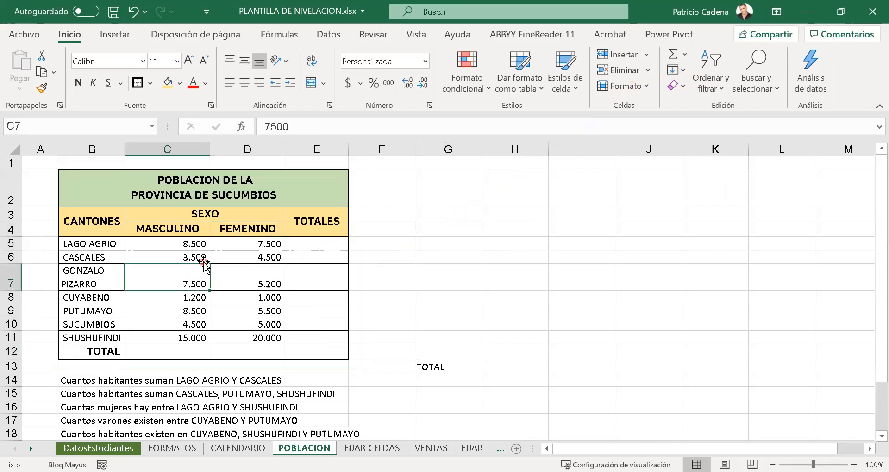
key("ctrl+z")
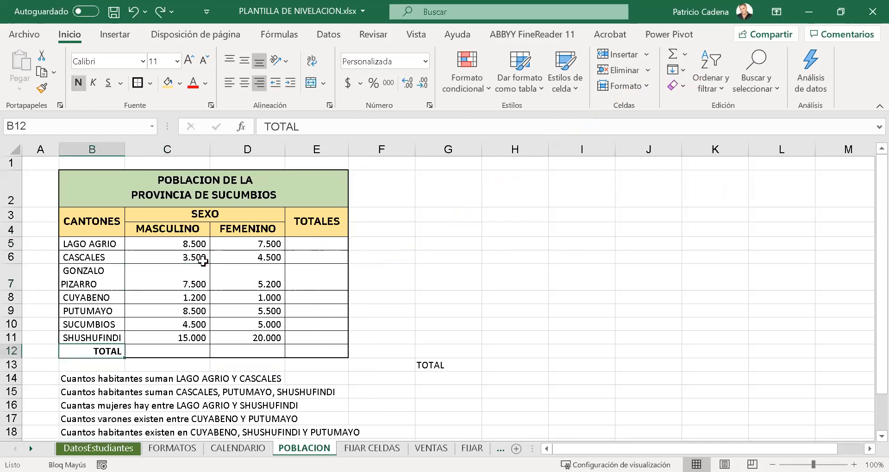
- Select the whole population table and fill its TOTALES column and TOTAL row with AutoSum
left_click(203, 261)
left_click(195, 266)
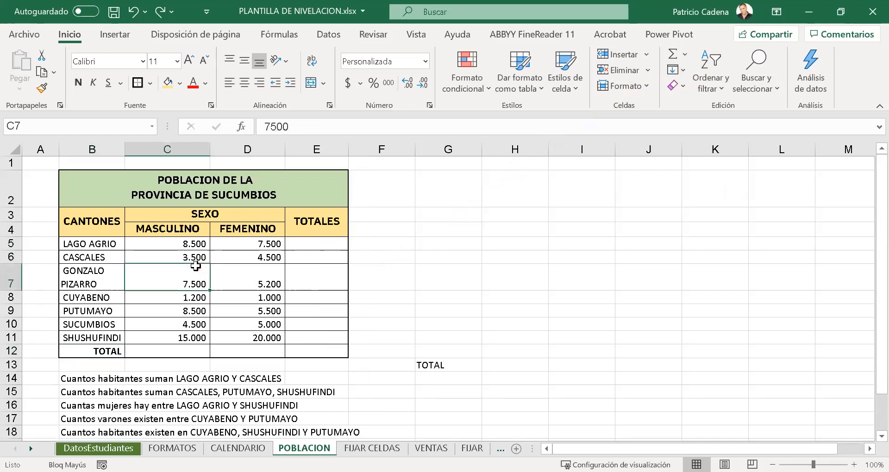
key("ctrl+a")
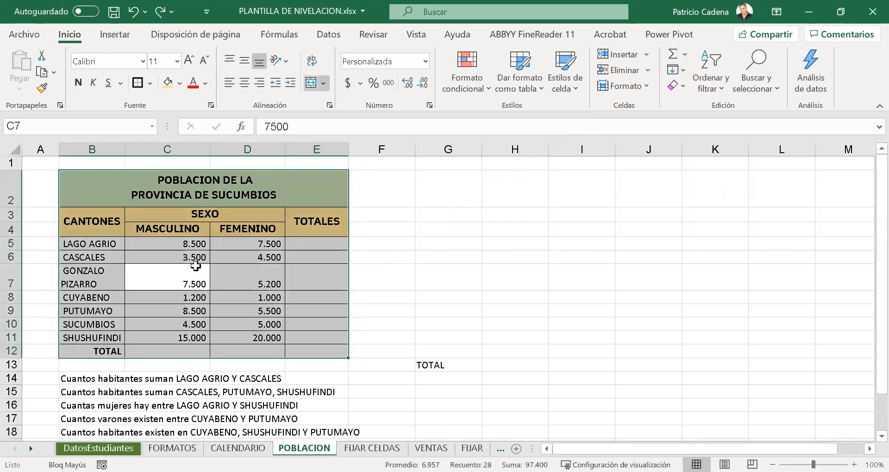
left_click(673, 57)
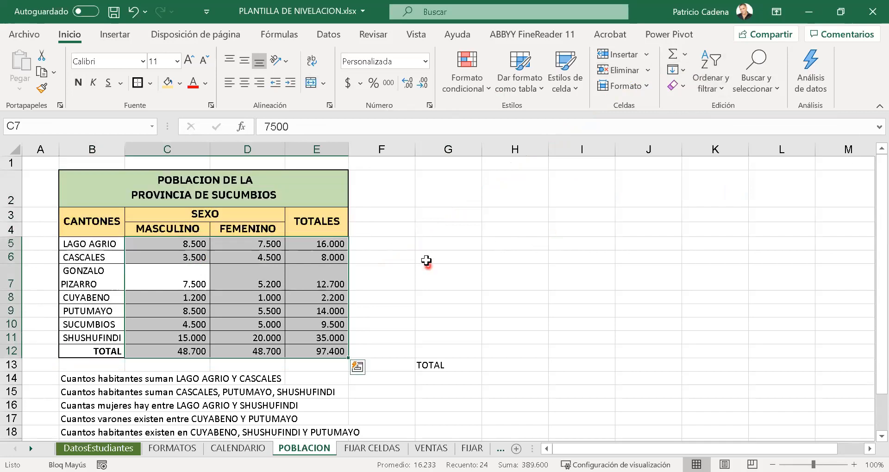
left_click(419, 248)
- Make the totals in E5:E12 and C12:D12 bold and increase their font size to 12
left_click_drag(328, 243, 322, 353)
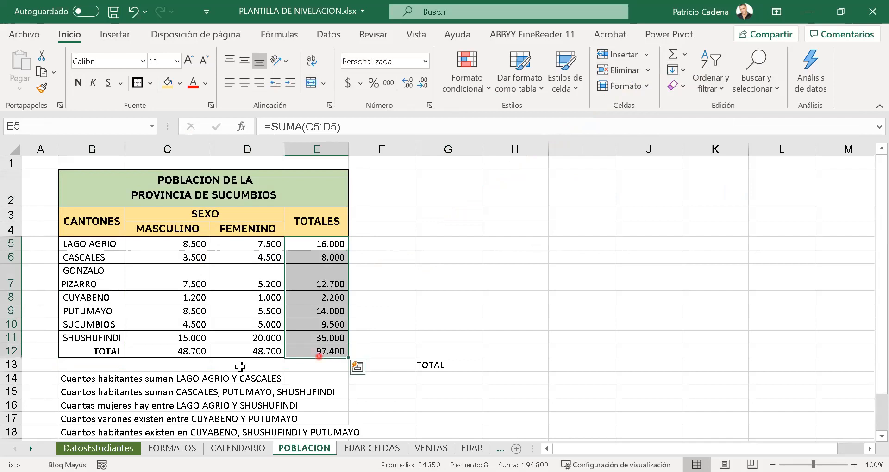
left_click_drag(178, 355, 236, 352)
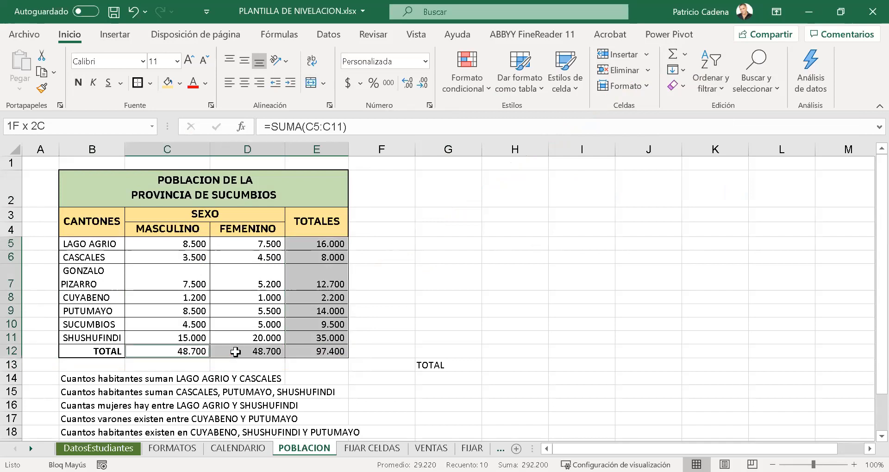
left_click(78, 83)
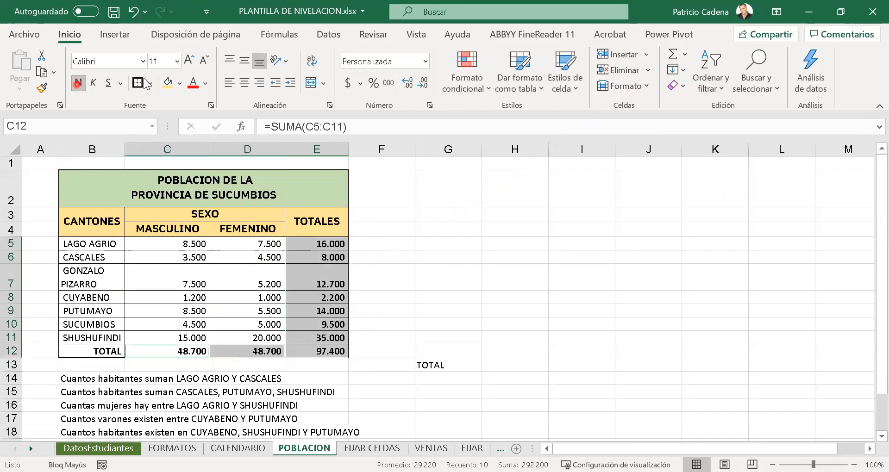
left_click(191, 67)
left_click(396, 304)
- Delete the sums from the TOTAL row C12:E12 and the TOTALES column E5:E12
left_click_drag(197, 354, 348, 356)
key("Delete")
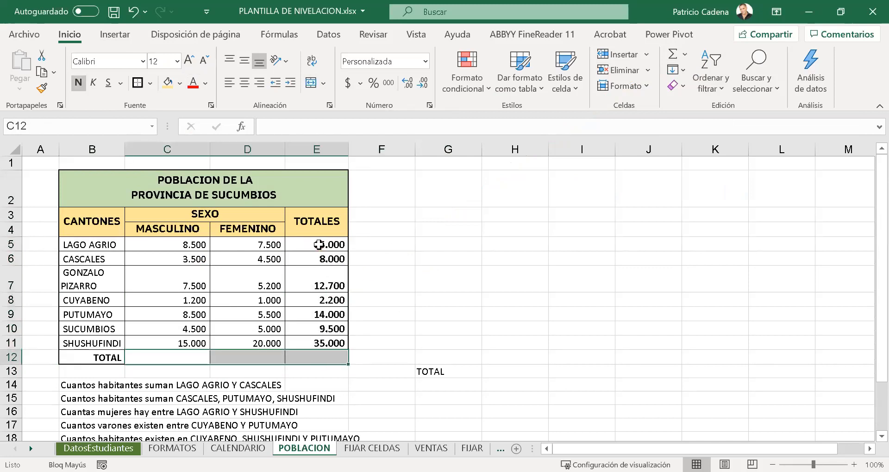
left_click_drag(319, 245, 334, 363)
key("Delete")
left_click(409, 304)
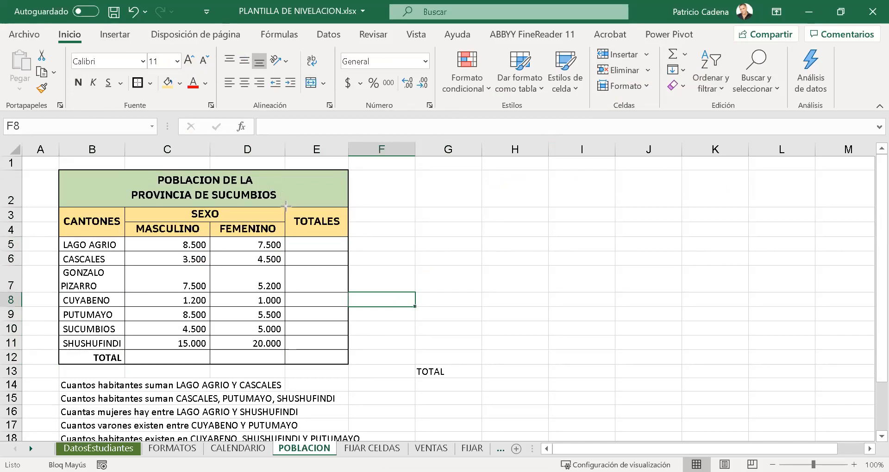
- Mark the TOTALES heading and the TOTAL label with red highlight boxes and arrows
left_click_drag(285, 207, 348, 235)
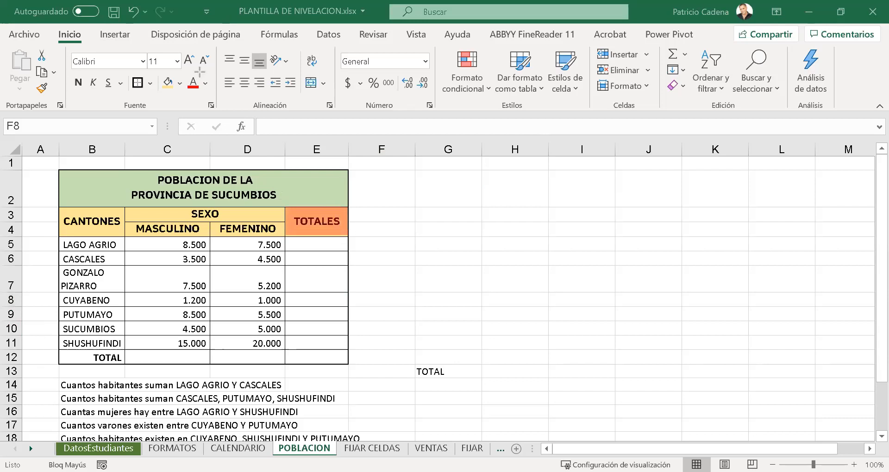
left_click_drag(429, 185, 349, 216)
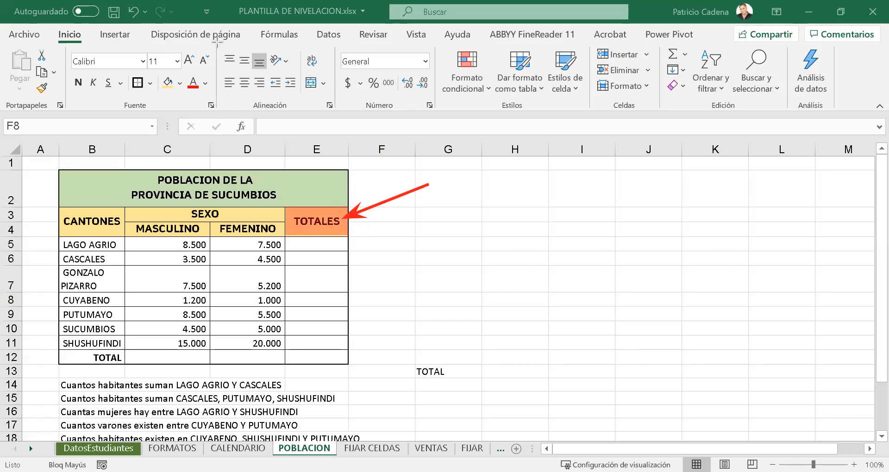
left_click_drag(66, 345, 124, 364)
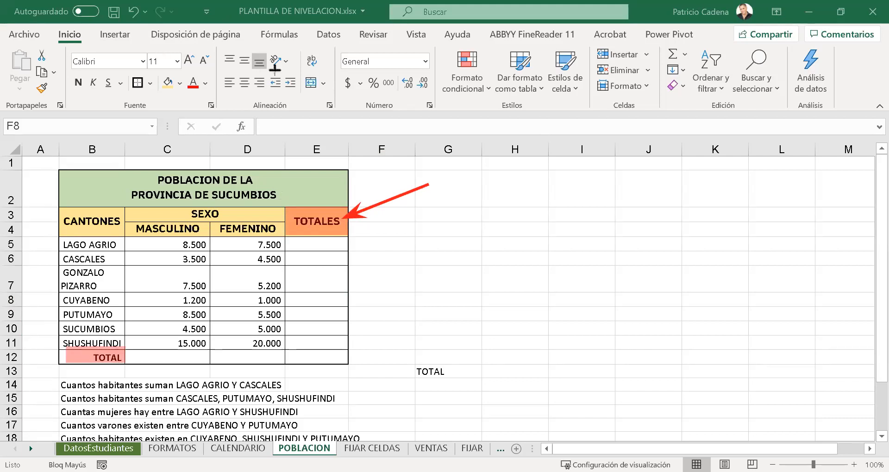
left_click_drag(35, 399, 98, 351)
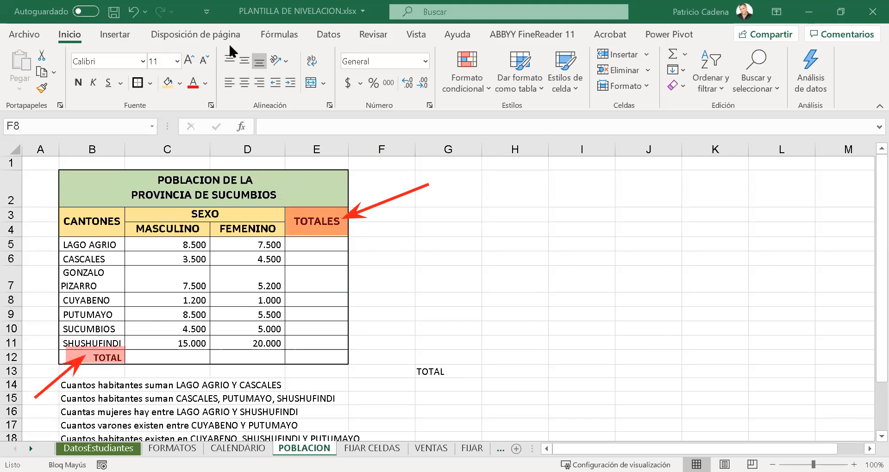
left_click(222, 145)
- Recalculate all row and column totals of the population table by applying AutoSum to the whole table
left_click(241, 272)
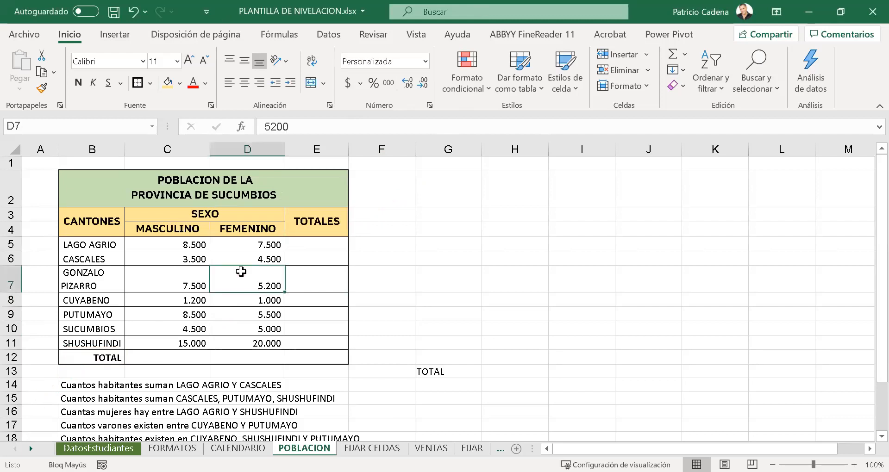
key("ctrl+a")
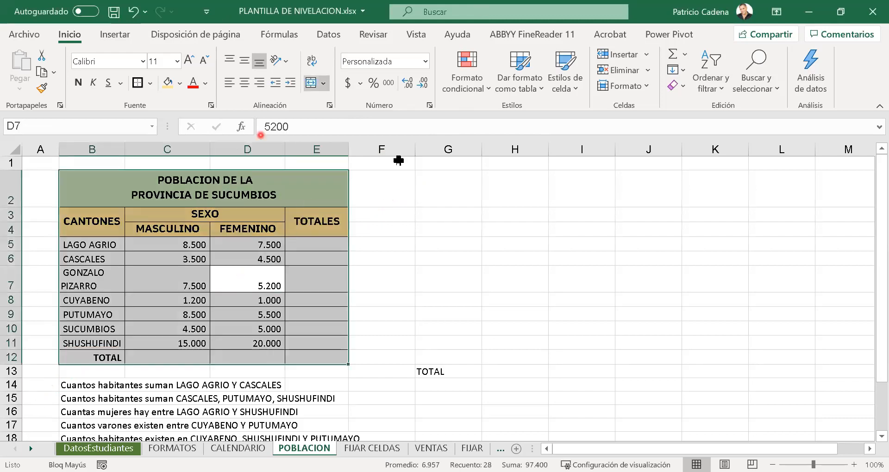
left_click(673, 53)
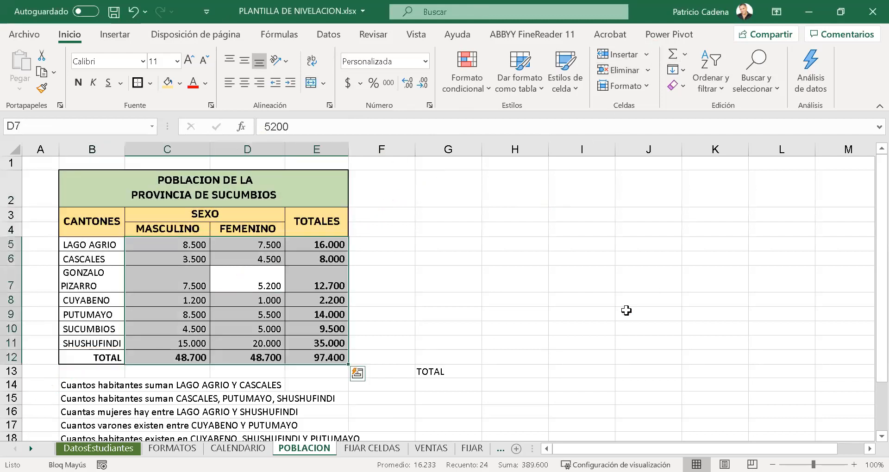
left_click(393, 269)
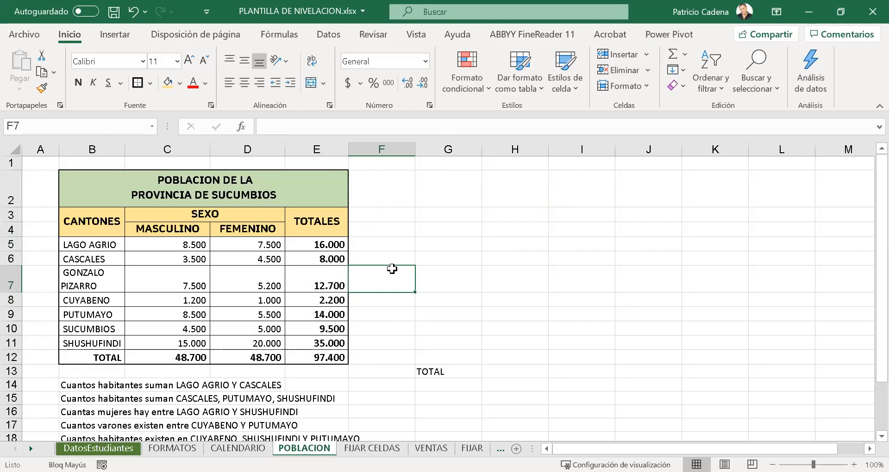
scroll(459, 267, "down", 7)
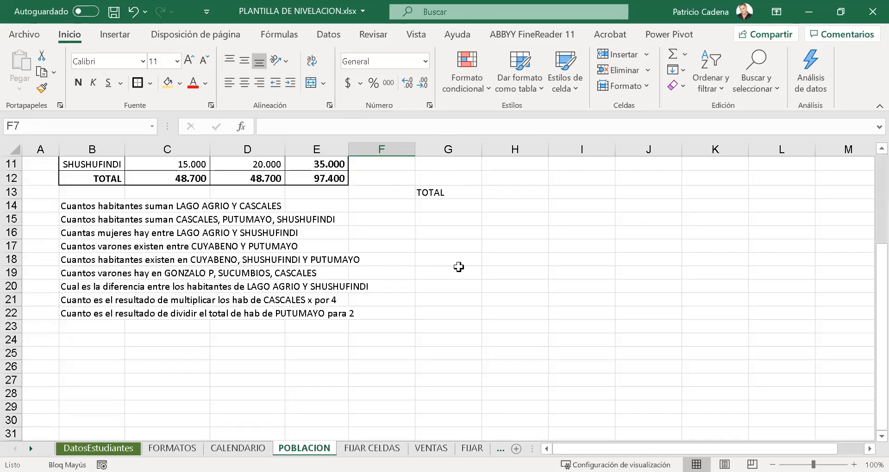
scroll(458, 267, "up", 7)
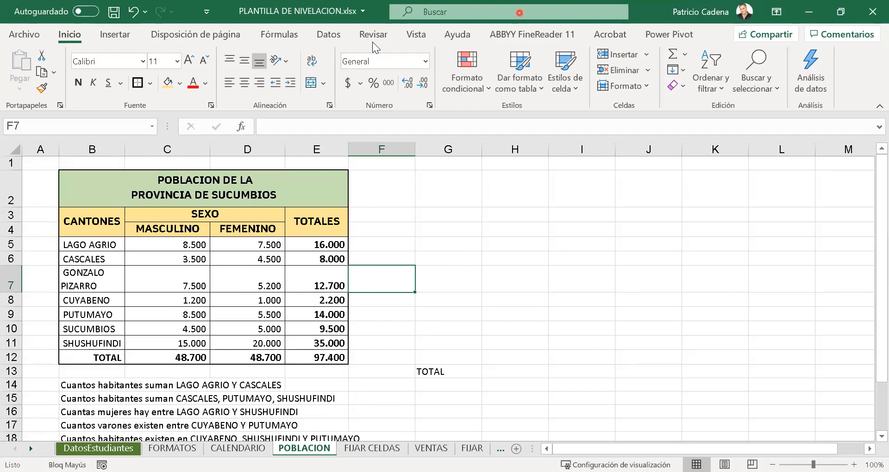
- List the operators +, -, *, / and ^ on separate lines of a blank whiteboard and frame them with a red rectangle
left_click(525, 11)
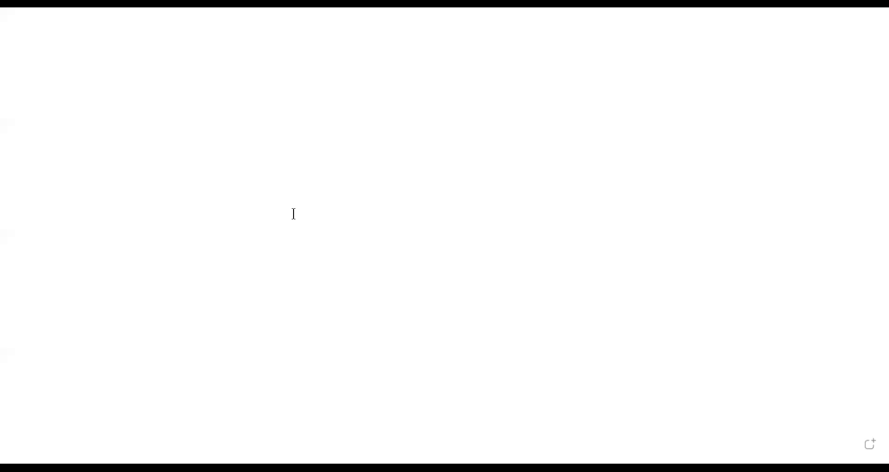
type("+")
key("Return")
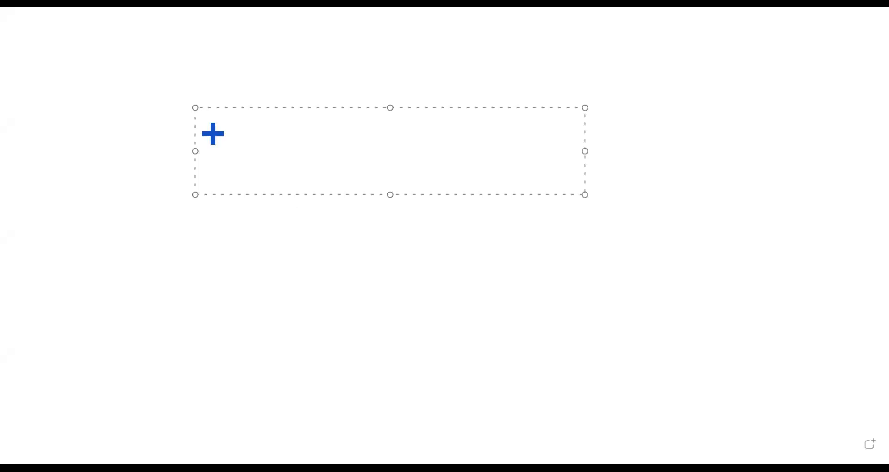
type("-")
key("Return")
type("*")
key("Return")
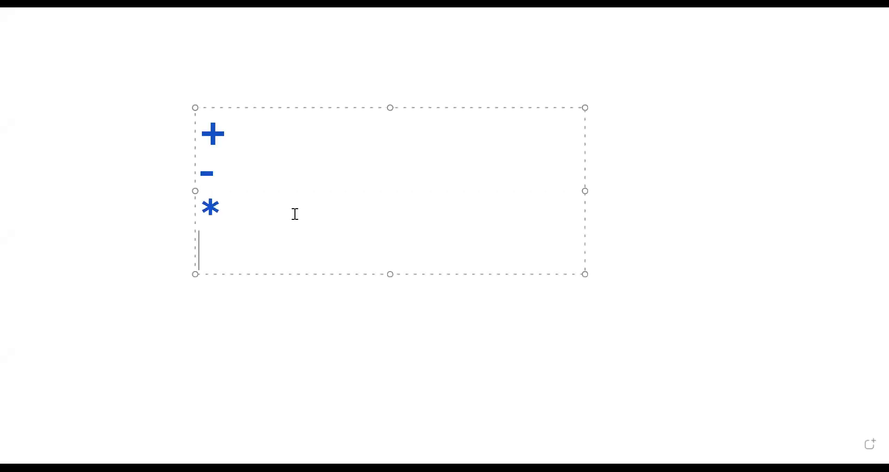
type("/")
key("Return")
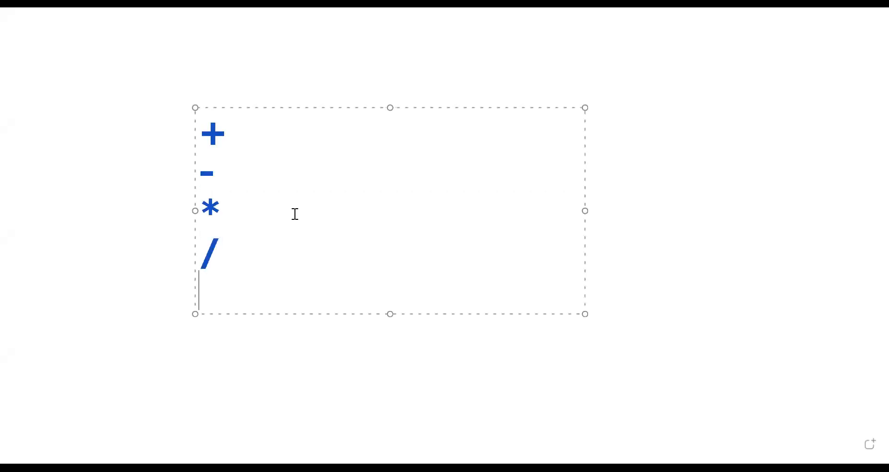
type("\\")
key("BackSpace")
type("^")
left_click(370, 312)
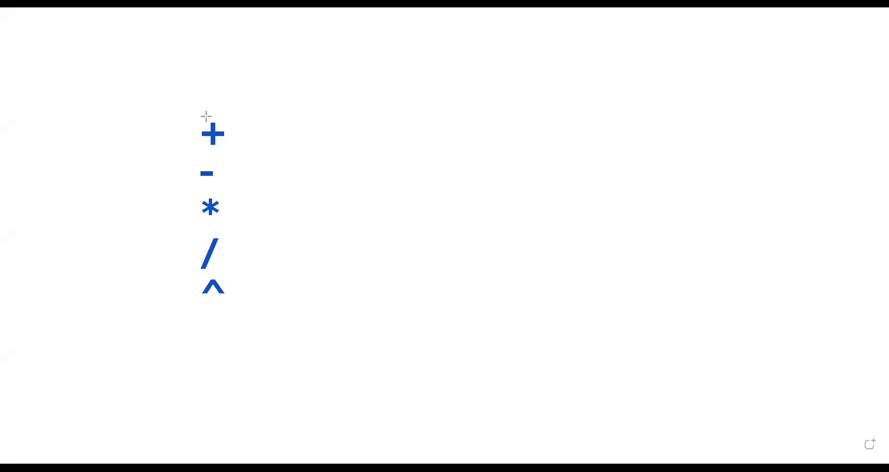
left_click_drag(159, 105, 263, 327)
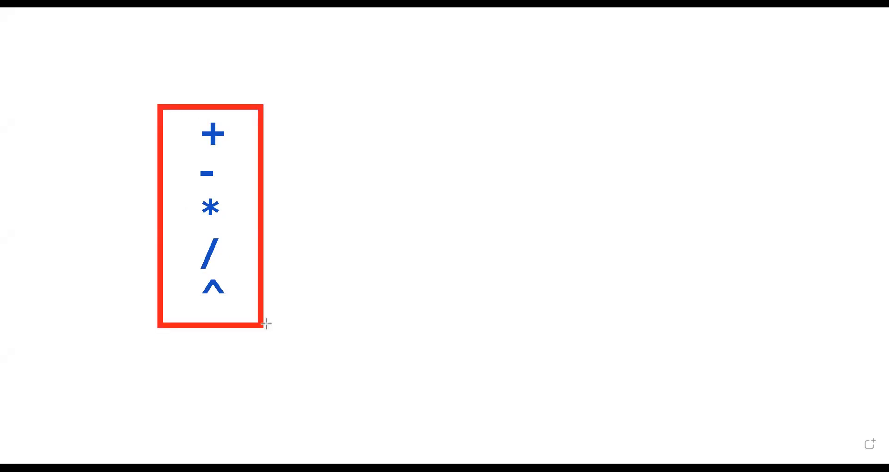
- Start a second text block beside the framed operator list with ^ on its first line
left_click(506, 171)
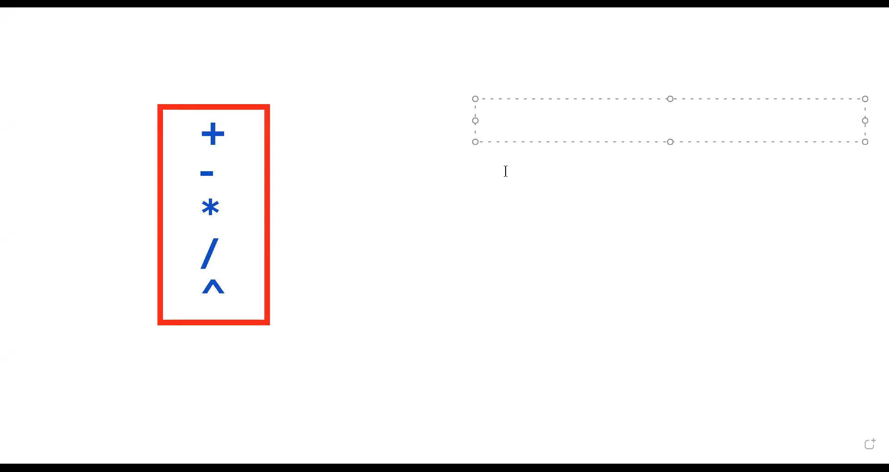
type("^")
key("Return")
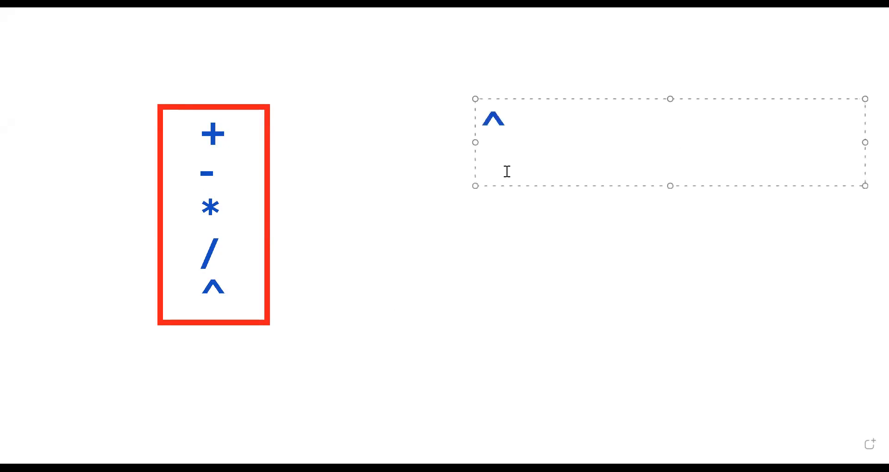
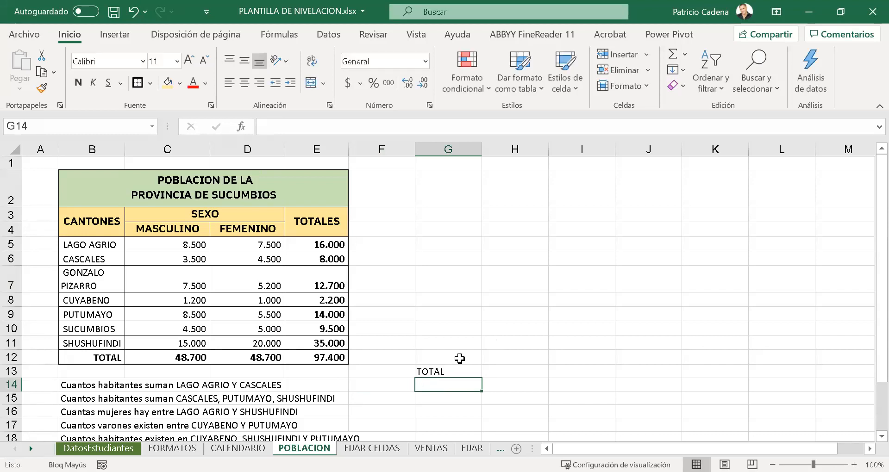
- Format answer cell G14 with bold text at size 20, centred both horizontally and vertically
left_click(459, 381)
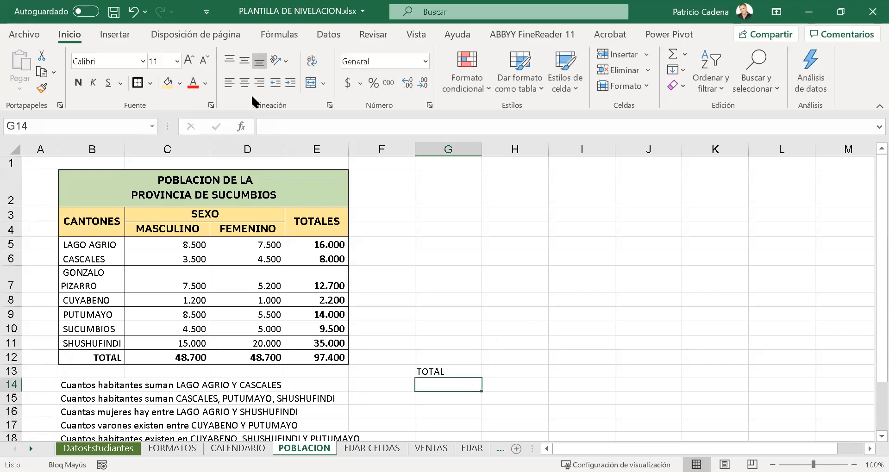
left_click(256, 33)
left_click(236, 85)
left_click(189, 60)
left_click(189, 61)
left_click(189, 60)
left_click(189, 61)
left_click(189, 60)
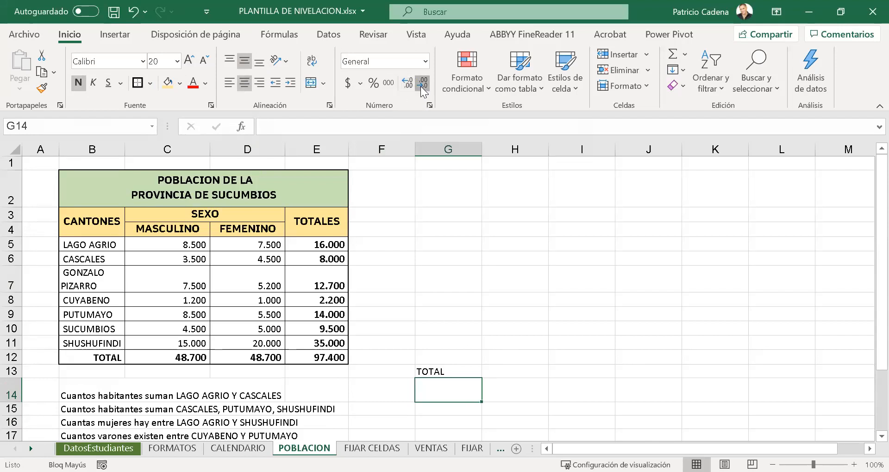
- Copy the formatting of G14 down to answer cells G15 through G22
left_click(43, 88)
scroll(448, 194, "down", 3)
mouse_move(457, 231)
left_mouse_down()
mouse_move(465, 324)
mouse_move(457, 328)
left_mouse_up()
left_click(457, 327)
left_click(456, 222)
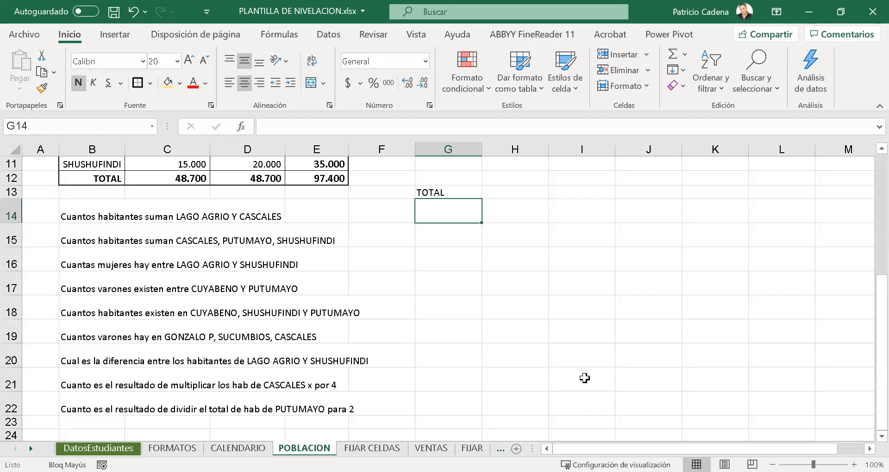
- Centre the TOTAL heading in G13, make it bold and enlarge its font by one size
scroll(583, 376, "up", 3)
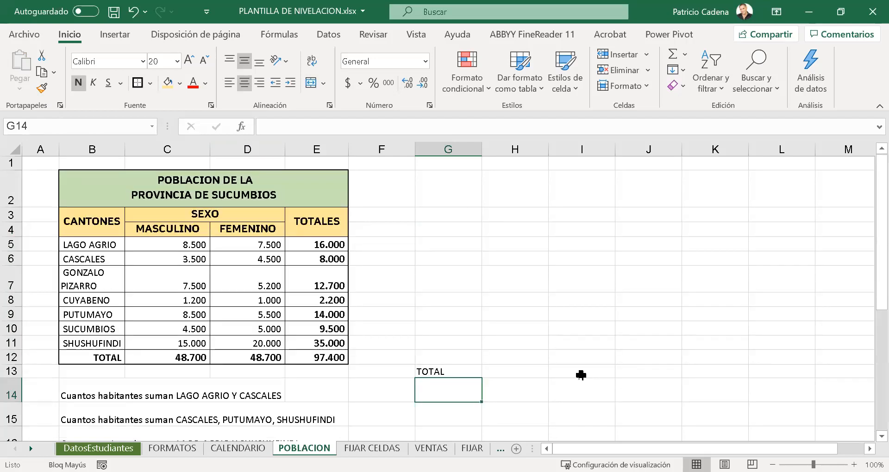
left_click(454, 372)
left_click(250, 84)
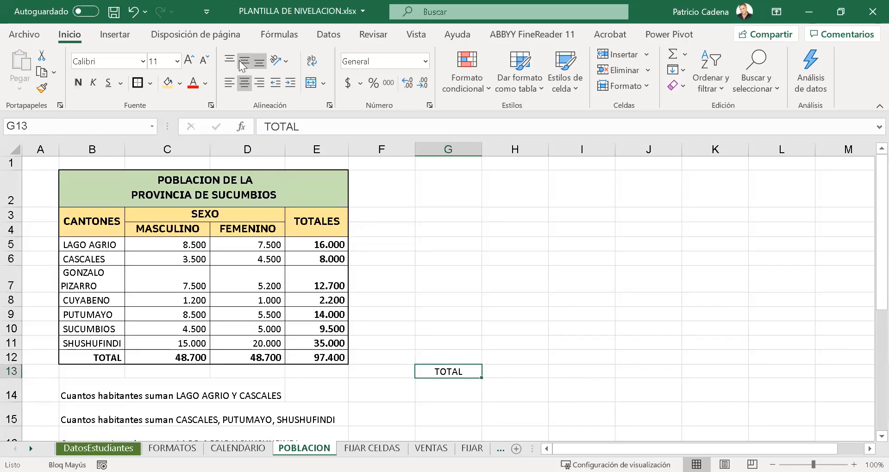
left_click(77, 83)
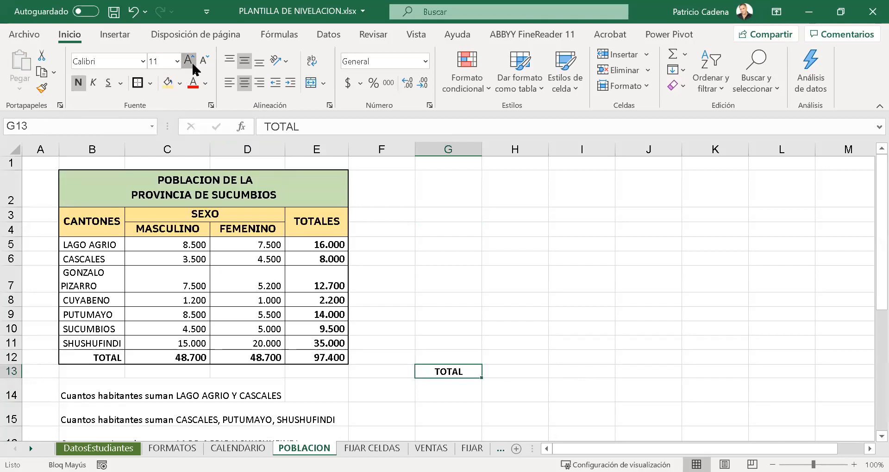
left_click(192, 64)
- Enter a formula in G14 that starts with a plus sign and references the LAGO AGRIO total in E5
left_click(454, 398)
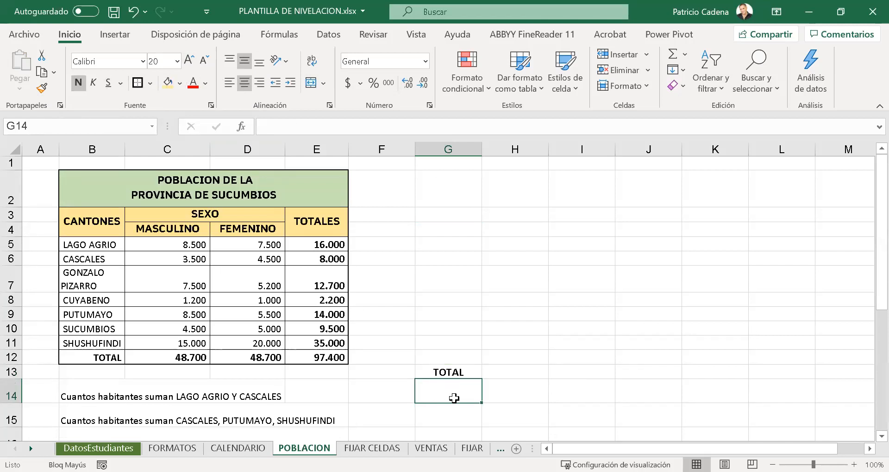
type("=")
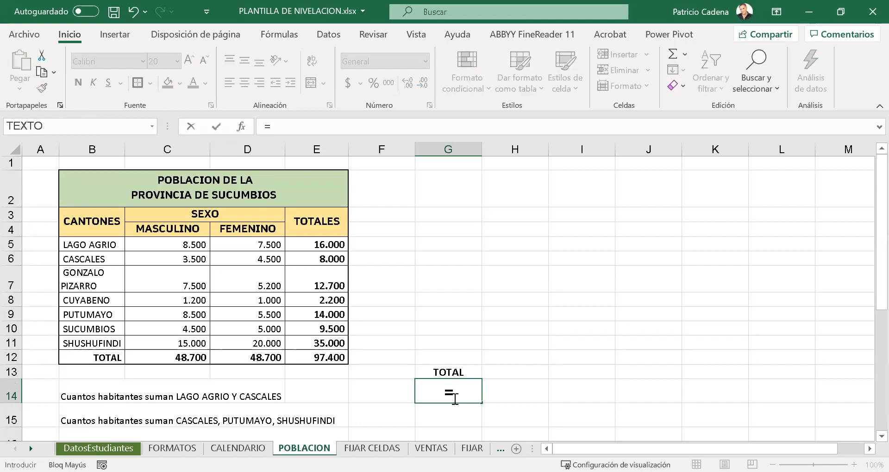
key("Escape")
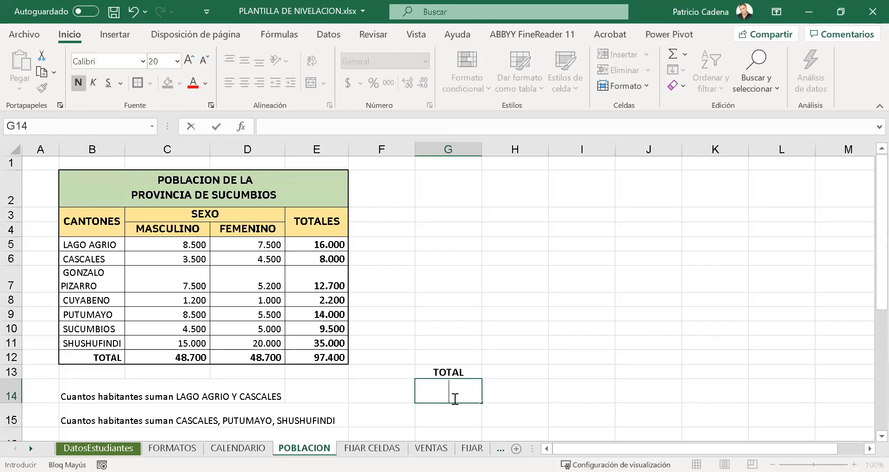
type("+")
key("Down")
key("BackSpace")
key("BackSpace")
key("BackSpace")
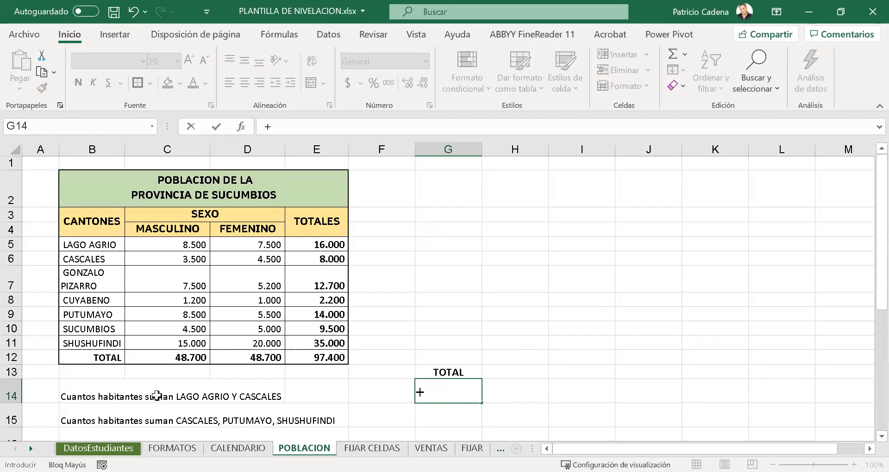
left_click(317, 244)
key("Return")
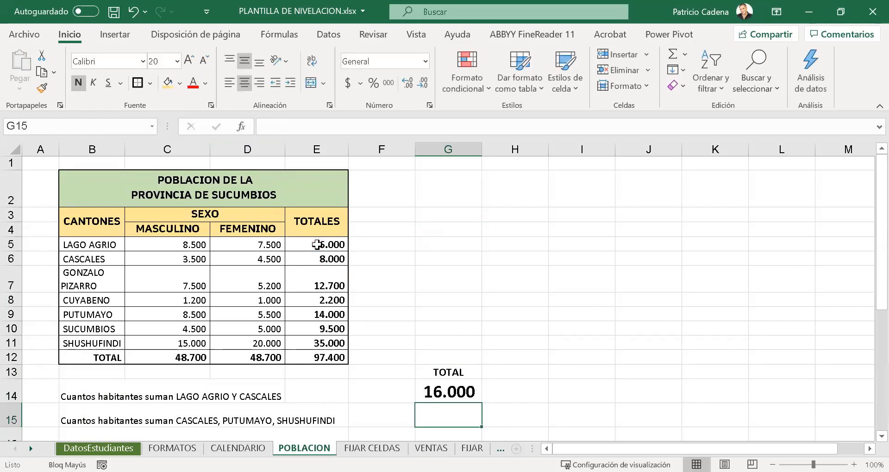
- Add the CASCALES total from E6 to the G14 formula so it reads =+E5+E6
left_click(458, 395)
left_click(310, 128)
type("+")
left_click(307, 259)
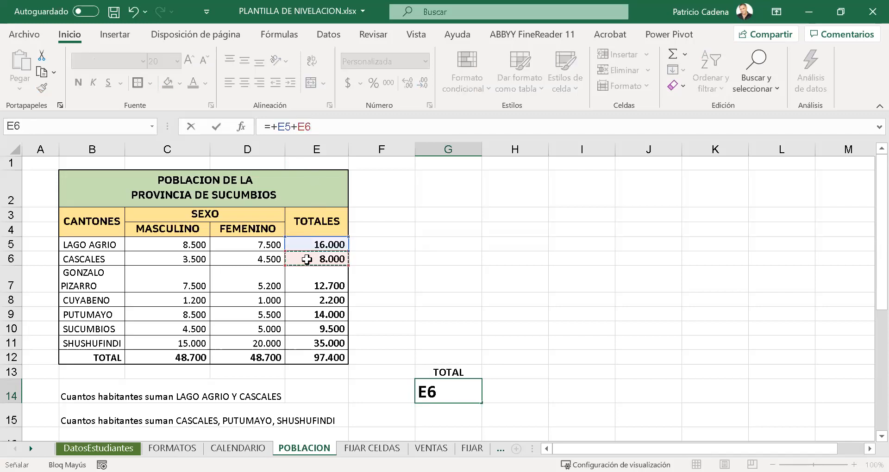
key("Return")
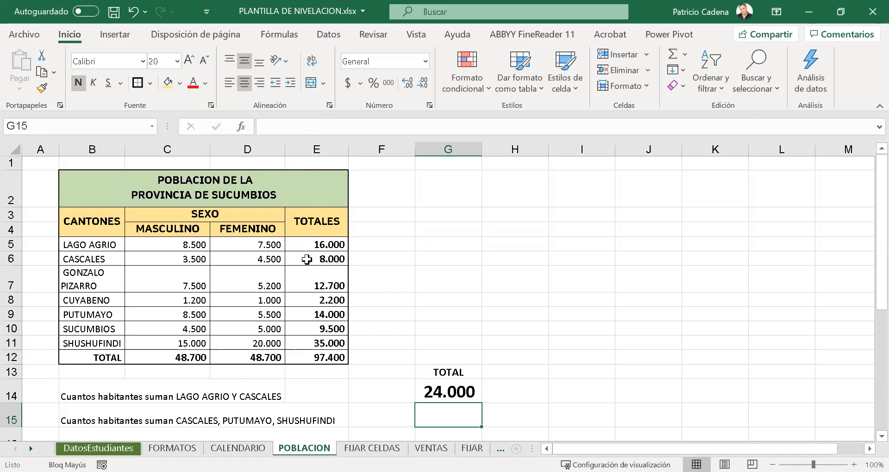
- Trace the precedents of the formula in G14 to examine its source cells, and remove the arrows
left_click(450, 395)
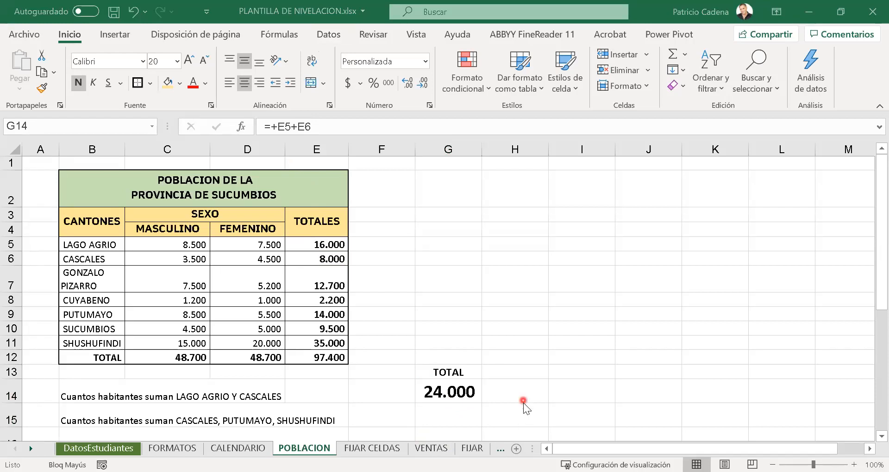
left_click(478, 397)
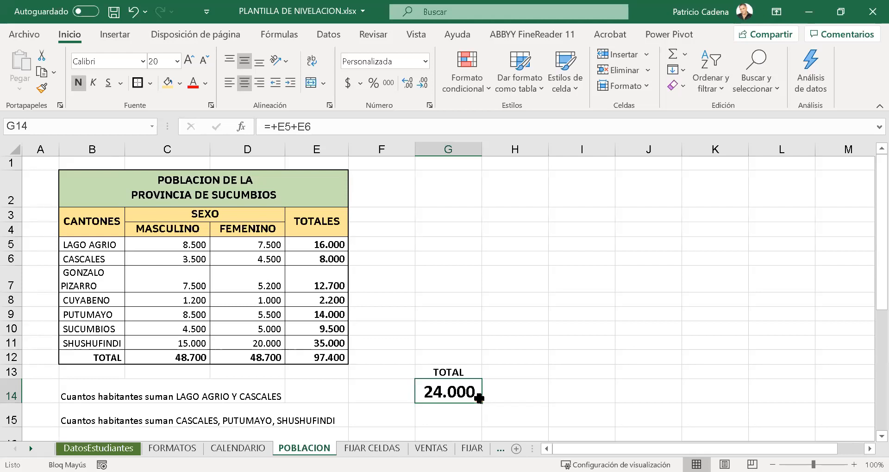
left_click(506, 376)
left_click_drag(457, 417, 458, 386)
left_click(457, 387)
left_click(285, 35)
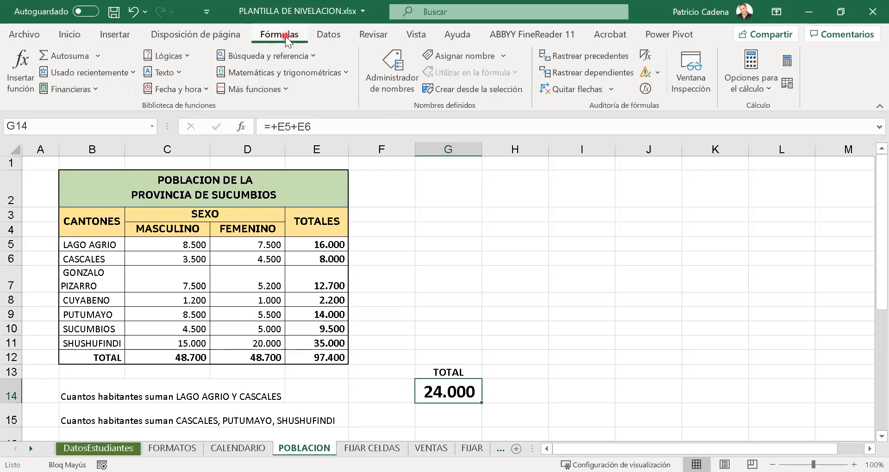
left_click(584, 55)
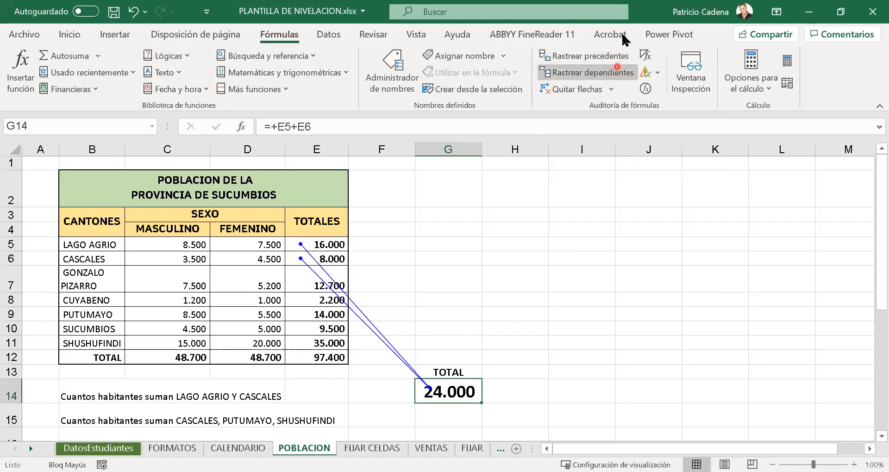
left_click(573, 89)
- Repeat the precedent trace on the LAGO AGRIO and CASCALES answer and clear its arrows
left_click(543, 376)
left_click(464, 407)
left_click(462, 394)
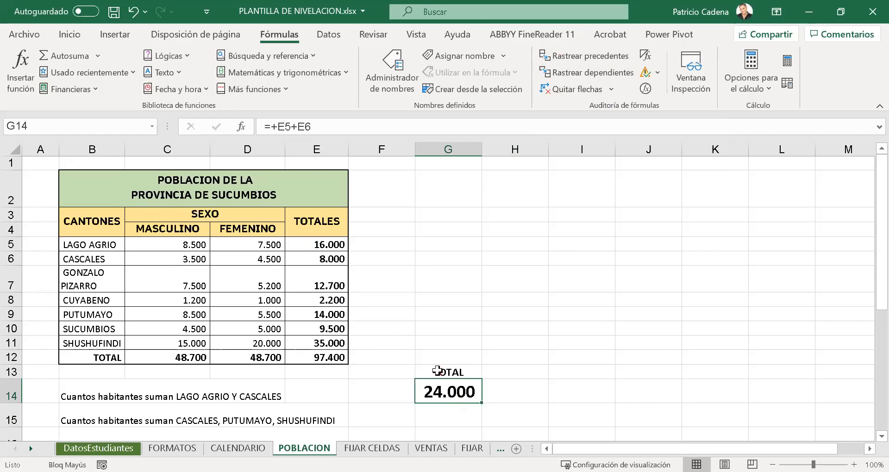
left_click(535, 361)
left_click(445, 392)
left_click(597, 56)
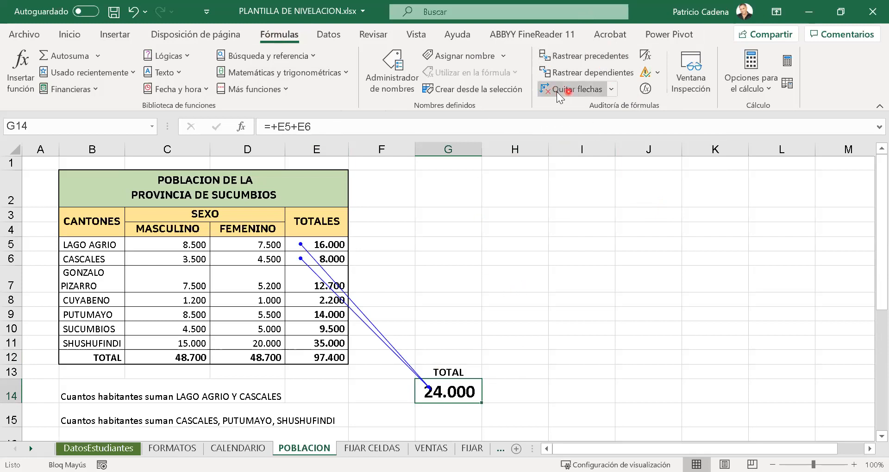
left_click(574, 91)
- Go from the G14 formula directly to the cells it references, and repeat the jump once more
left_click(446, 433)
left_click(437, 396)
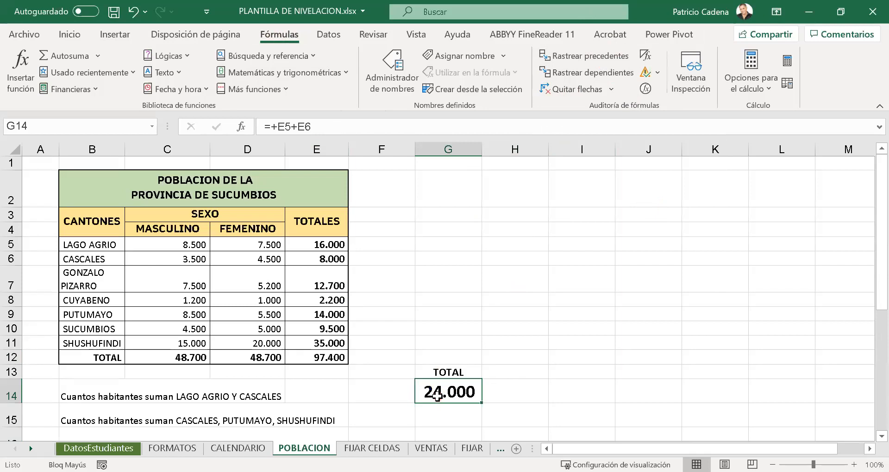
key("ctrl+bracketleft")
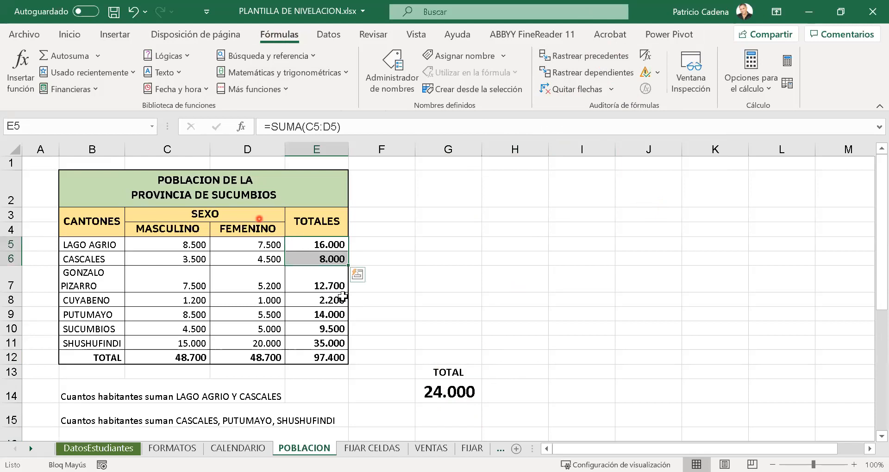
left_click(472, 390)
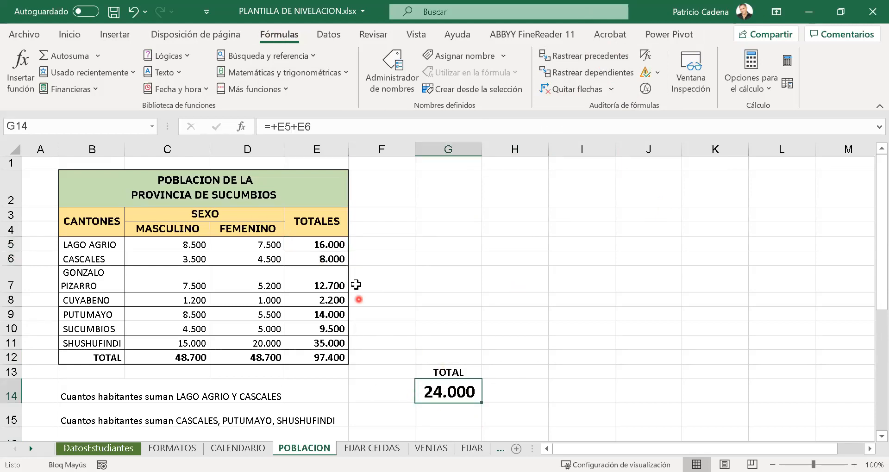
double_click(460, 383)
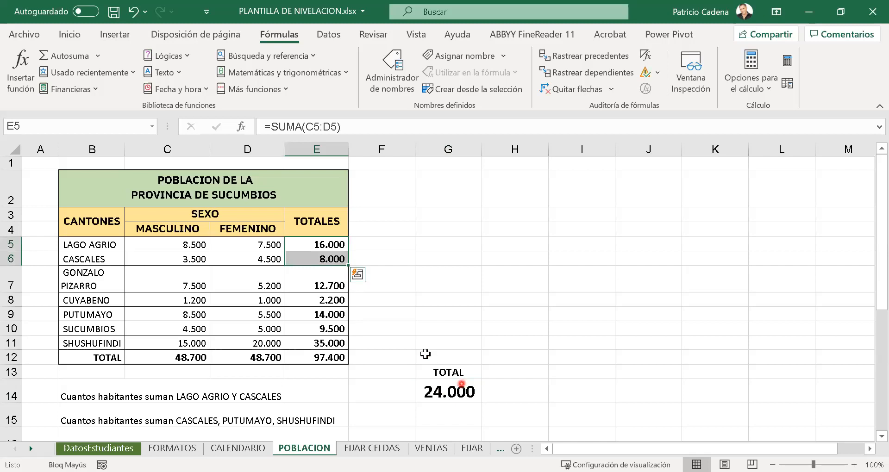
left_click(554, 343)
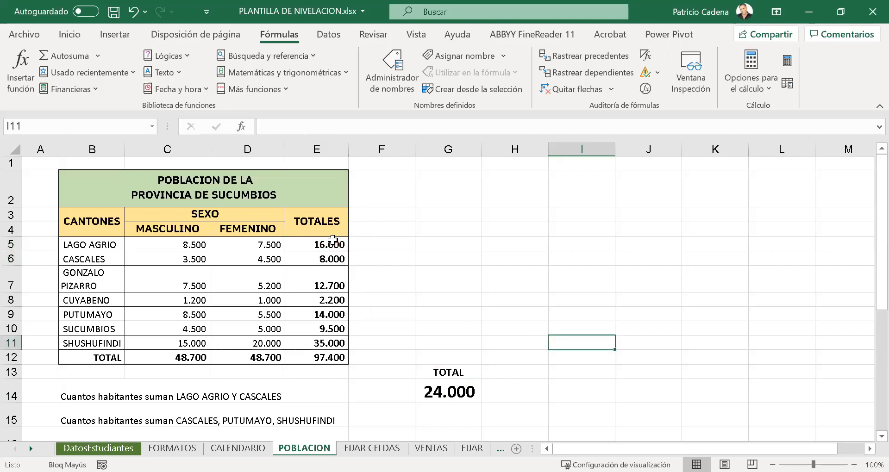
- Sum the CASCALES, PUTUMAYO and SHUSHUFINDI totals in G15 with the formula =+E6+E9+E11
left_click(445, 413)
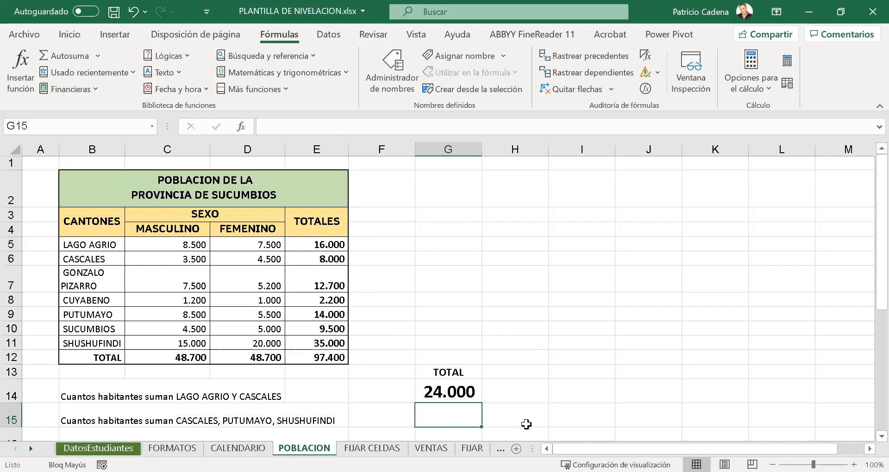
type("+")
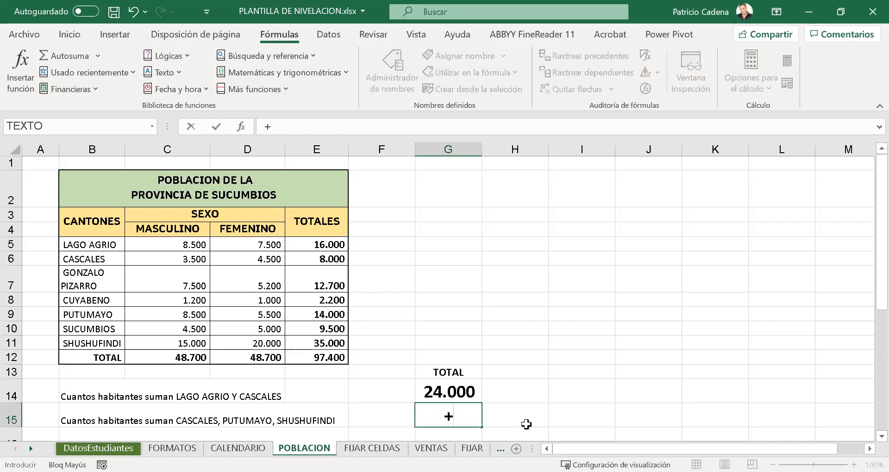
left_click(308, 259)
type("+")
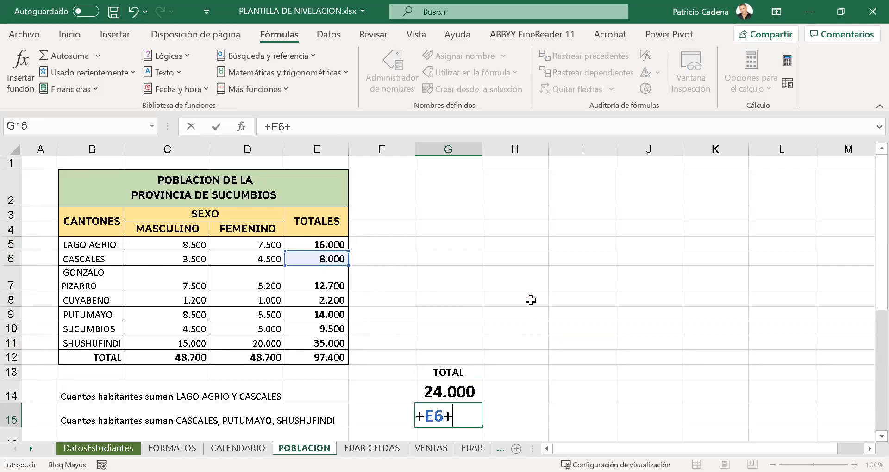
left_click(320, 317)
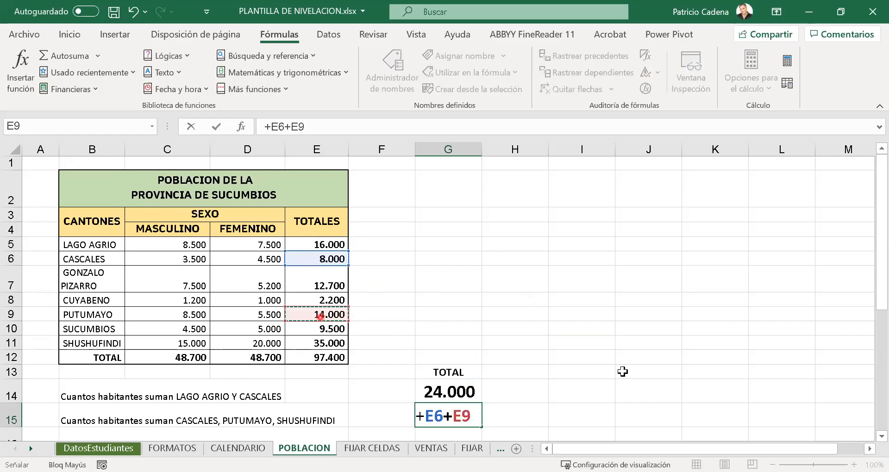
type("+")
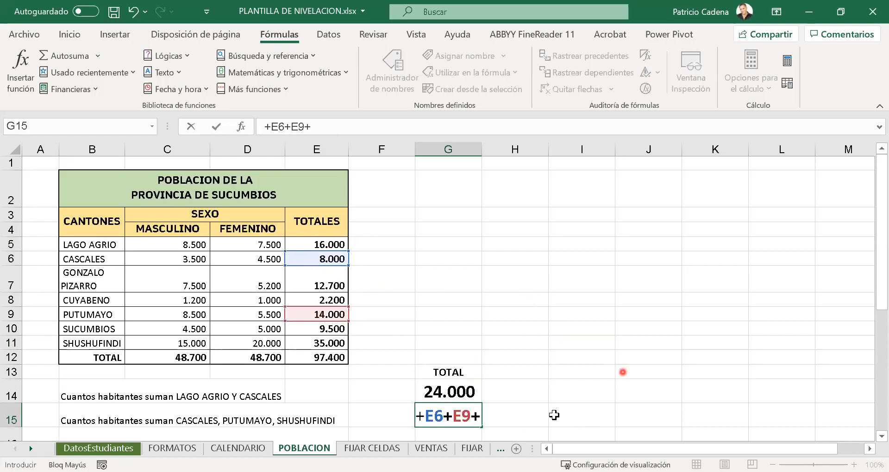
left_click(296, 345)
key("Return")
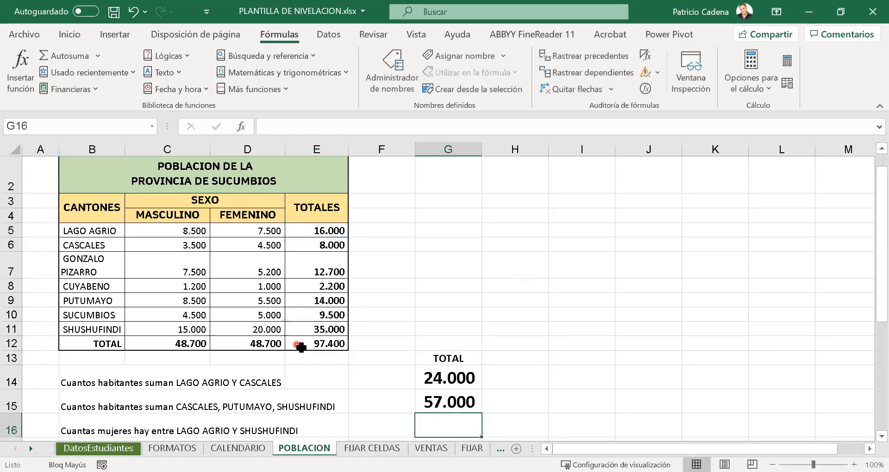
- Trace the precedents of the formula in G15 to check its three source cells, and remove the arrows
left_click(431, 399)
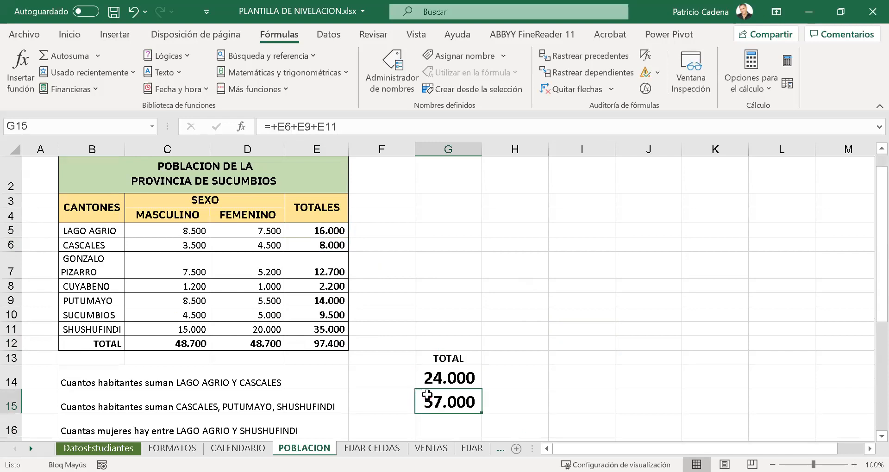
left_click(453, 417)
left_click(449, 408)
left_click(603, 57)
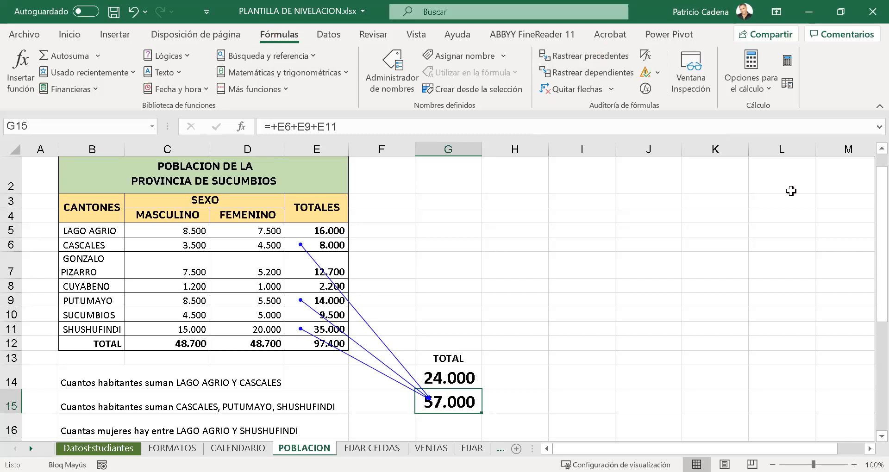
left_click(547, 88)
- Sum the women of LAGO AGRIO and SHUSHUFINDI in G16 with the formula =+D5+D11
left_click(444, 416)
type("+")
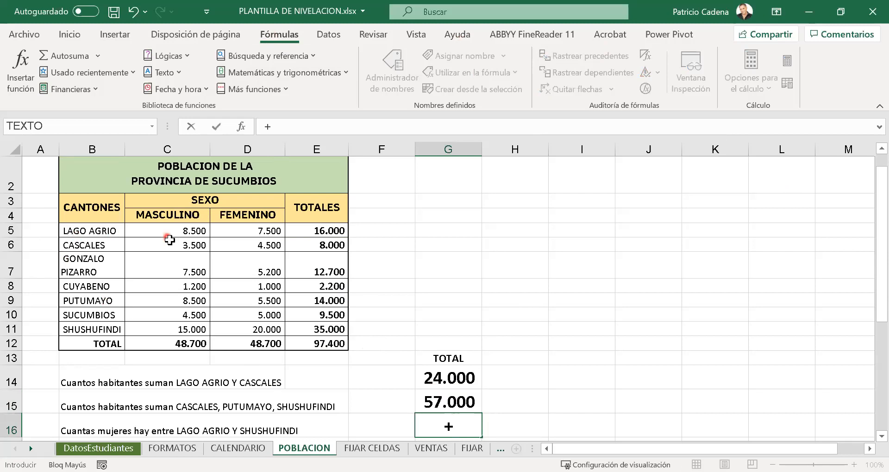
left_click(257, 233)
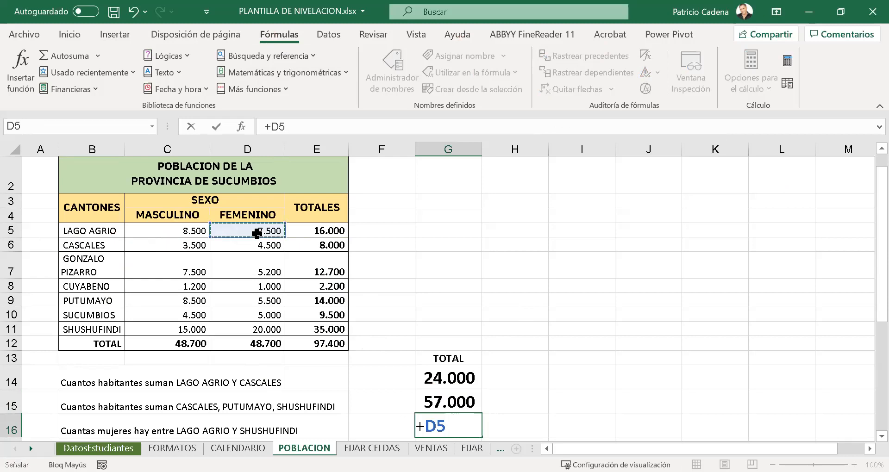
type("+")
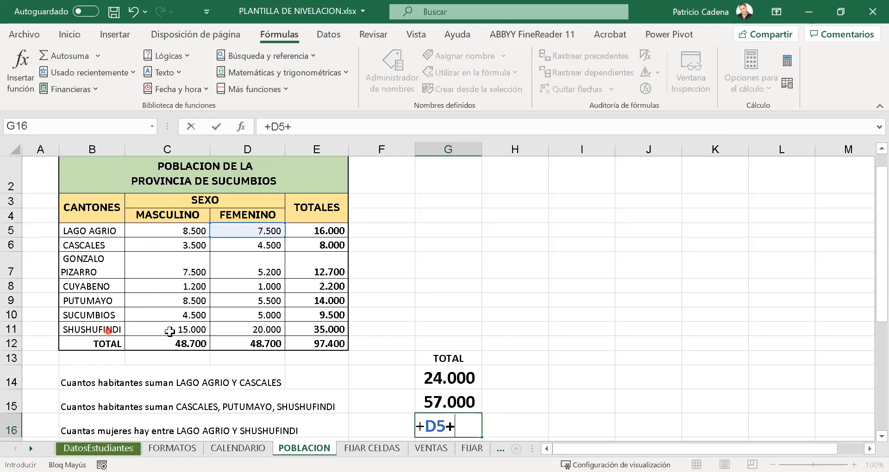
left_click(236, 326)
key("Return")
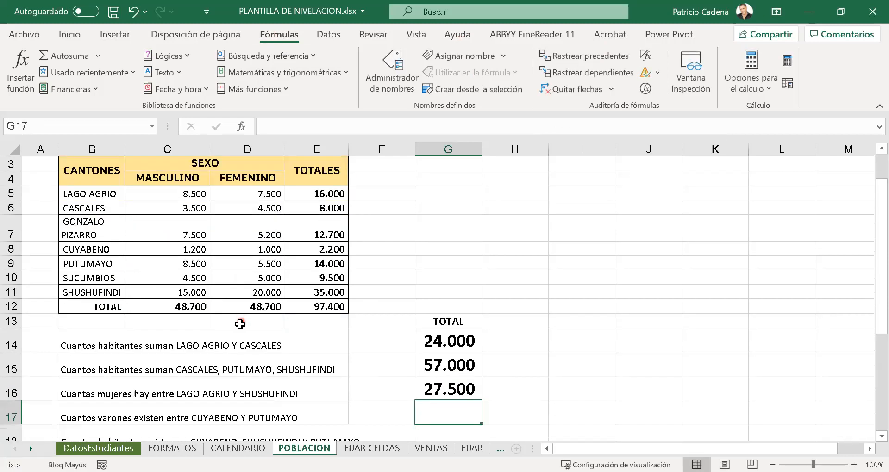
- Sum the men of CUYABENO and PUTUMAYO in G17 with the formula =+C8+C9
type("+")
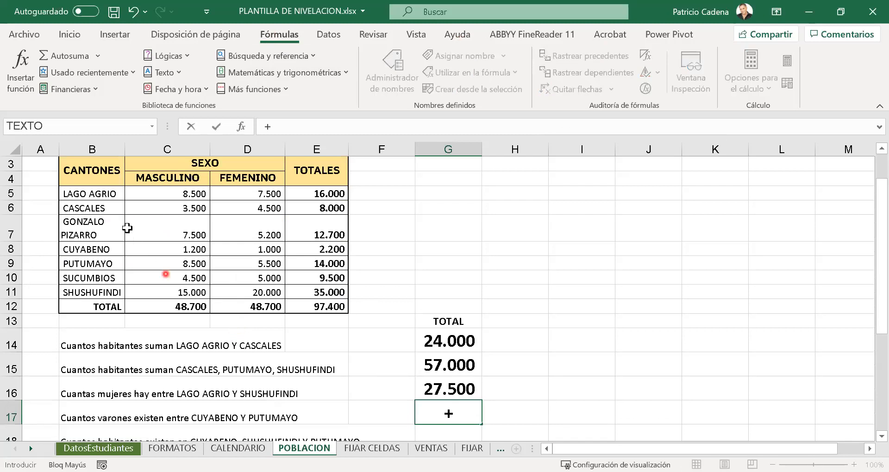
left_click(157, 247)
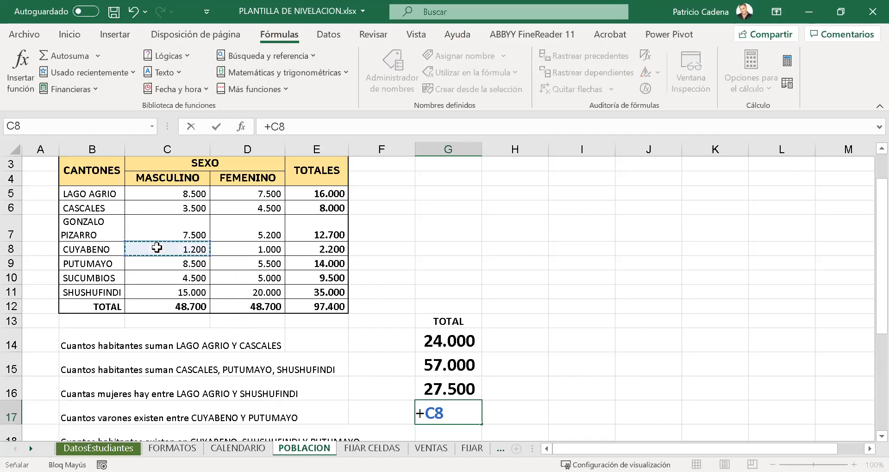
type("+")
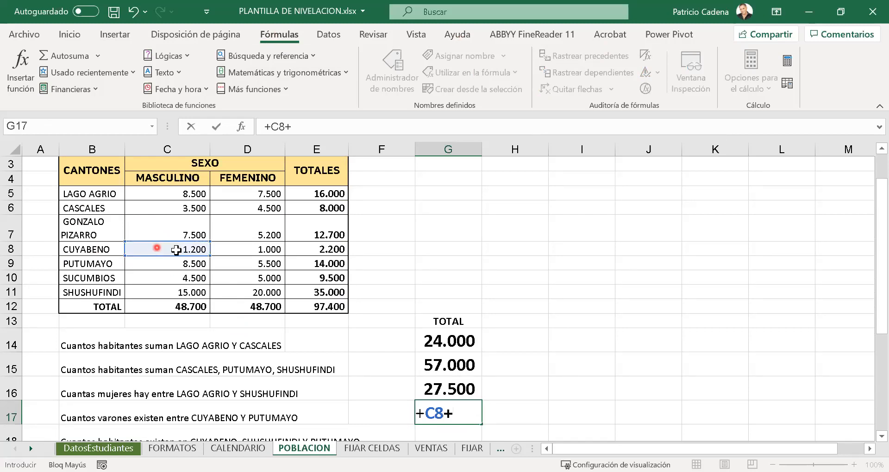
left_click(175, 262)
key("Return")
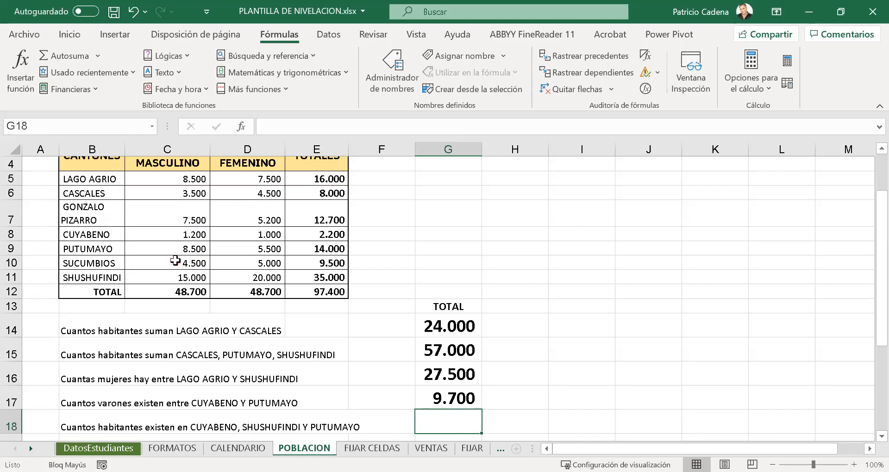
- Sum the total inhabitants of CUYABENO, SHUSHUFINDI and PUTUMAYO in G18 with the formula =+E8+E11+E9
type("+")
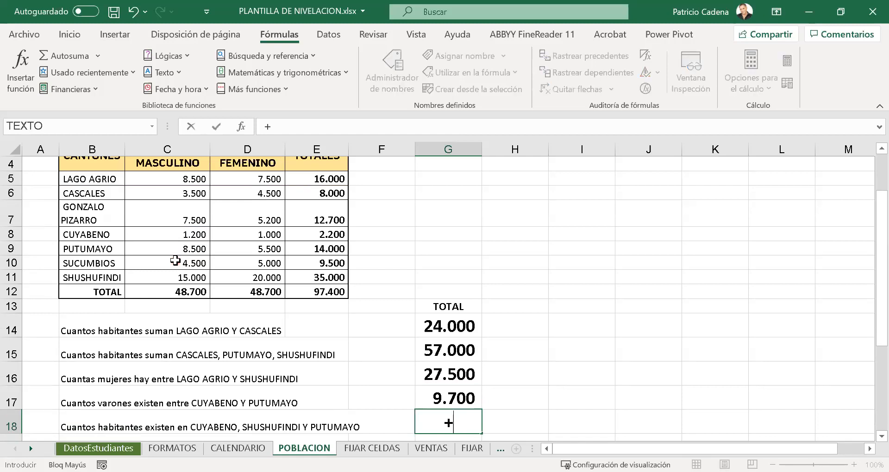
left_click(311, 237)
type("+")
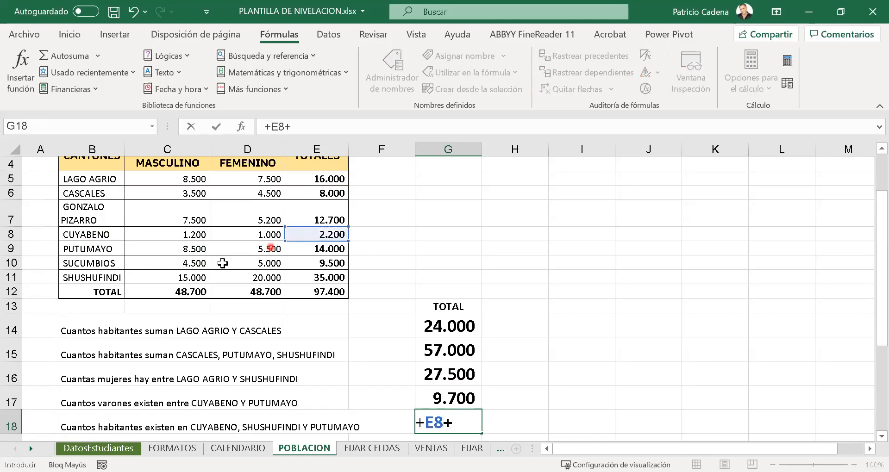
left_click(329, 275)
type("+")
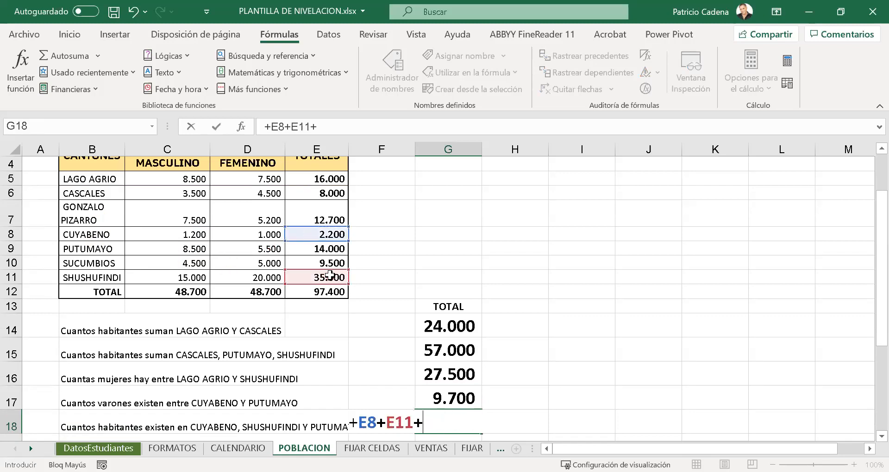
left_click(292, 245)
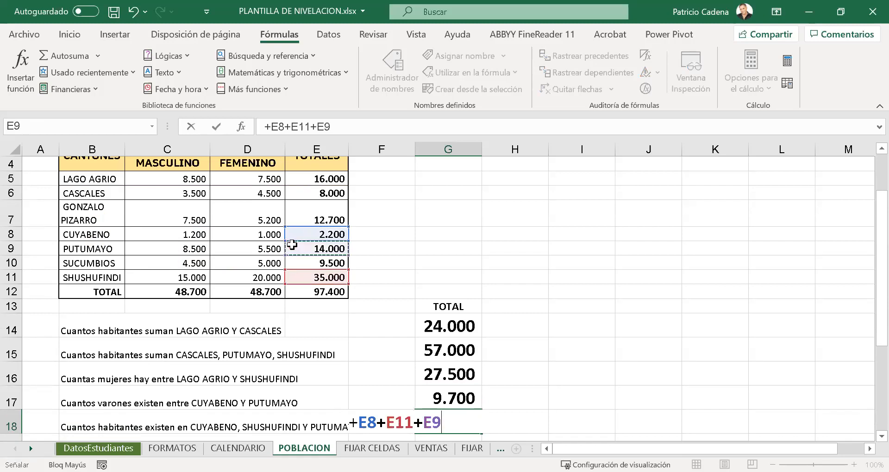
key("Return")
- Trace the precedents of the formula in G18 to check its source cells, and remove the arrows
key("Up")
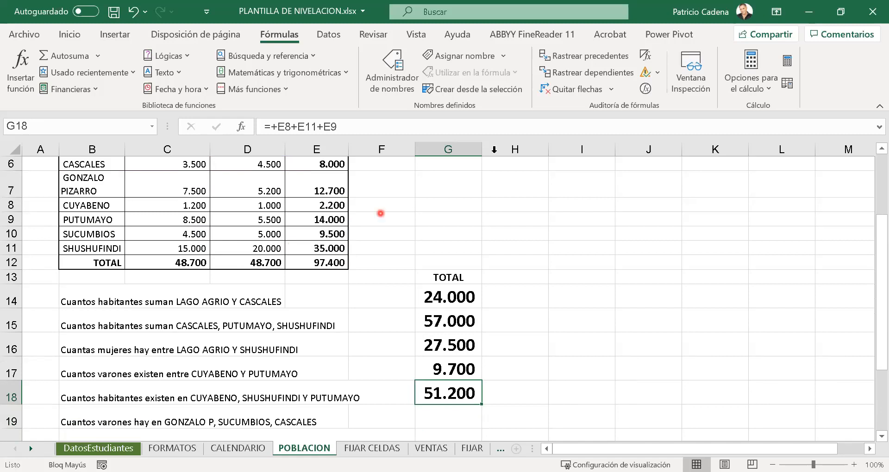
left_click(581, 55)
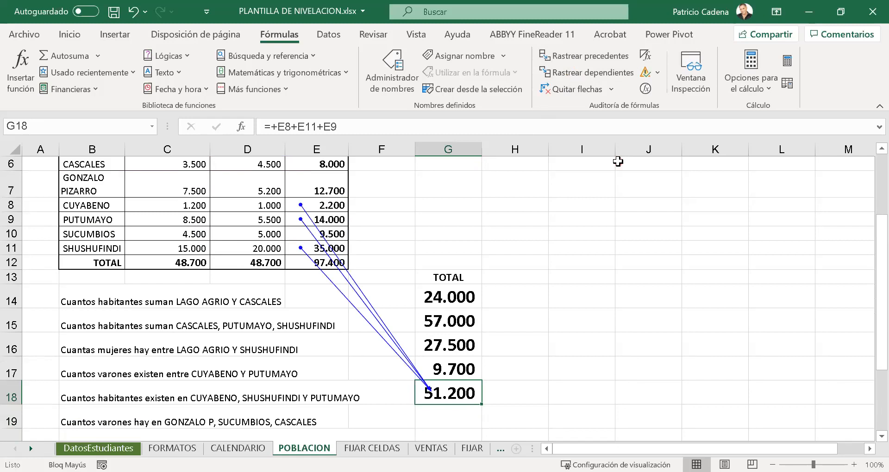
left_click(577, 89)
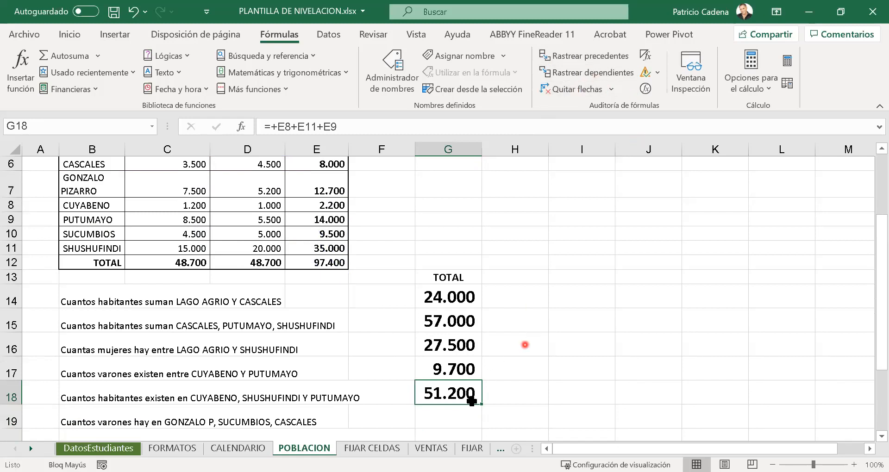
- Look over the remaining questions down to row 22 and return to the unanswered cell G19
key("Return")
key("Down")
key("Down")
key("Down")
key("Down")
key("Down")
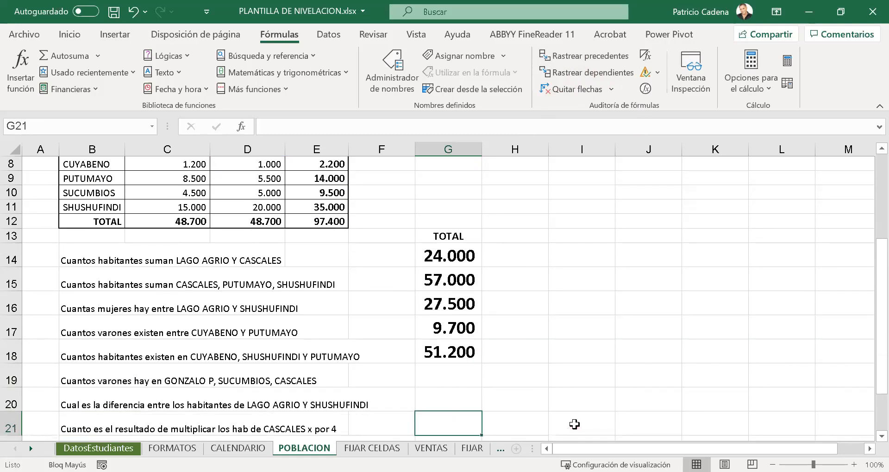
key("Up")
key("Up")
key("Up")
key("Up")
key("Up")
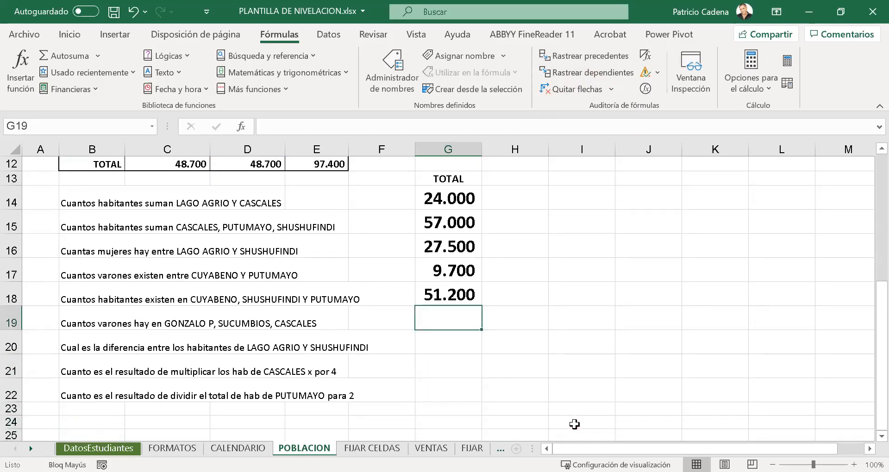
- Sum the men of GONZALO PIZARRO, SUCUMBIOS and CASCALES in G19 with the formula =+C7+C10+C6
type("+")
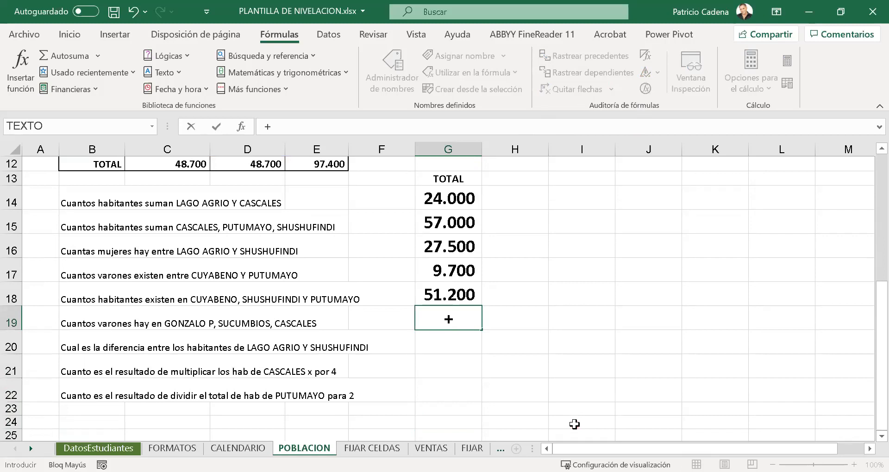
scroll(472, 289, "up", 4)
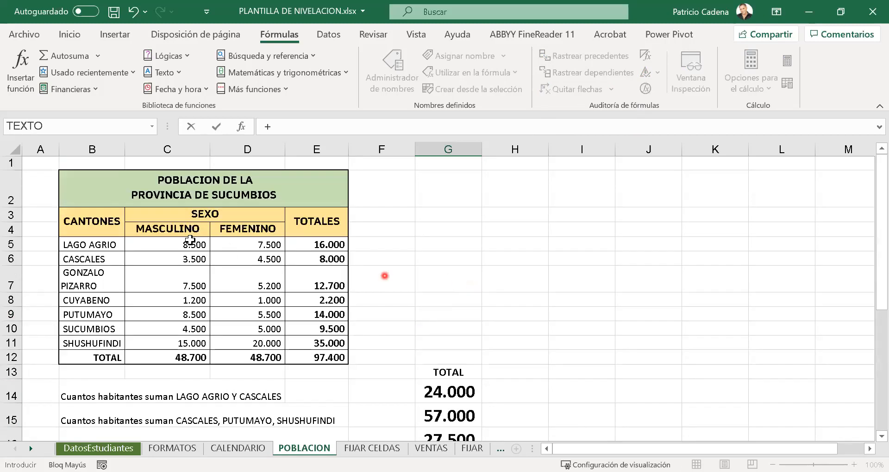
left_click(139, 281)
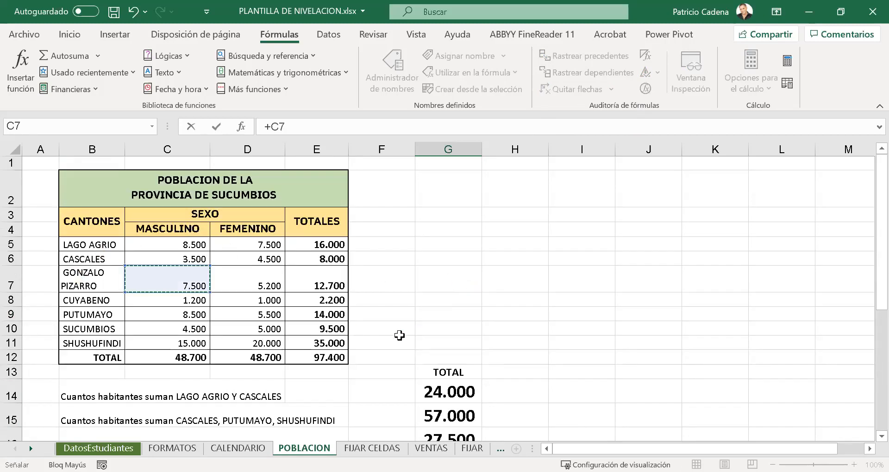
scroll(399, 335, "down", 3)
type("+")
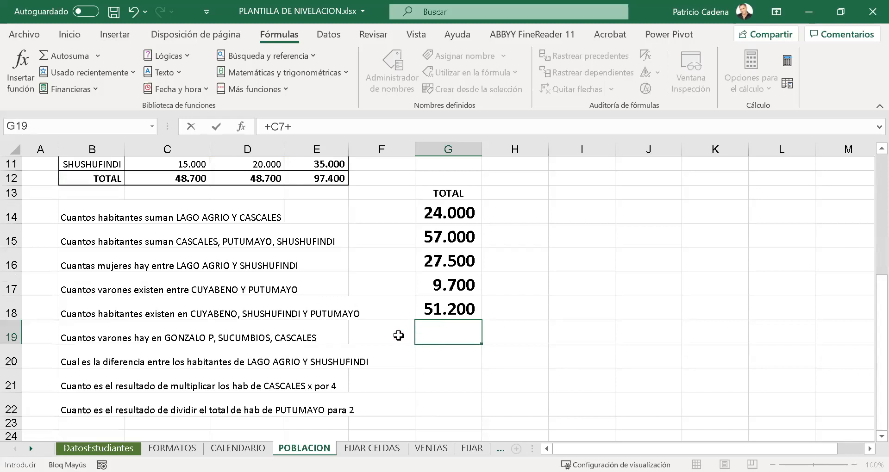
scroll(398, 335, "up", 3)
left_click(164, 334)
scroll(399, 327, "down", 3)
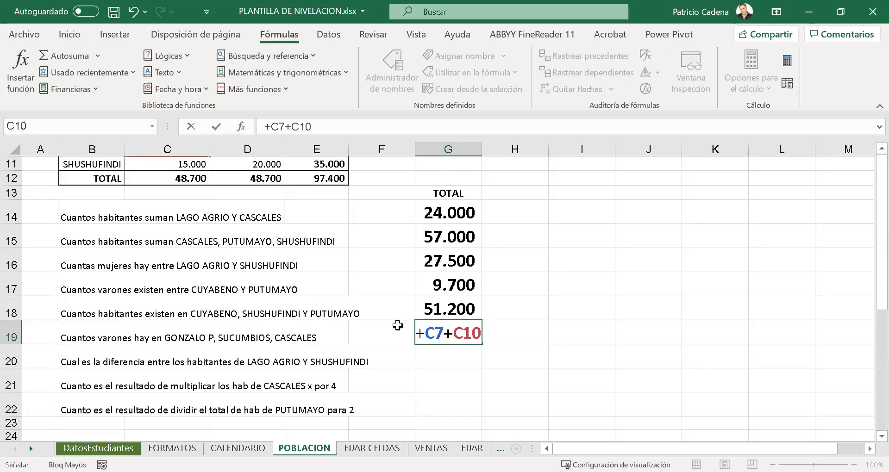
type("+")
scroll(341, 287, "up", 3)
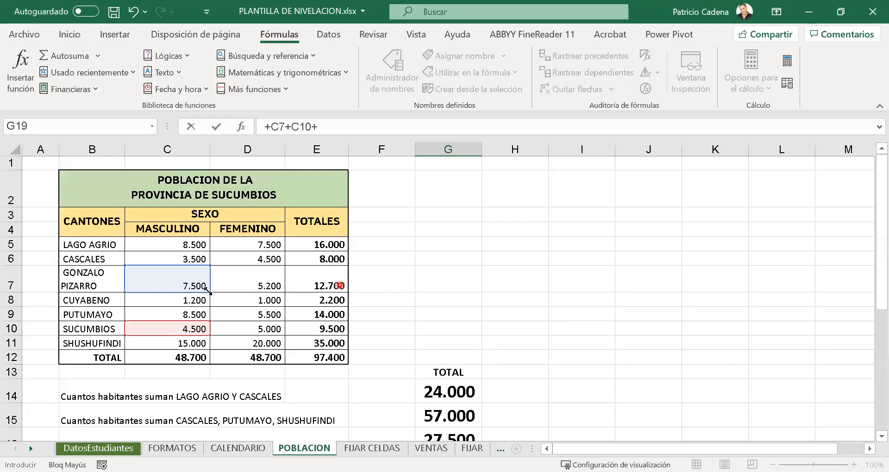
left_click(168, 247)
left_click(165, 254)
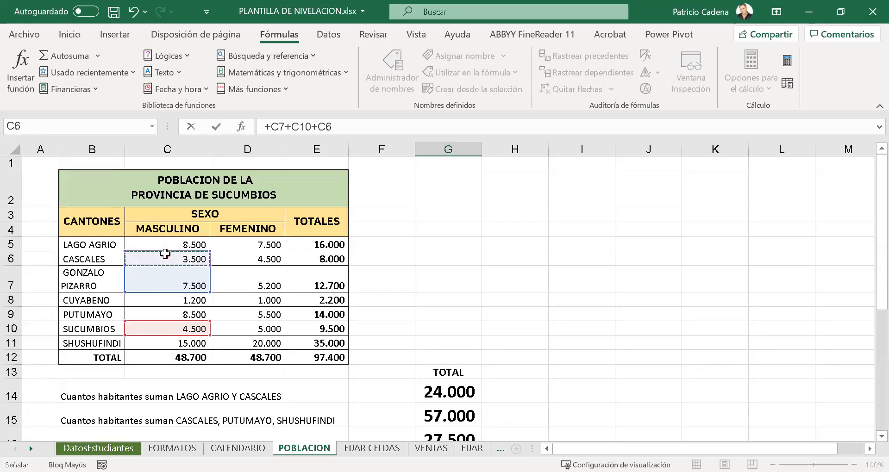
key("Return")
- Calculate the difference between the SHUSHUFINDI and LAGO AGRIO totals in G20 with the formula =+E11-E5
scroll(166, 255, "down", 1)
type("+")
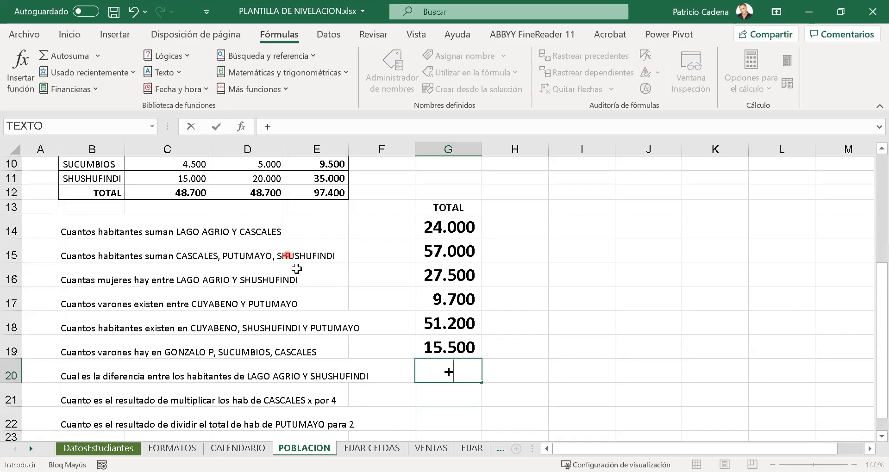
scroll(320, 284, "up", 3)
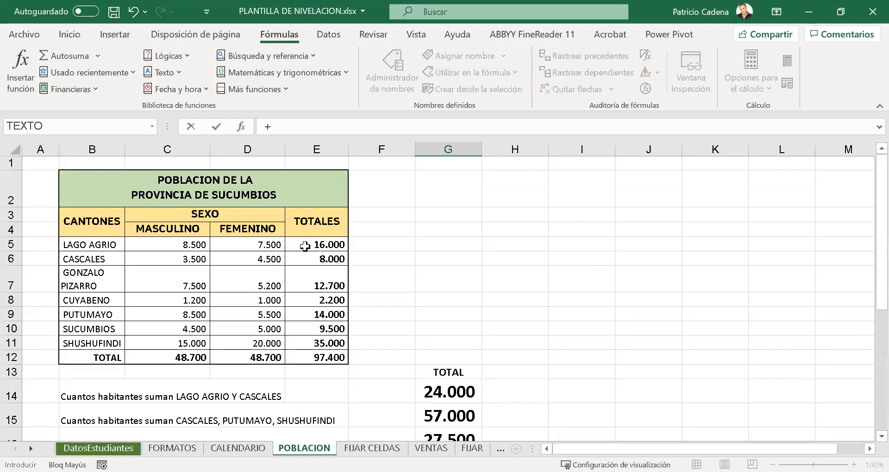
left_click(322, 343)
type("-")
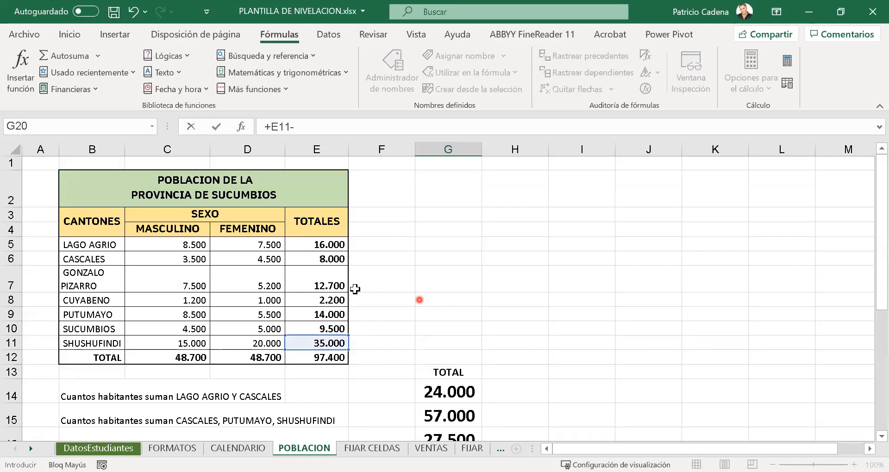
left_click(333, 242)
scroll(500, 377, "down", 7)
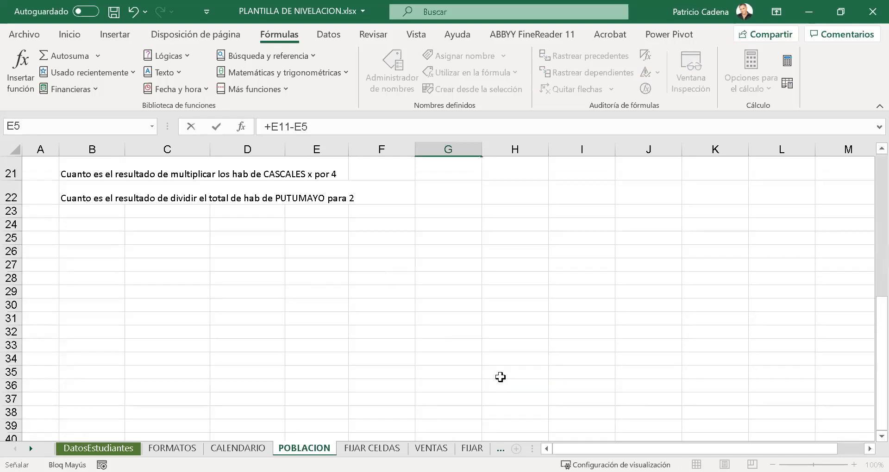
scroll(501, 377, "up", 3)
key("Return")
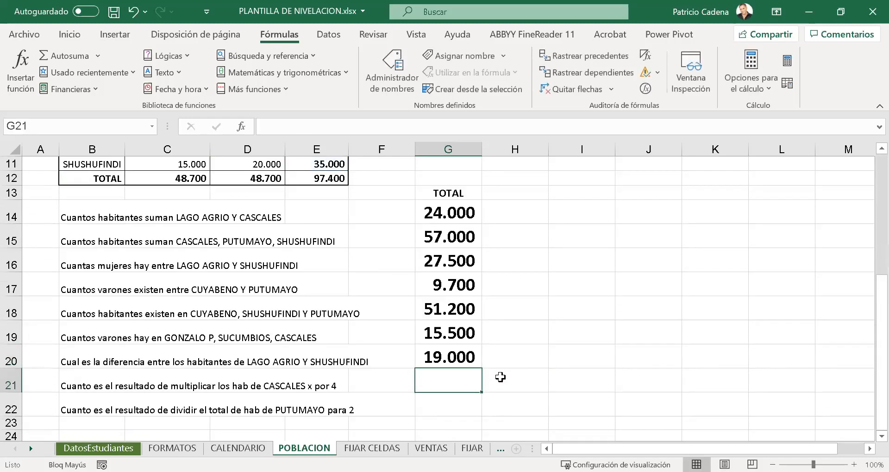
- Multiply the CASCALES total by 4 in G21 with the formula =+E6*4
type("+")
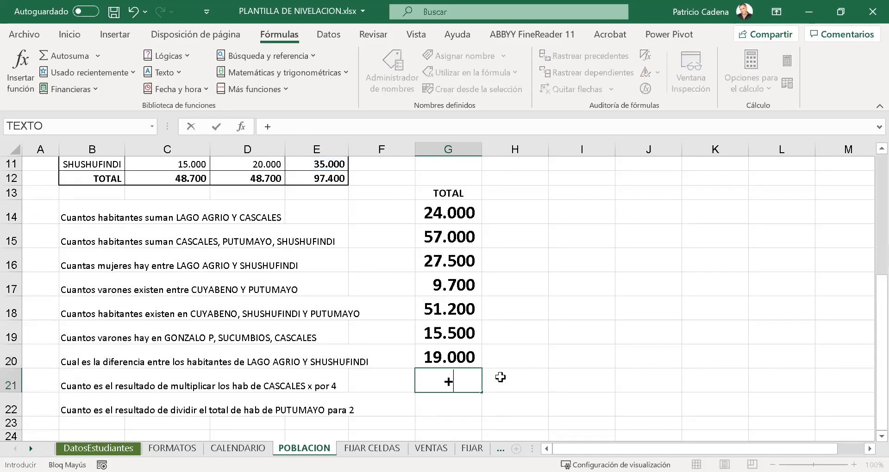
scroll(408, 393, "up", 4)
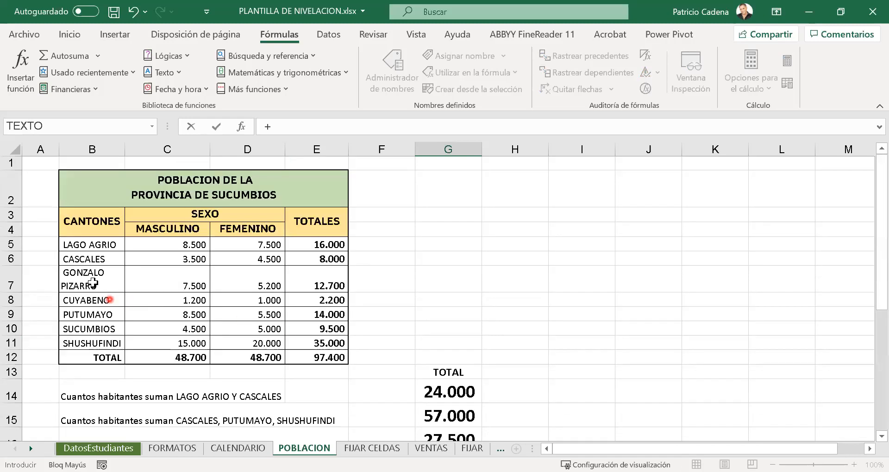
left_click(319, 259)
scroll(536, 330, "down", 4)
type("*4")
key("Return")
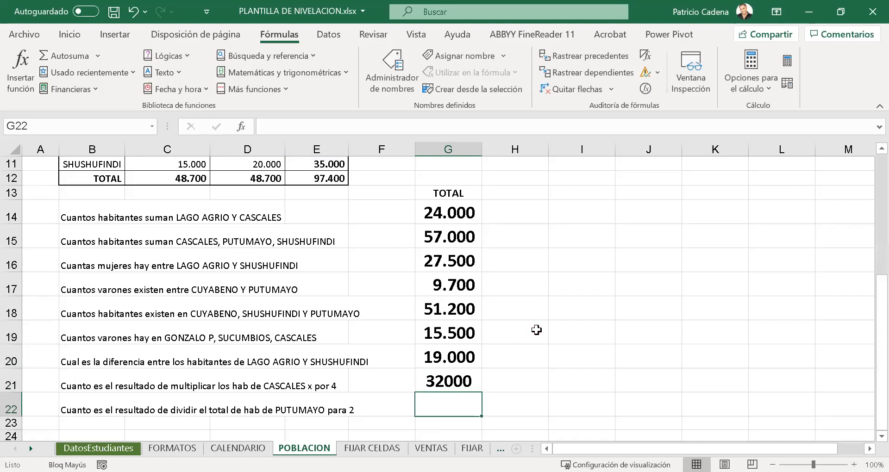
- Copy the number format of G20 onto cells G21 and G22 with the Format Painter
left_click(464, 361)
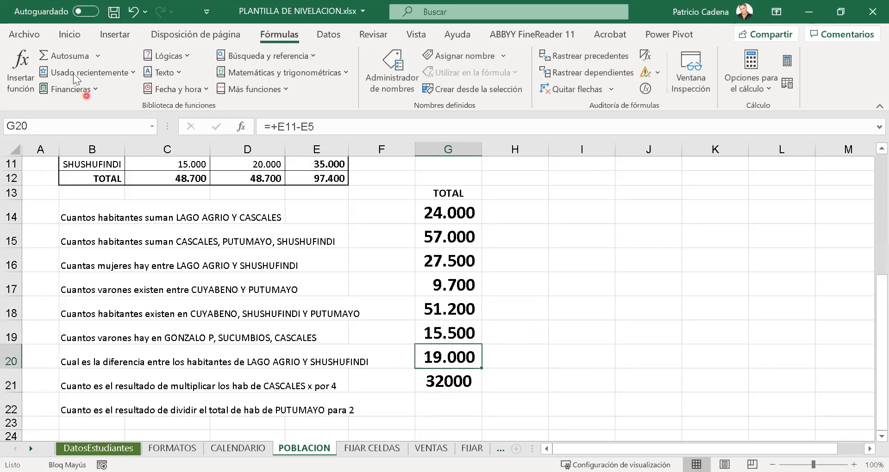
left_click(61, 41)
left_click(41, 88)
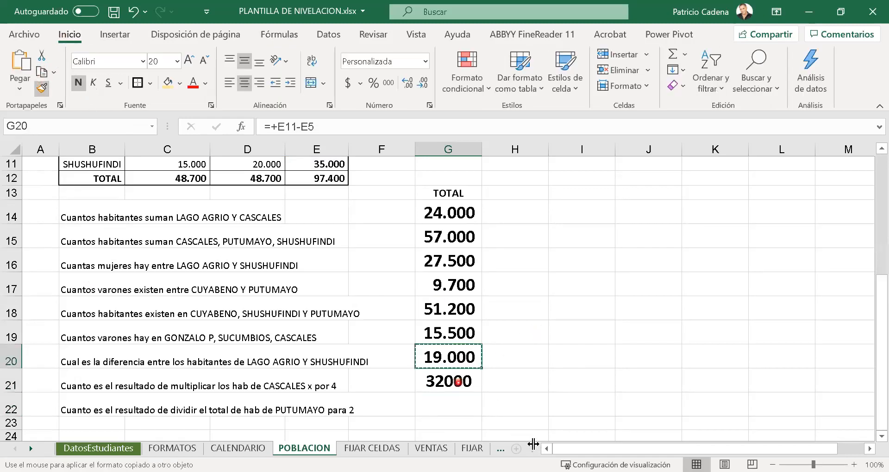
left_click_drag(454, 385, 458, 405)
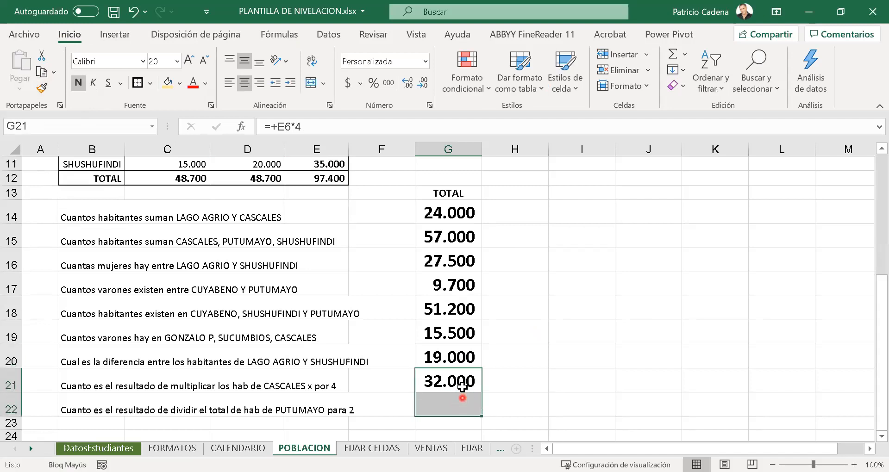
- Divide the PUTUMAYO total inhabitants by 2 in G22 with the formula +E9/2
left_click(466, 386)
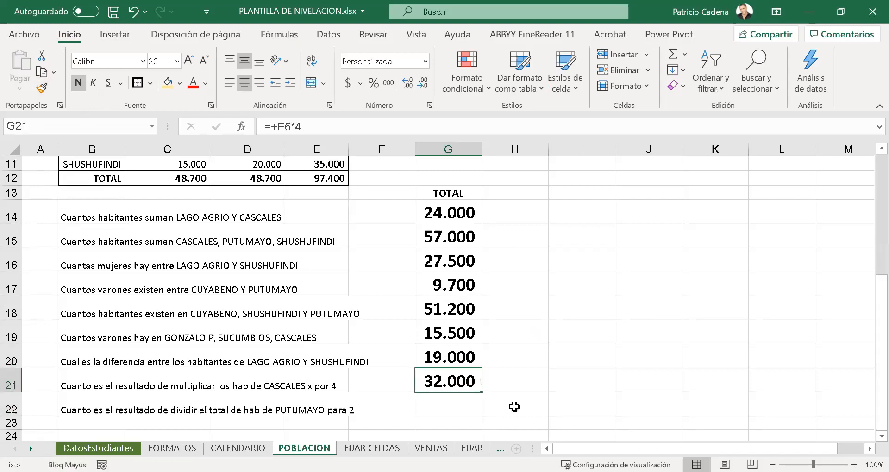
key("Down")
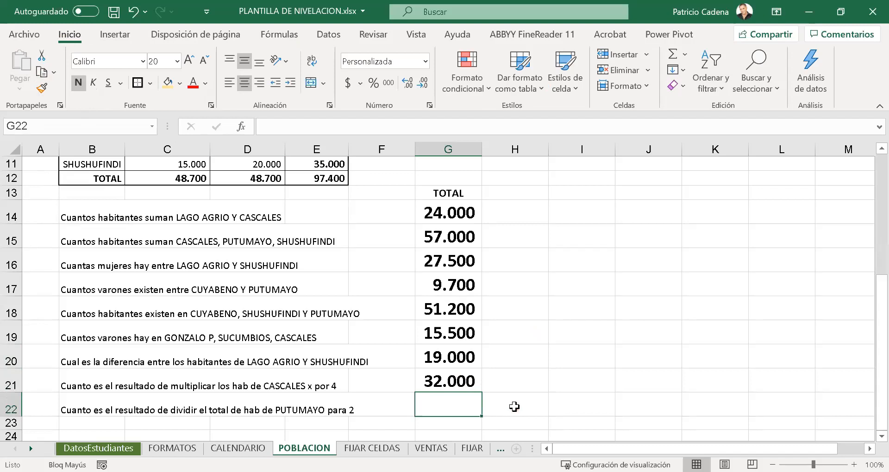
type("+")
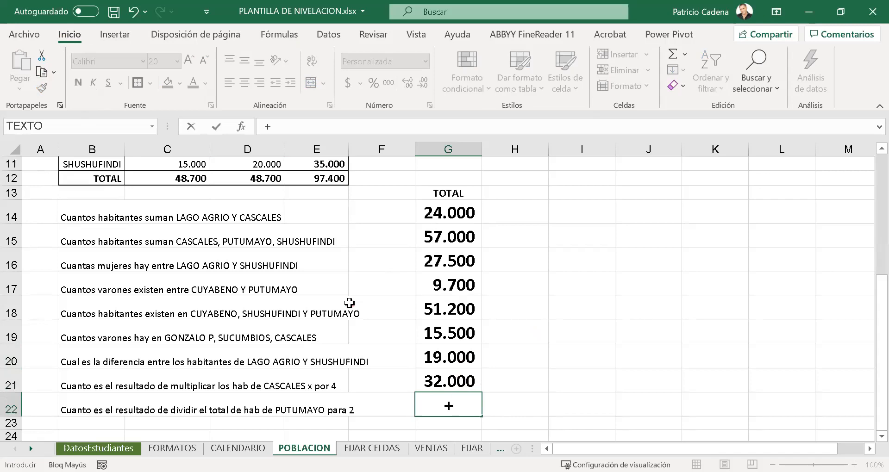
scroll(349, 303, "up", 4)
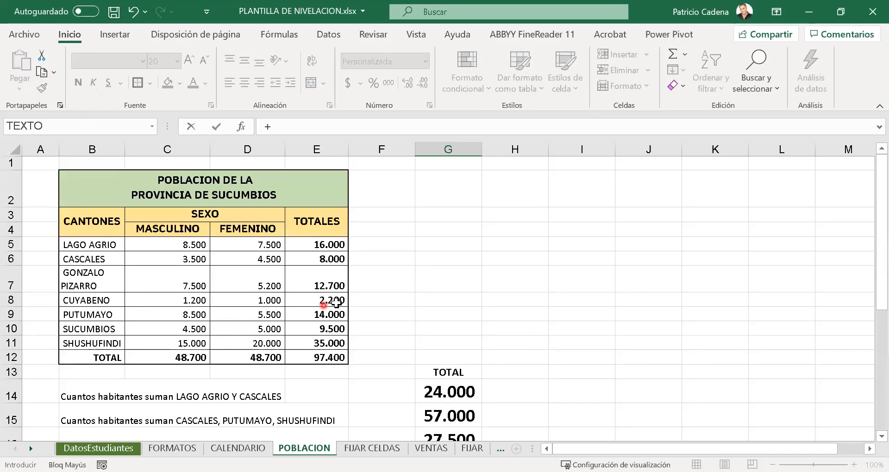
left_click(331, 315)
scroll(493, 318, "down", 7)
scroll(493, 318, "up", 3)
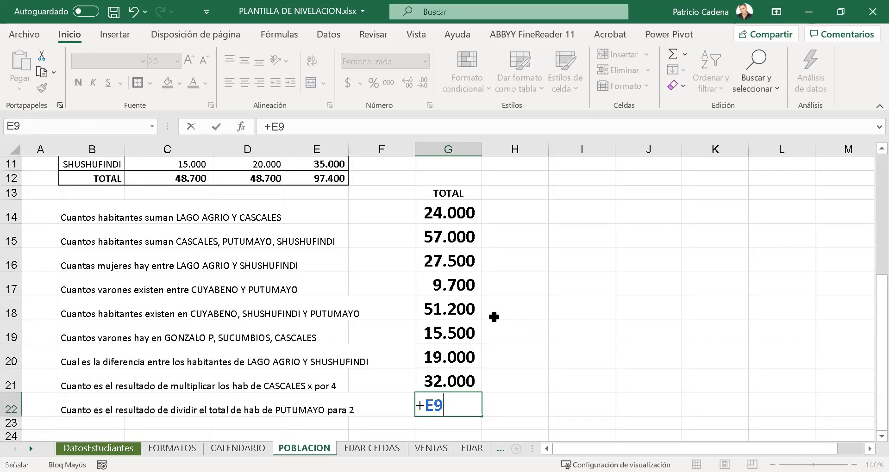
type("/2")
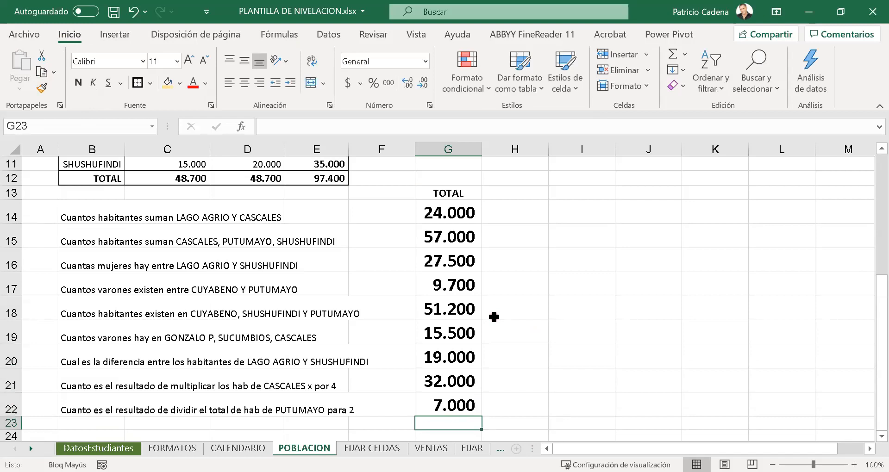